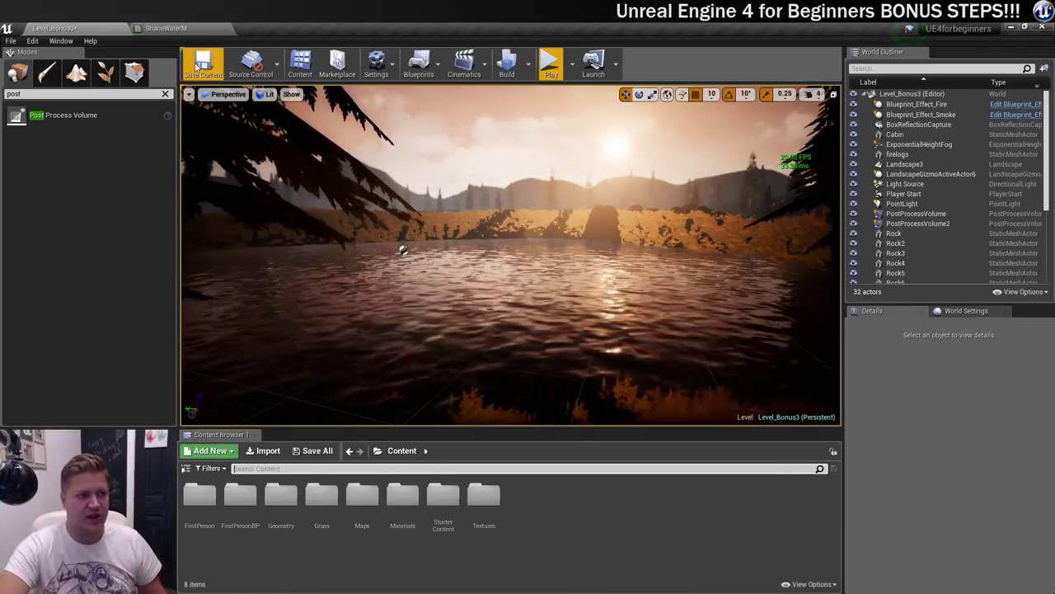
# - Review the node graph of the ShaneWaterM material and return to the Level_Bonus3 level
pyautogui.click(183, 30)
pyautogui.scroll(-2, 411, 318)
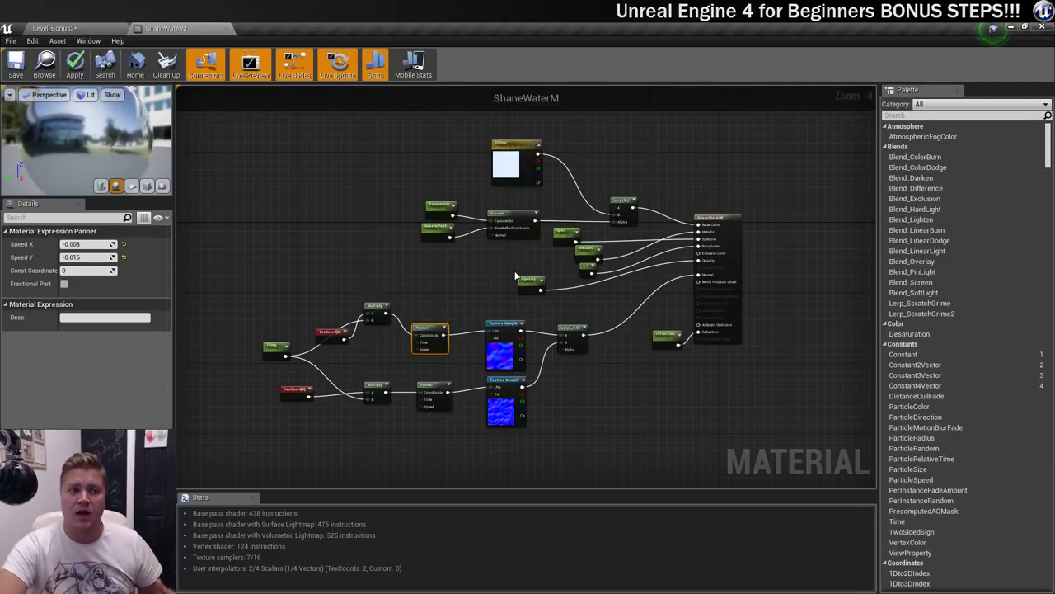
pyautogui.click(56, 28)
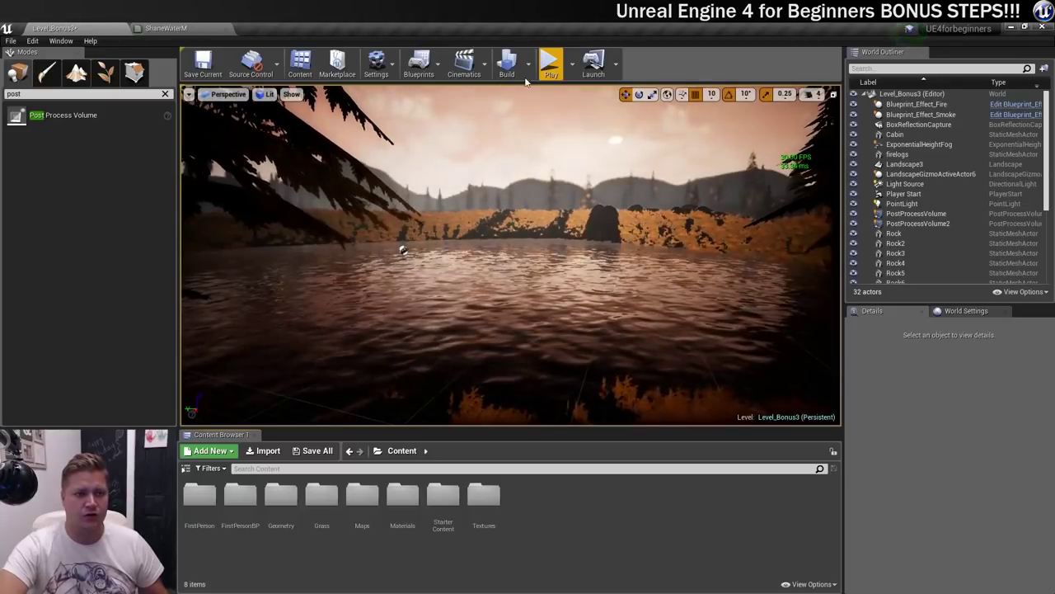
# - Play-test the level around the existing lake, including going underwater, and end the play session
pyautogui.click(555, 64)
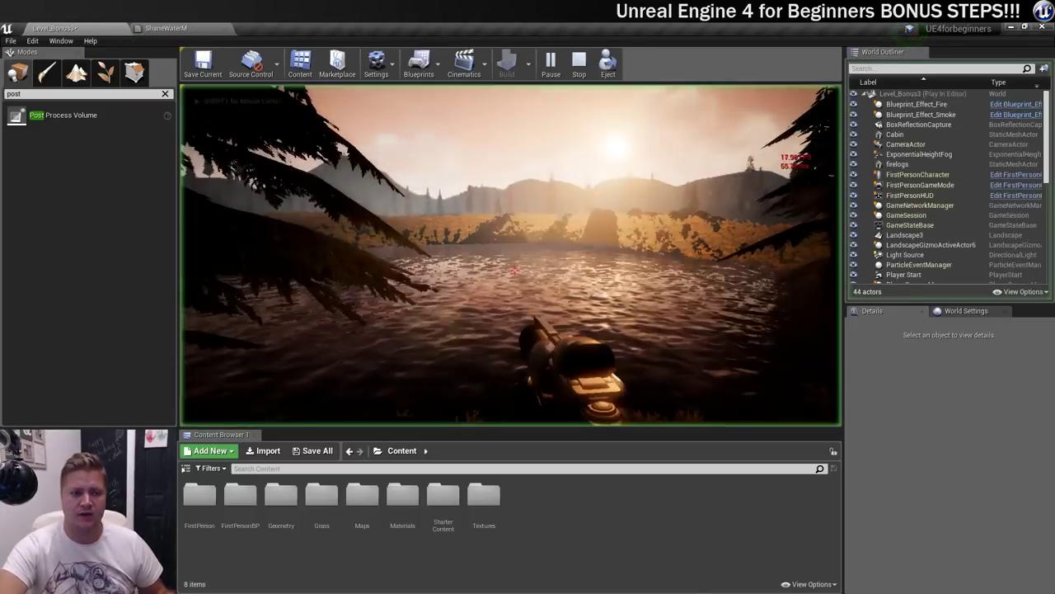
pyautogui.press('a')
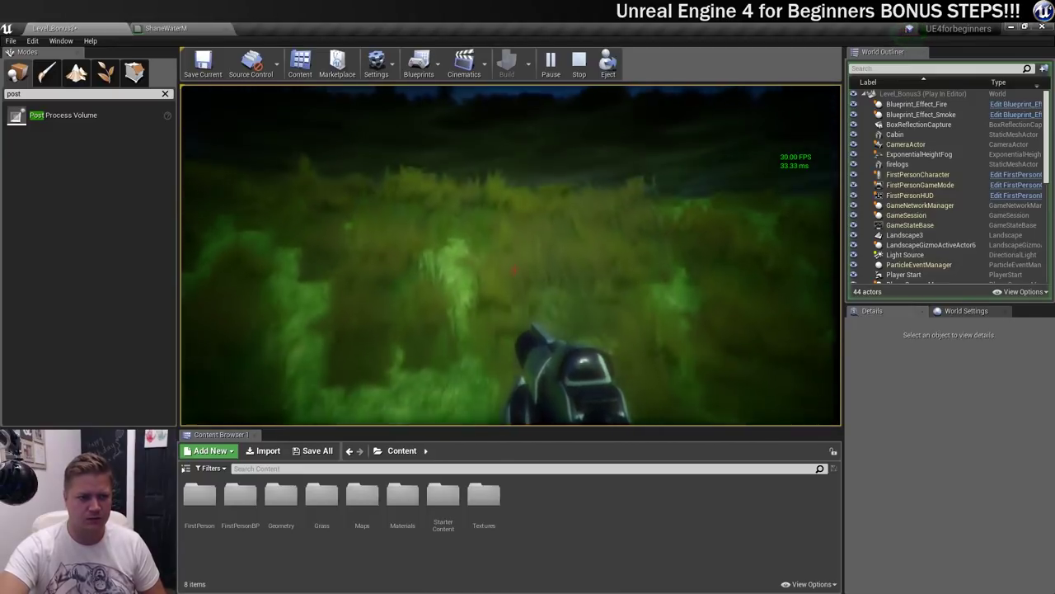
pyautogui.press('space')
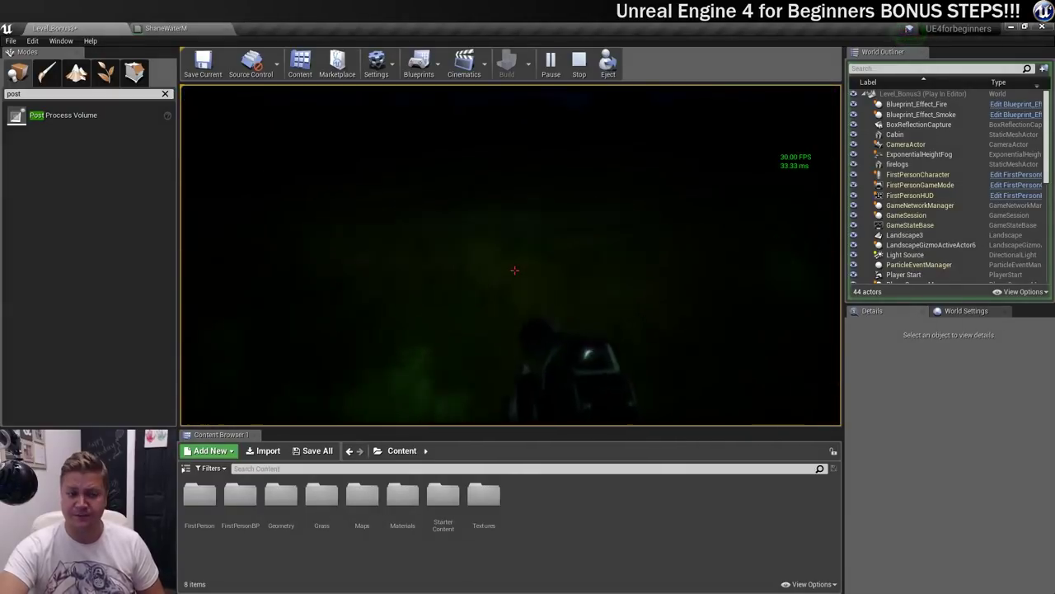
pyautogui.press('w')
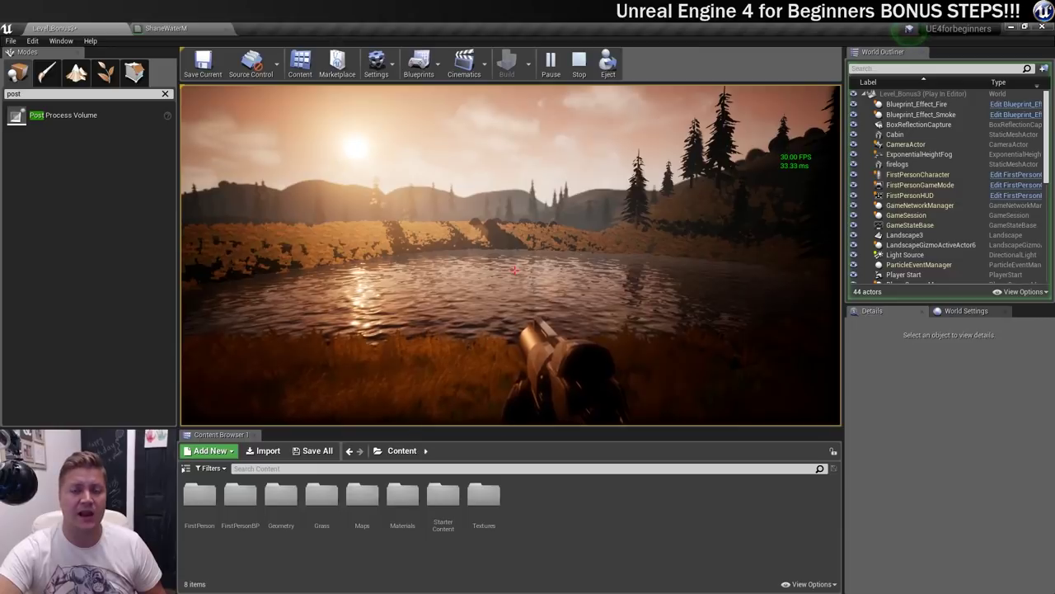
pyautogui.press('Escape')
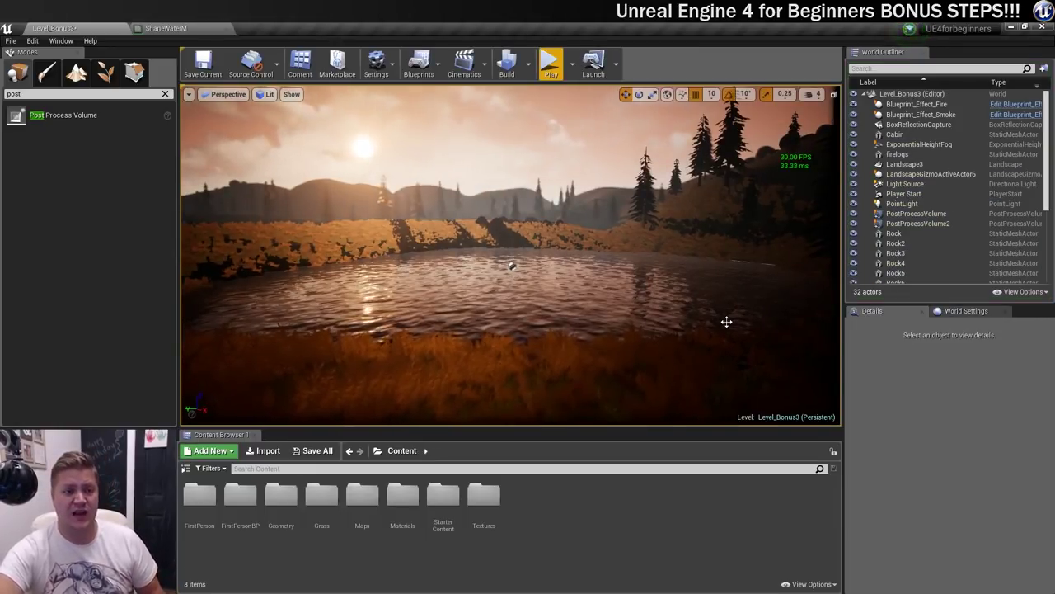
# - Dig a wide, deep basin into the open leafy field away from the lake with the landscape Sculpt tool
pyautogui.moveTo(727, 322); pyautogui.dragTo(659, 301, button='right')
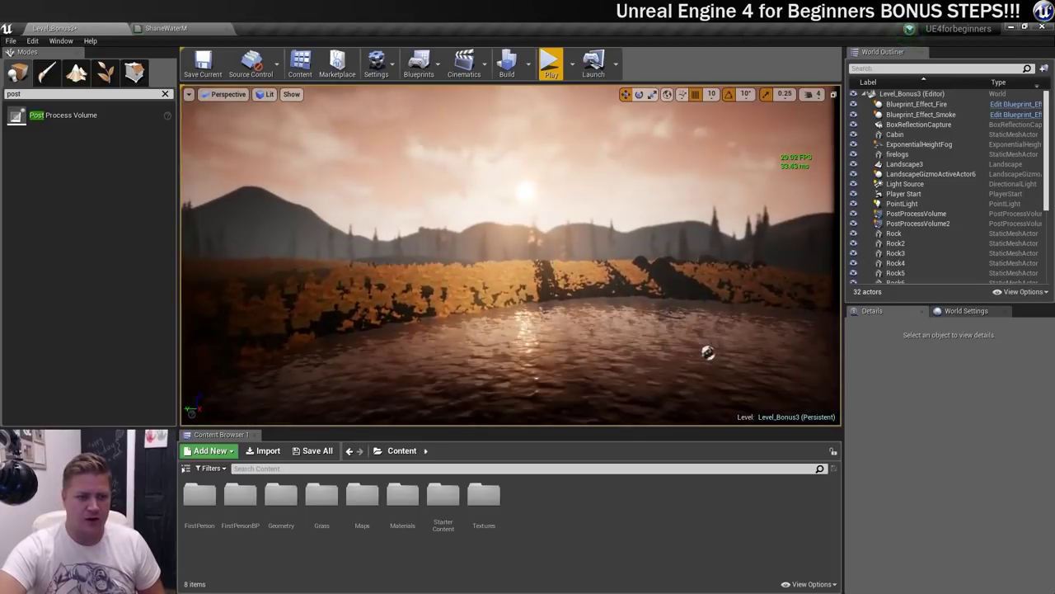
pyautogui.moveTo(651, 340); pyautogui.dragTo(650, 273, button='middle')
pyautogui.moveTo(651, 272); pyautogui.dragTo(520, 305, button='right')
pyautogui.press('w')
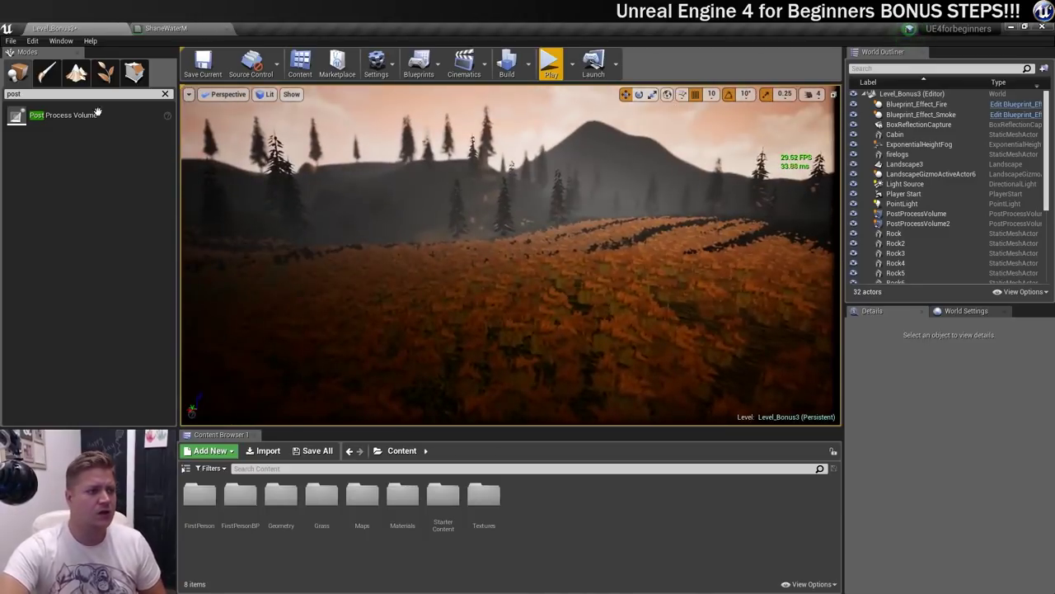
pyautogui.click(78, 73)
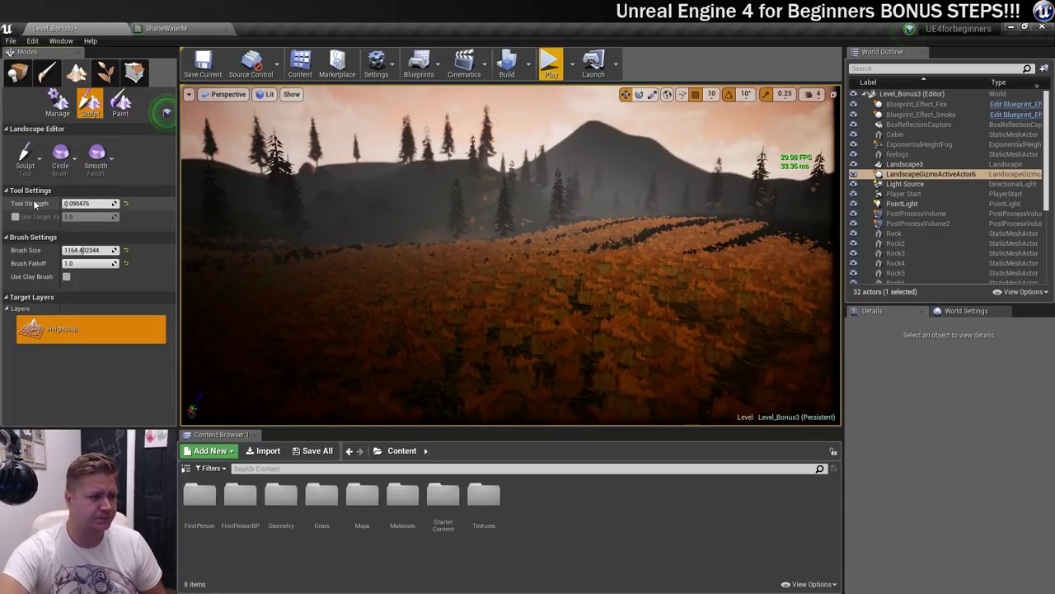
pyautogui.click(27, 158)
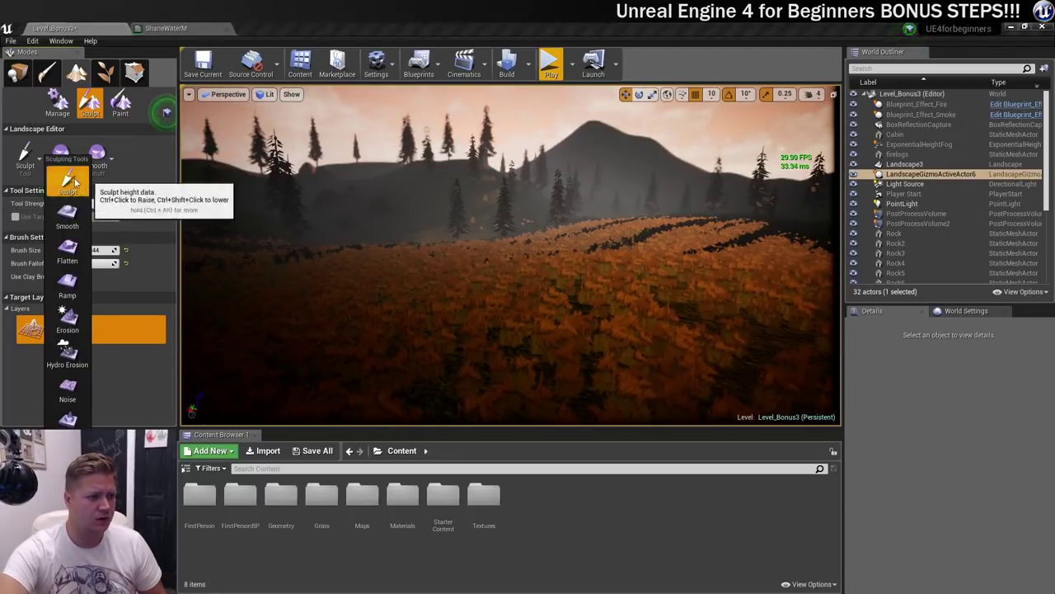
pyautogui.click(66, 172)
pyautogui.moveTo(446, 313)
pyautogui.mouseDown(button='right')
pyautogui.moveTo(486, 388)
pyautogui.moveTo(494, 334)
pyautogui.moveTo(495, 412)
pyautogui.moveTo(500, 330)
pyautogui.moveTo(437, 330)
pyautogui.moveTo(446, 321)
pyautogui.moveTo(533, 365)
pyautogui.mouseUp(button='right')
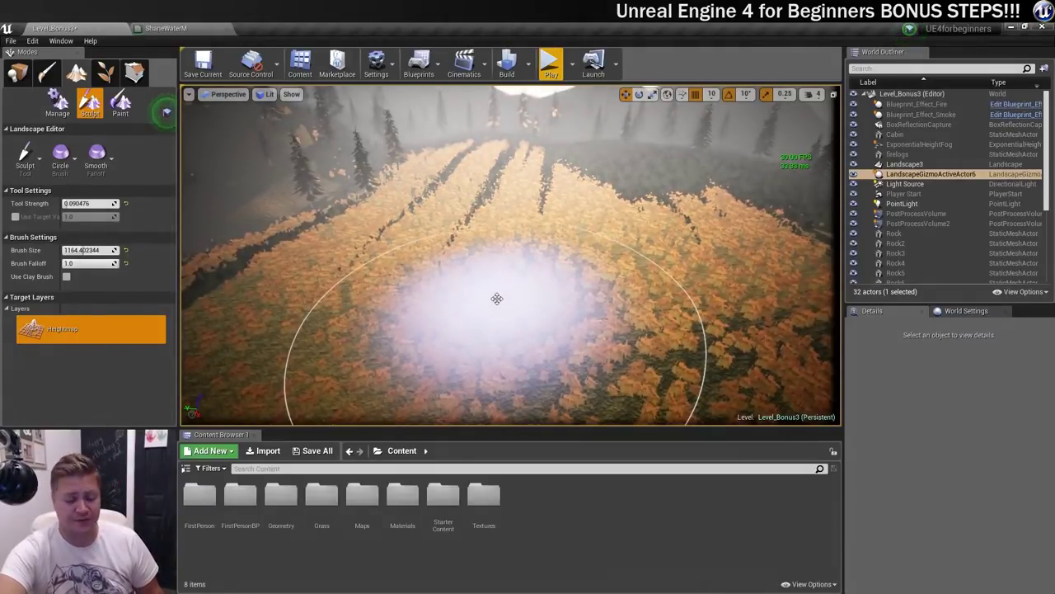
pyautogui.moveTo(496, 299)
pyautogui.mouseDown()
pyautogui.moveTo(474, 281)
pyautogui.moveTo(353, 306)
pyautogui.moveTo(428, 295)
pyautogui.moveTo(613, 306)
pyautogui.moveTo(513, 318)
pyautogui.mouseUp()
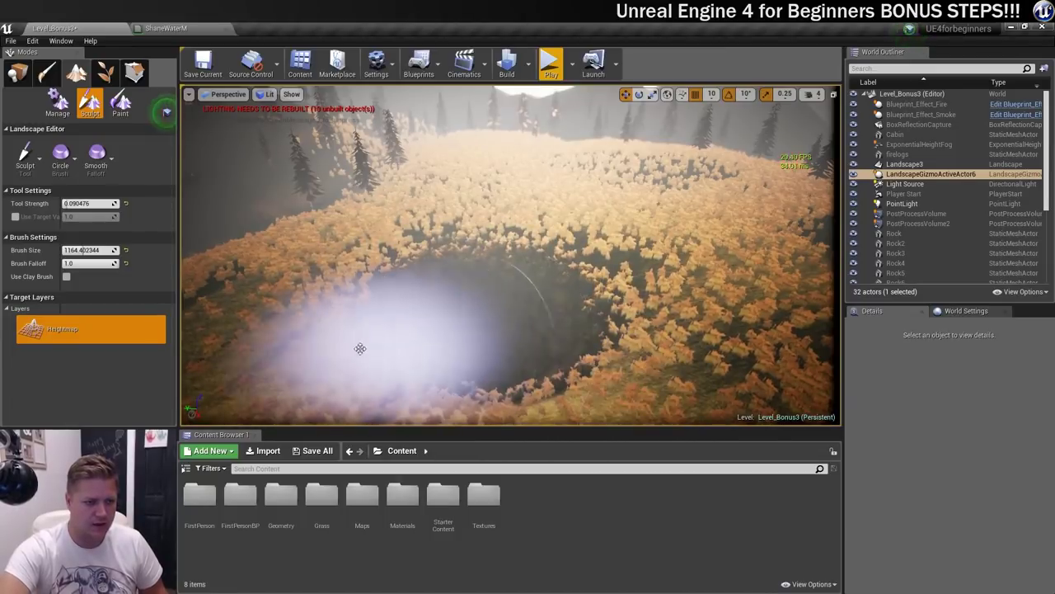
pyautogui.moveTo(550, 418)
pyautogui.mouseDown()
pyautogui.moveTo(366, 348)
pyautogui.moveTo(465, 250)
pyautogui.mouseUp()
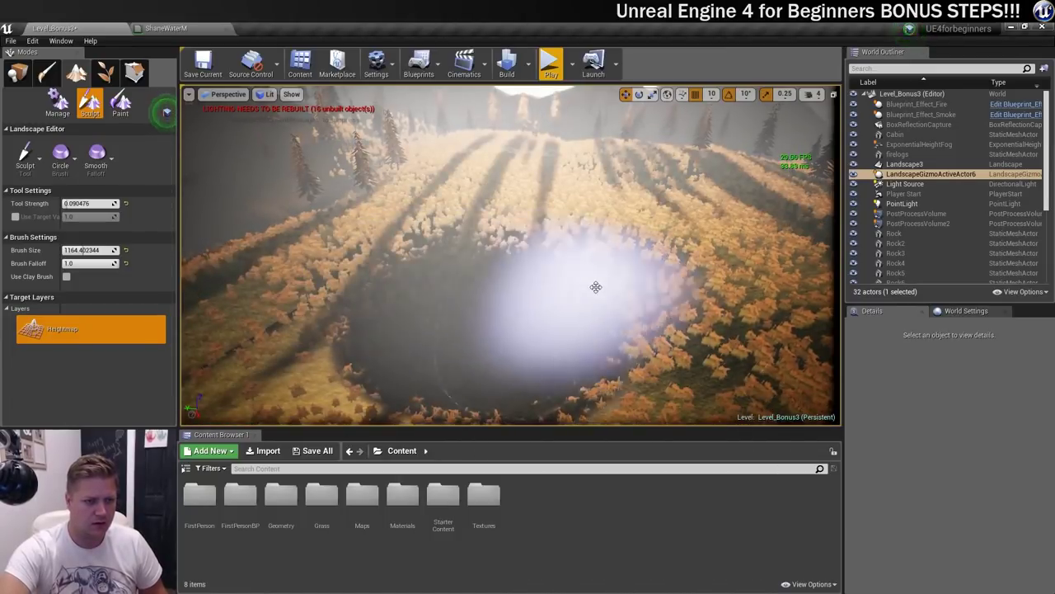
pyautogui.keyDown('shift'); pyautogui.moveTo(591, 285); pyautogui.dragTo(607, 278); pyautogui.keyUp('shift')
pyautogui.moveTo(349, 296)
pyautogui.keyDown('shift'); pyautogui.mouseDown()
pyautogui.moveTo(453, 408)
pyautogui.moveTo(653, 321)
pyautogui.moveTo(498, 251)
pyautogui.mouseUp(); pyautogui.keyUp('shift')
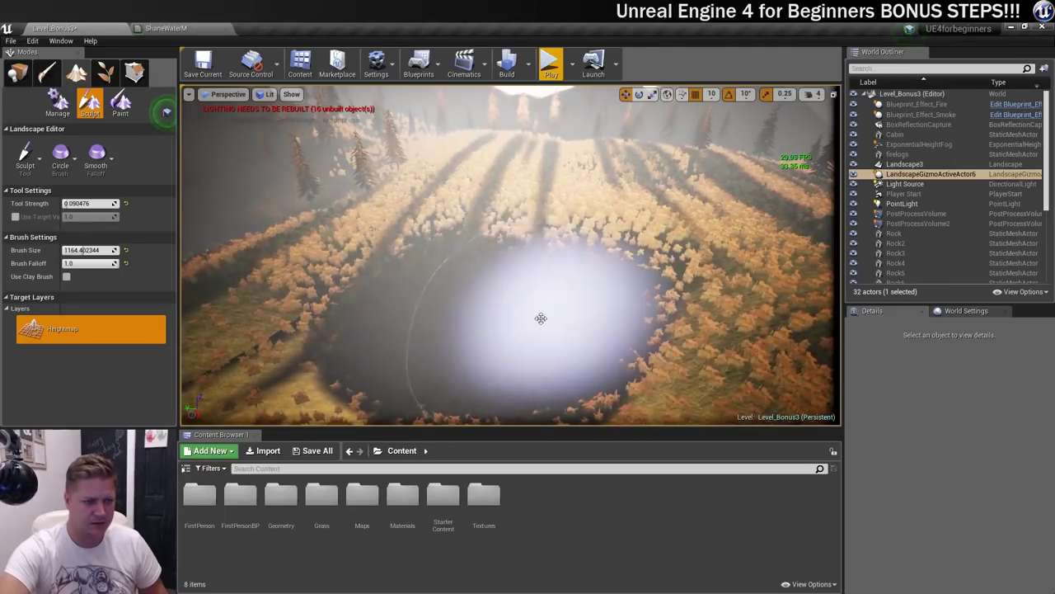
# - Play-test the new basin by walking down into it and back out, and end the play session
pyautogui.click(551, 64)
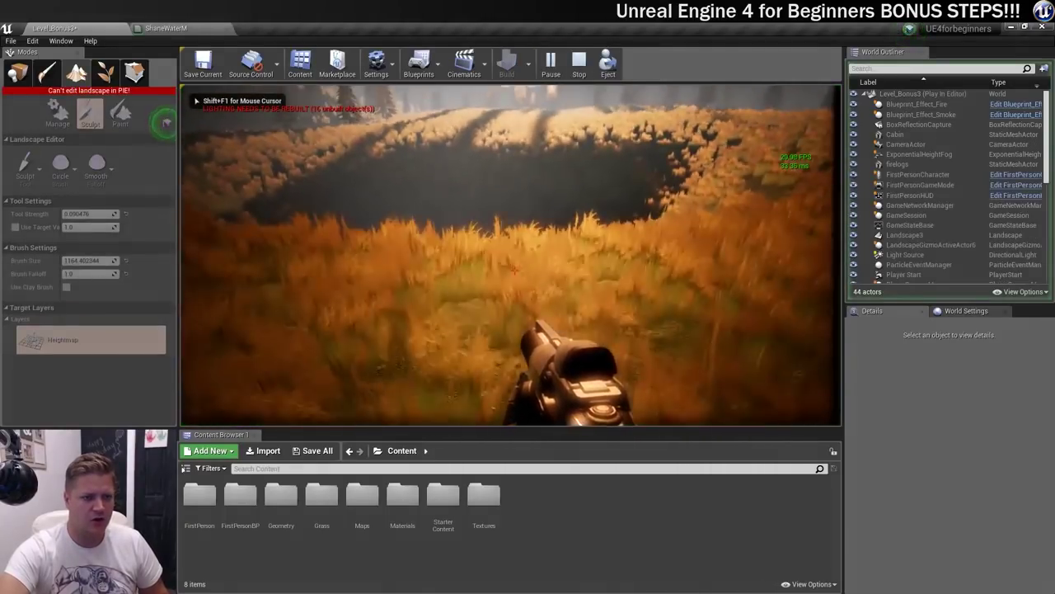
pyautogui.press('w')
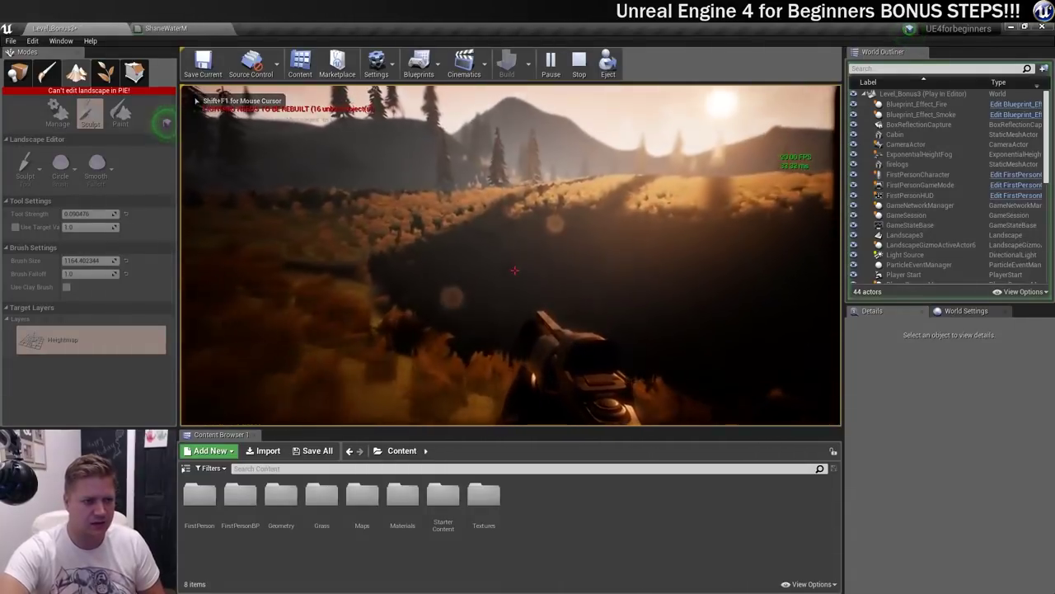
pyautogui.press('w')
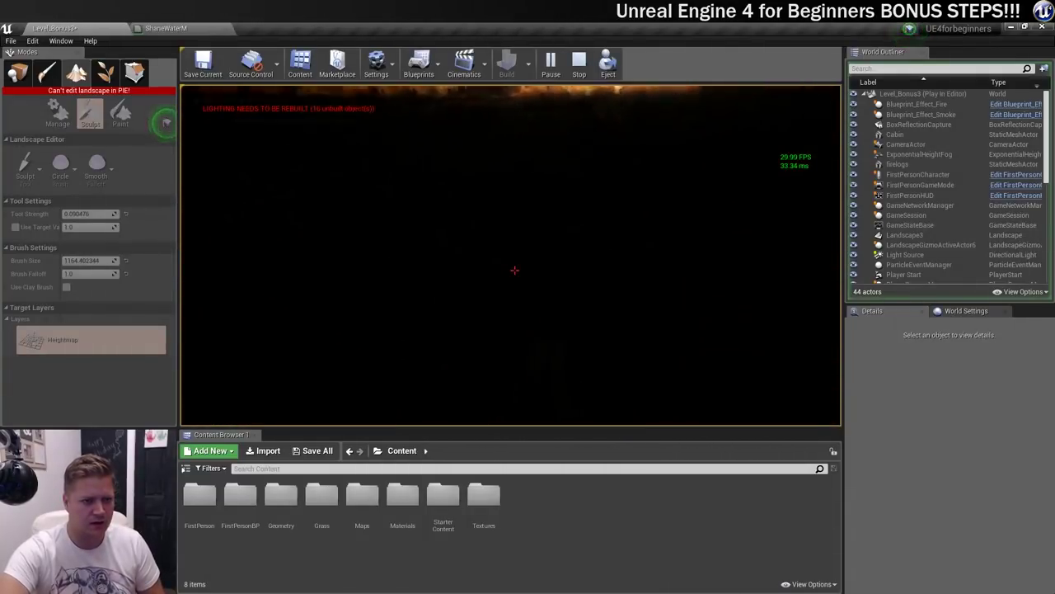
pyautogui.press('w')
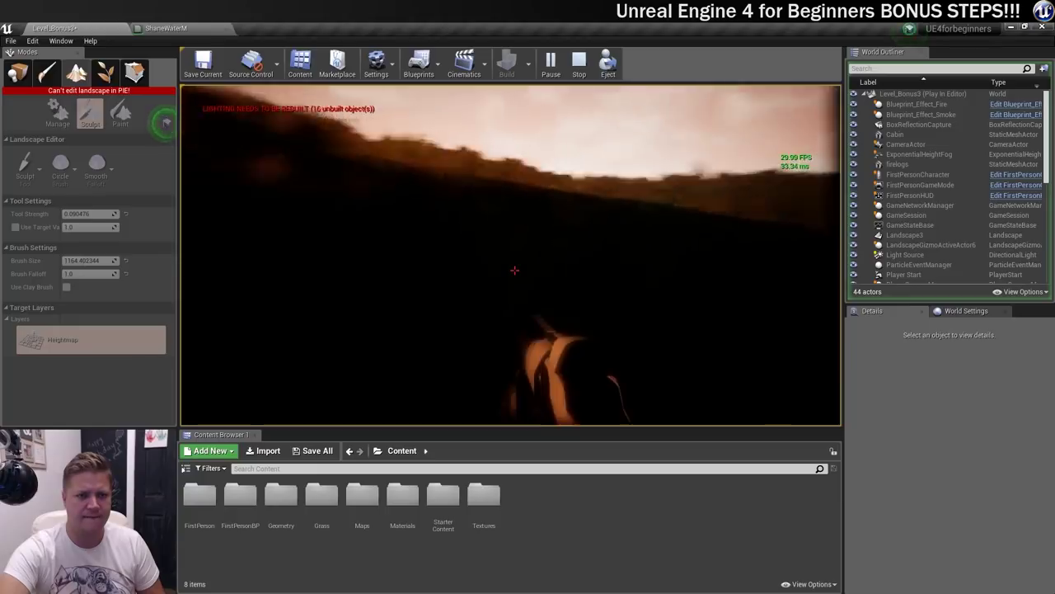
pyautogui.press('w')
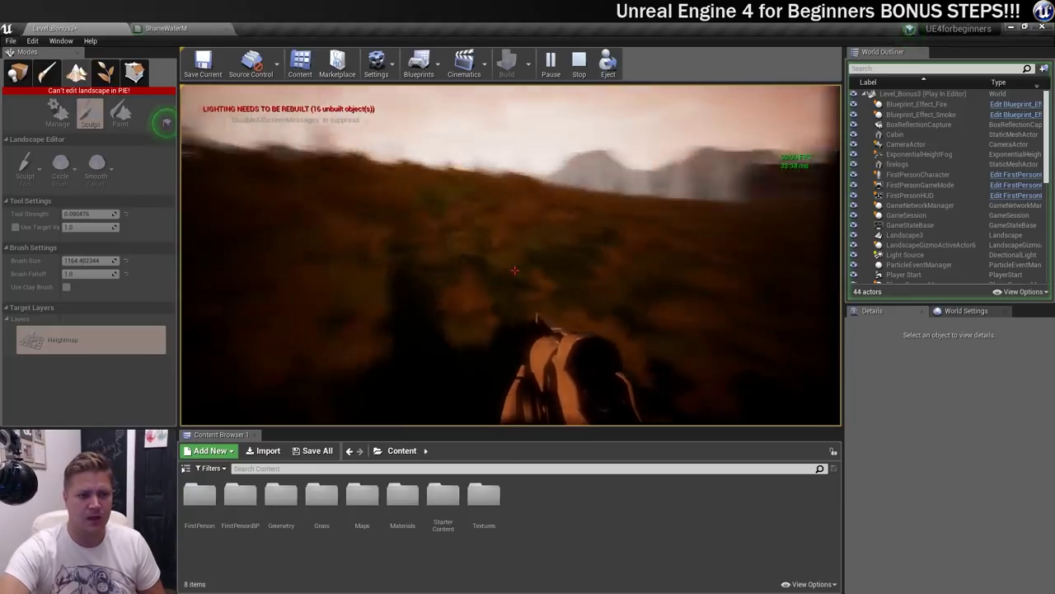
pyautogui.press('w')
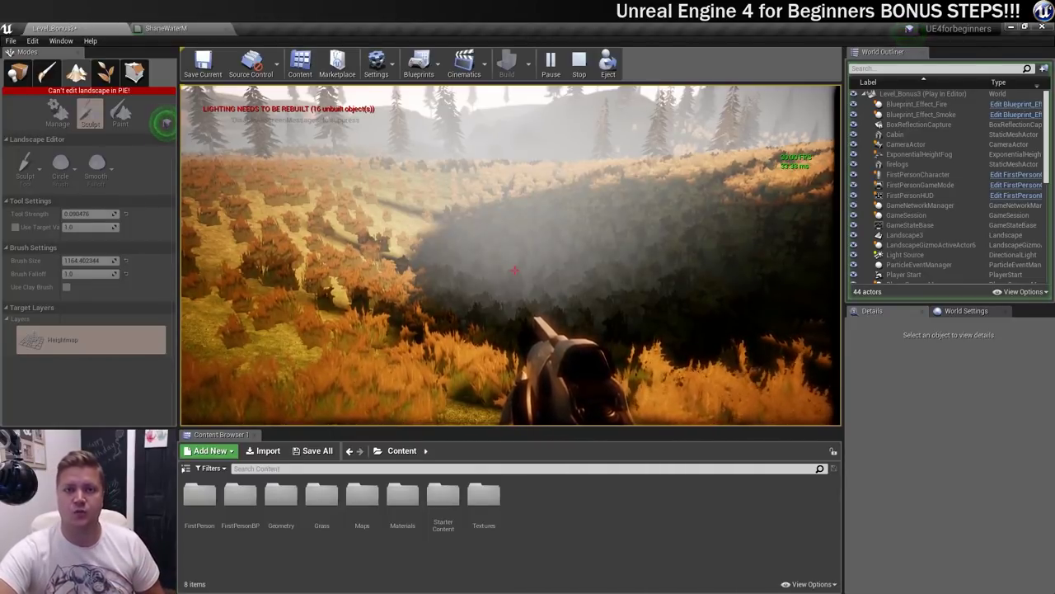
pyautogui.press('Escape')
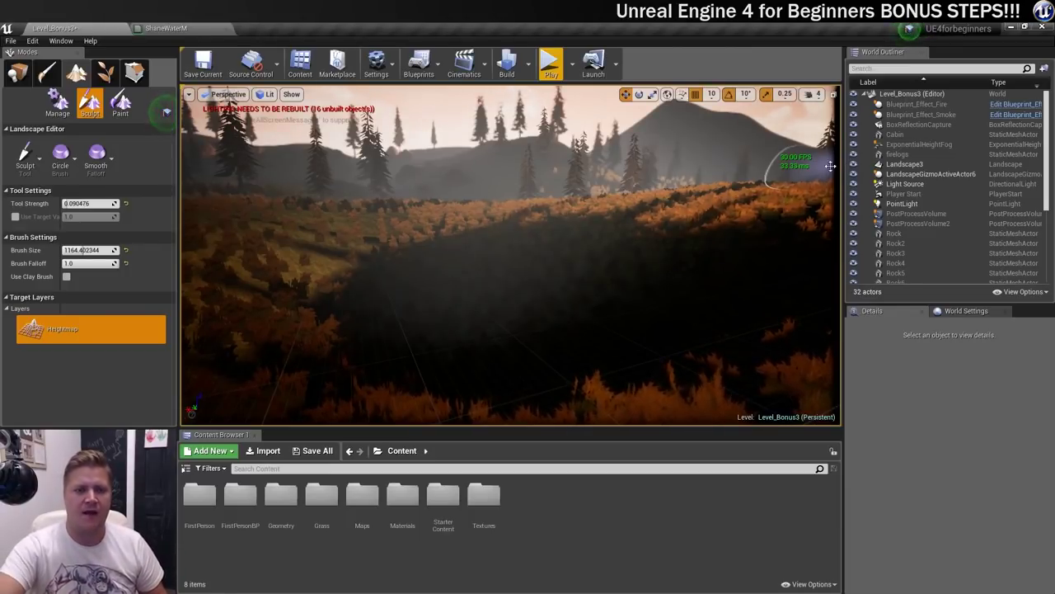
# - Find the Shape_Plane mesh among the project assets and place it in the basin at a height of about Z -210
pyautogui.click(18, 72)
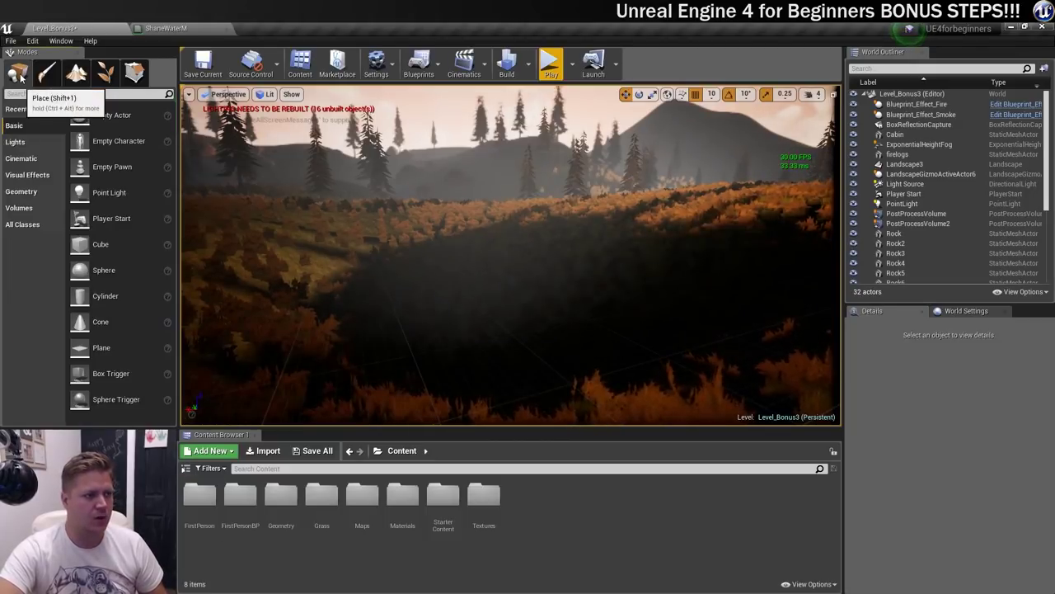
pyautogui.click(276, 469)
pyautogui.write('plane')
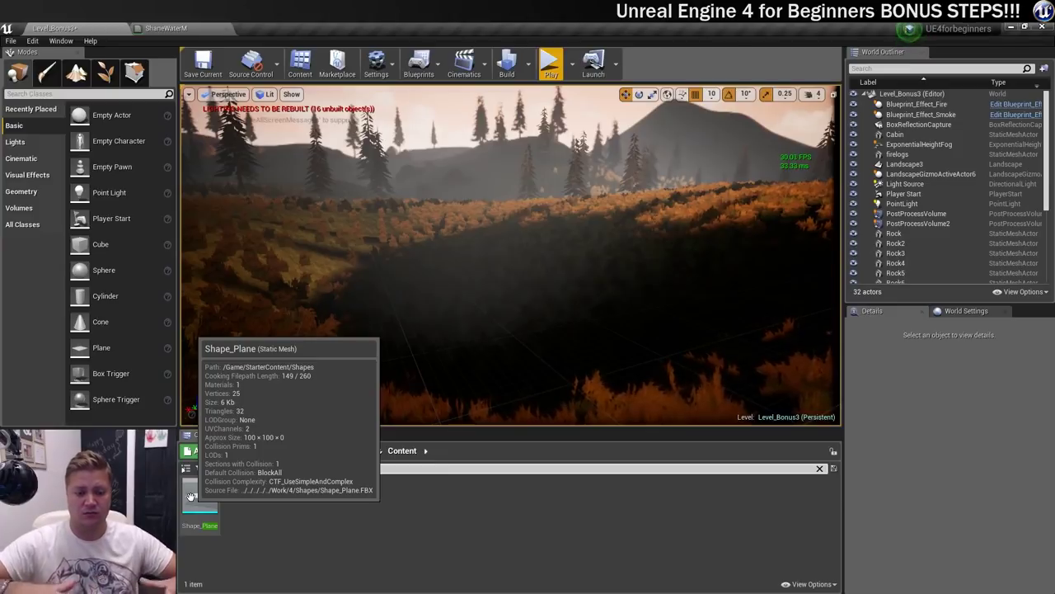
pyautogui.moveTo(190, 495); pyautogui.dragTo(461, 332)
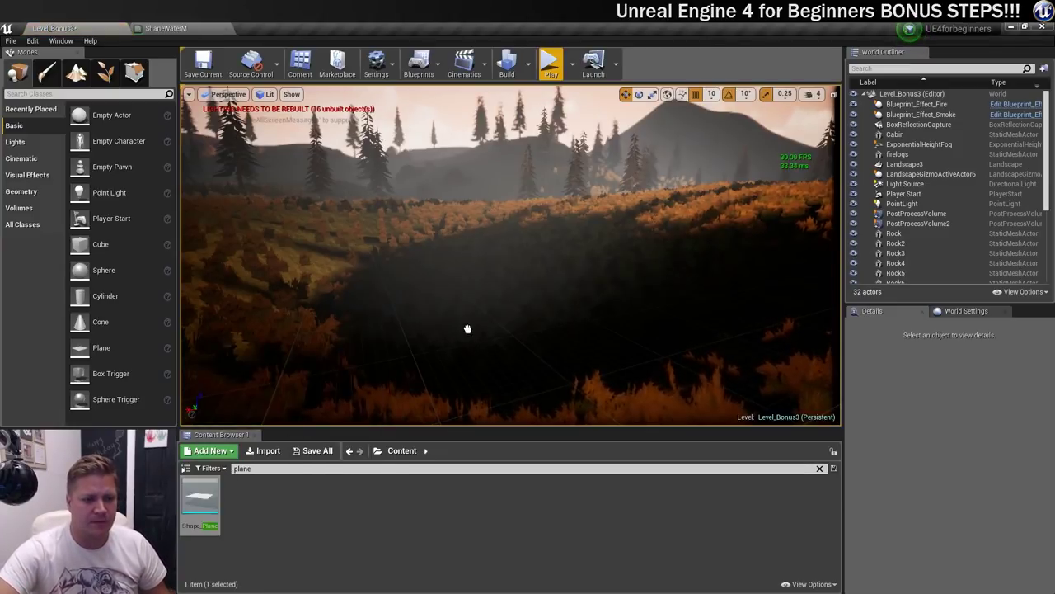
pyautogui.moveTo(575, 308); pyautogui.dragTo(584, 239)
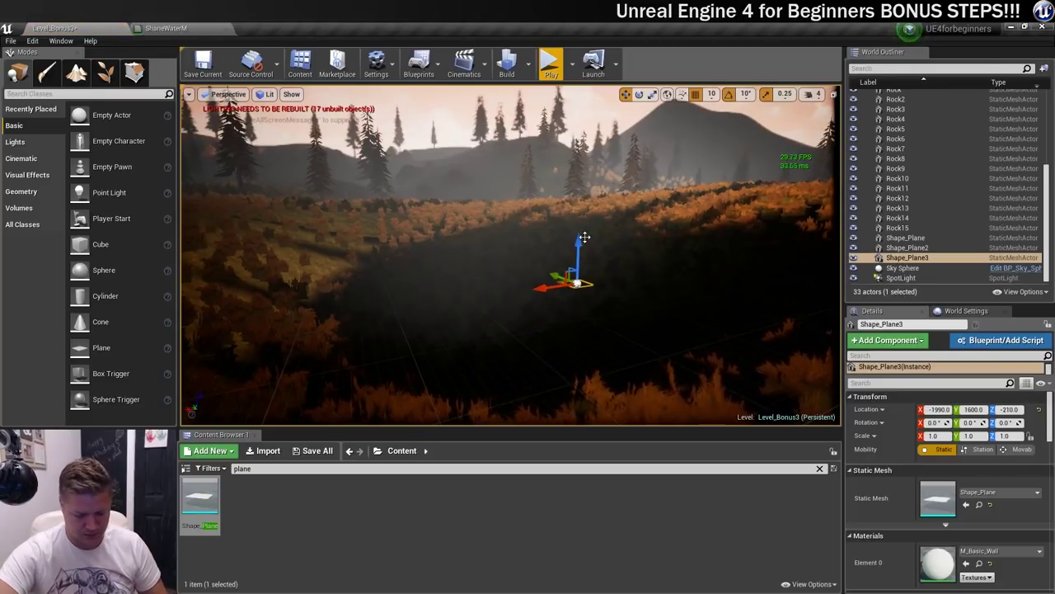
# - Scale the new plane uniformly to about 26.75 so it spans the basin, checking it from above
pyautogui.press('f')
pyautogui.keyDown('alt'); pyautogui.moveTo(584, 238); pyautogui.dragTo(574, 353); pyautogui.keyUp('alt')
pyautogui.scroll(-5, 510, 254)
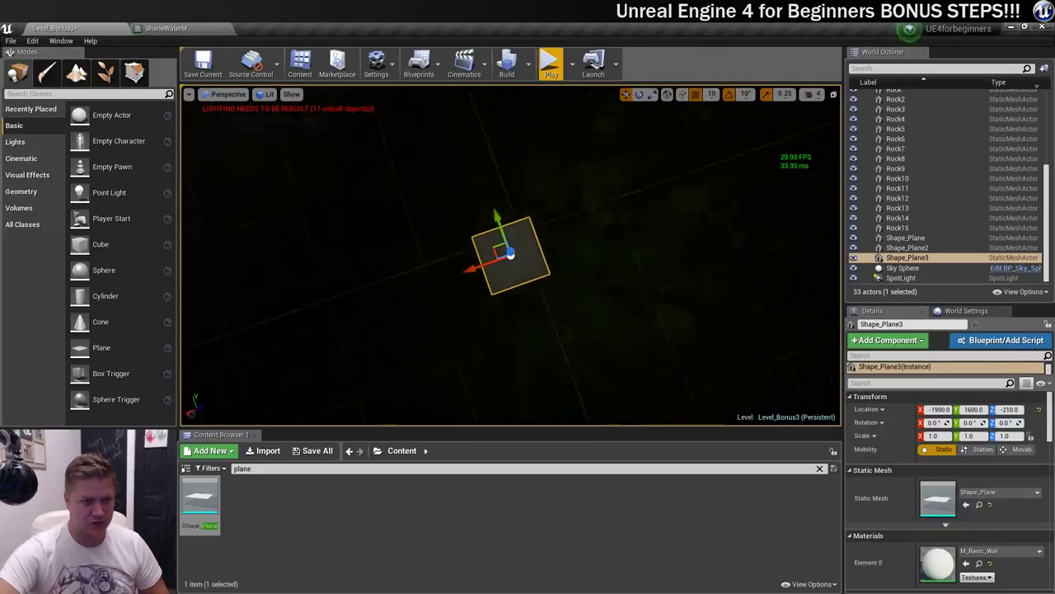
pyautogui.scroll(-8, 520, 258)
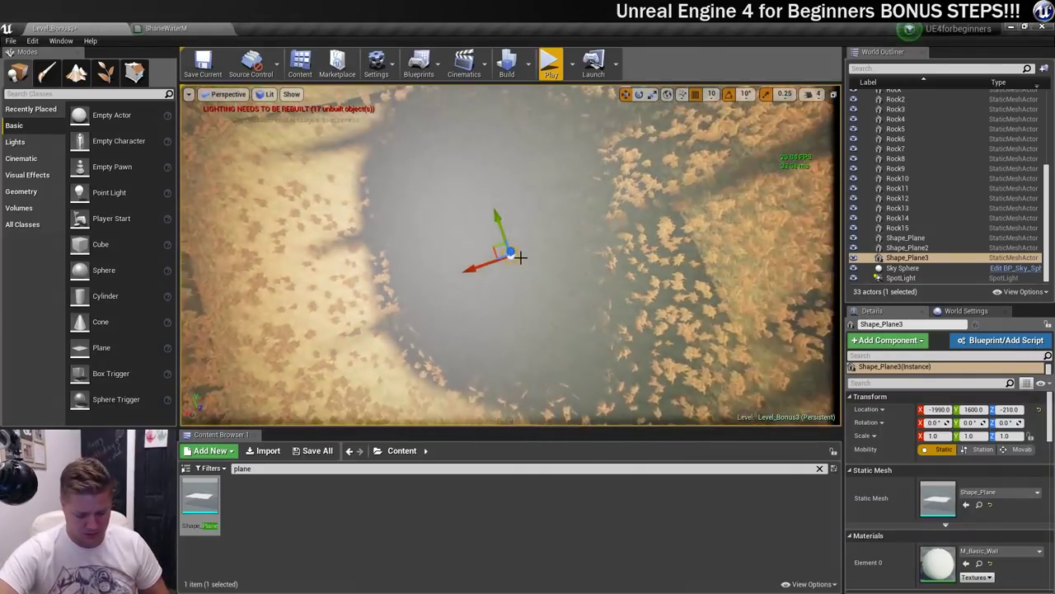
pyautogui.press('r')
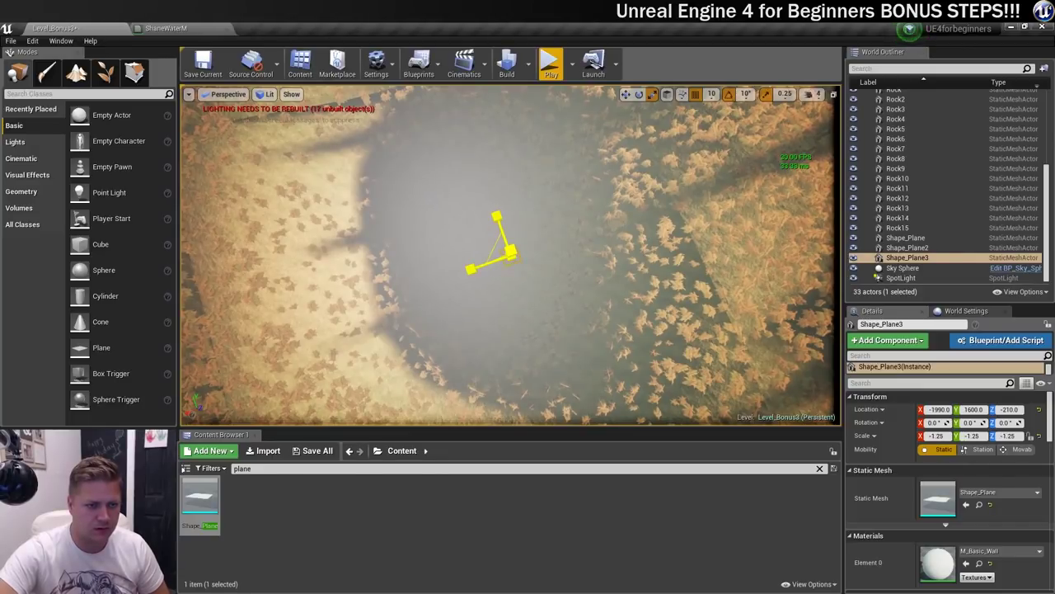
pyautogui.moveTo(511, 251); pyautogui.dragTo(568, 182)
pyautogui.moveTo(547, 216); pyautogui.dragTo(602, 223)
# - Move the plane horizontally to about X -1500, Y 1890 so it covers the whole basin
pyautogui.press('w')
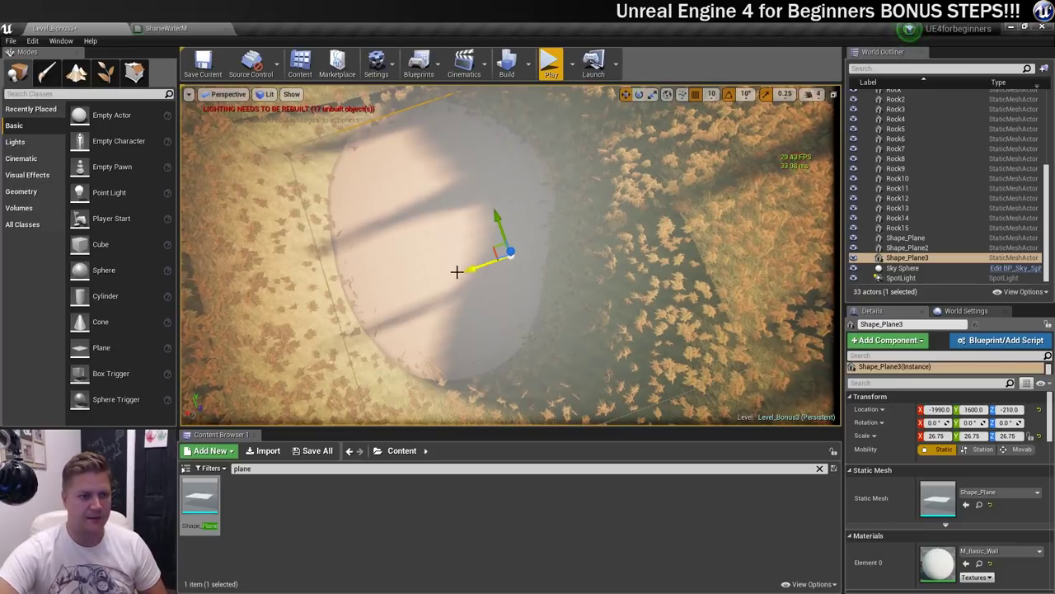
pyautogui.moveTo(469, 268); pyautogui.dragTo(403, 289)
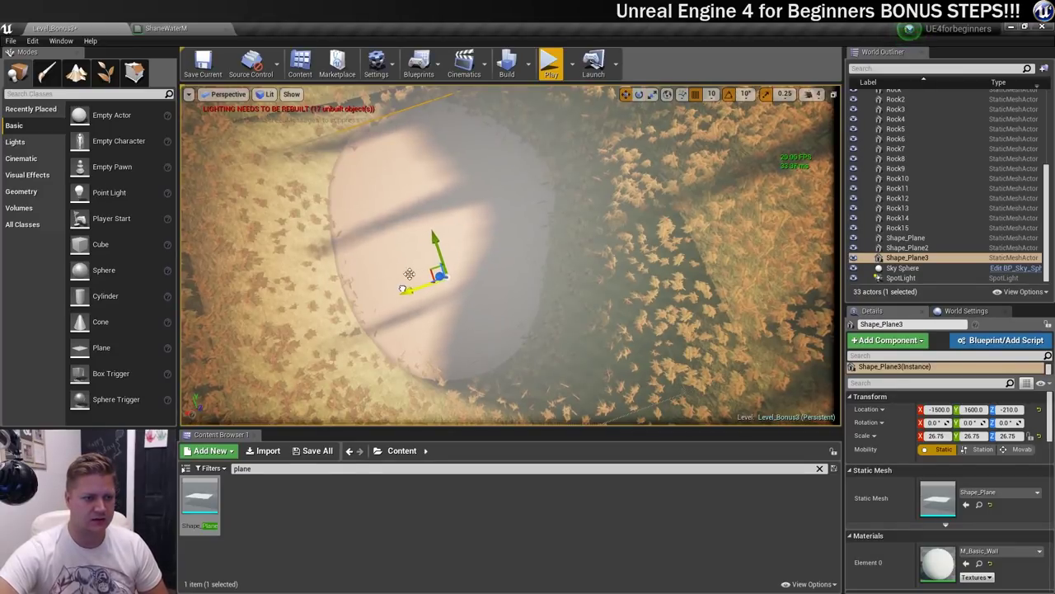
pyautogui.moveTo(434, 240); pyautogui.dragTo(421, 201)
# - Raise the plane to about Z -130 so it sits at the intended water level in the basin
pyautogui.press('f')
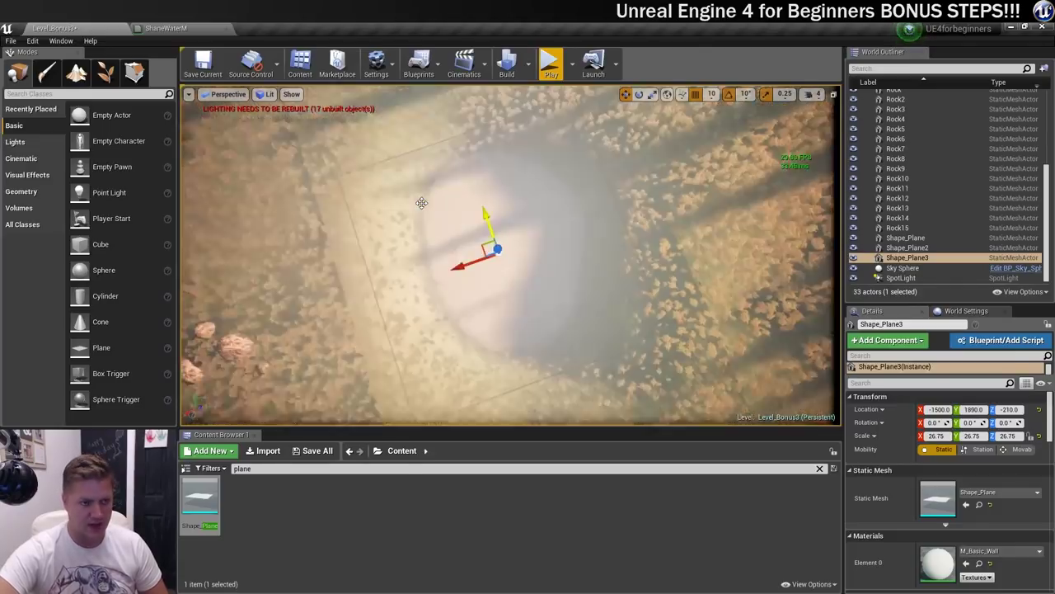
pyautogui.keyDown('alt'); pyautogui.moveTo(445, 336); pyautogui.dragTo(519, 239); pyautogui.keyUp('alt')
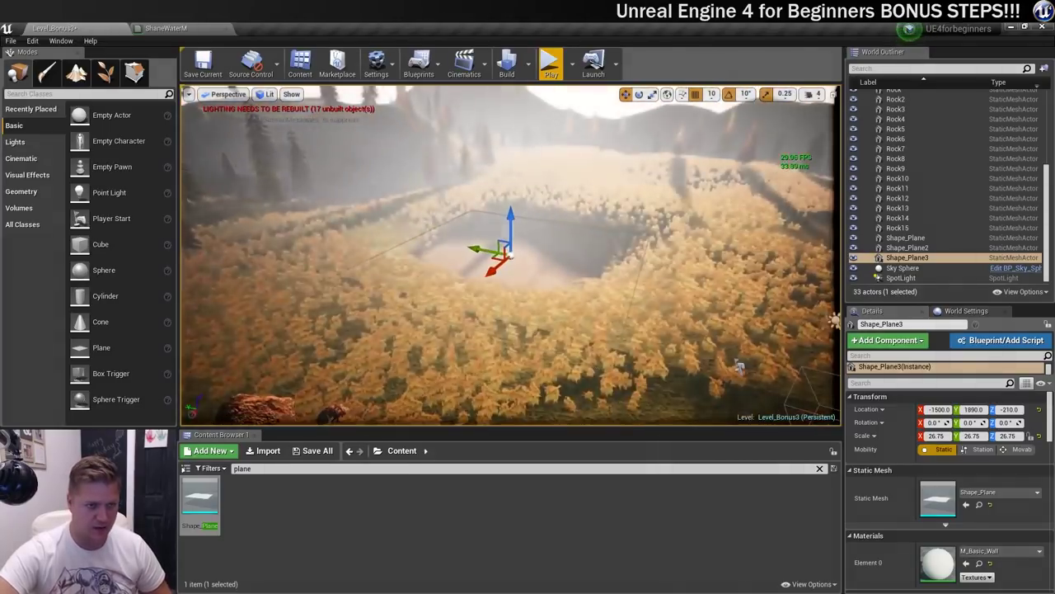
pyautogui.scroll(3, 447, 330)
pyautogui.keyDown('alt'); pyautogui.moveTo(447, 330); pyautogui.dragTo(569, 331, button='right'); pyautogui.keyUp('alt')
pyautogui.moveTo(512, 221); pyautogui.dragTo(510, 205)
pyautogui.moveTo(508, 203); pyautogui.dragTo(504, 201)
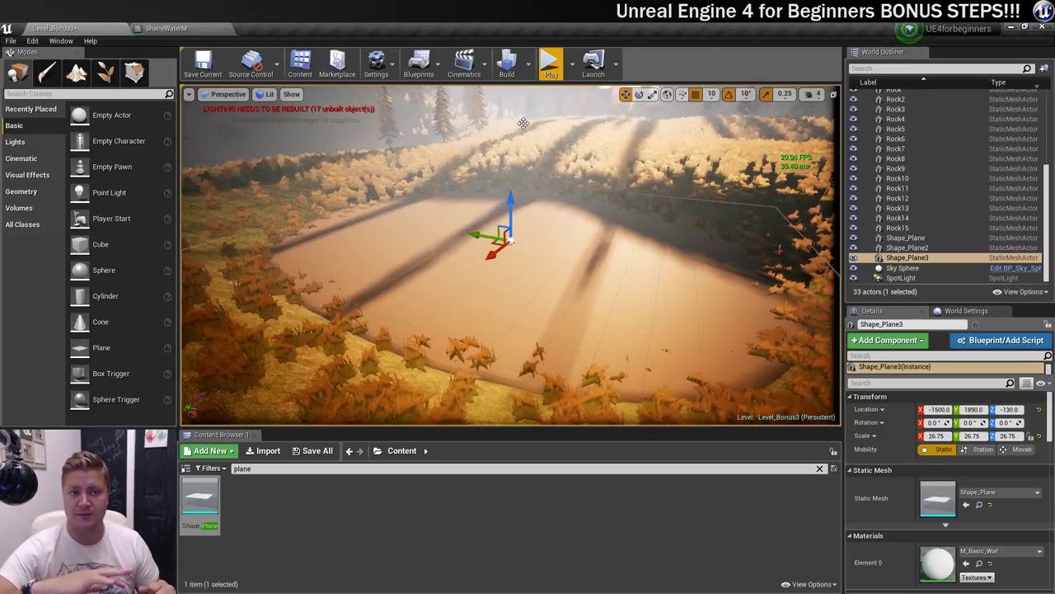
# - Play-test the level by walking over the new lake plane to check whether it blocks the player
pyautogui.click(551, 64)
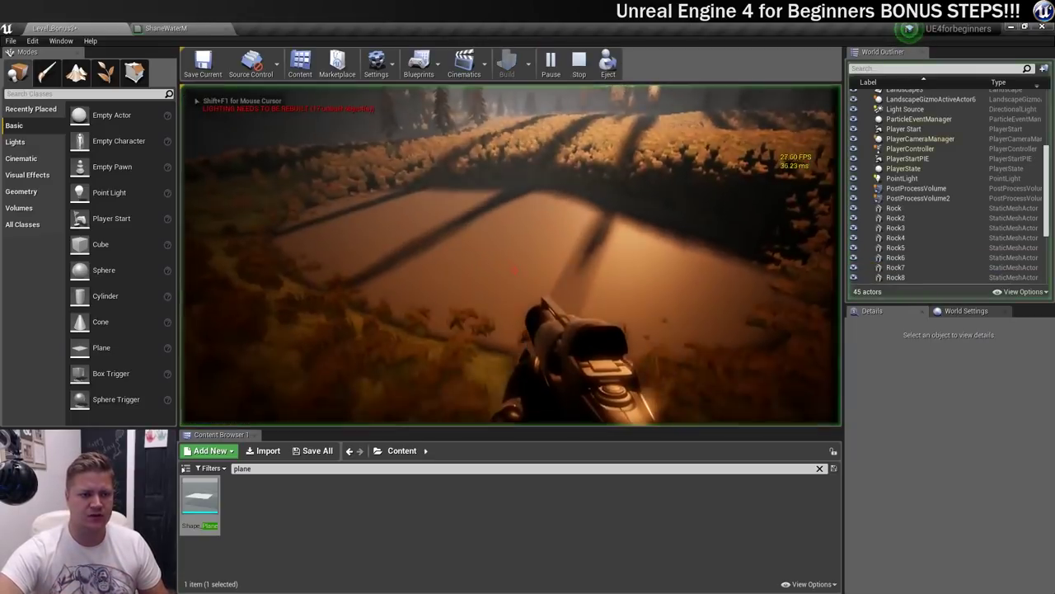
pyautogui.press('w')
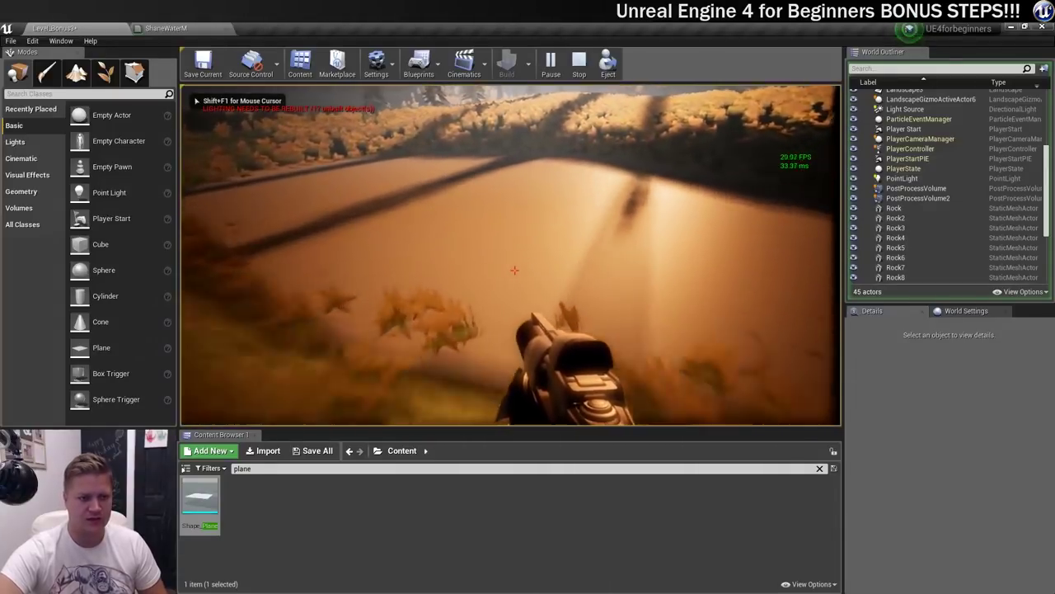
pyautogui.press('w')
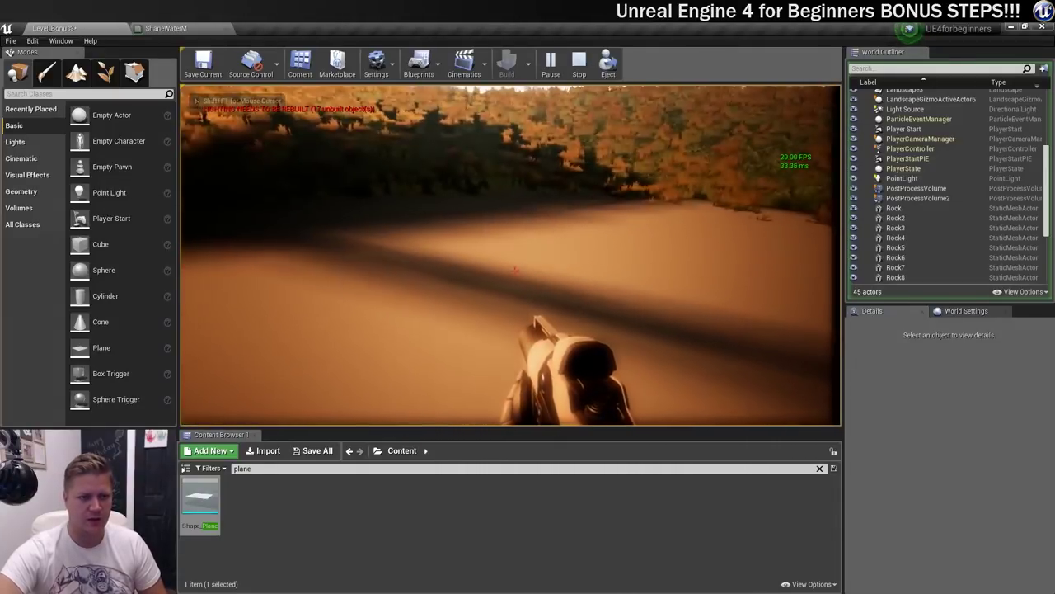
pyautogui.press('w')
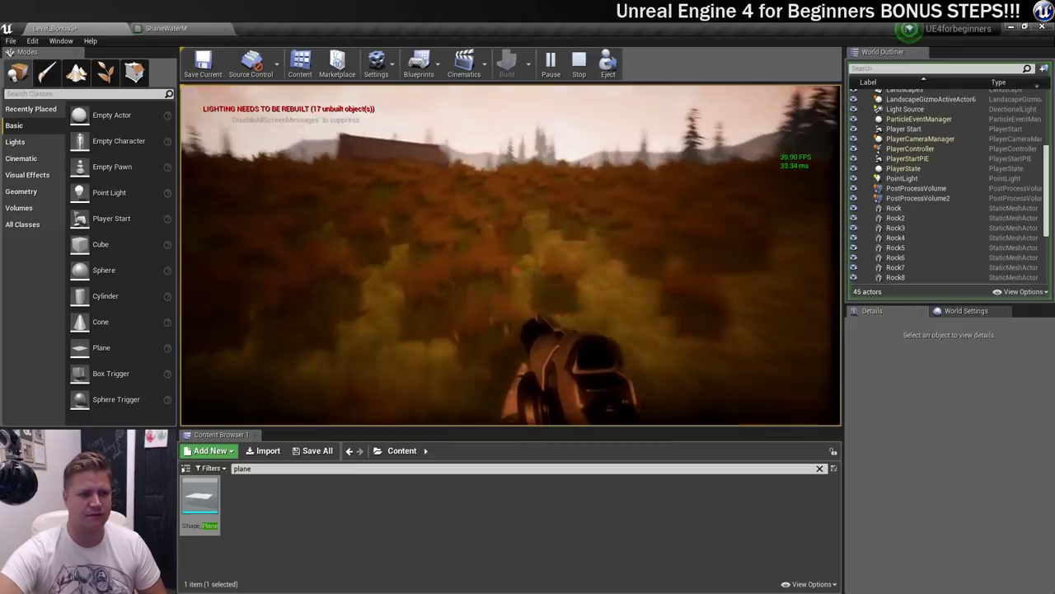
pyautogui.press('Escape')
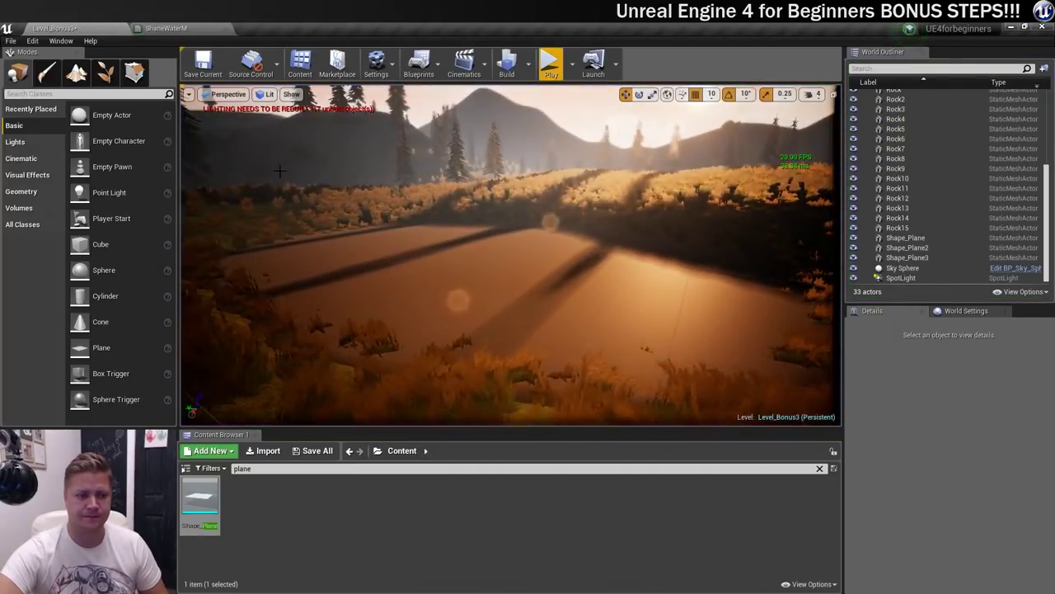
# - Set the collision preset of the new lake plane to NoCollision
pyautogui.click(554, 299)
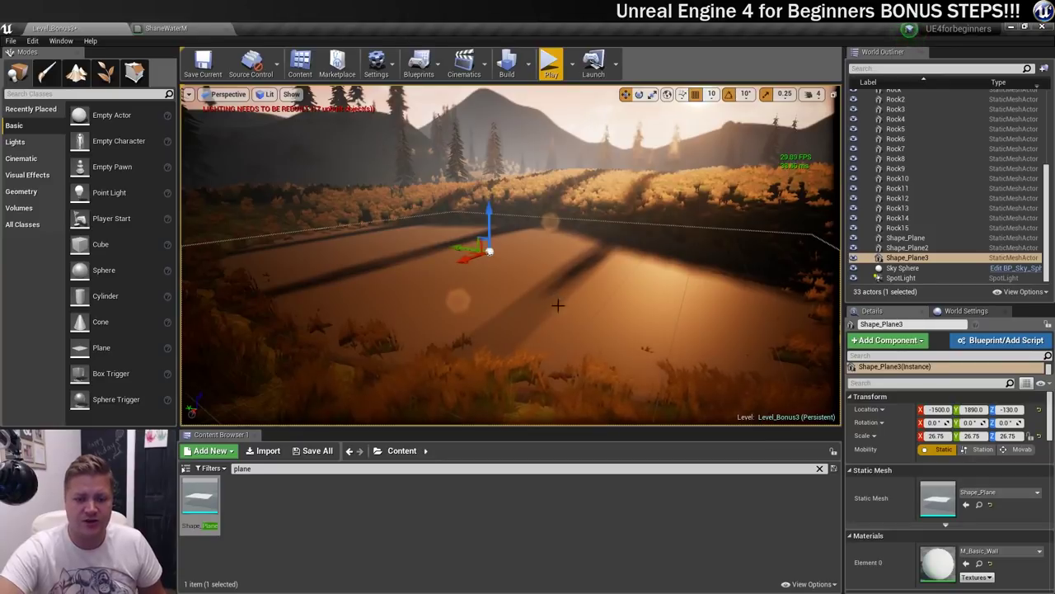
pyautogui.scroll(-5, 925, 495)
pyautogui.scroll(-4, 925, 494)
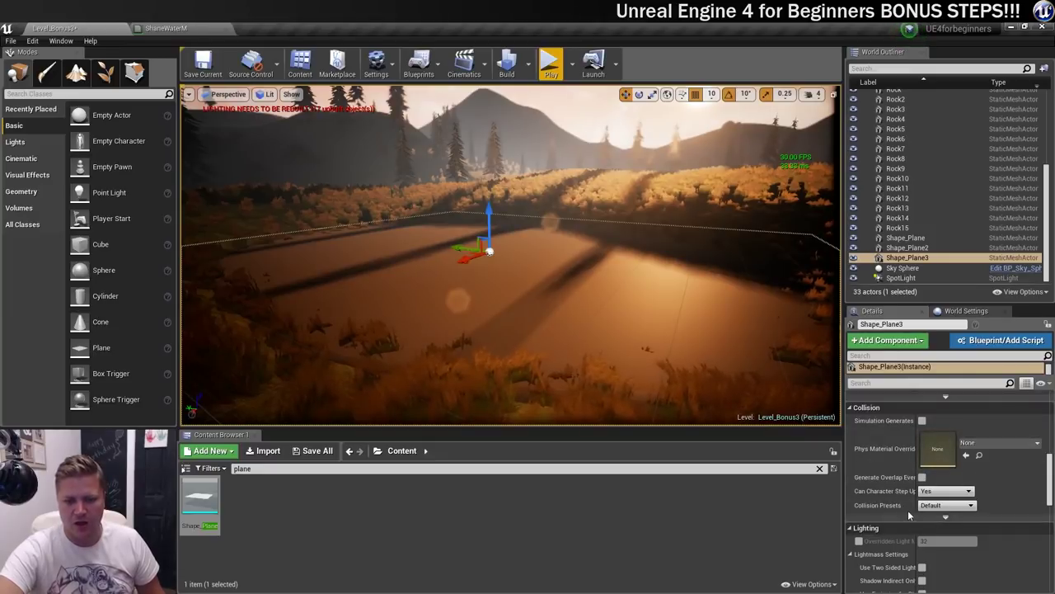
pyautogui.click(945, 506)
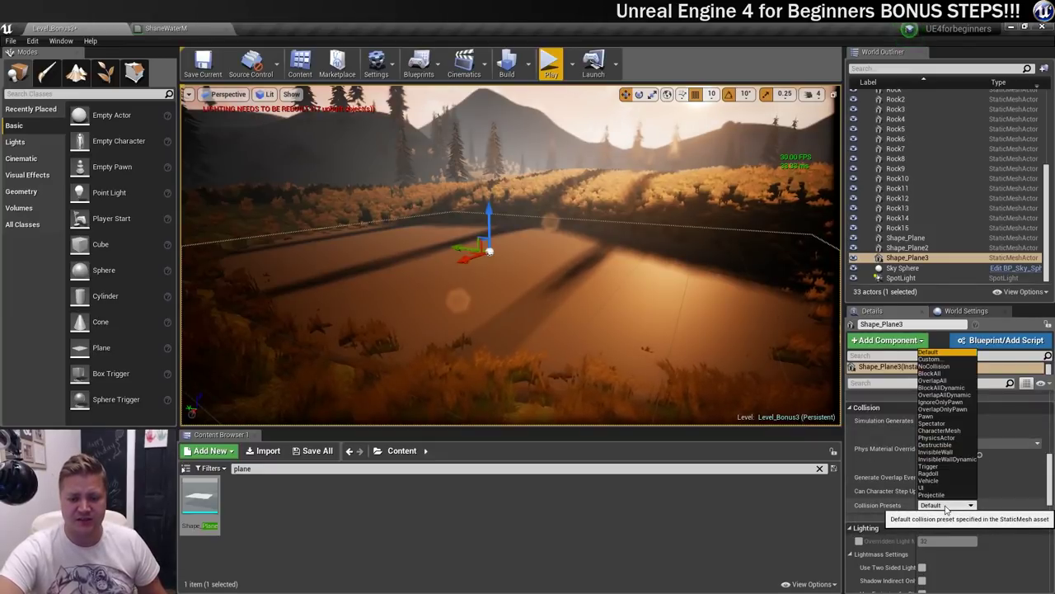
pyautogui.click(937, 366)
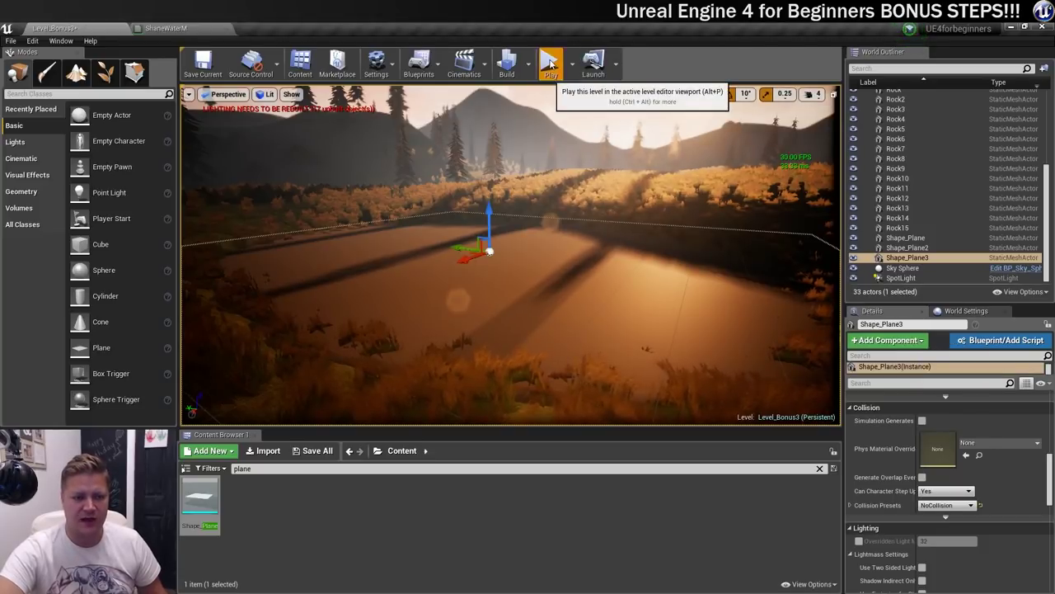
# - Play-test the level again, walking into the basin and back out to check that the player passes through the plane
pyautogui.click(551, 64)
pyautogui.press('w')
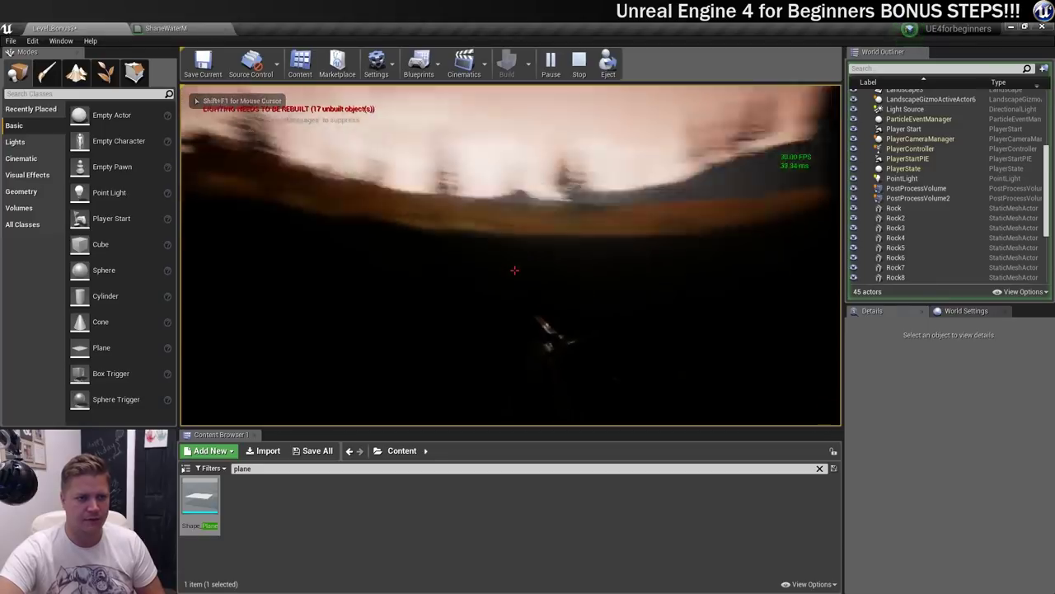
pyautogui.press('w')
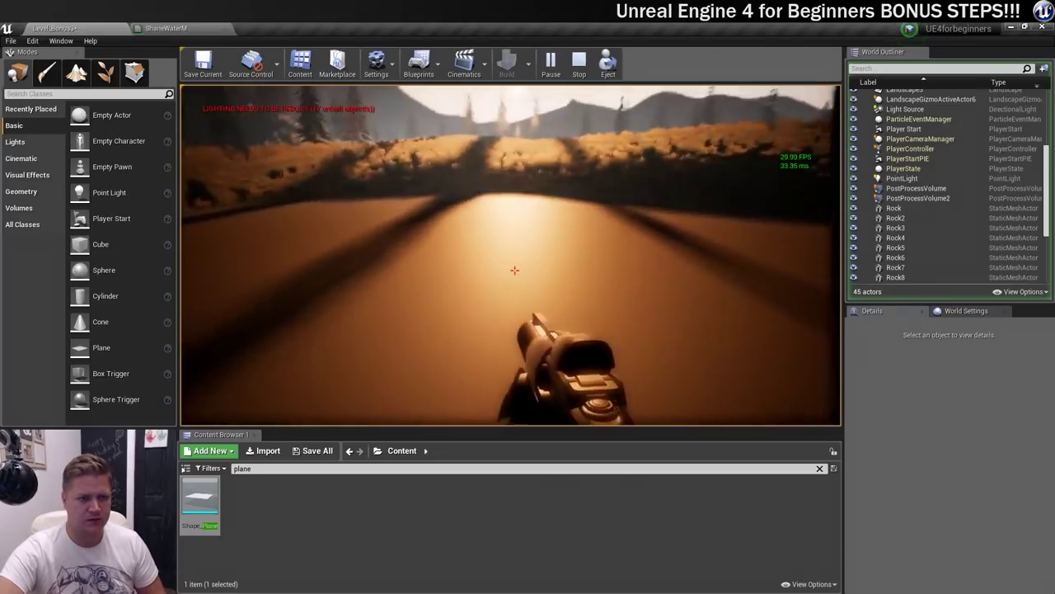
pyautogui.press('s')
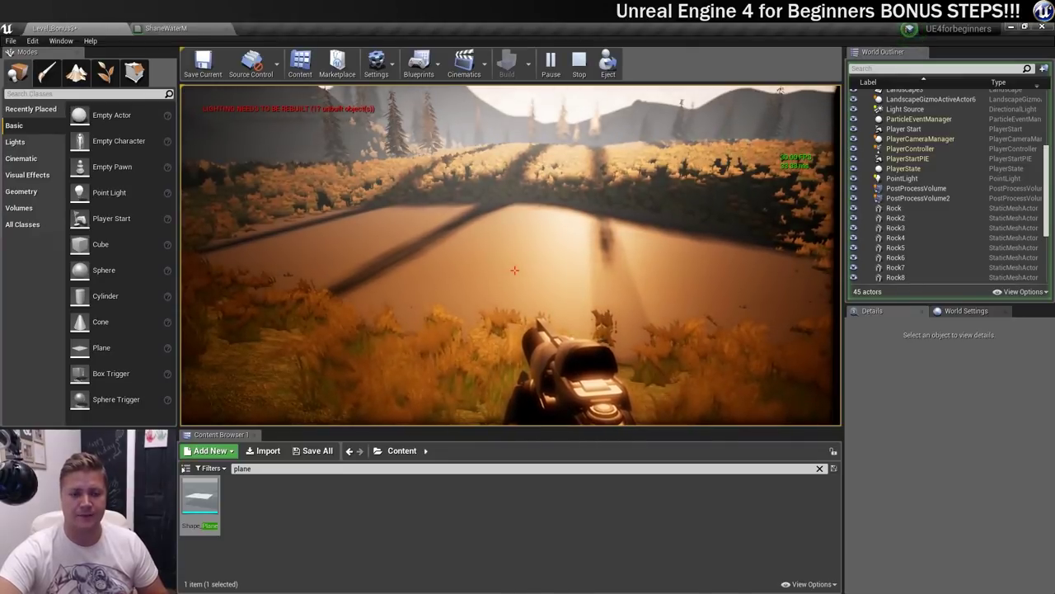
pyautogui.press('Escape')
# - Create a new material named M_LakeWater in the project's Materials folder
pyautogui.click(820, 468)
pyautogui.doubleClick(402, 494)
pyautogui.rightClick(486, 557)
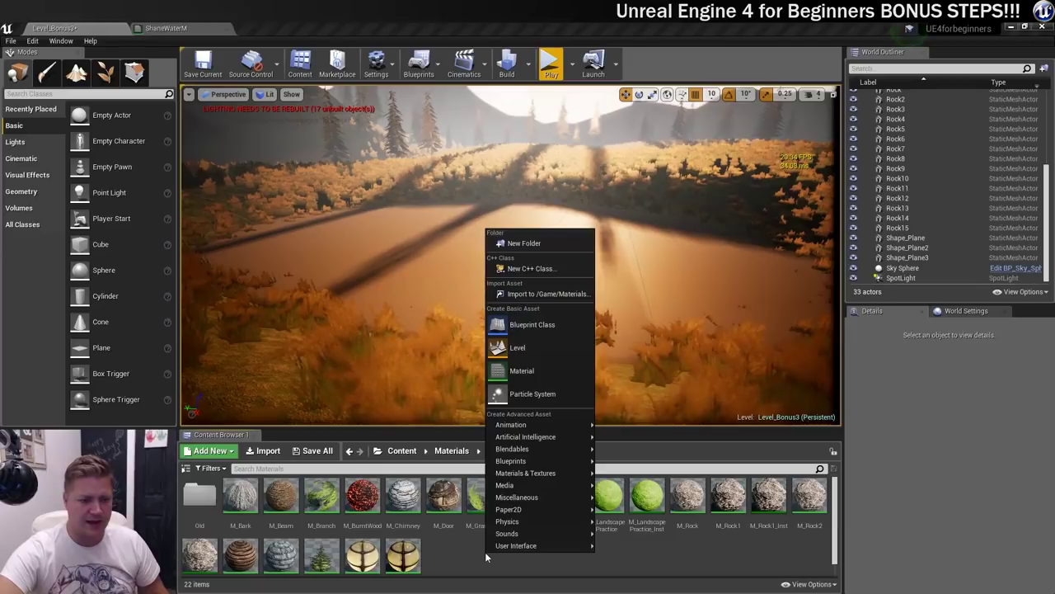
pyautogui.click(541, 370)
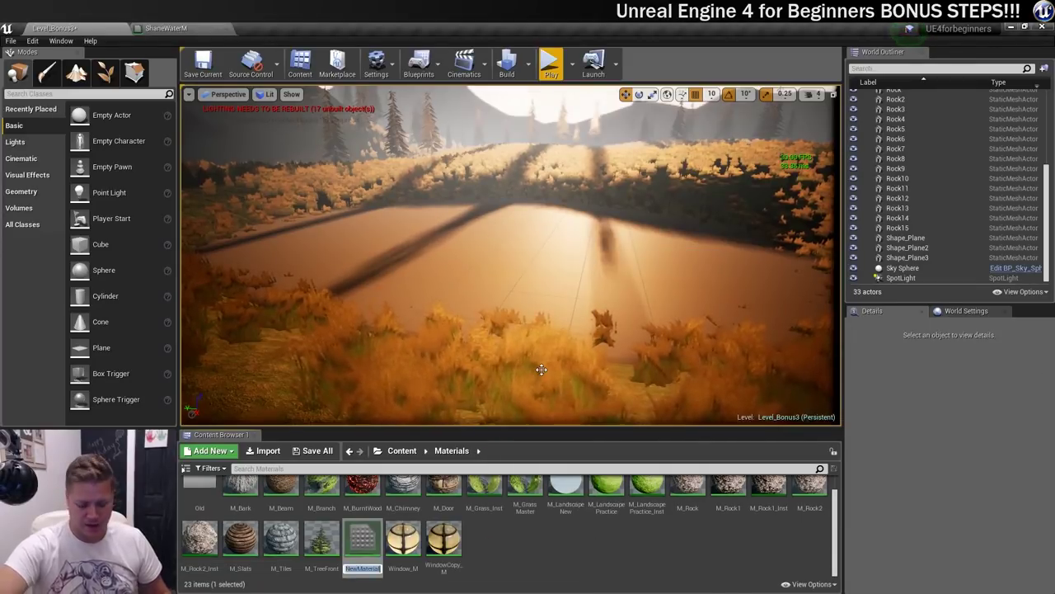
pyautogui.write('M_LakeW')
pyautogui.press('Return')
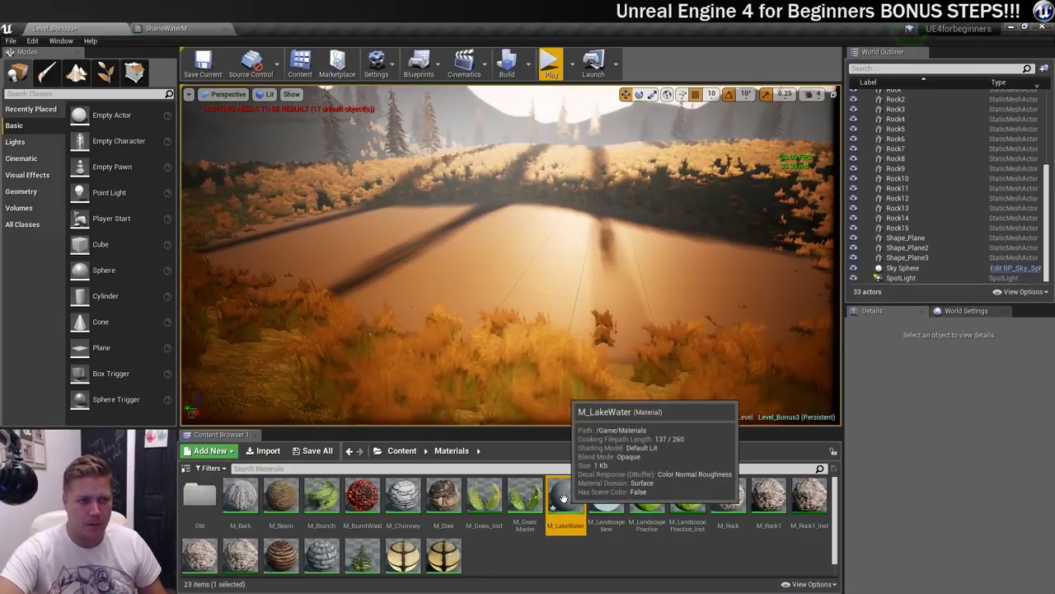
# - Open M_LakeWater for editing and set its blend mode to Translucent
pyautogui.doubleClick(564, 498)
pyautogui.moveTo(311, 28); pyautogui.dragTo(210, 28)
pyautogui.moveTo(393, 190); pyautogui.dragTo(615, 173, button='right')
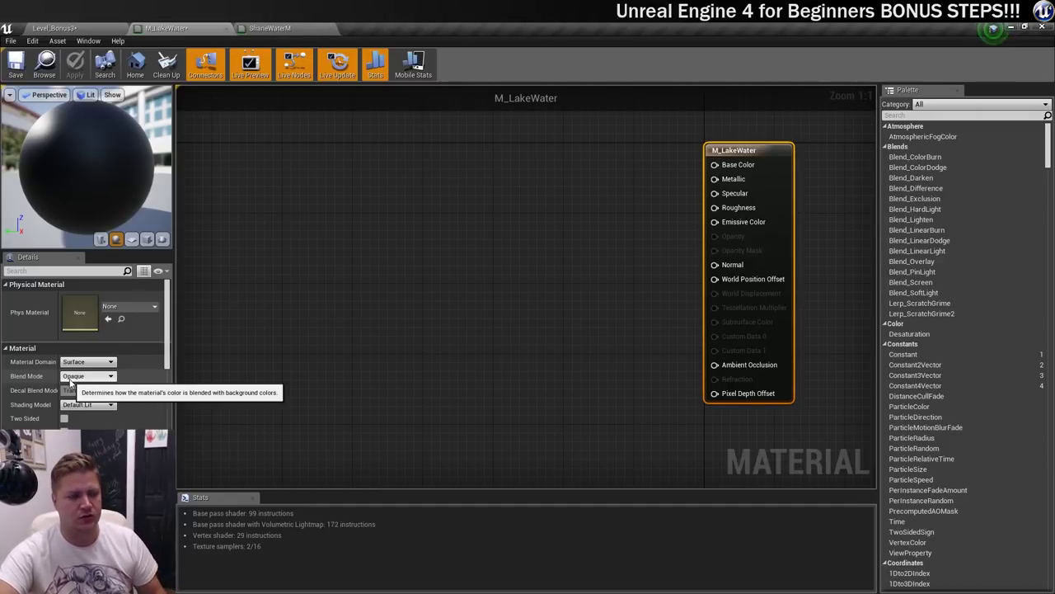
pyautogui.click(78, 376)
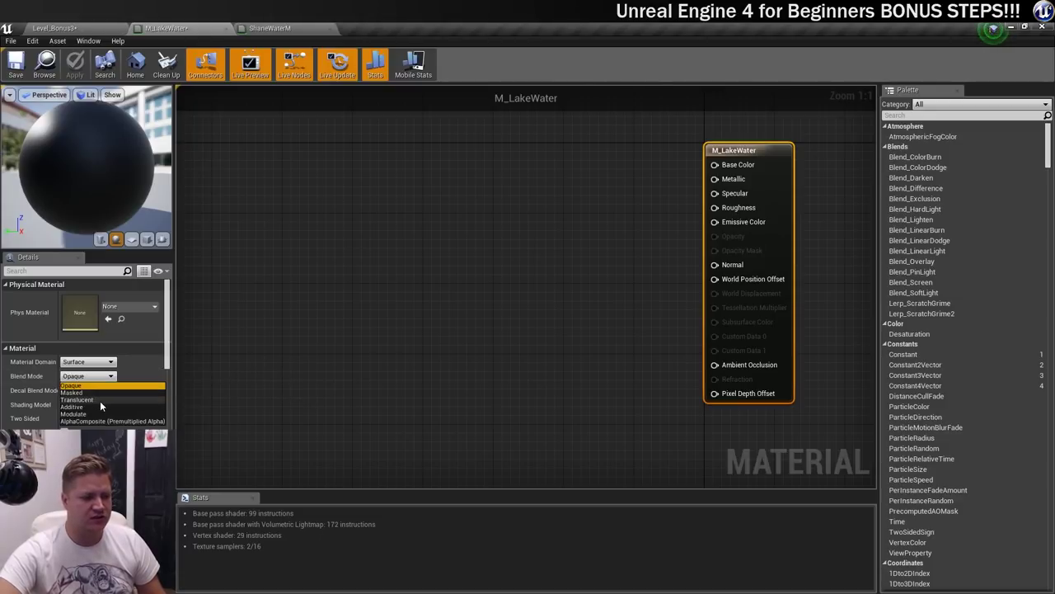
pyautogui.click(100, 400)
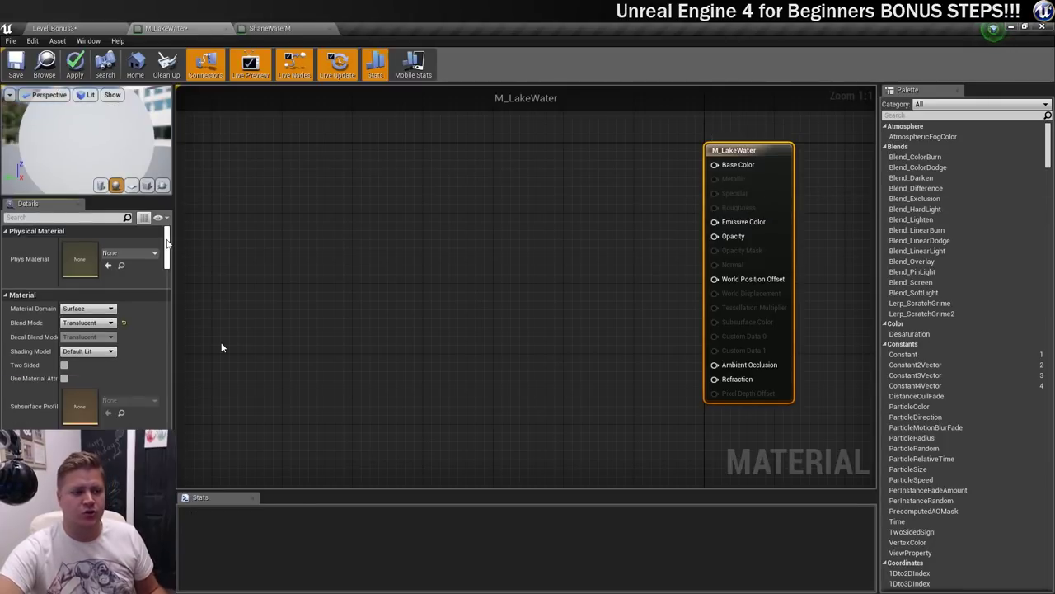
# - Enable screen space reflections for the material's translucency and set its lighting mode to Surface TranslucencyVolume
pyautogui.moveTo(166, 241); pyautogui.dragTo(164, 251)
pyautogui.scroll(-3, 166, 250)
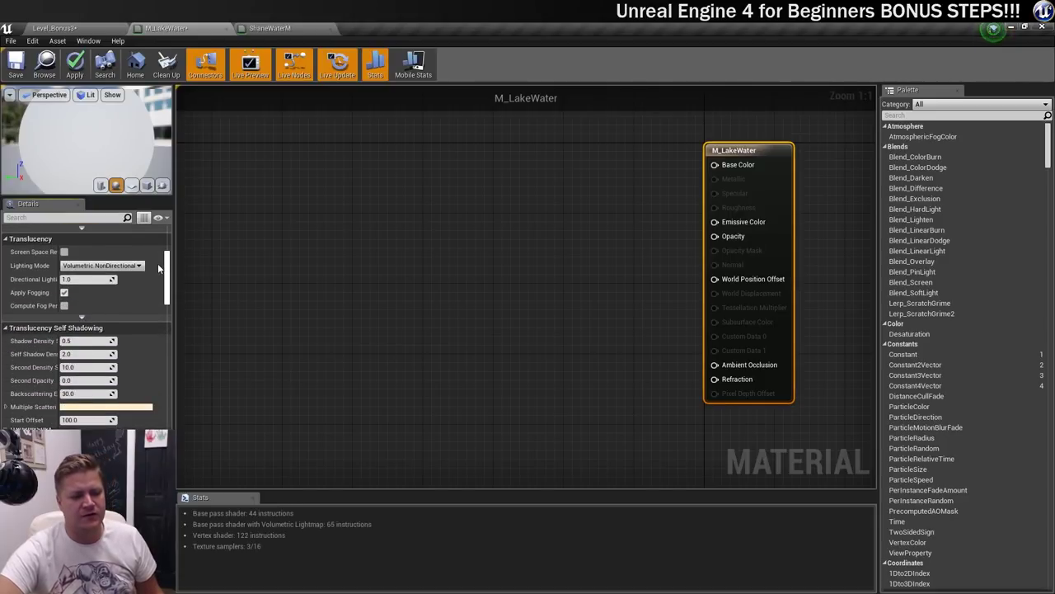
pyautogui.moveTo(157, 270); pyautogui.dragTo(157, 269)
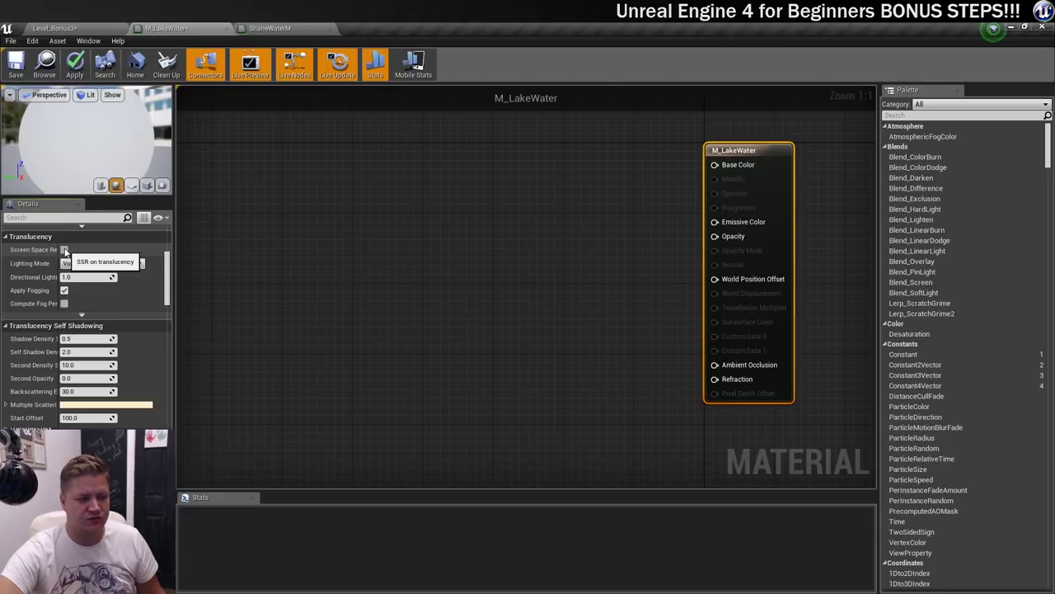
pyautogui.click(65, 249)
pyautogui.click(102, 263)
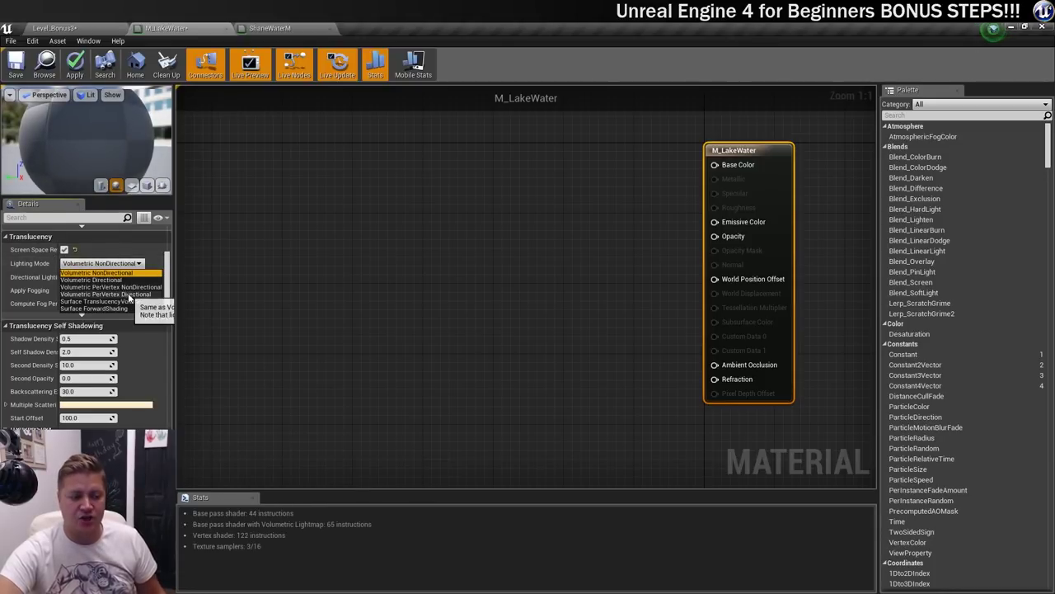
pyautogui.click(129, 301)
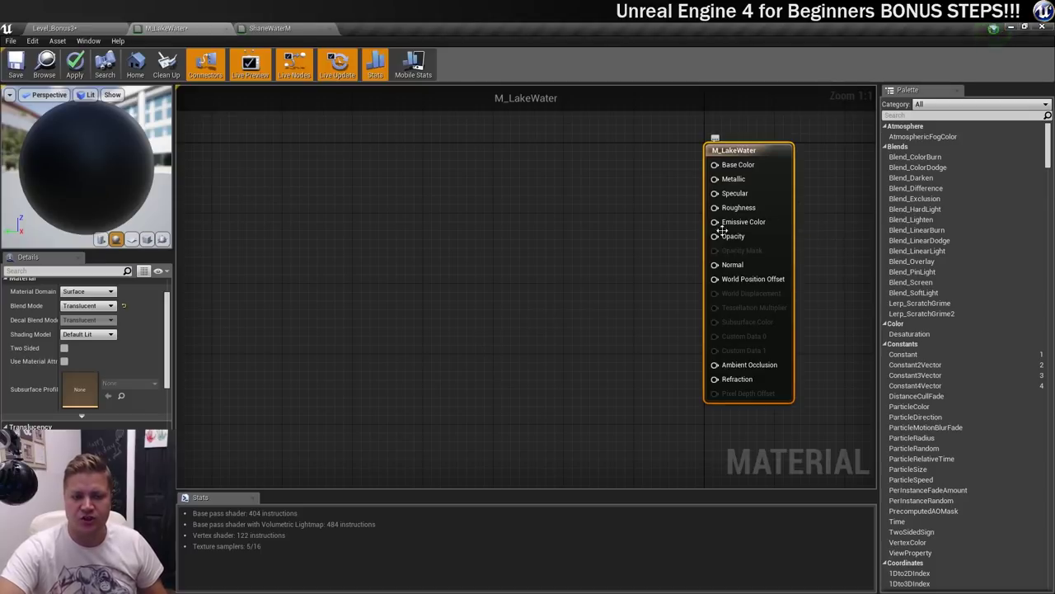
# - Add a scalar parameter named Opacity that feeds the material's Opacity input
pyautogui.moveTo(714, 236); pyautogui.dragTo(548, 258)
pyautogui.write('scalar')
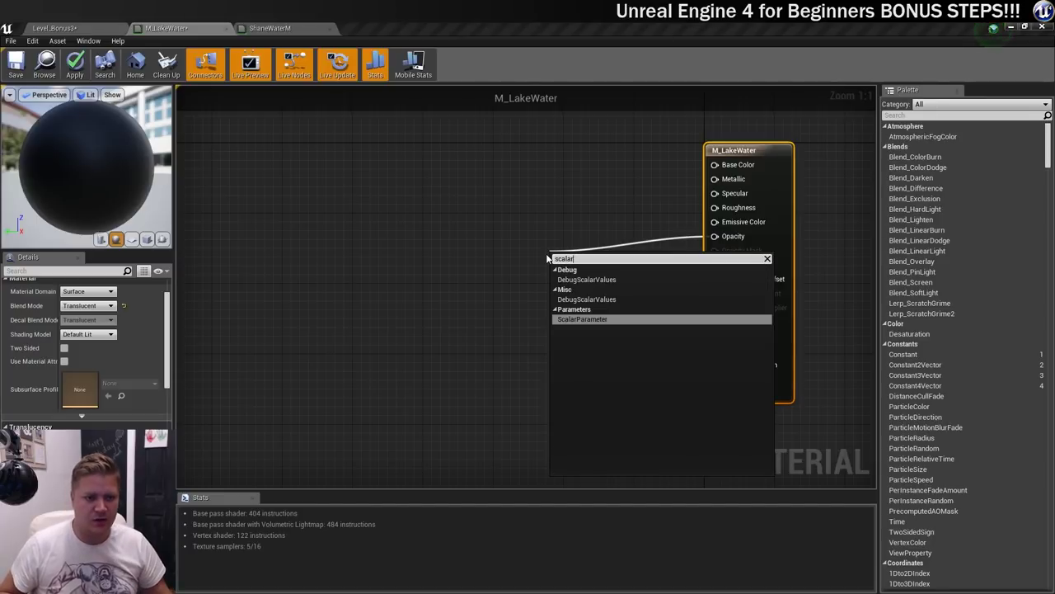
pyautogui.press('Return')
pyautogui.moveTo(550, 258); pyautogui.dragTo(564, 212)
pyautogui.click(88, 297)
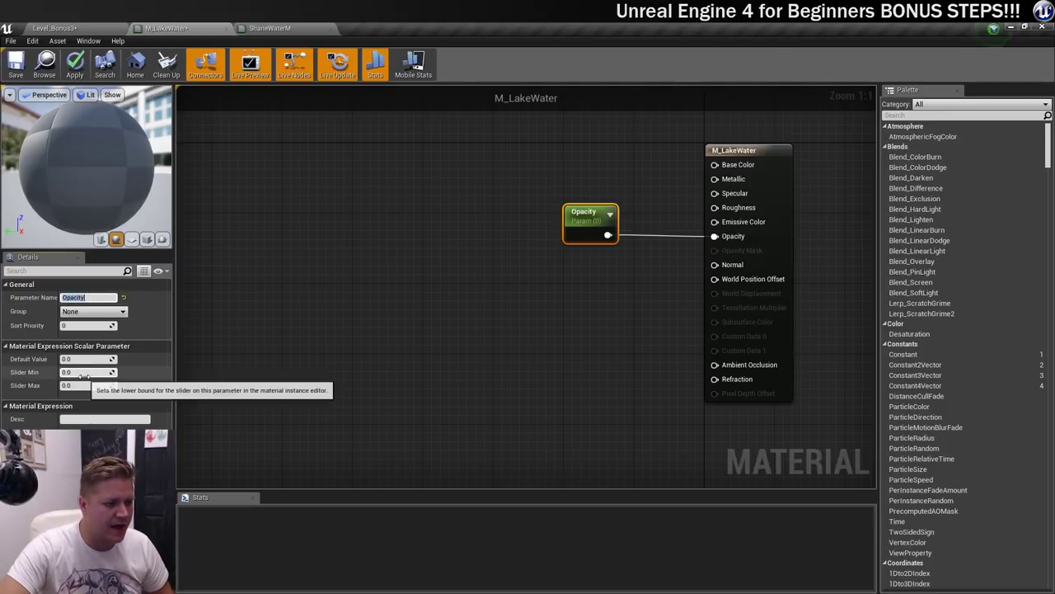
# - Give the Opacity parameter a default value of 0.5 and a slider maximum of 1.0
pyautogui.click(73, 359)
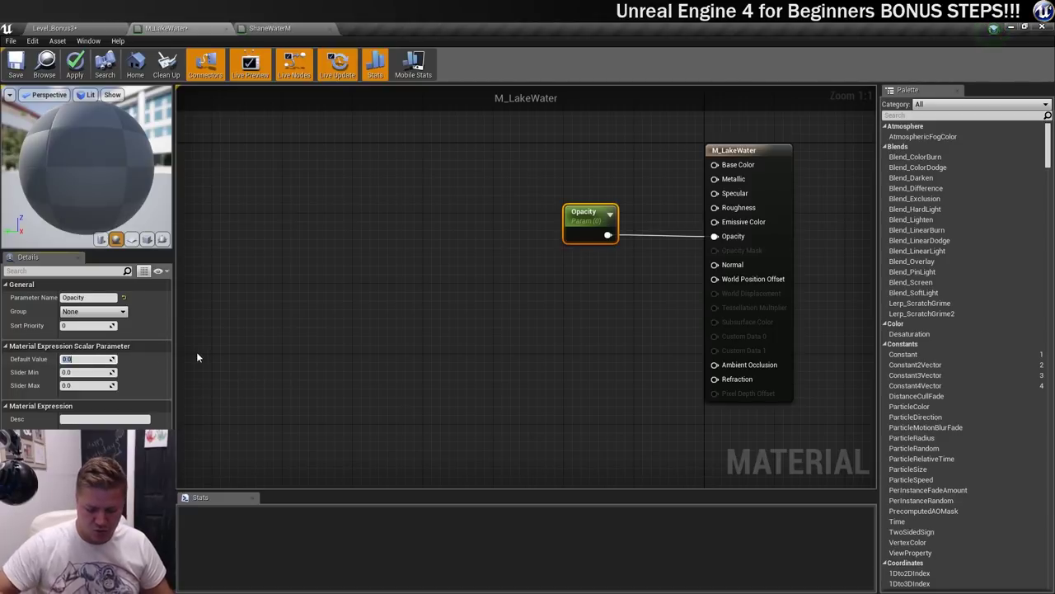
pyautogui.write('0.5')
pyautogui.press('Return')
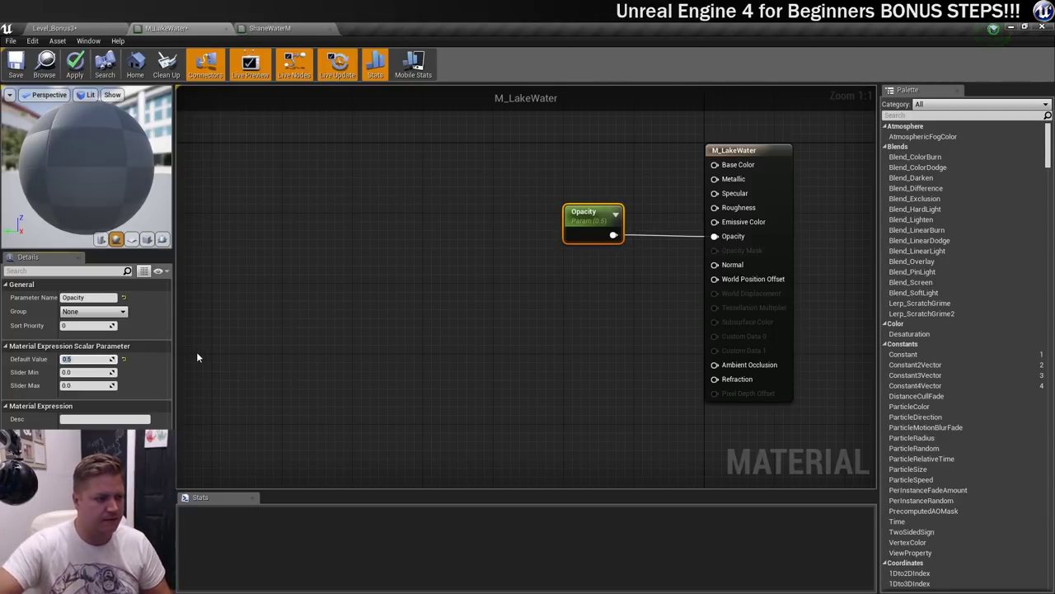
pyautogui.click(83, 385)
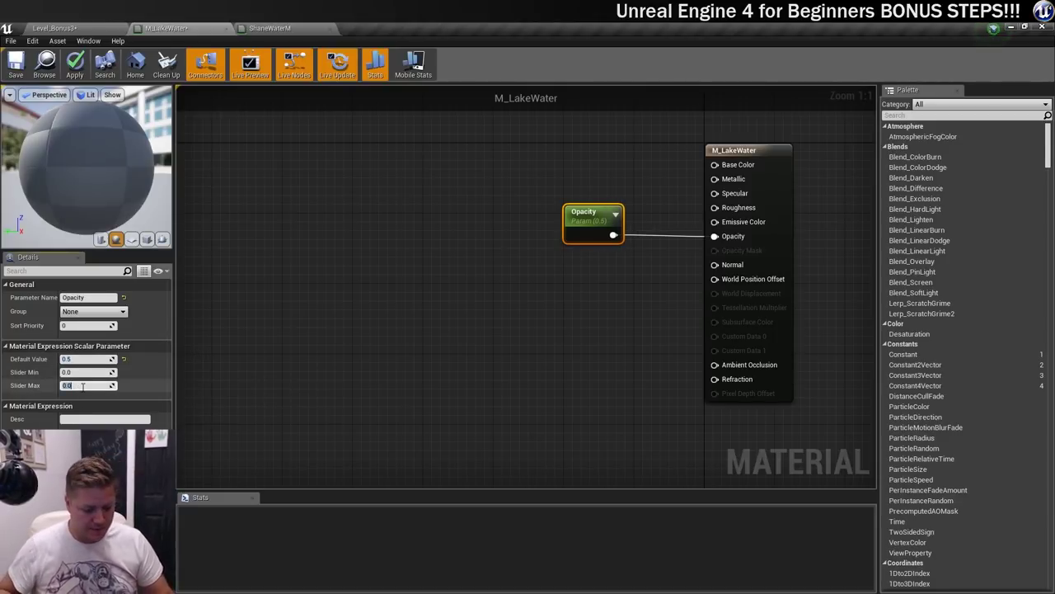
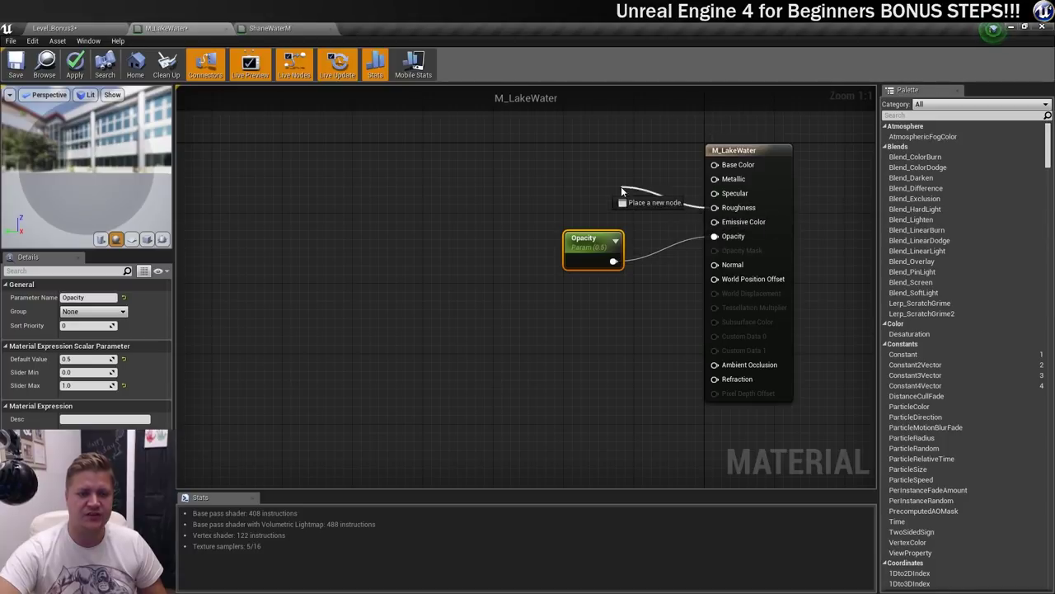
# - Add a scalar parameter named Roughness that feeds the material's Roughness input
pyautogui.write('scalar')
pyautogui.press('Return')
pyautogui.moveTo(632, 192); pyautogui.dragTo(605, 183)
pyautogui.click(79, 298)
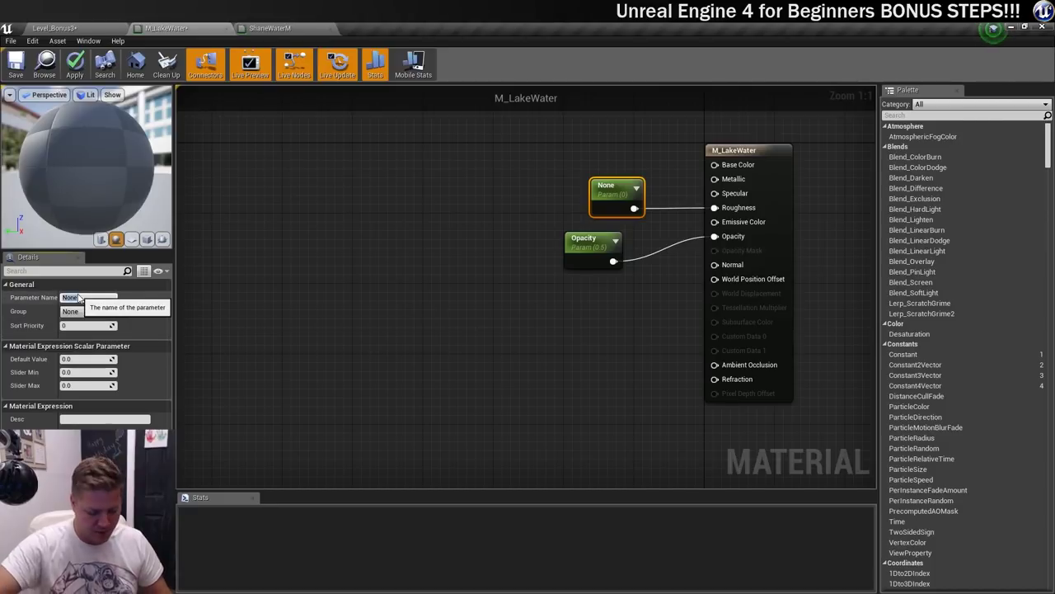
pyautogui.write('Rou')
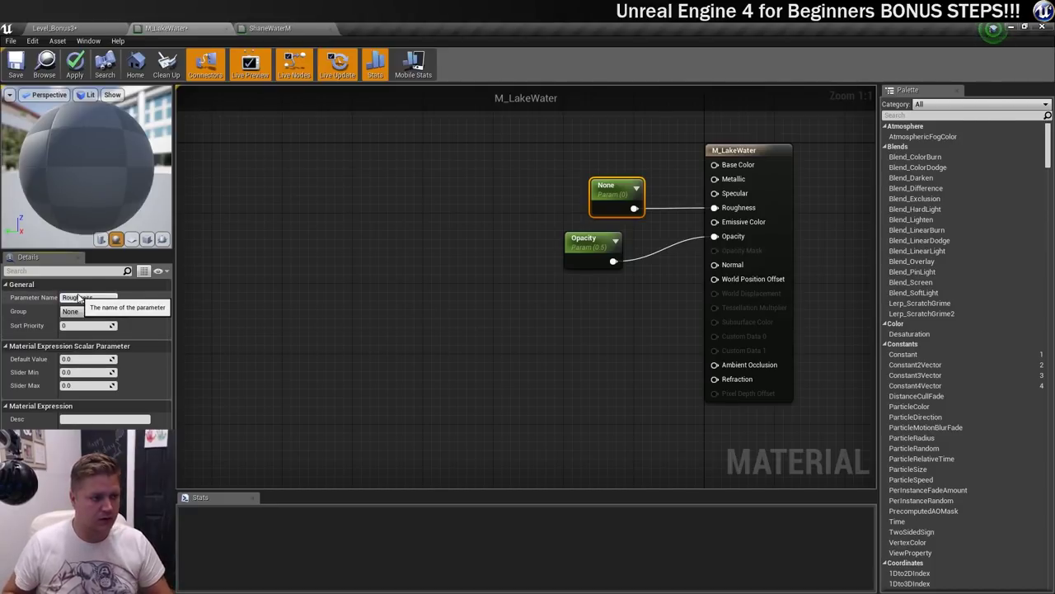
pyautogui.write('ghness')
pyautogui.press('Return')
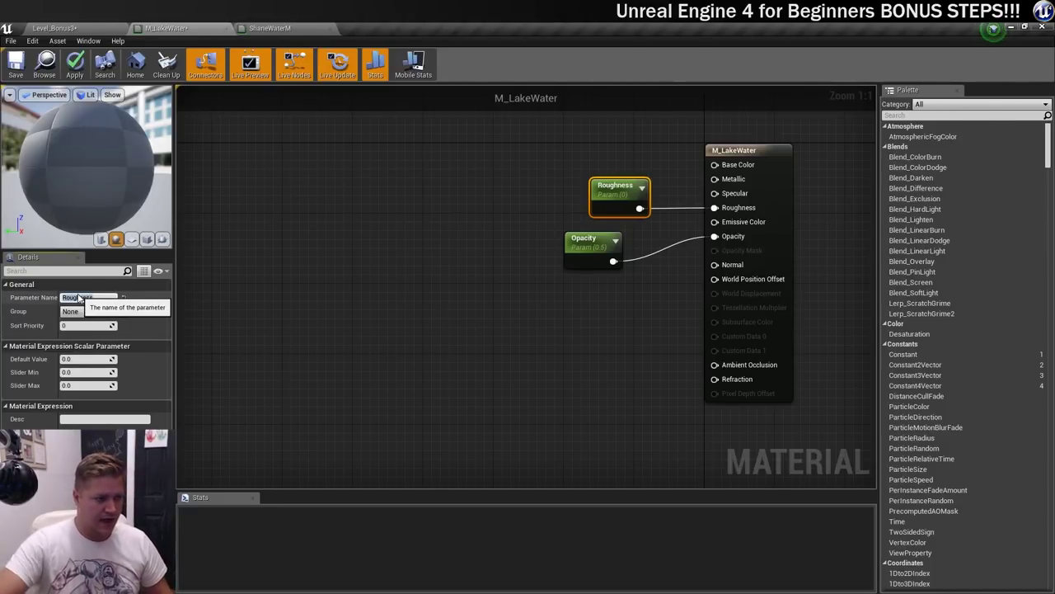
# - Give the Roughness parameter a default value of 0.2 and a slider maximum of 1.0
pyautogui.click(85, 359)
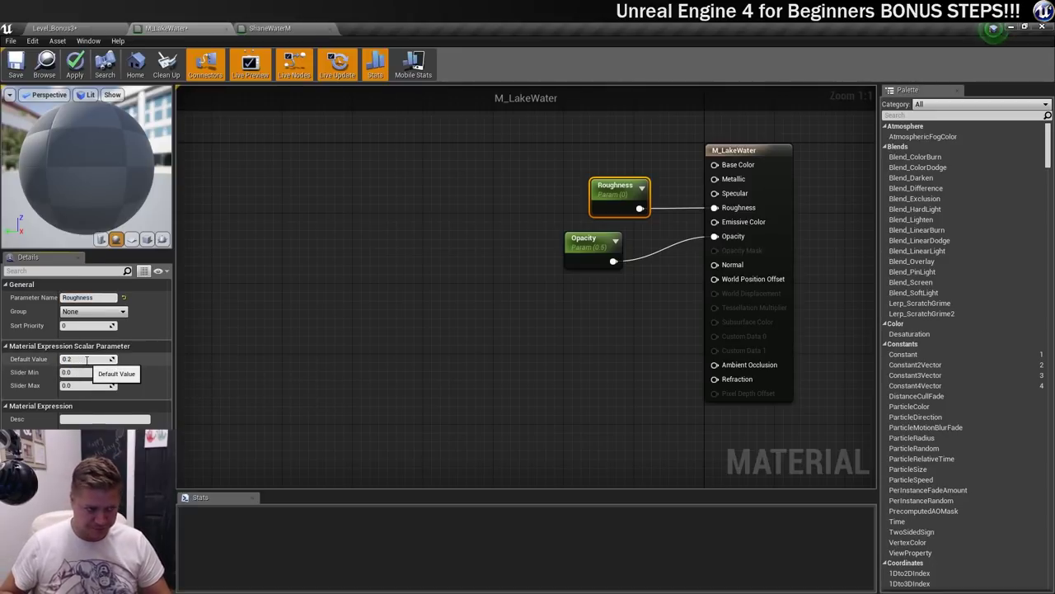
pyautogui.write('0.2')
pyautogui.press('Return')
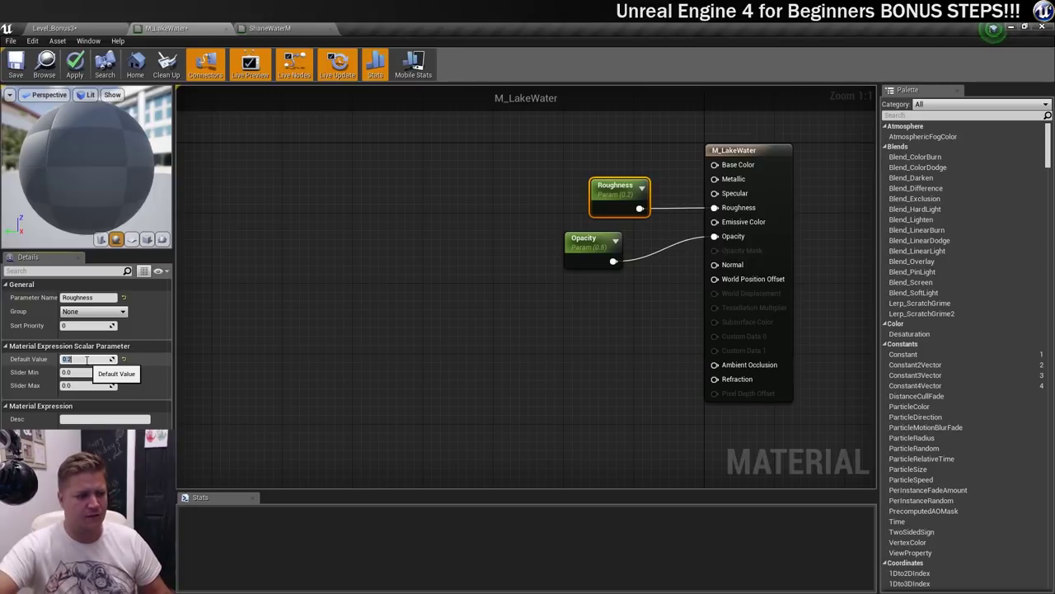
pyautogui.click(79, 372)
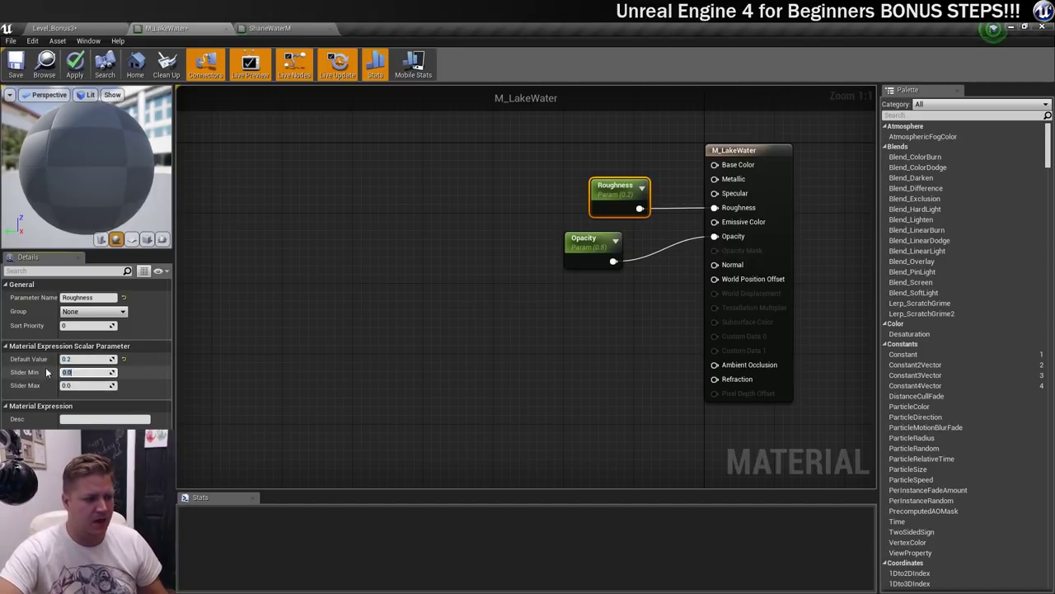
pyautogui.click(82, 386)
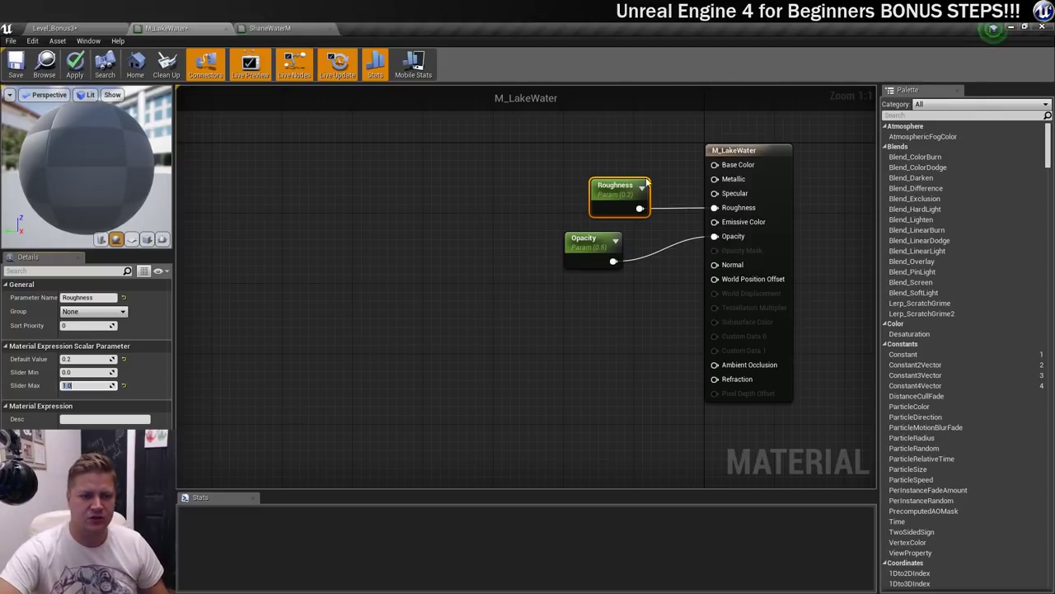
# - Align the Roughness node above the Opacity node and move both lower in the graph
pyautogui.moveTo(620, 182); pyautogui.dragTo(589, 188)
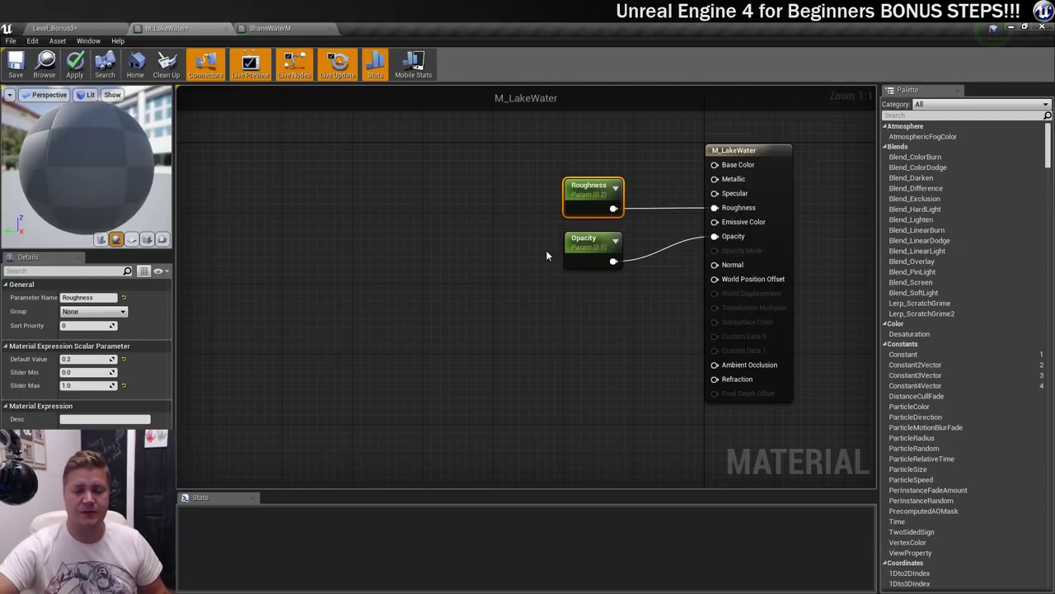
pyautogui.moveTo(581, 132); pyautogui.dragTo(609, 279)
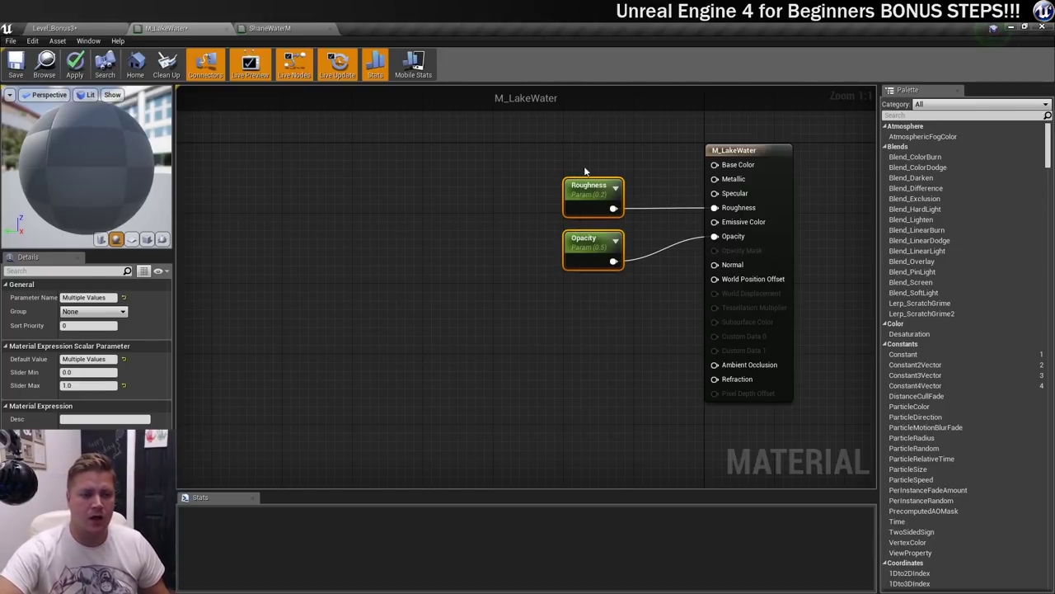
pyautogui.moveTo(592, 180); pyautogui.dragTo(592, 235)
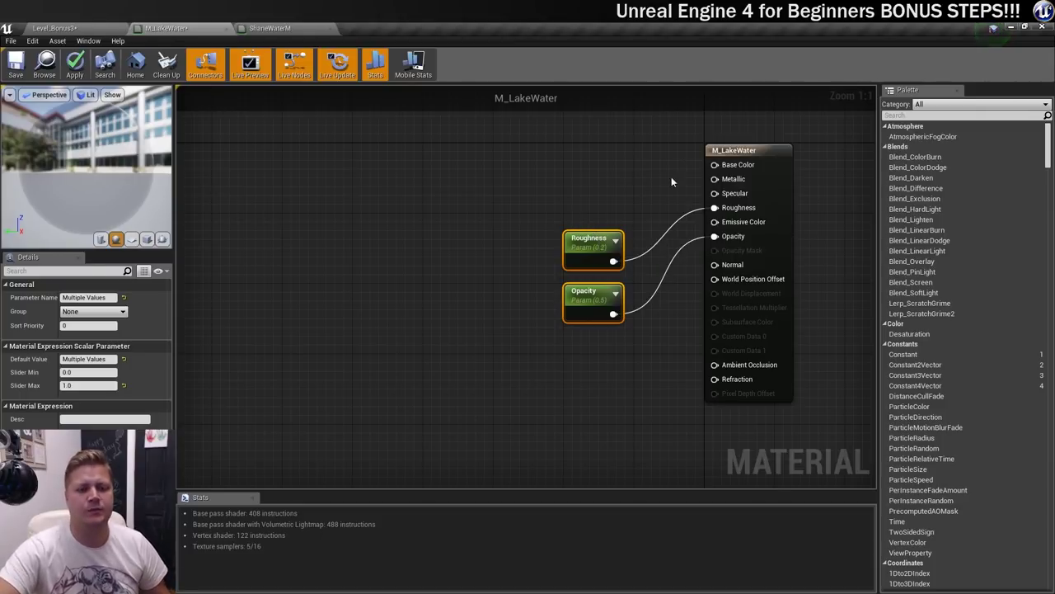
# - Add a scalar parameter that feeds the material's Specular input and place it above the Roughness node
pyautogui.moveTo(714, 193); pyautogui.dragTo(627, 201)
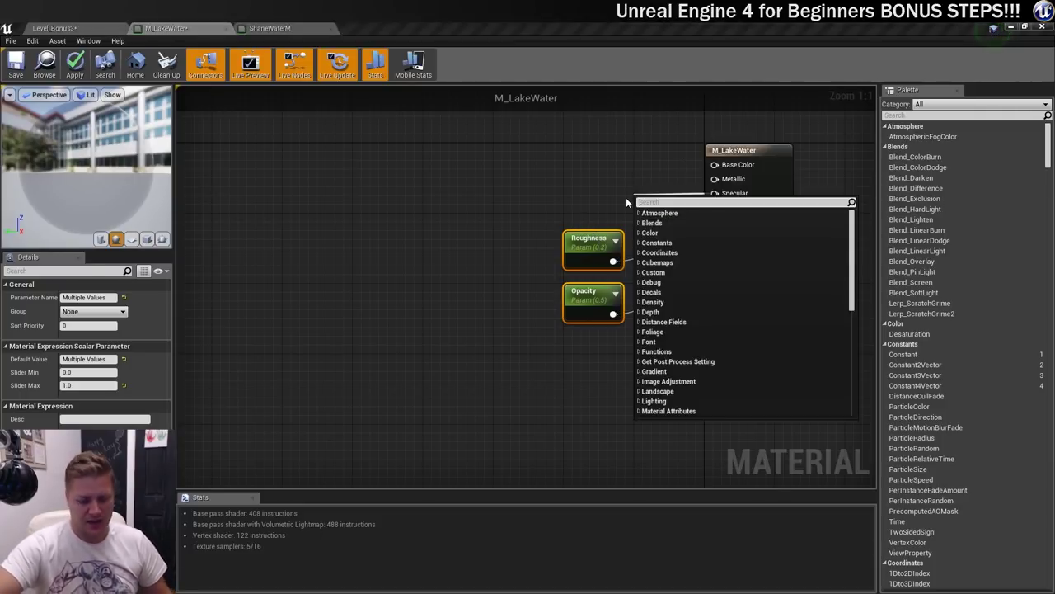
pyautogui.write('scalar')
pyautogui.press('Return')
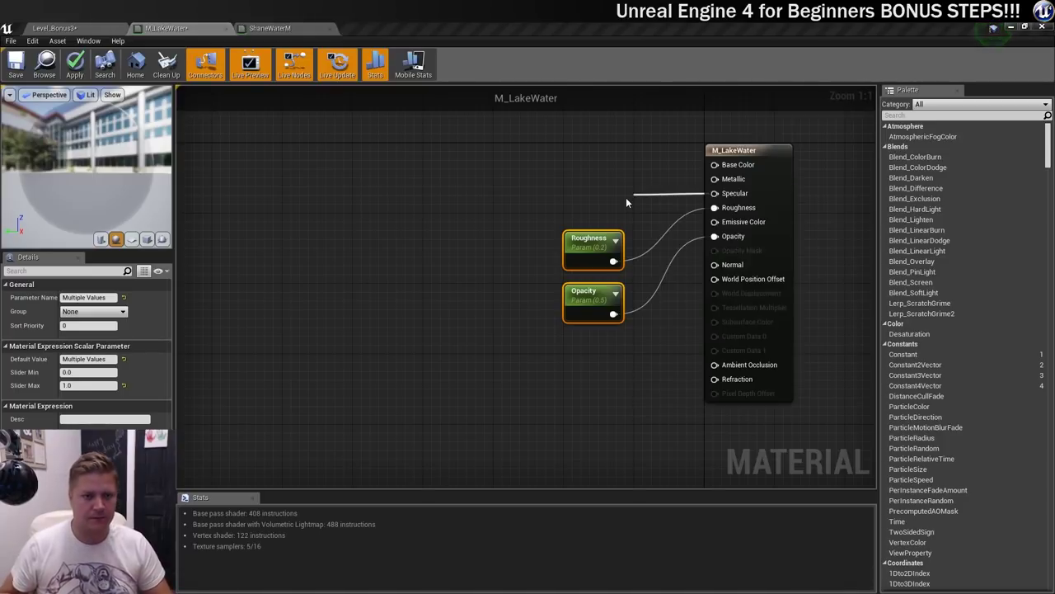
pyautogui.moveTo(666, 207); pyautogui.dragTo(595, 199)
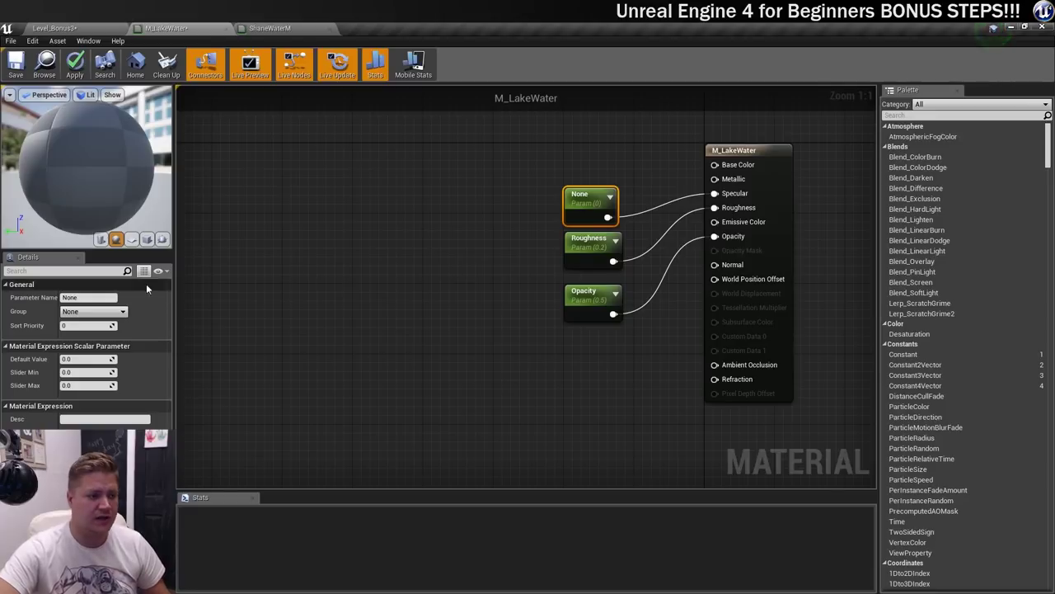
# - Name the parameter feeding the Specular input Scalar, with a capital S
pyautogui.click(80, 298)
pyautogui.write('scalar')
pyautogui.press('Return')
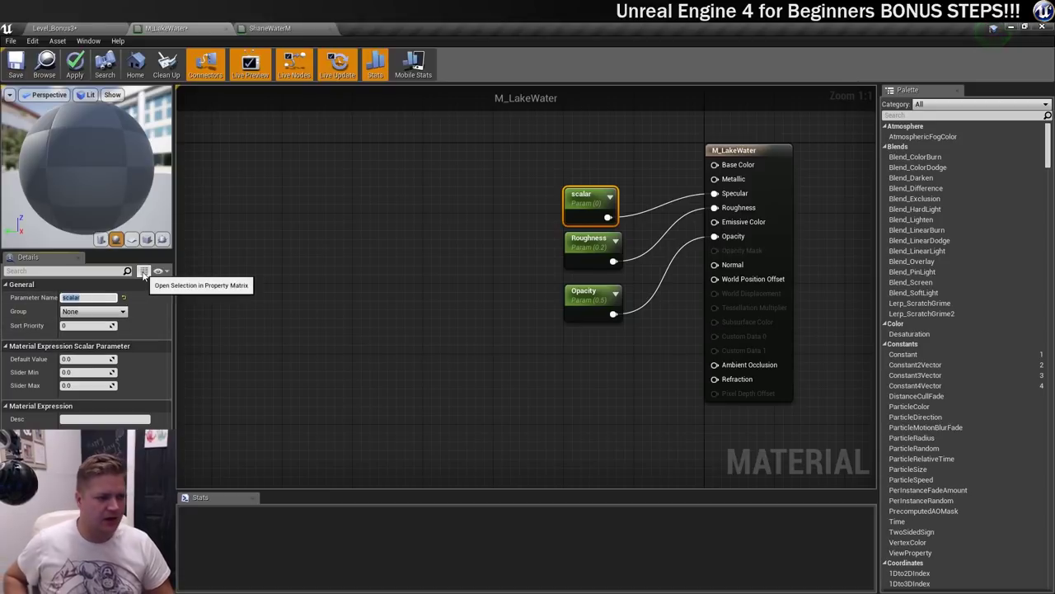
pyautogui.press('Left')
pyautogui.press('Delete')
pyautogui.write('S')
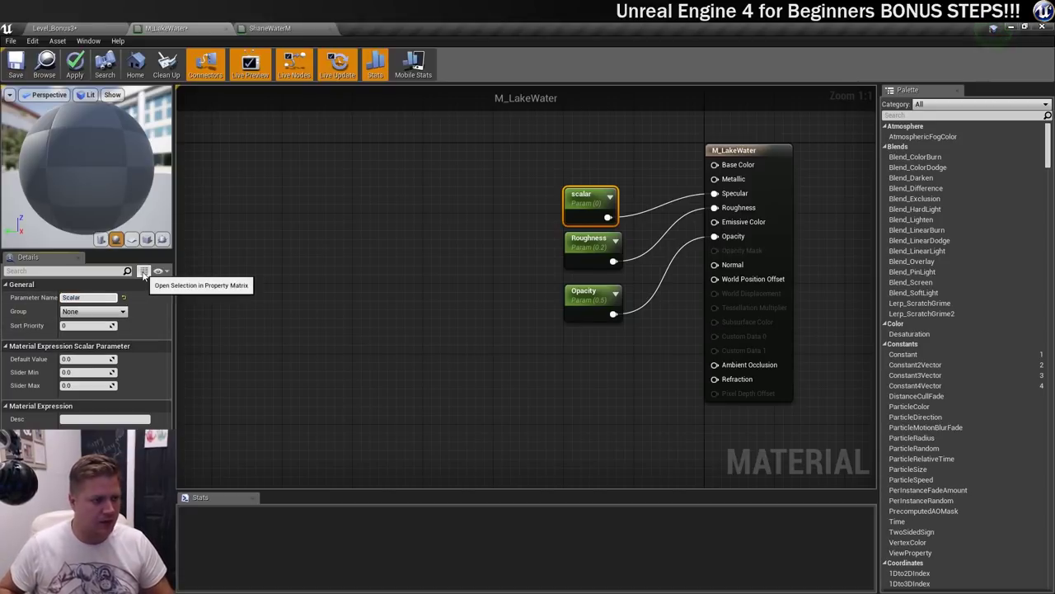
pyautogui.press('Return')
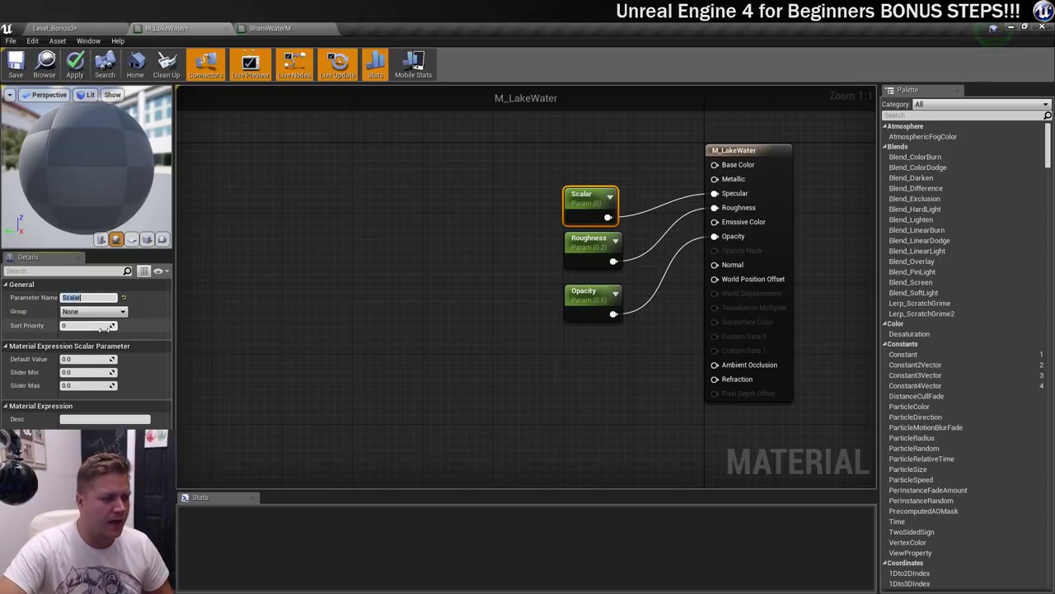
pyautogui.click(85, 383)
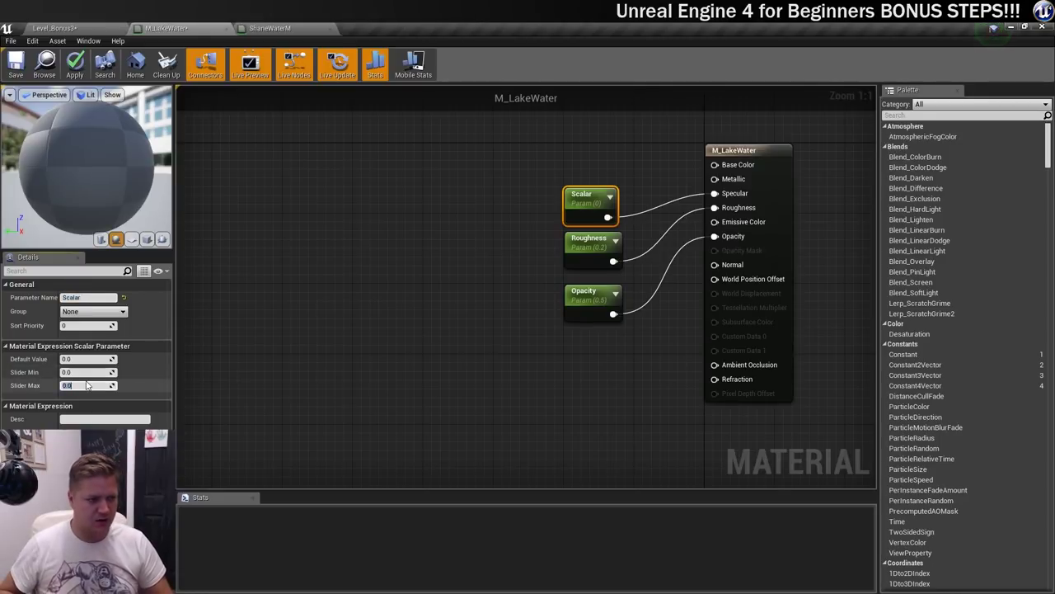
pyautogui.click(568, 196)
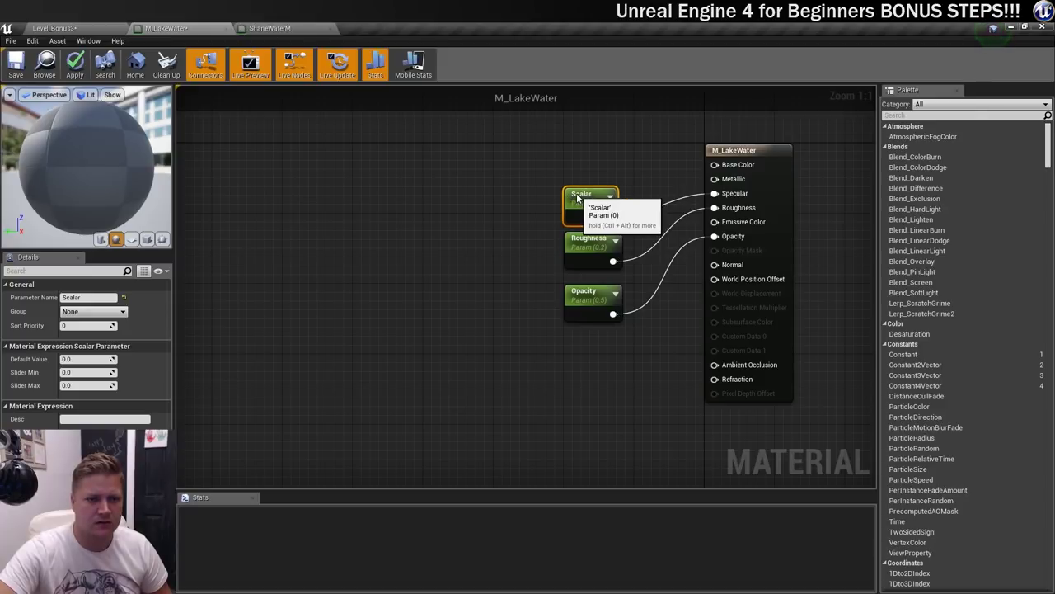
pyautogui.click(648, 173)
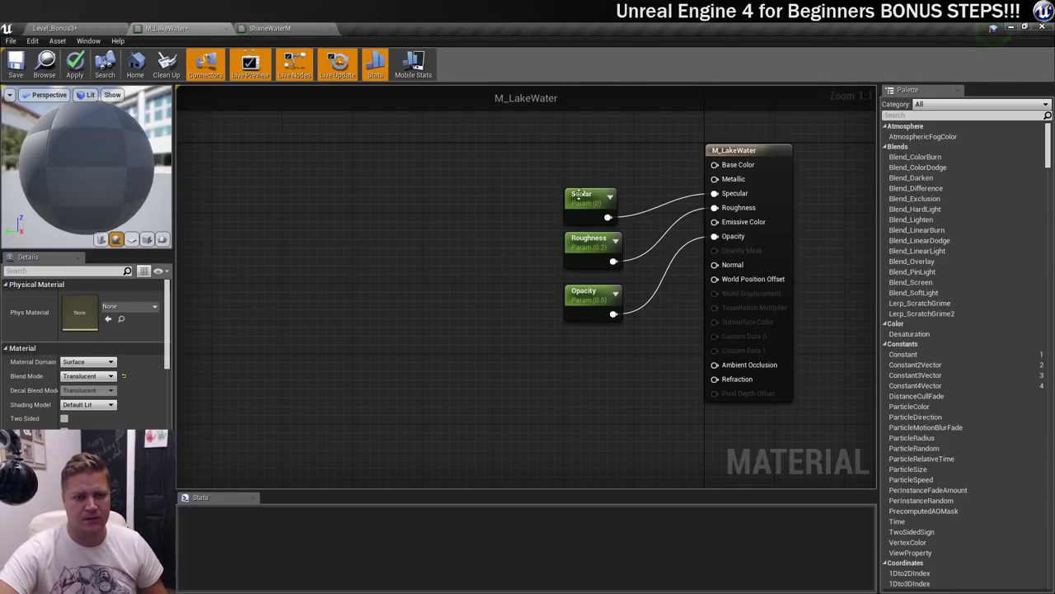
# - Add a scalar parameter named Metallic above the Scalar node, feeding the material's Metallic input
pyautogui.moveTo(714, 185); pyautogui.dragTo(608, 172)
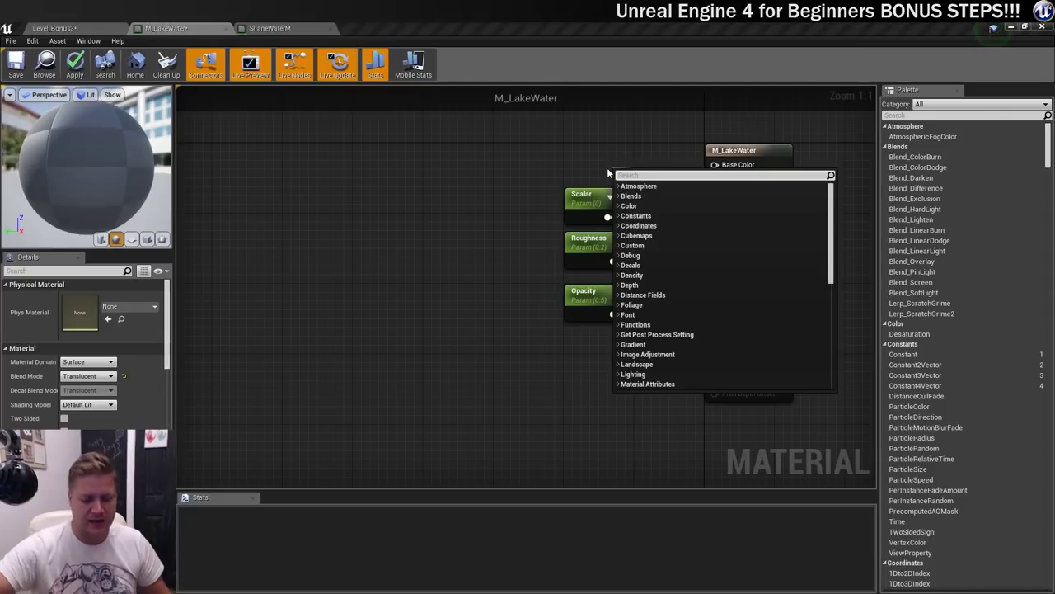
pyautogui.write('scalar')
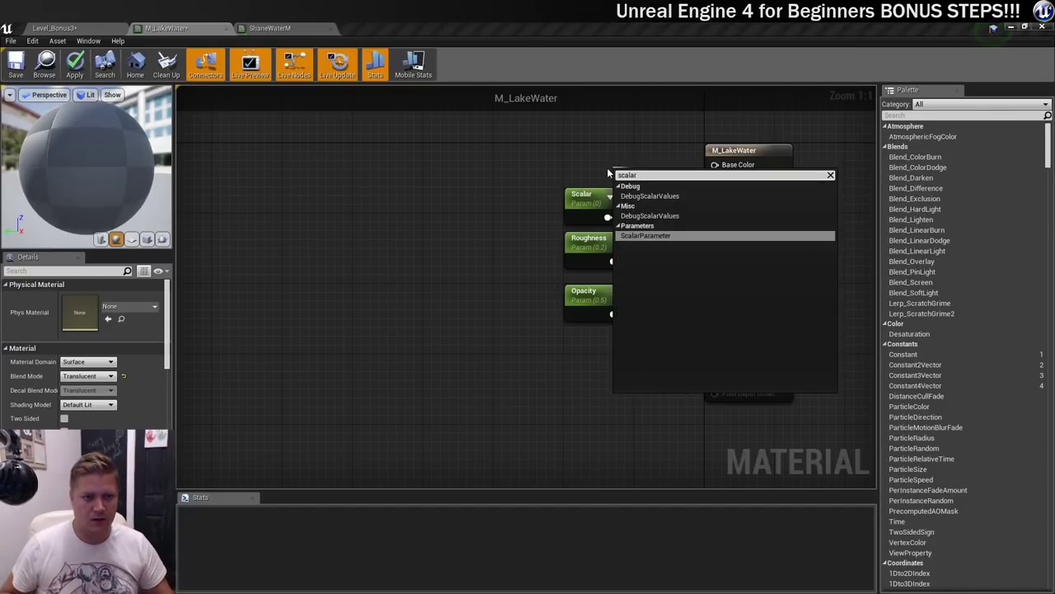
pyautogui.press('Return')
pyautogui.moveTo(617, 170); pyautogui.dragTo(573, 149)
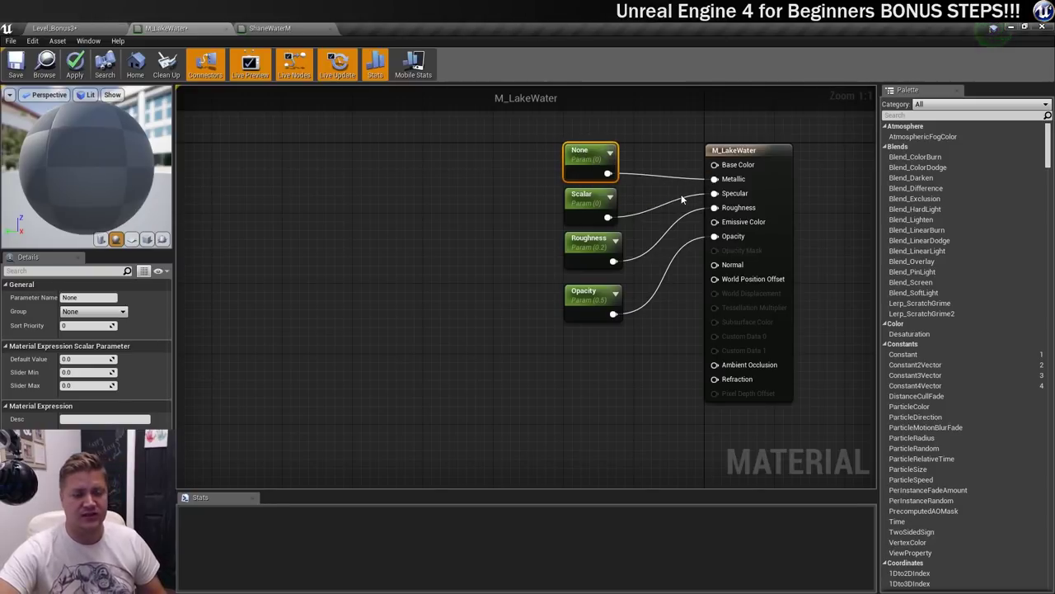
pyautogui.click(63, 297)
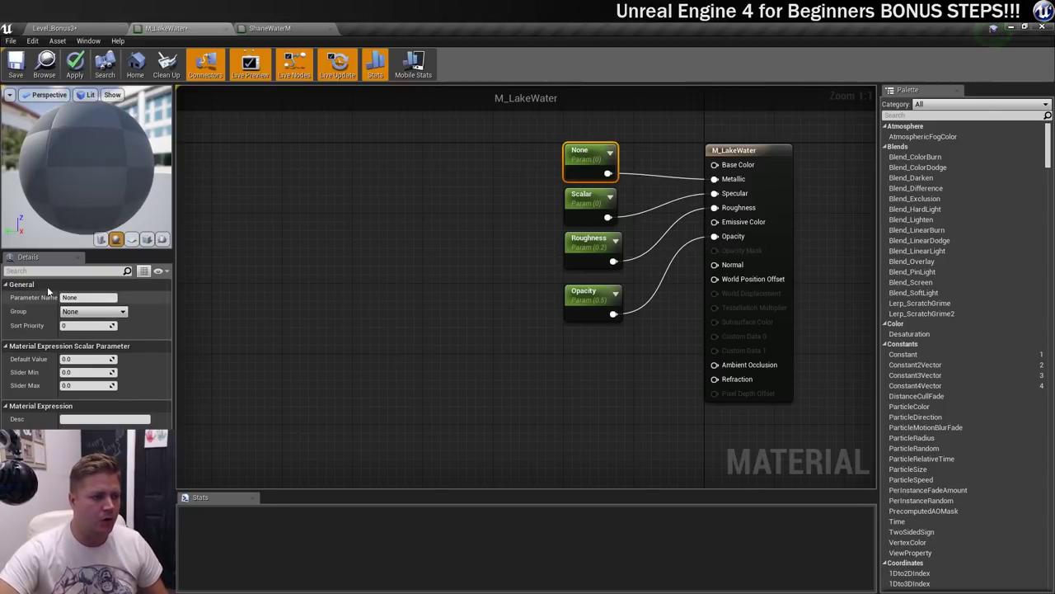
pyautogui.doubleClick(63, 298)
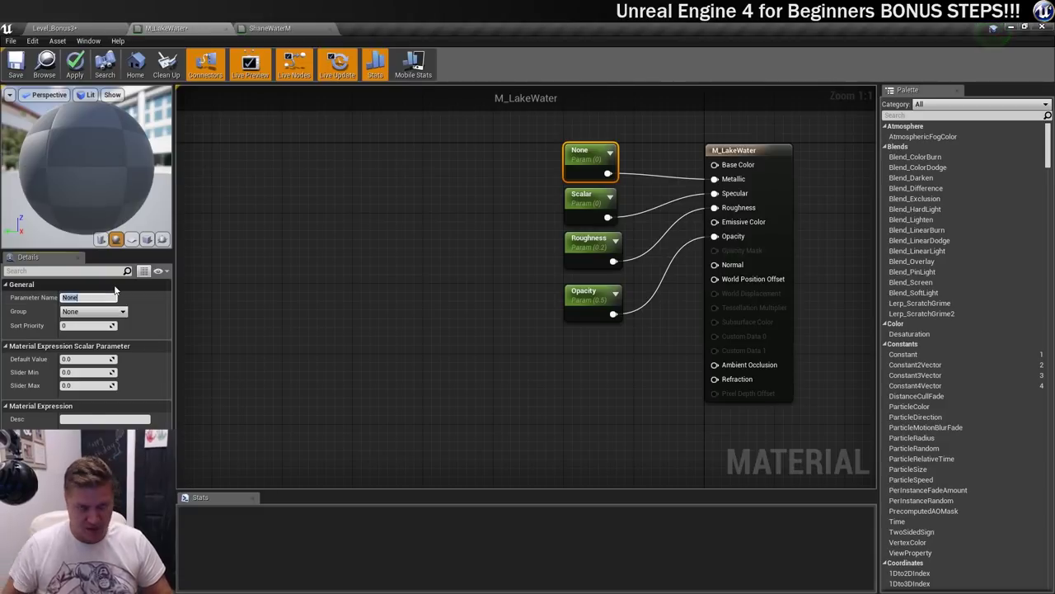
pyautogui.write('S')
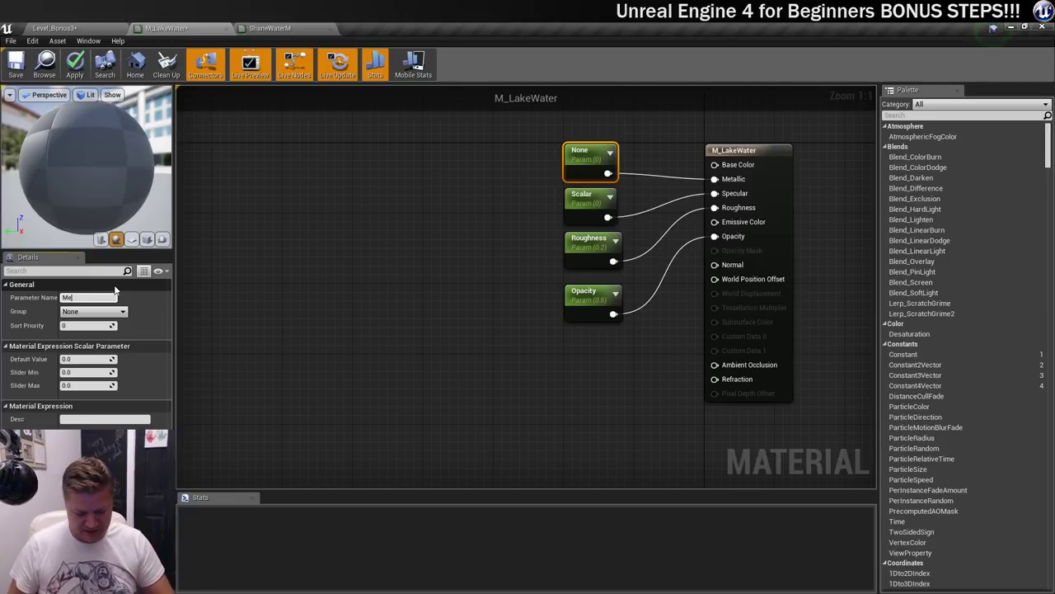
pyautogui.press('Return')
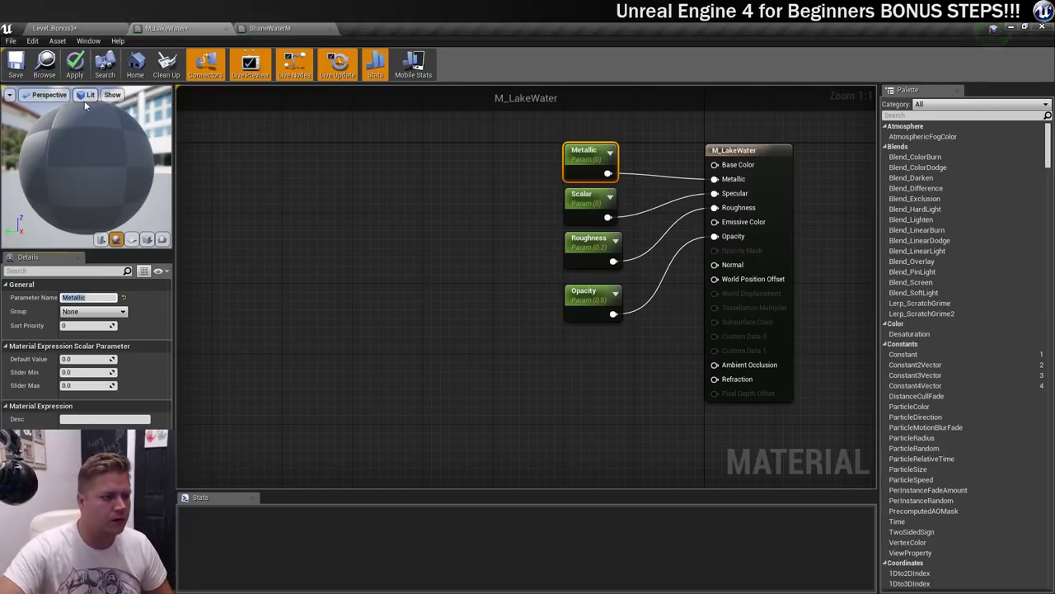
# - Give the Metallic parameter a default value of 0.5 and a slider maximum of 1.0
pyautogui.click(90, 359)
pyautogui.write('0.5')
pyautogui.press('Return')
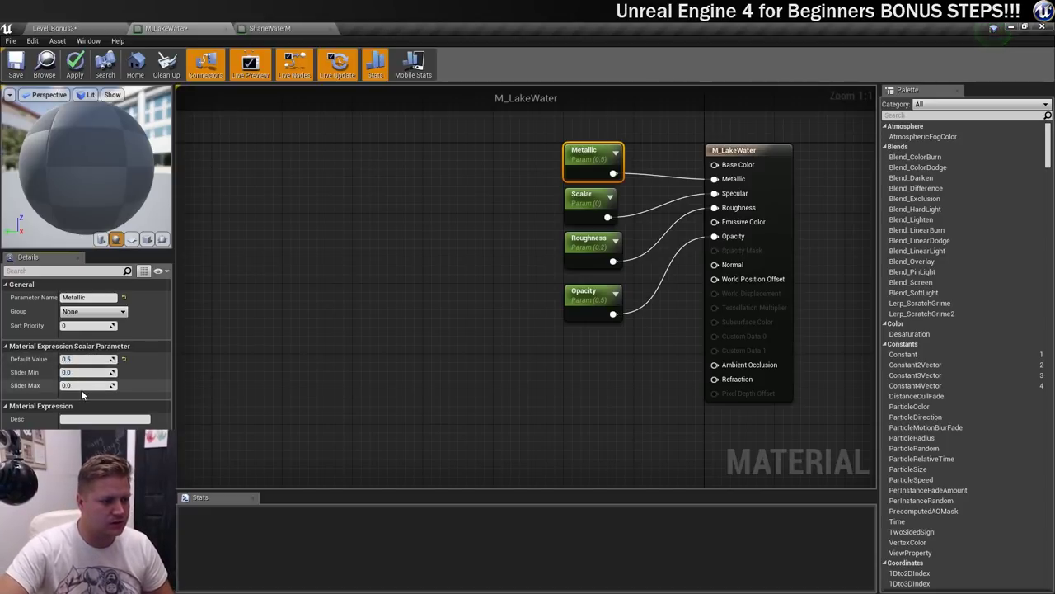
pyautogui.click(86, 385)
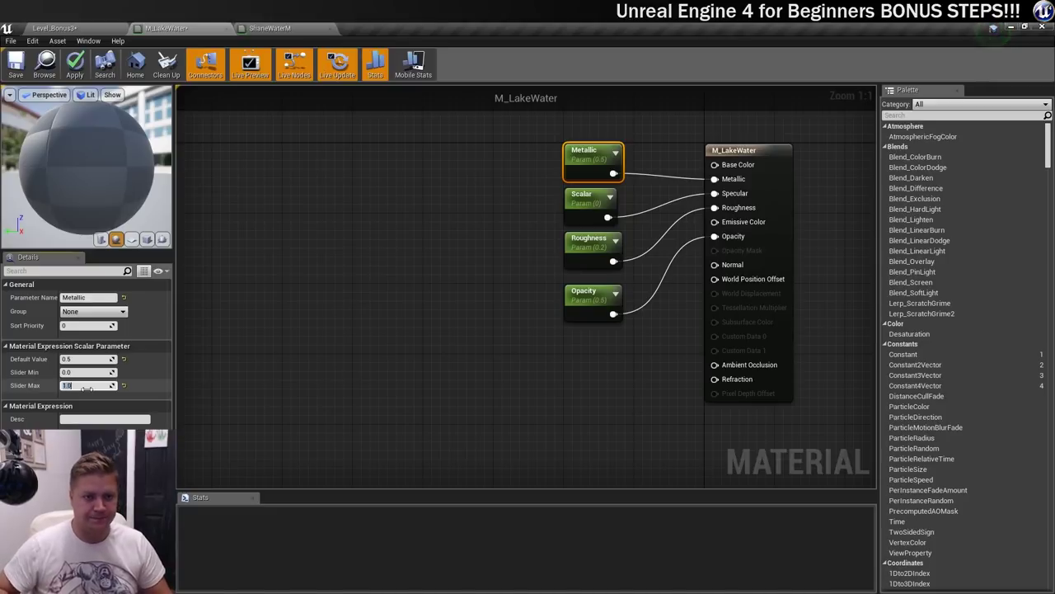
# - Move all four scalar parameter nodes together farther away from the M_LakeWater node
pyautogui.moveTo(527, 132); pyautogui.dragTo(633, 327)
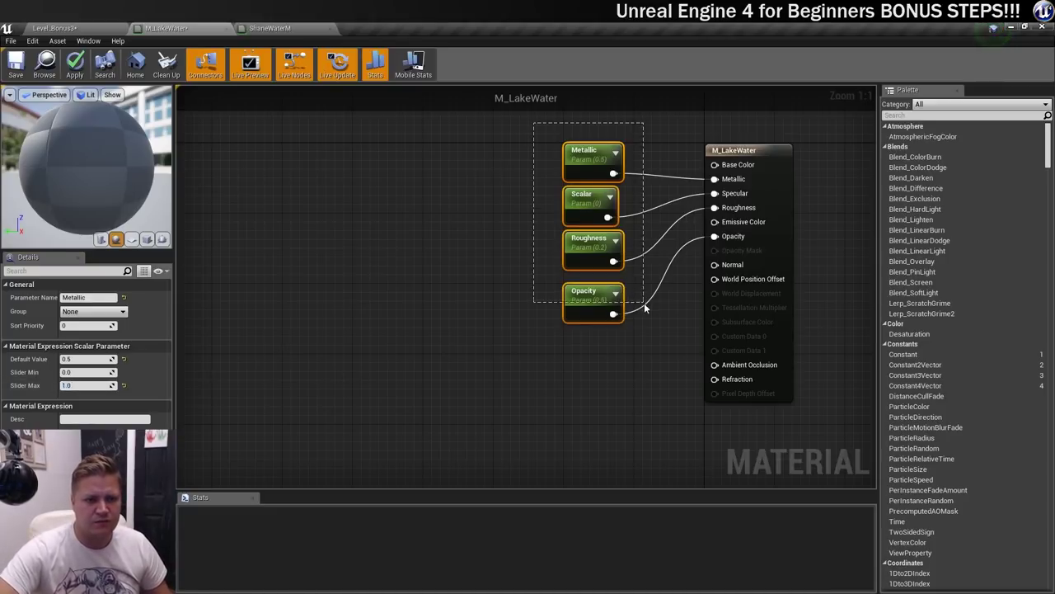
pyautogui.moveTo(595, 161); pyautogui.dragTo(541, 169)
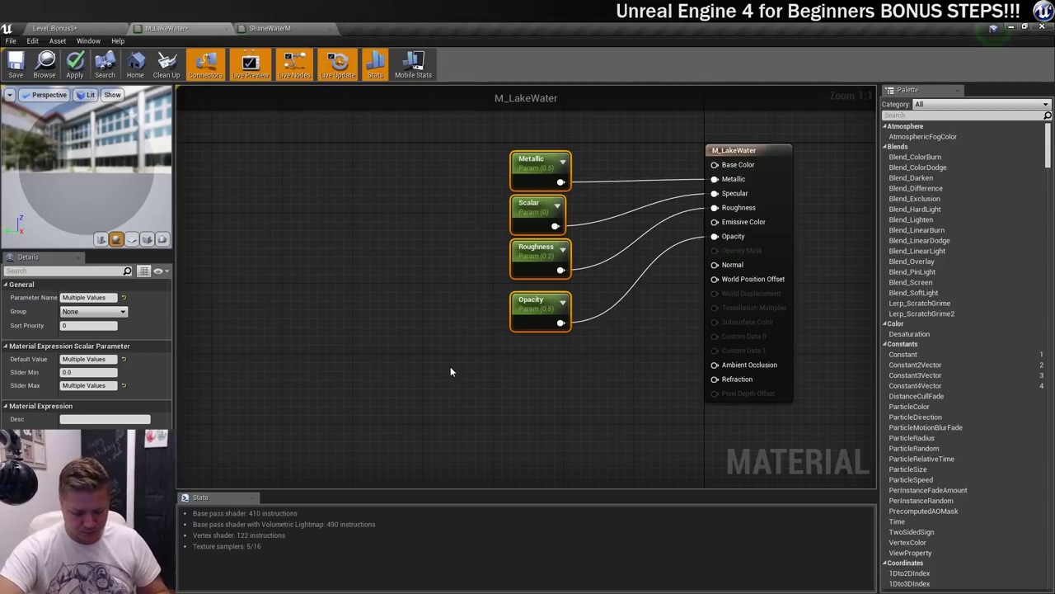
pyautogui.click(459, 399)
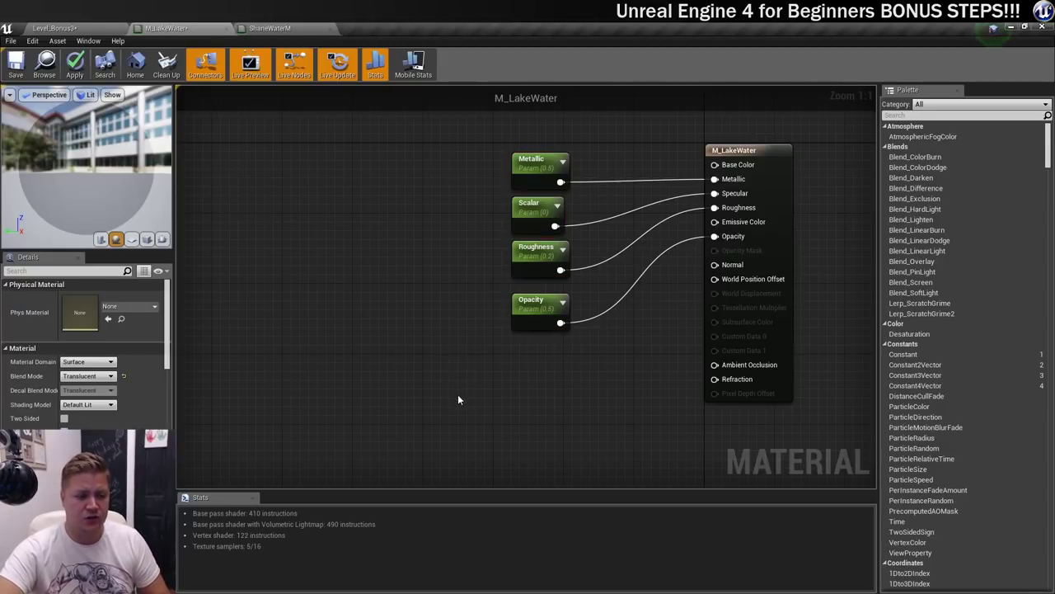
# - Add two Texture Sample nodes, stacked one above the other, away from and below the scalar parameters
pyautogui.click(458, 345)
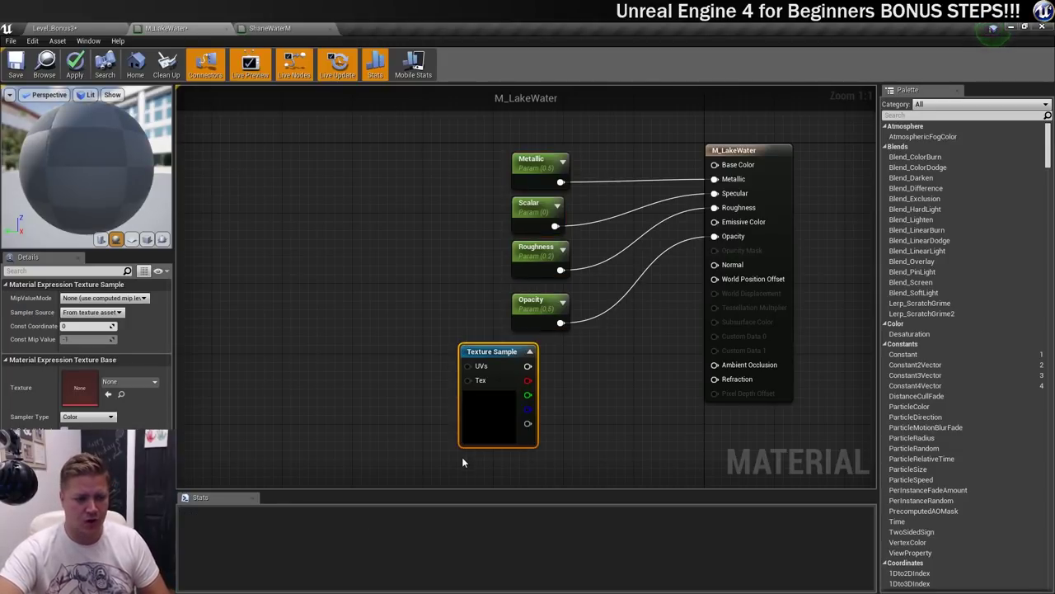
pyautogui.click(462, 460)
pyautogui.moveTo(565, 445); pyautogui.dragTo(504, 380, button='right')
pyautogui.moveTo(352, 268); pyautogui.dragTo(412, 391)
pyautogui.moveTo(422, 286); pyautogui.dragTo(253, 300)
pyautogui.moveTo(360, 329); pyautogui.dragTo(542, 296, button='right')
pyautogui.scroll(-1, 541, 296)
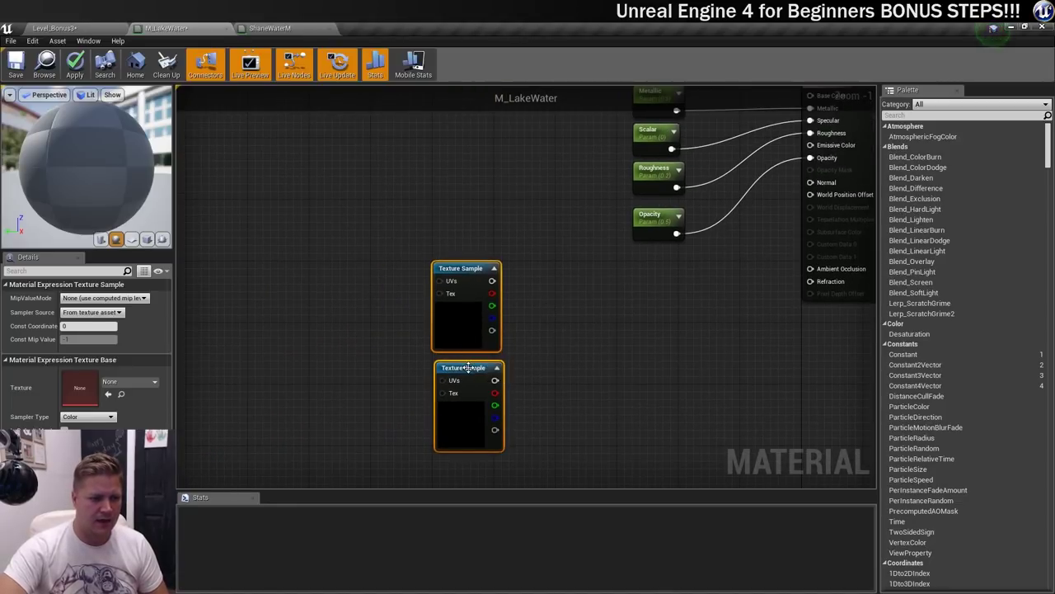
pyautogui.click(435, 356)
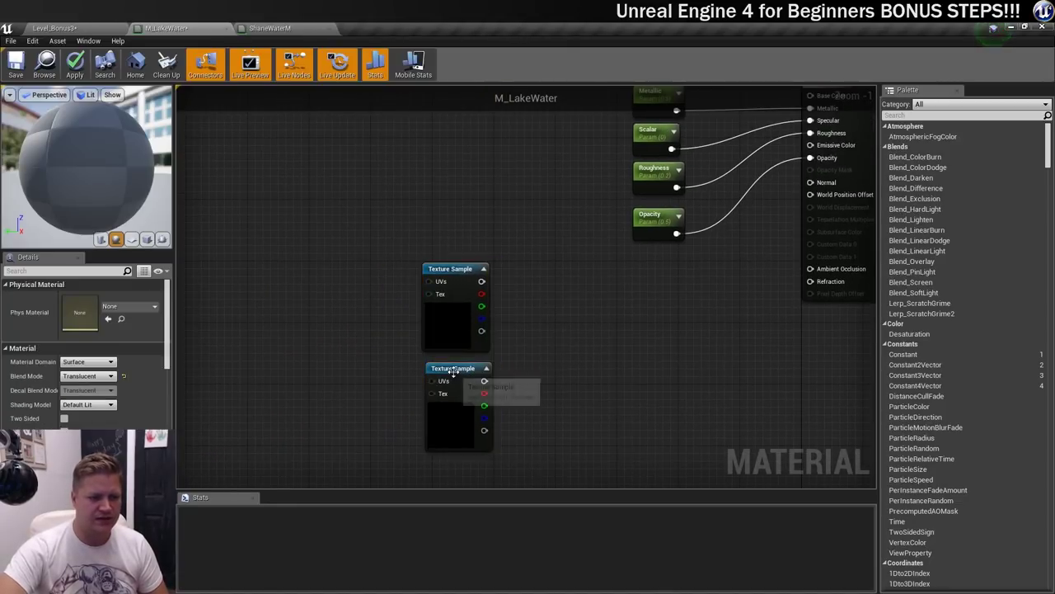
pyautogui.moveTo(454, 376); pyautogui.dragTo(449, 376)
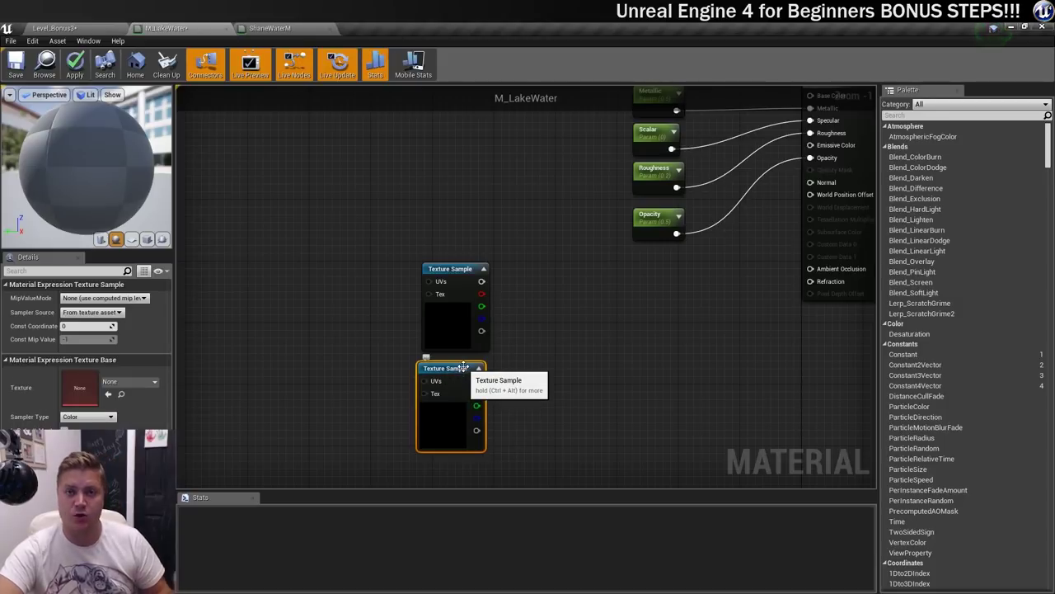
# - Assign the T_Water_N texture to the upper Texture Sample node
pyautogui.click(459, 330)
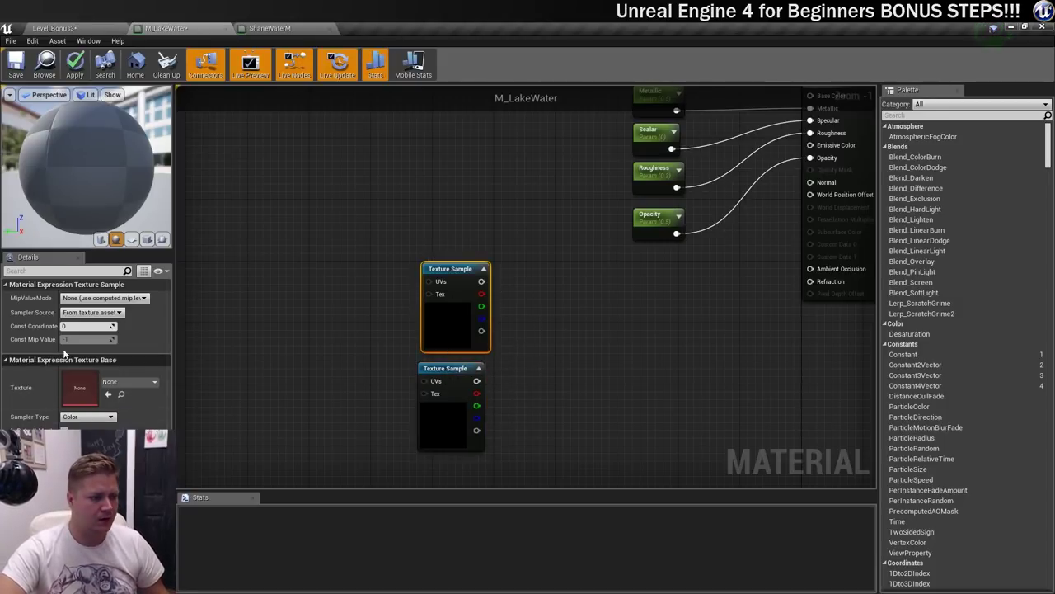
pyautogui.click(127, 382)
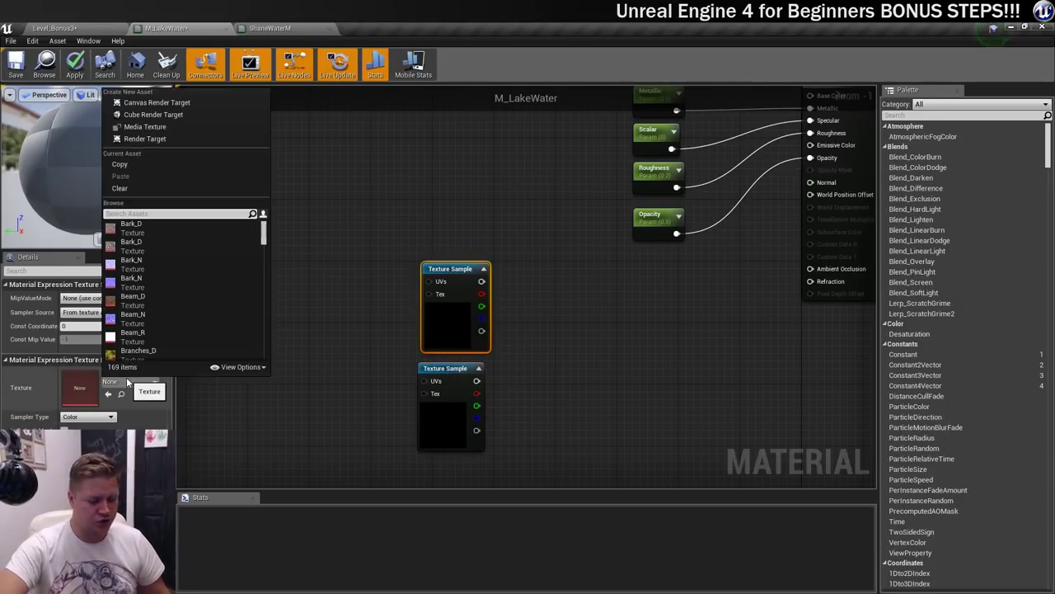
pyautogui.write('water')
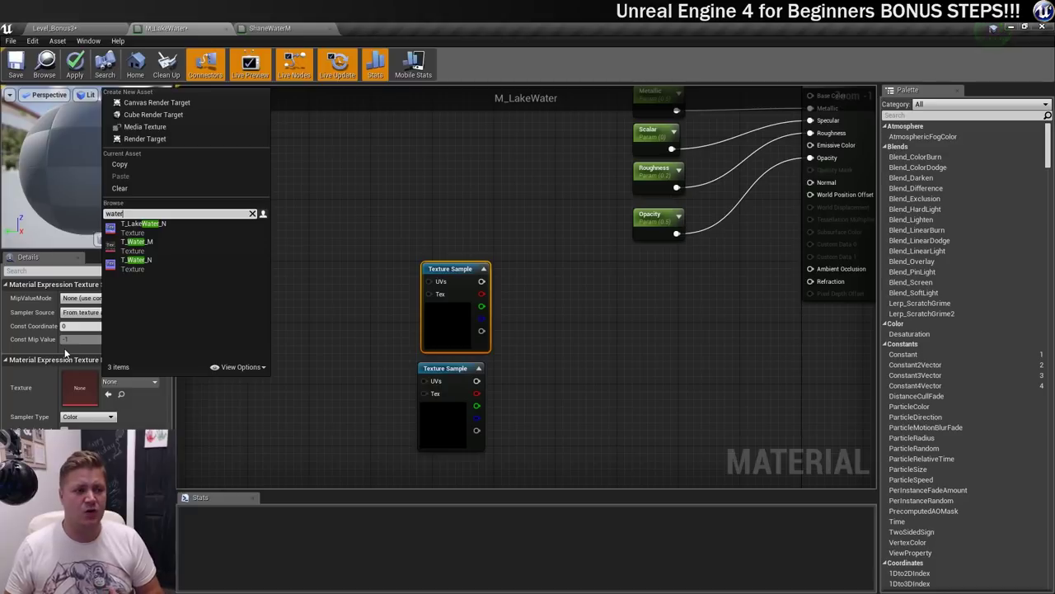
pyautogui.moveTo(164, 229)
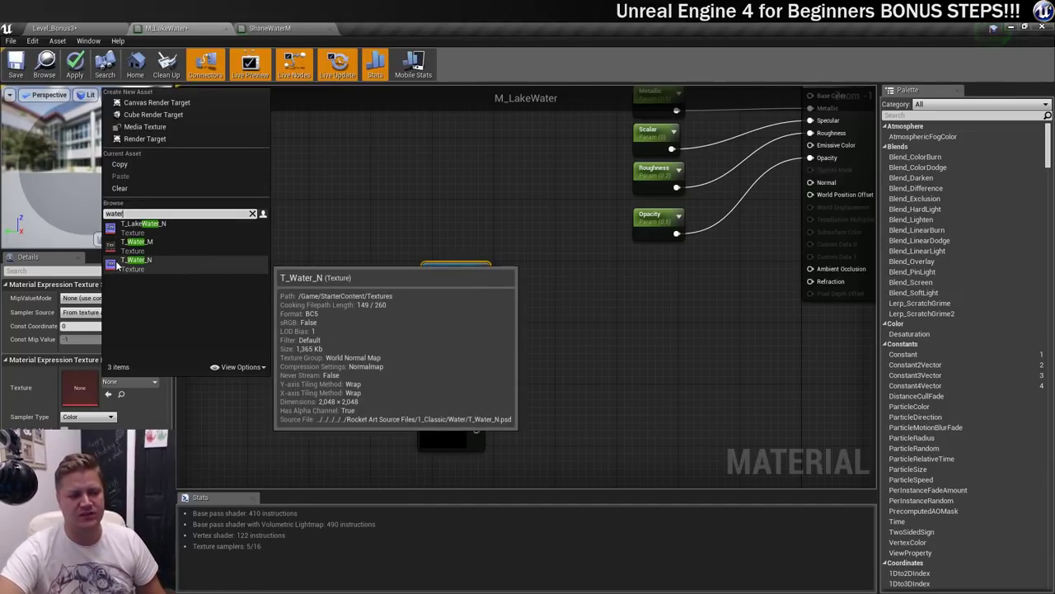
pyautogui.click(145, 264)
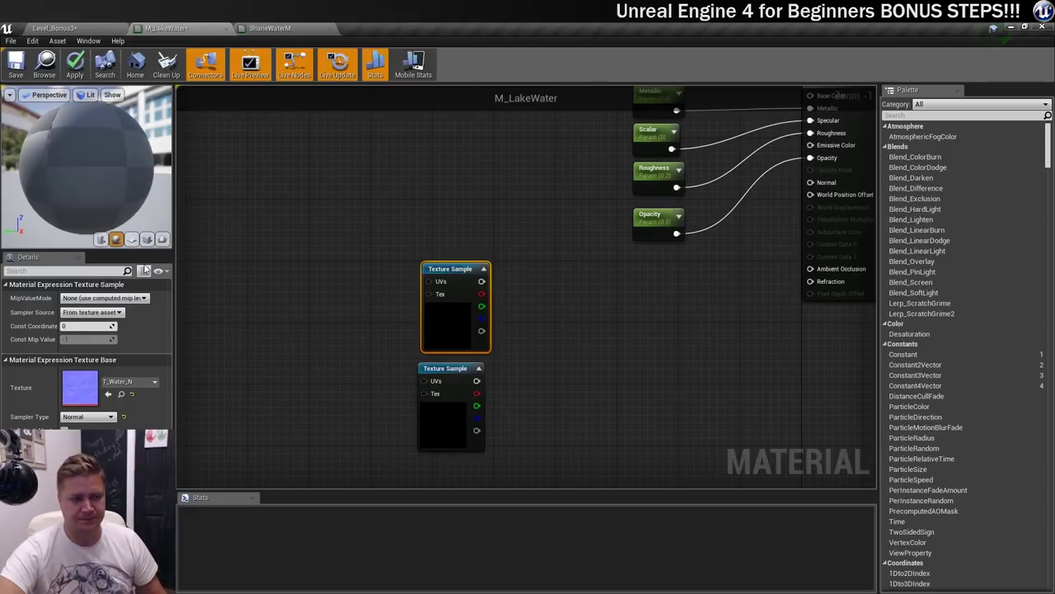
# - Assign the T_Water_N texture to the lower Texture Sample node
pyautogui.click(450, 396)
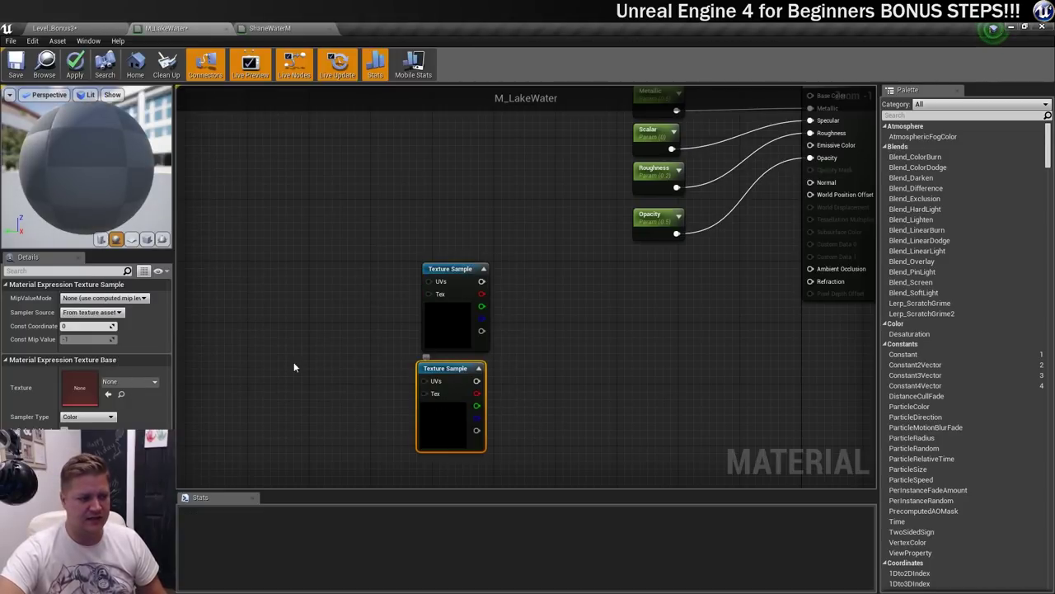
pyautogui.click(122, 382)
pyautogui.write('water')
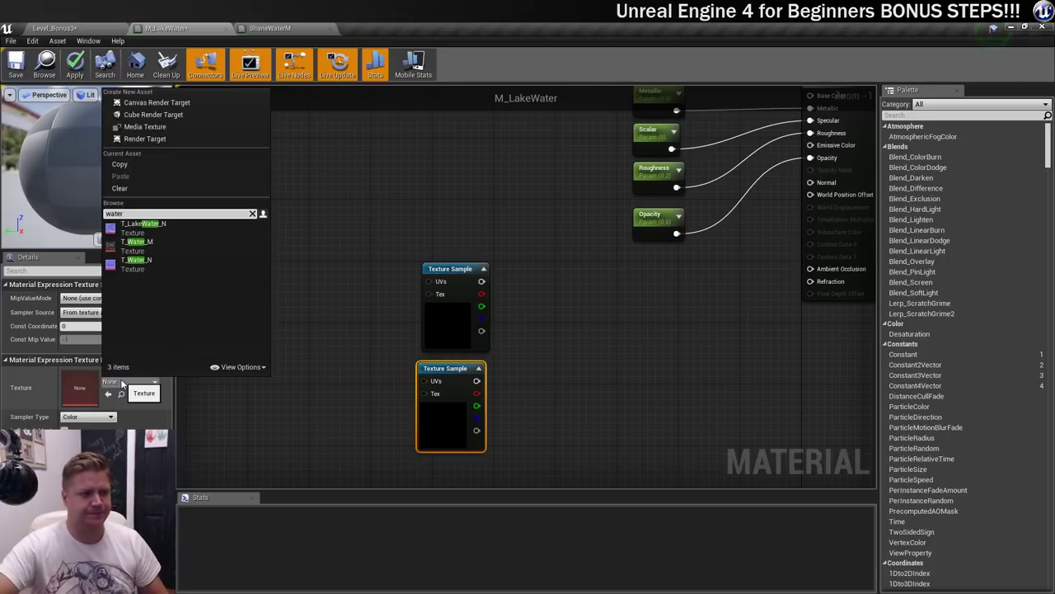
pyautogui.click(139, 263)
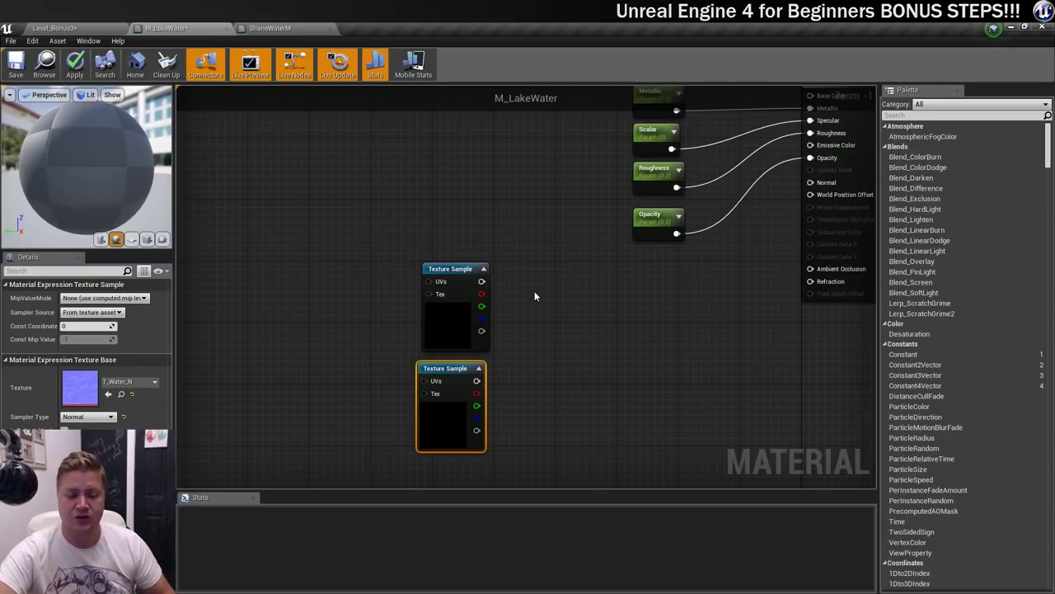
# - Add a LinearInterpolate node between the two Texture Sample nodes and the M_LakeWater node
pyautogui.rightClick(551, 321)
pyautogui.write('linear')
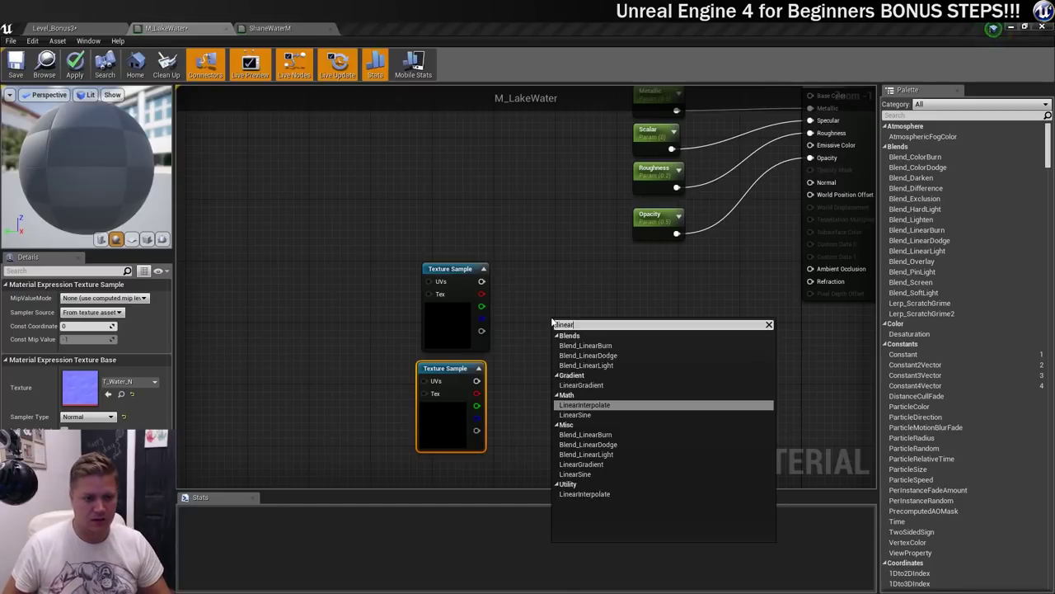
pyautogui.click(593, 404)
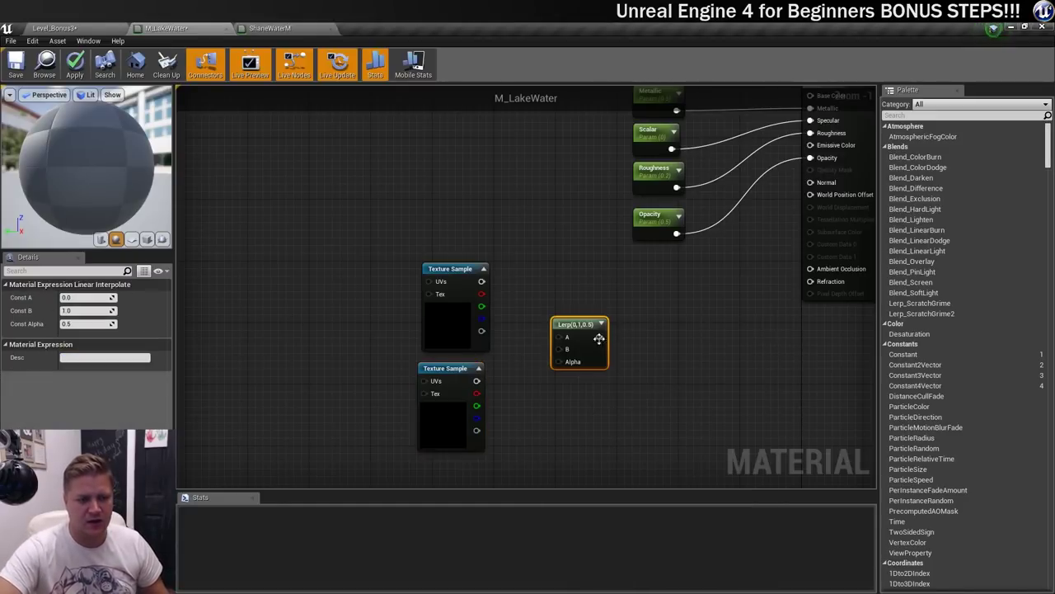
pyautogui.moveTo(573, 324); pyautogui.dragTo(568, 307)
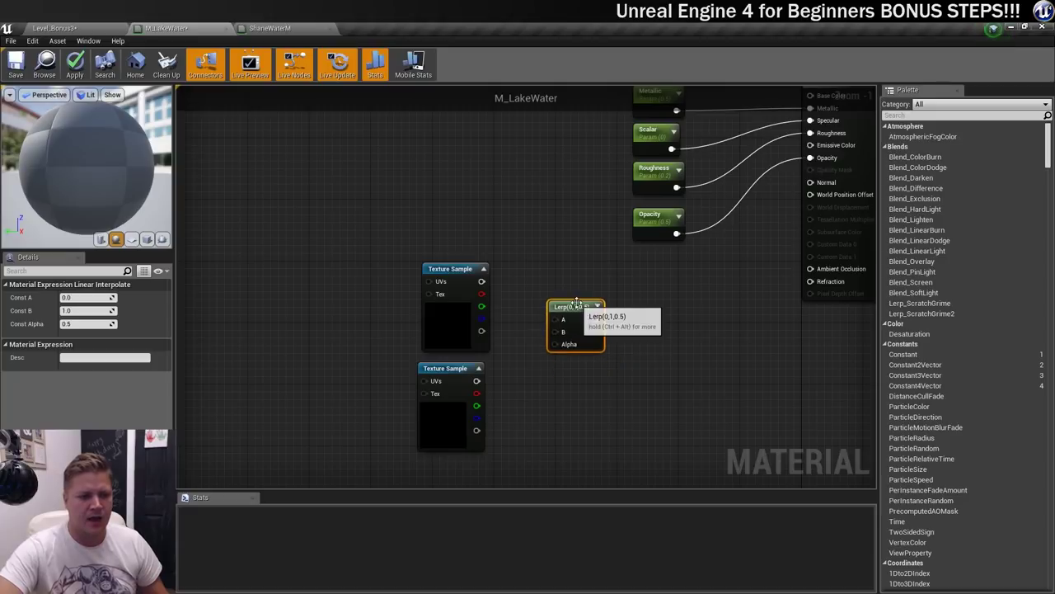
# - Connect the upper and lower Texture Samples to the Lerp's A and B inputs and the Lerp output to the material's Normal input
pyautogui.moveTo(479, 281); pyautogui.dragTo(552, 318)
pyautogui.moveTo(476, 380); pyautogui.dragTo(557, 330)
pyautogui.moveTo(589, 319); pyautogui.dragTo(810, 183)
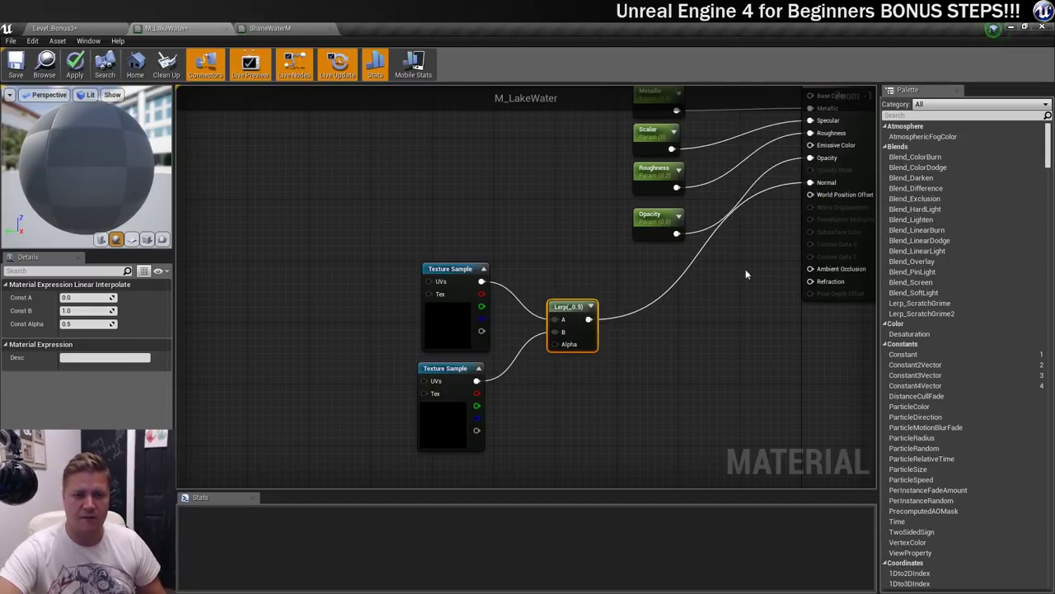
pyautogui.click(698, 305)
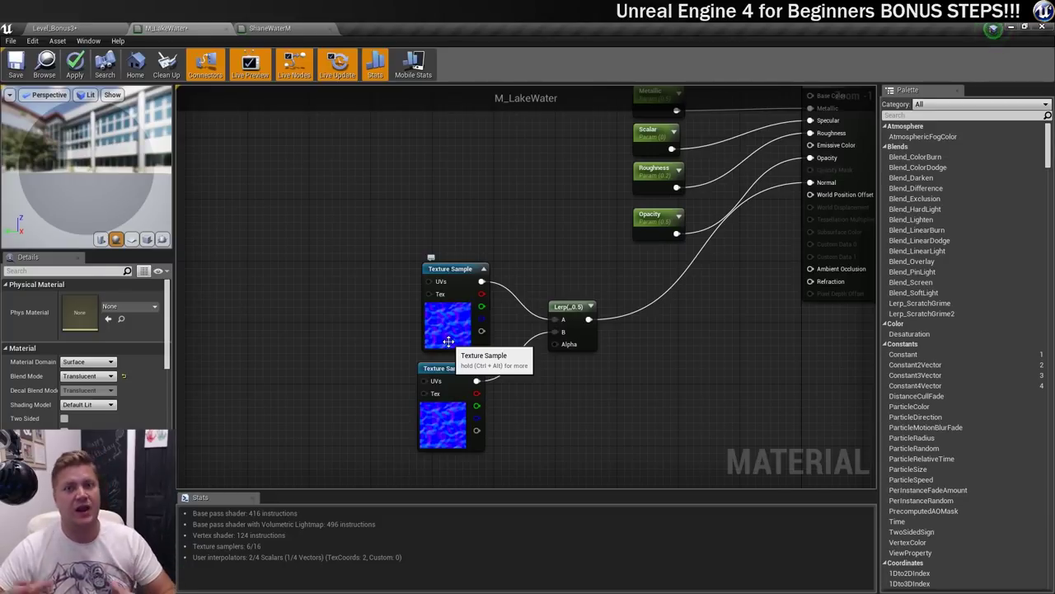
# - Add a Panner node beside the upper Texture Sample and connect it to that sample's UVs input
pyautogui.rightClick(299, 297)
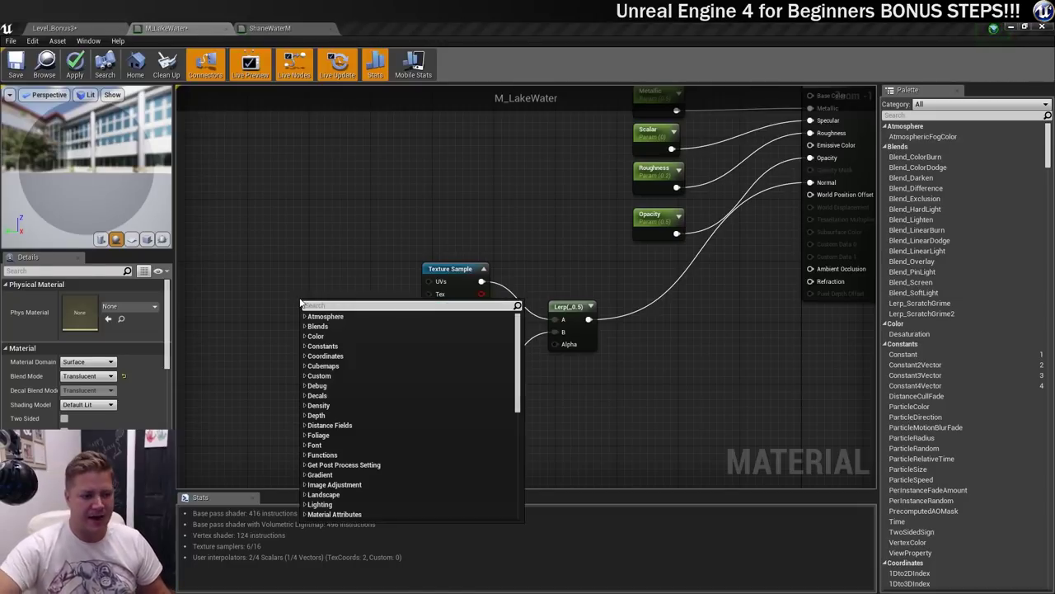
pyautogui.write('panner')
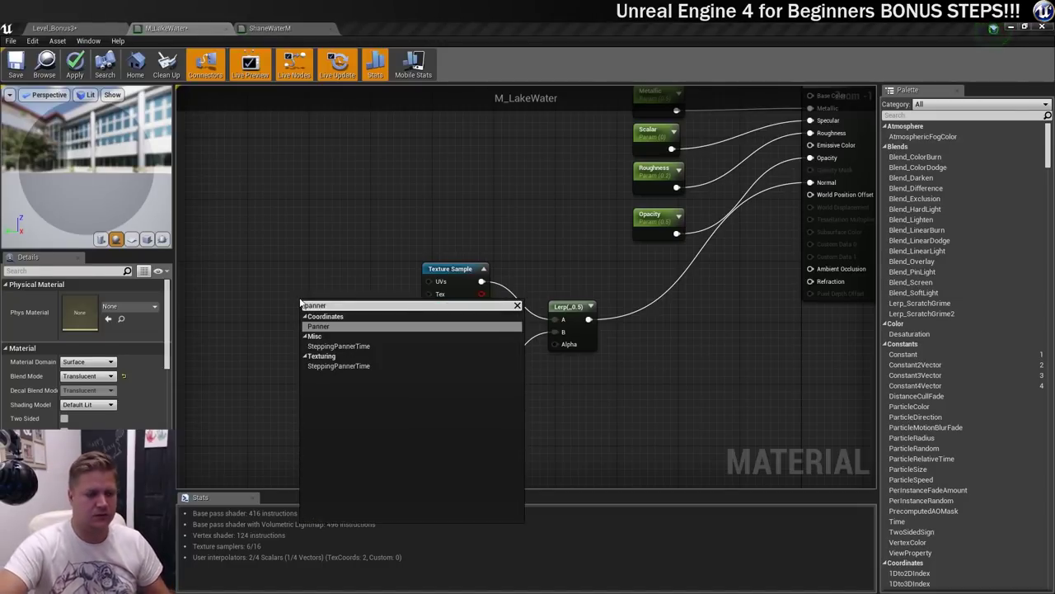
pyautogui.click(320, 327)
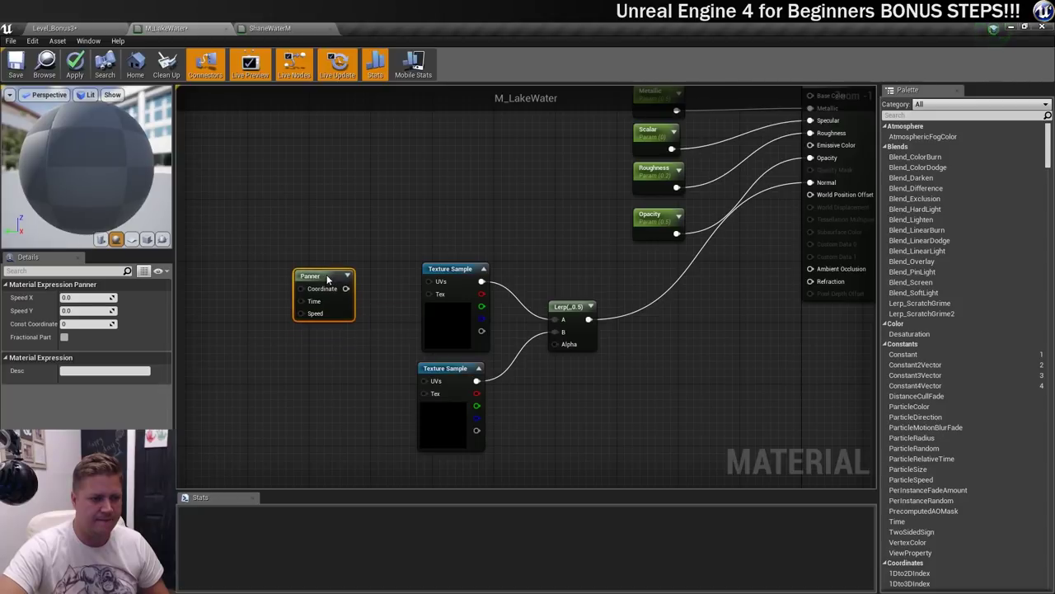
pyautogui.moveTo(346, 288); pyautogui.dragTo(432, 283)
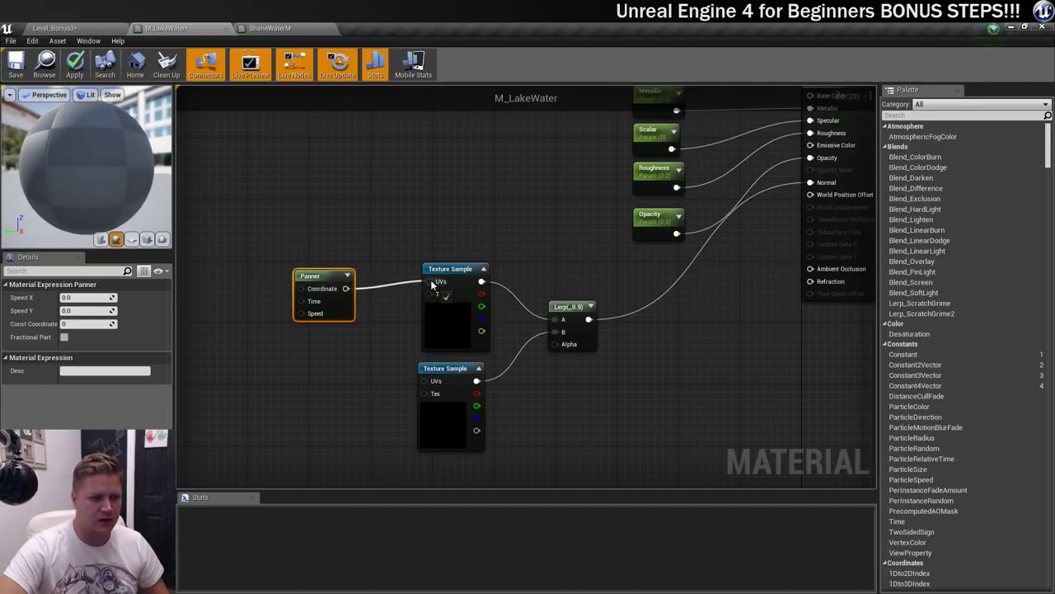
# - Add a second Panner below the first and connect it to the lower Texture Sample's UVs input
pyautogui.rightClick(315, 373)
pyautogui.write('panner')
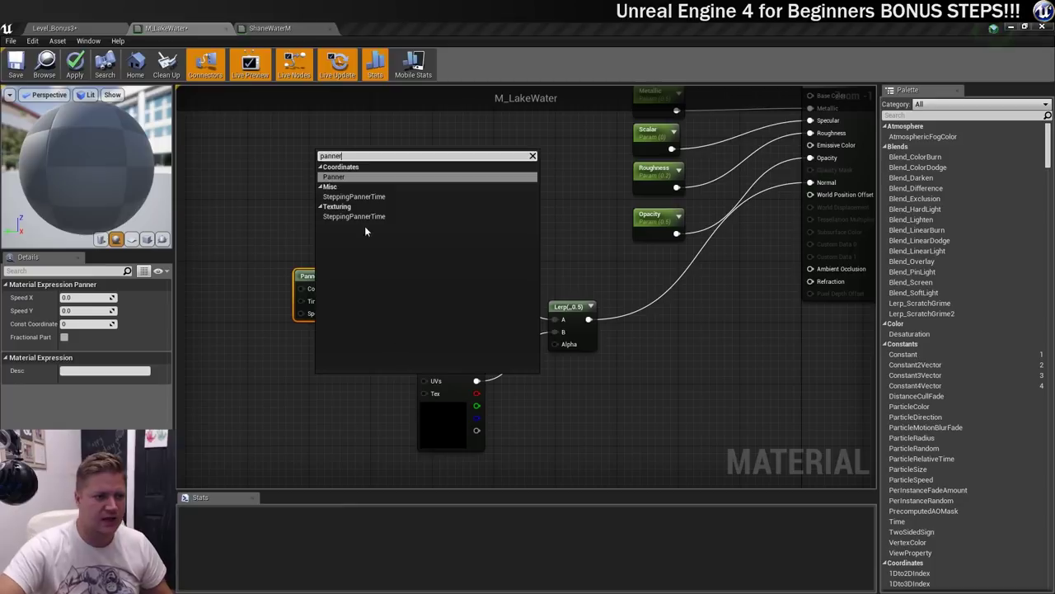
pyautogui.click(334, 177)
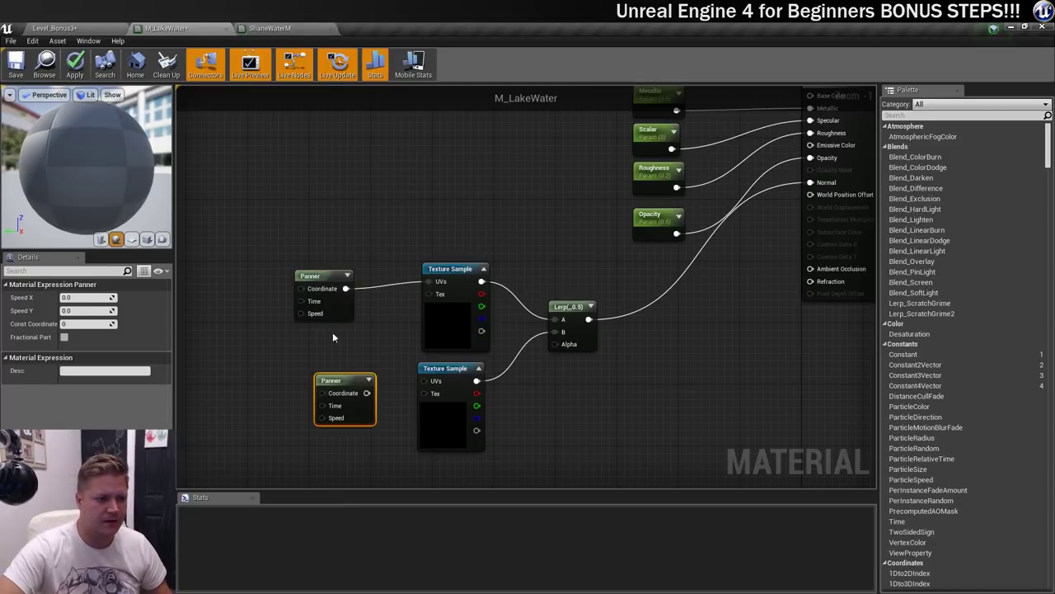
pyautogui.moveTo(353, 380); pyautogui.dragTo(433, 383)
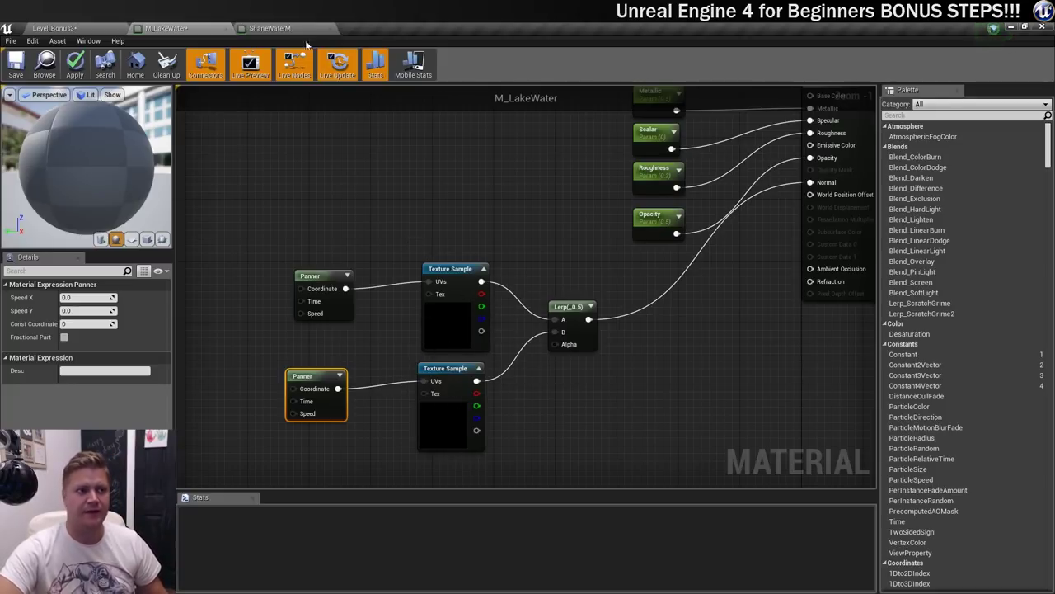
# - Set the upper Panner's Speed X to 0.008 and Speed Y to 0.016
pyautogui.click(311, 279)
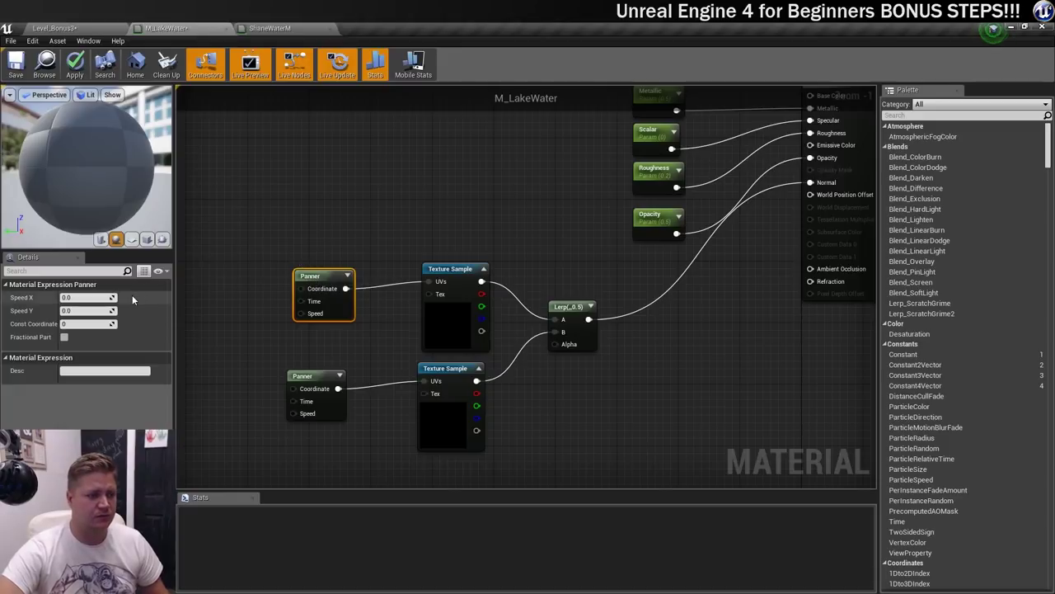
pyautogui.click(91, 298)
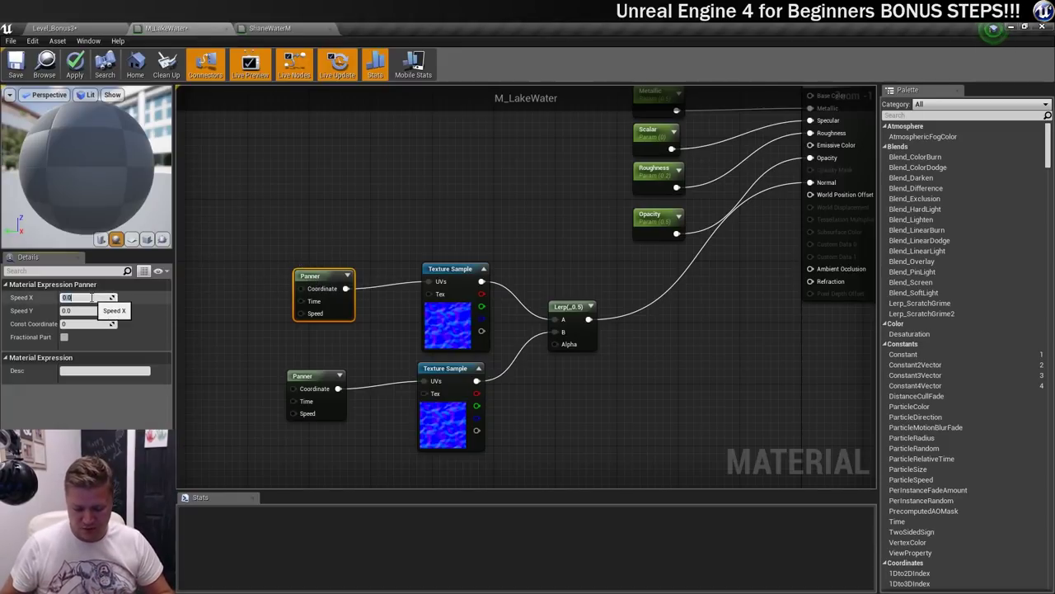
pyautogui.write('0.0')
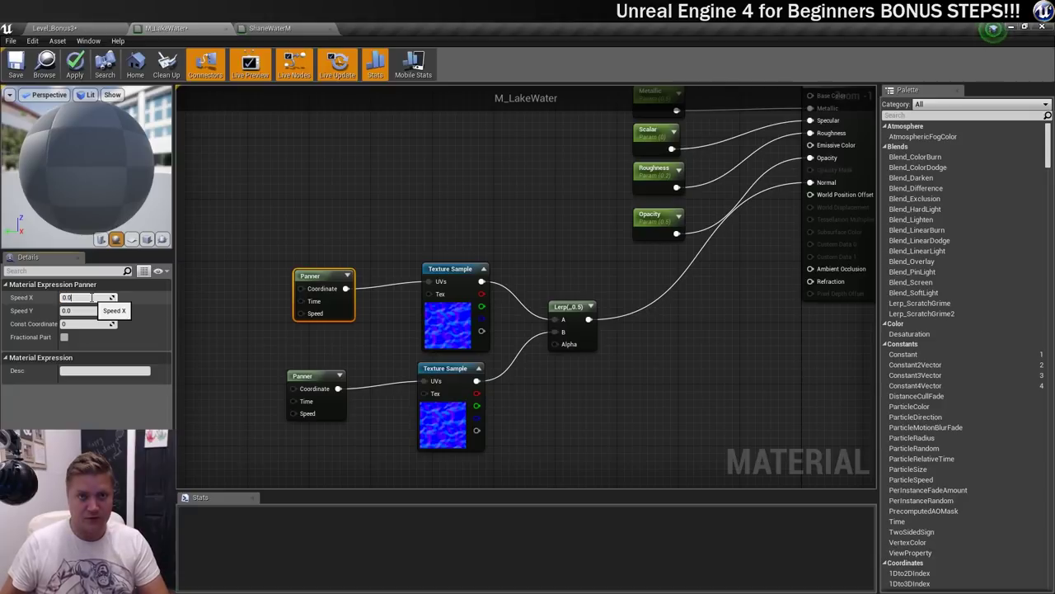
pyautogui.write('08')
pyautogui.press('Return')
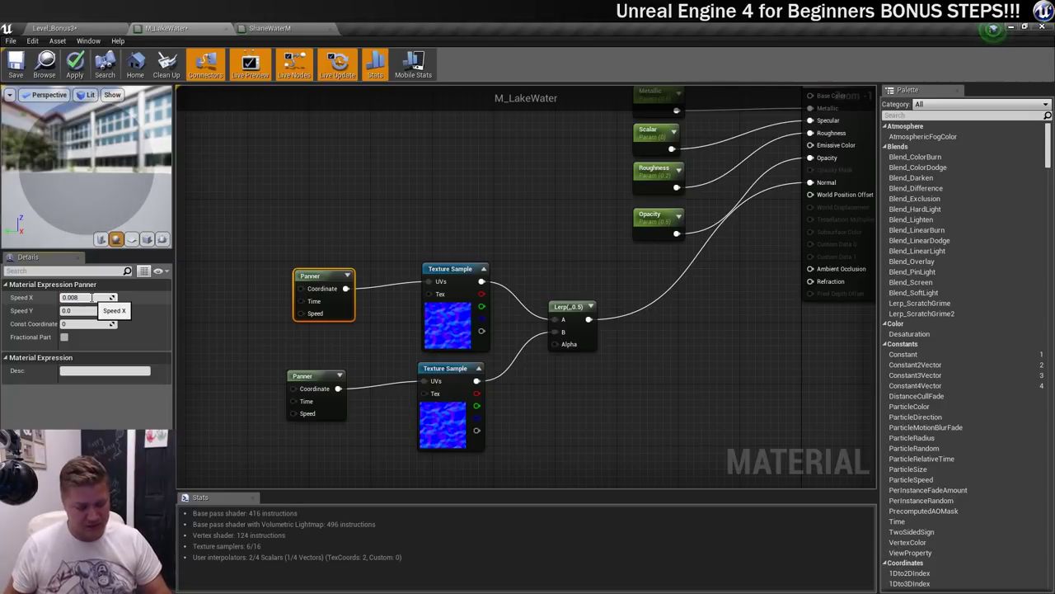
pyautogui.press('Tab')
pyautogui.write('0')
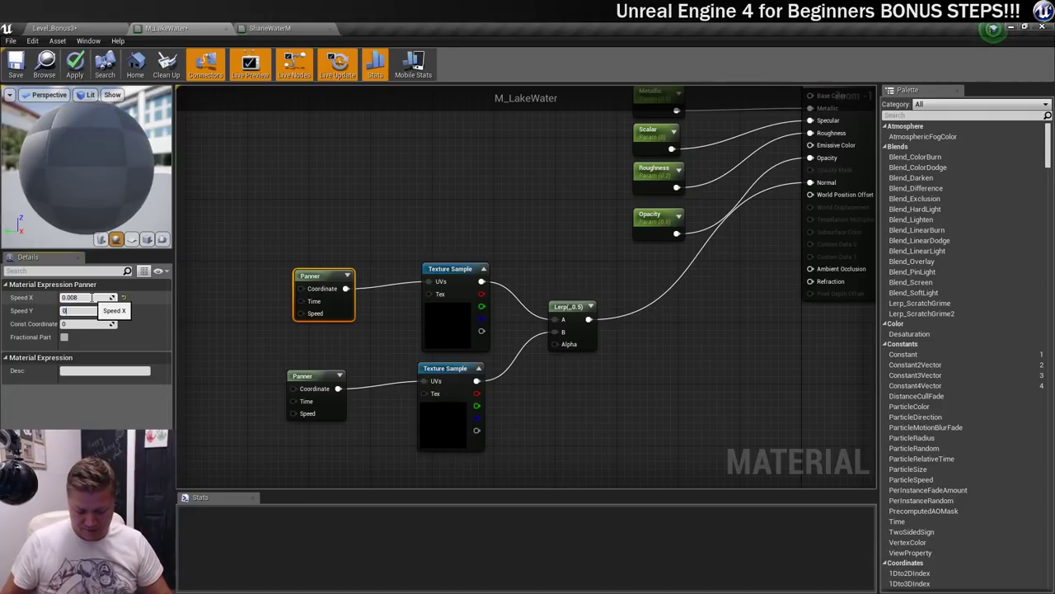
pyautogui.write('.016')
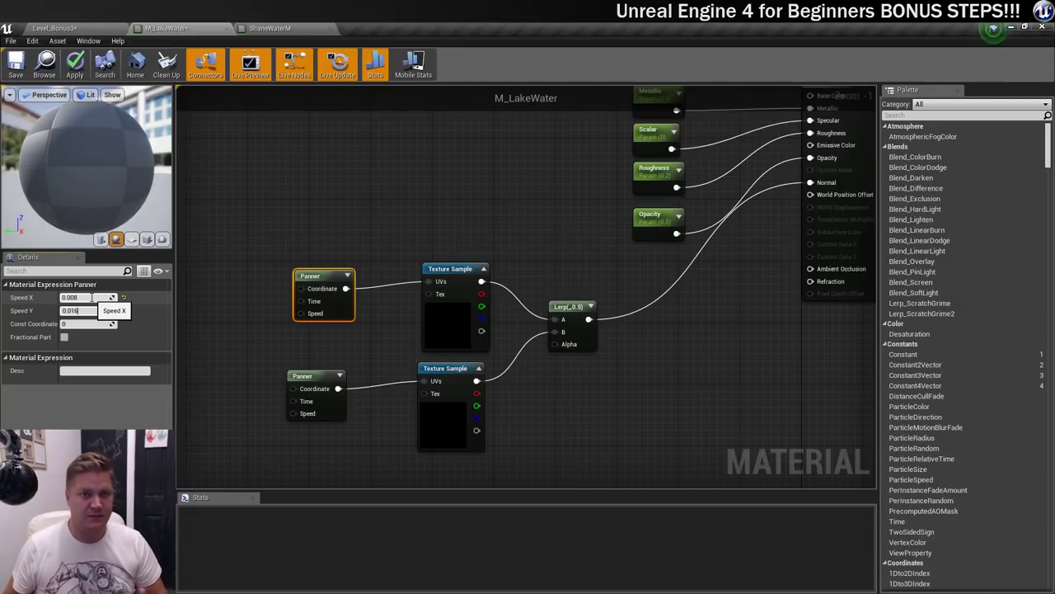
pyautogui.press('Return')
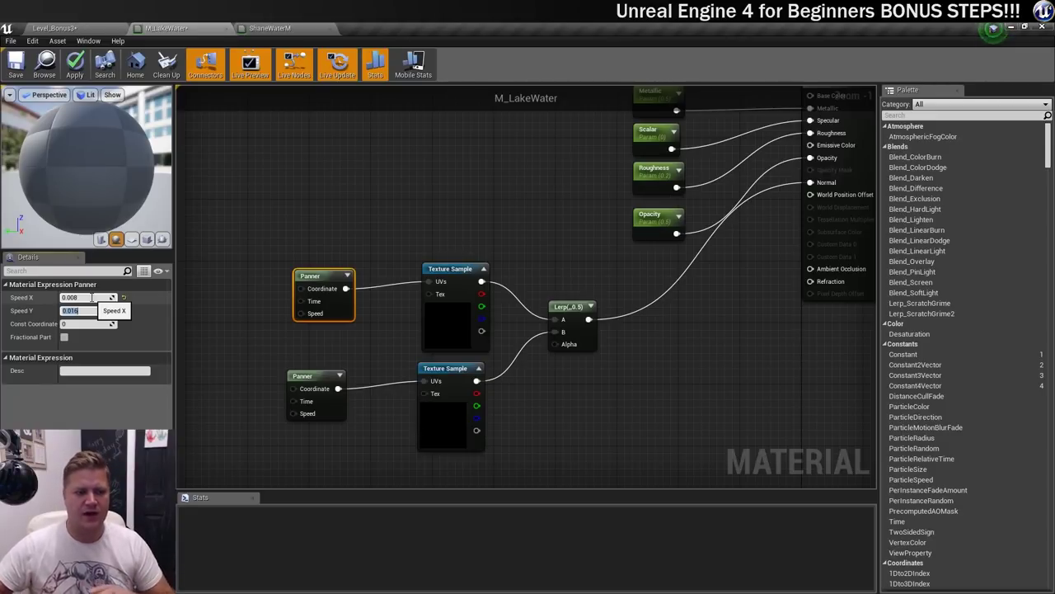
# - Set the lower Panner's Speed X to -0.03 and Speed Y to -0.07
pyautogui.click(301, 376)
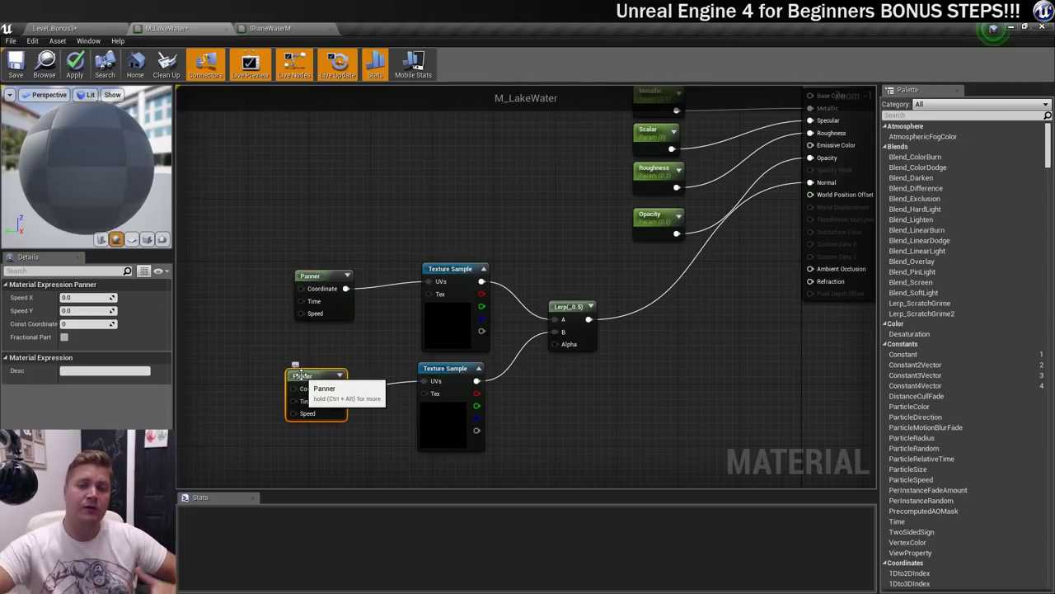
pyautogui.click(89, 297)
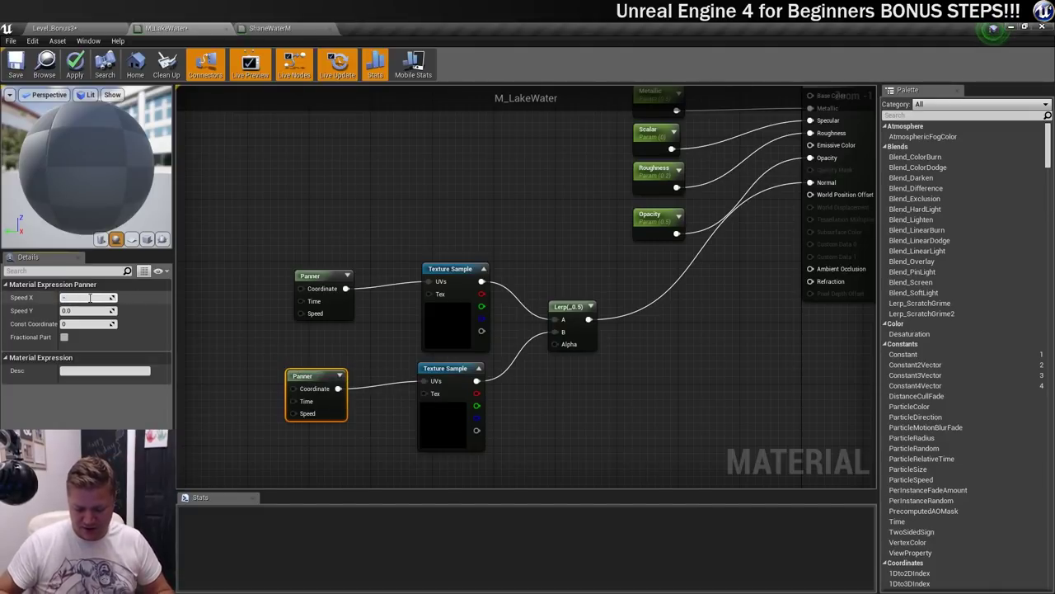
pyautogui.write('-0.0')
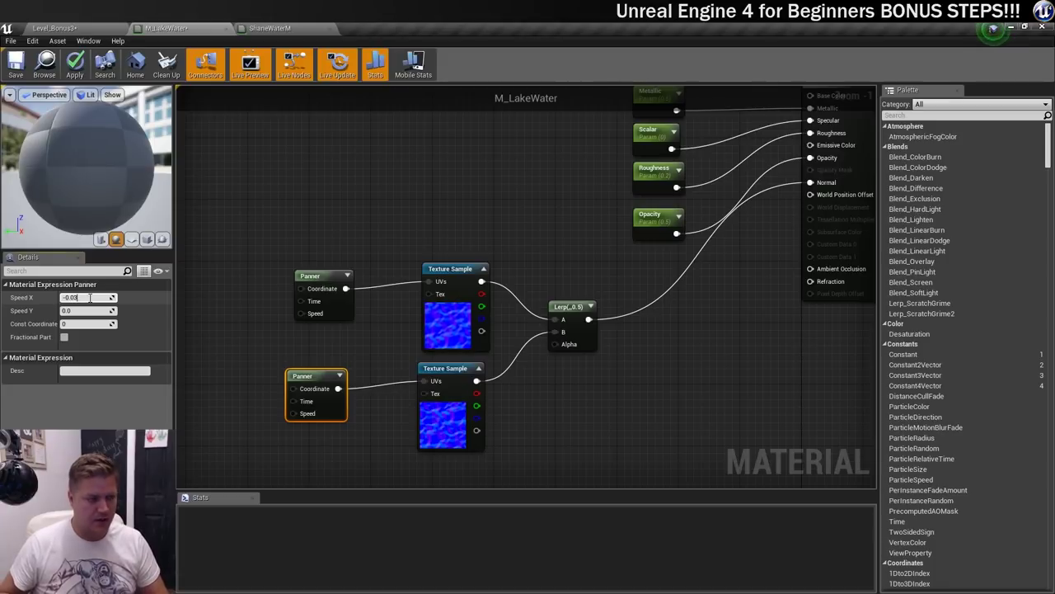
pyautogui.write('3')
pyautogui.press('Tab')
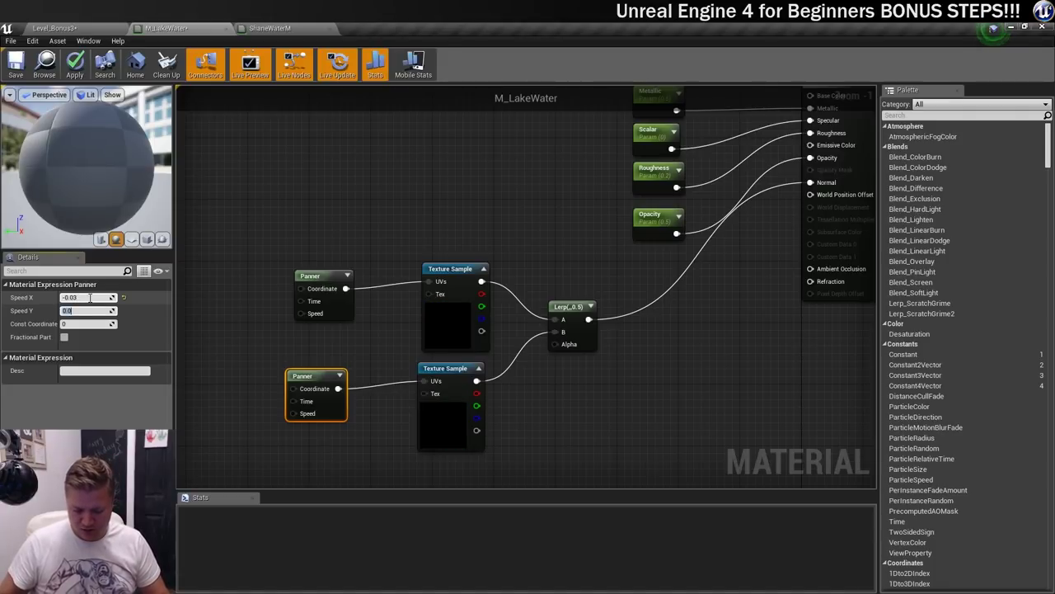
pyautogui.write('-')
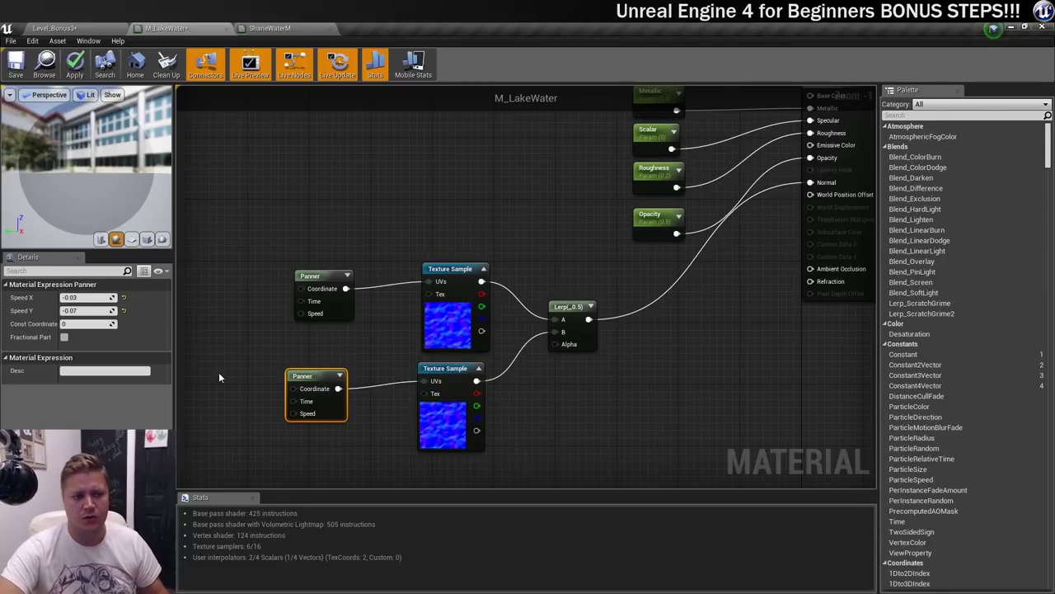
# - Add a TextureCoordinate node before the upper Panner and place a duplicate of it before the lower Panner
pyautogui.moveTo(237, 348); pyautogui.dragTo(399, 284, button='right')
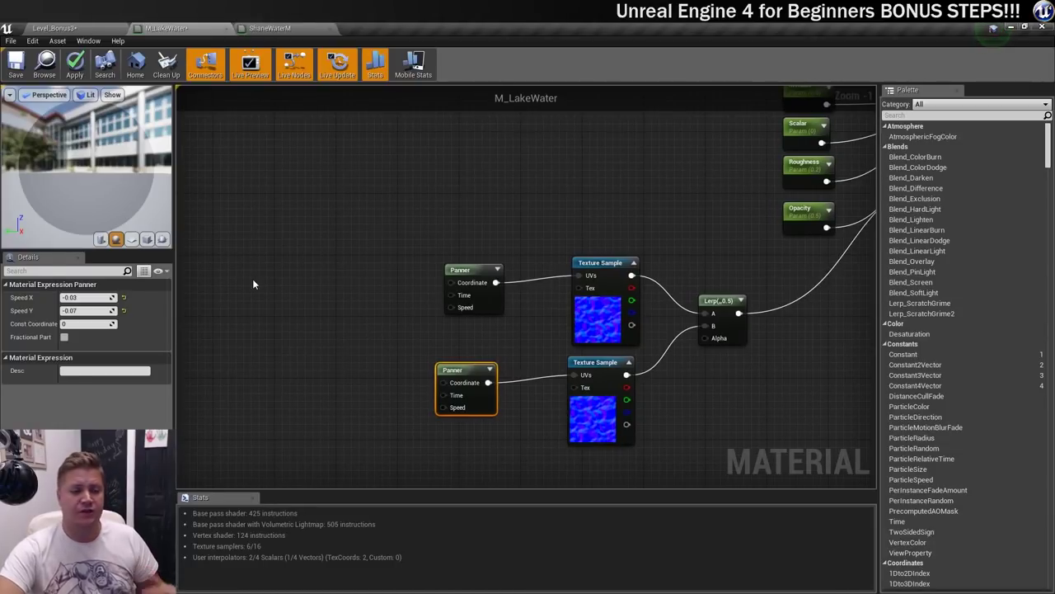
pyautogui.rightClick(300, 284)
pyautogui.write('texture')
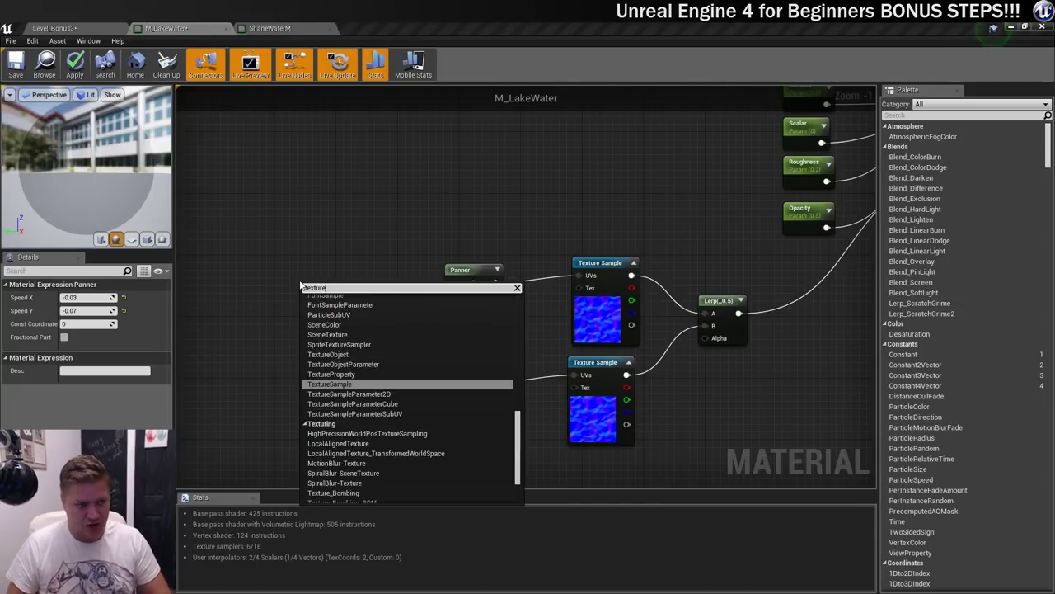
pyautogui.write('coo')
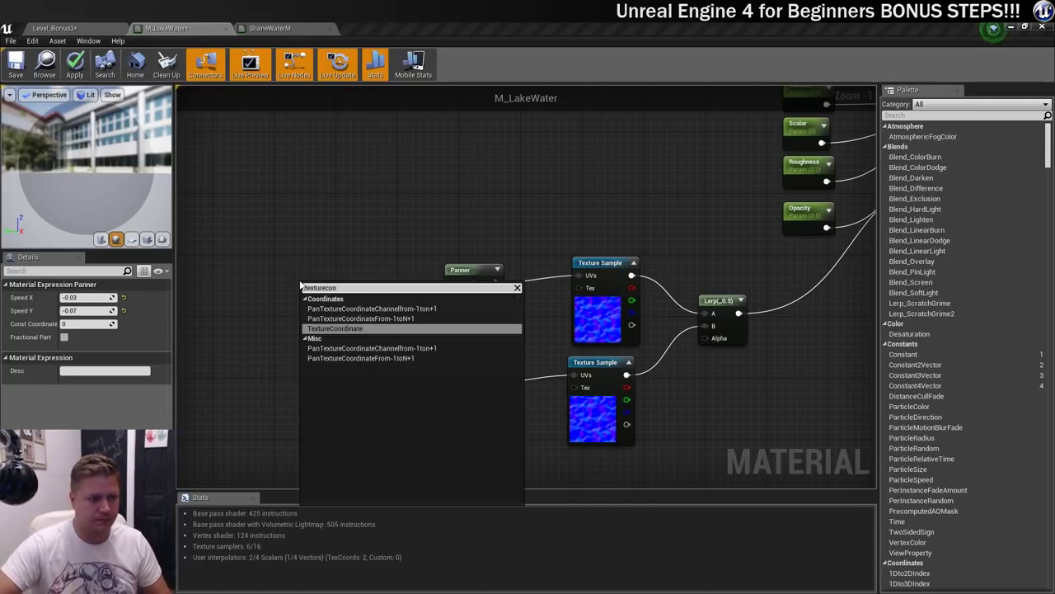
pyautogui.click(338, 328)
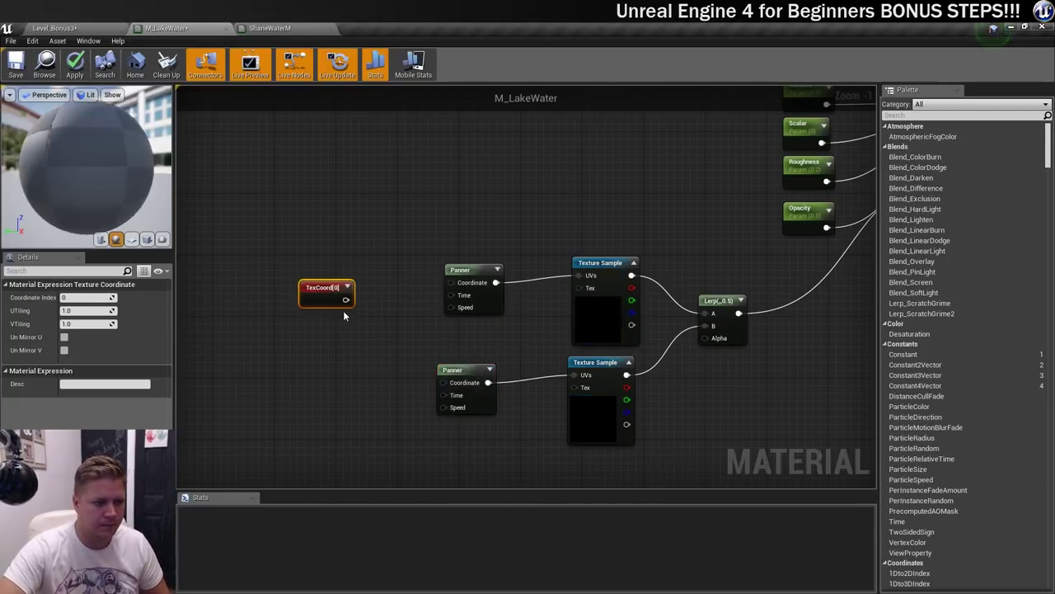
pyautogui.hotkey('ctrl', 'w')
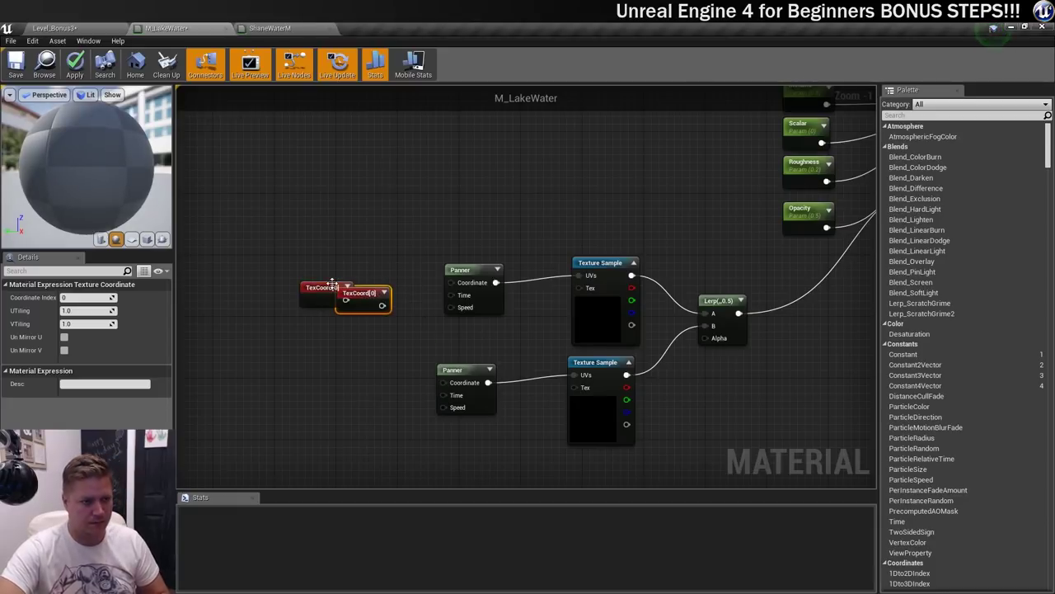
pyautogui.moveTo(367, 295); pyautogui.dragTo(323, 378)
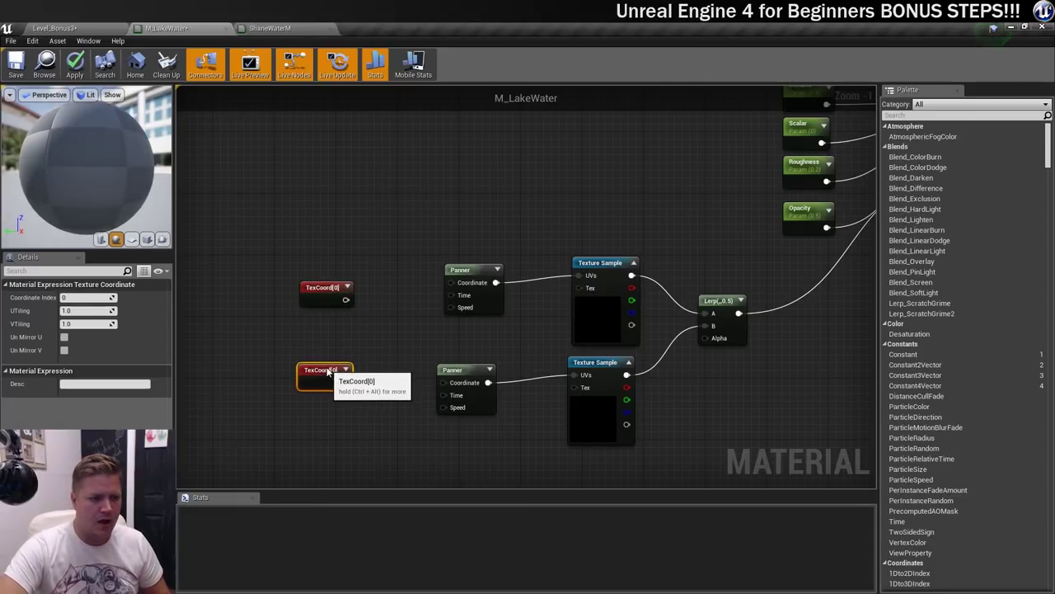
# - Align the upper TexCoord node with the upper Panner and connect it to that Panner's Coordinate input
pyautogui.click(325, 286)
pyautogui.moveTo(326, 286); pyautogui.dragTo(332, 280)
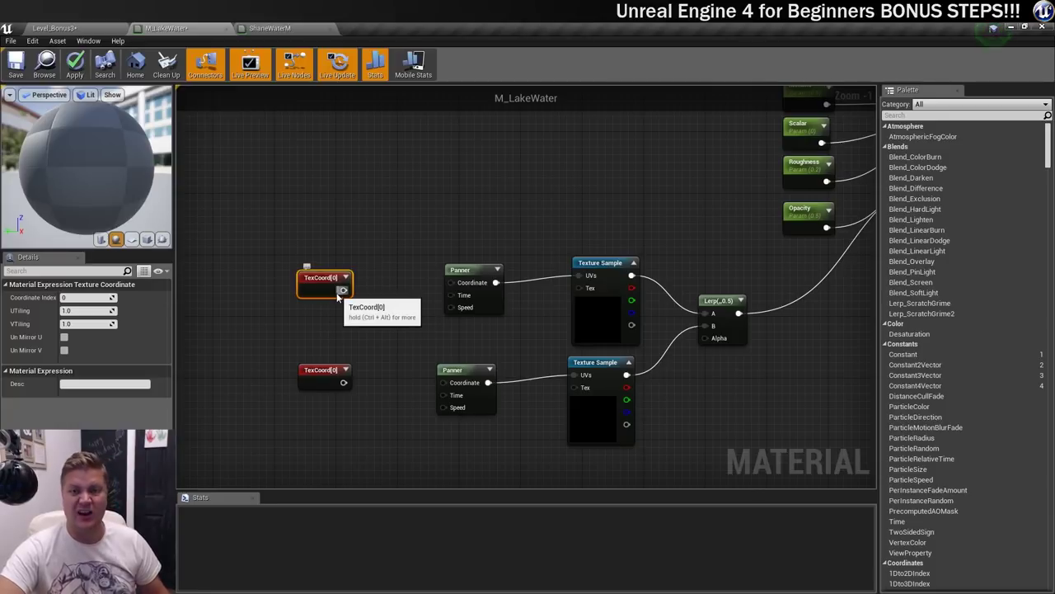
pyautogui.moveTo(340, 289); pyautogui.dragTo(452, 284)
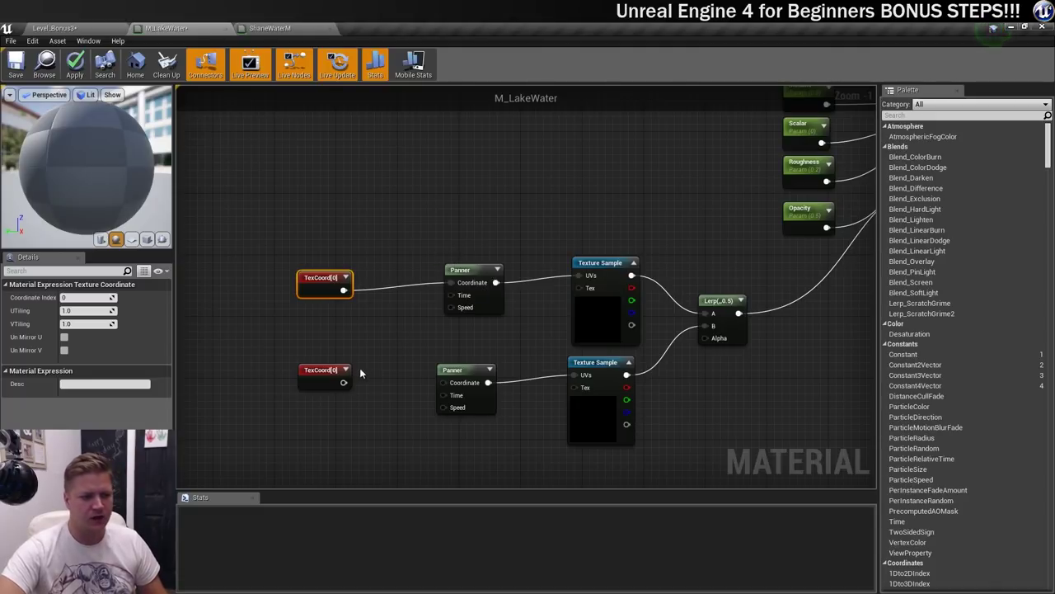
# - Set the lower TexCoord node's UTiling and VTiling to 0.5 and connect it to the lower Panner's Coordinate input
pyautogui.click(320, 371)
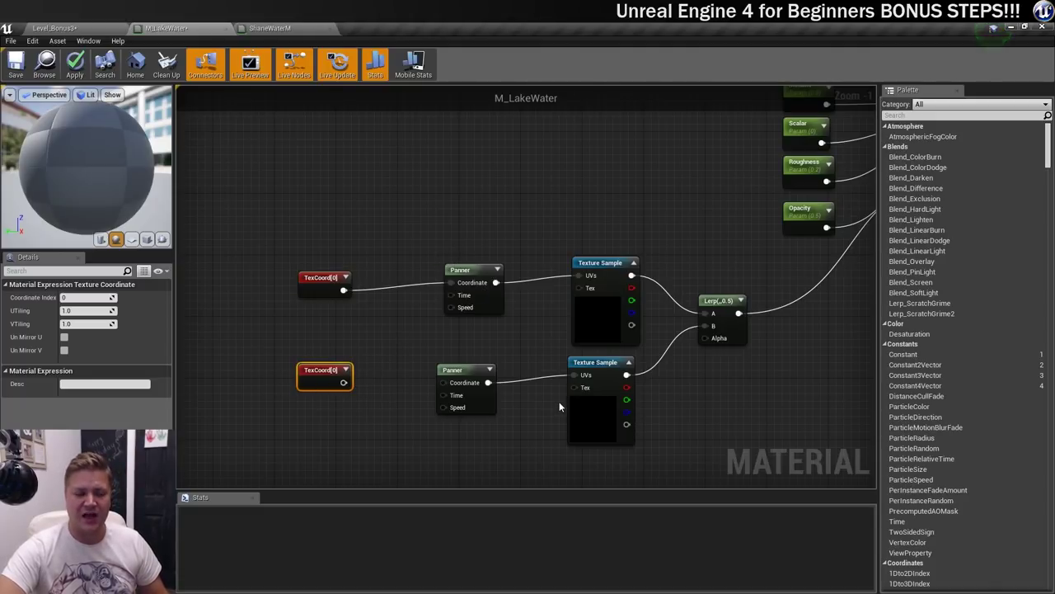
pyautogui.click(81, 310)
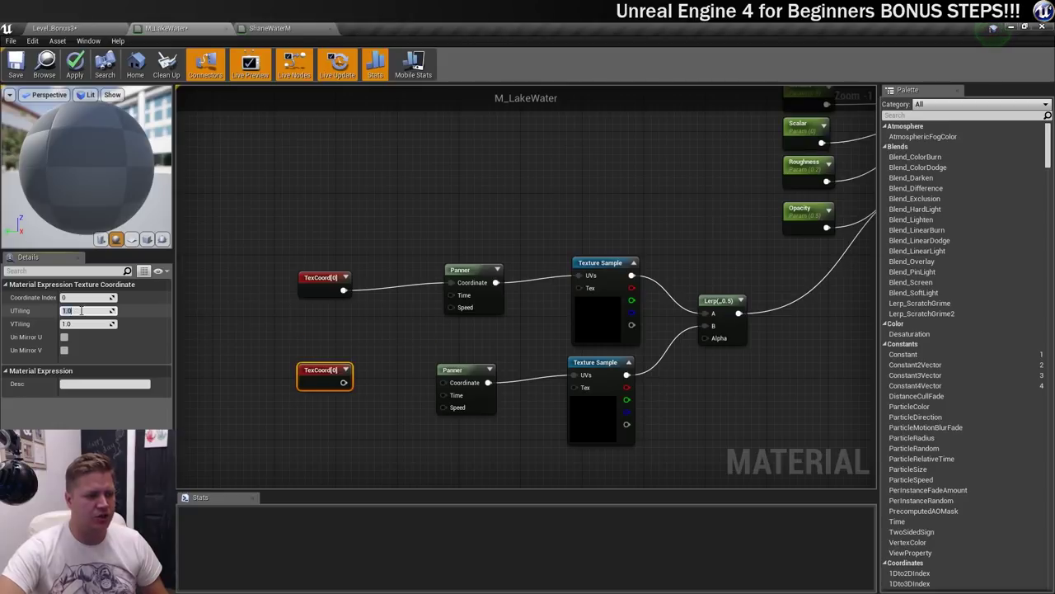
pyautogui.write('0.5')
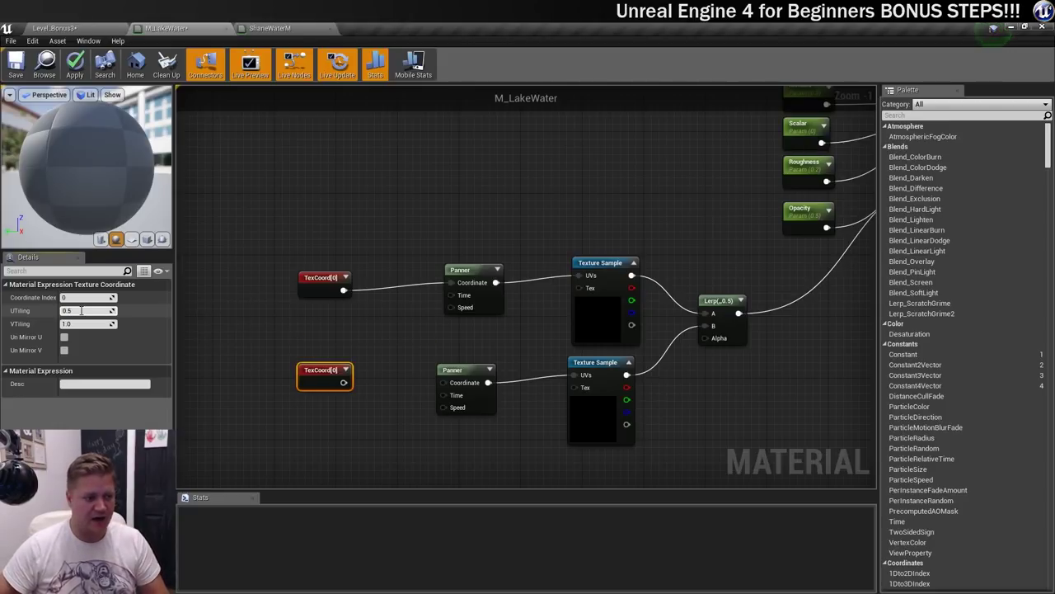
pyautogui.press('Tab')
pyautogui.write('0.5')
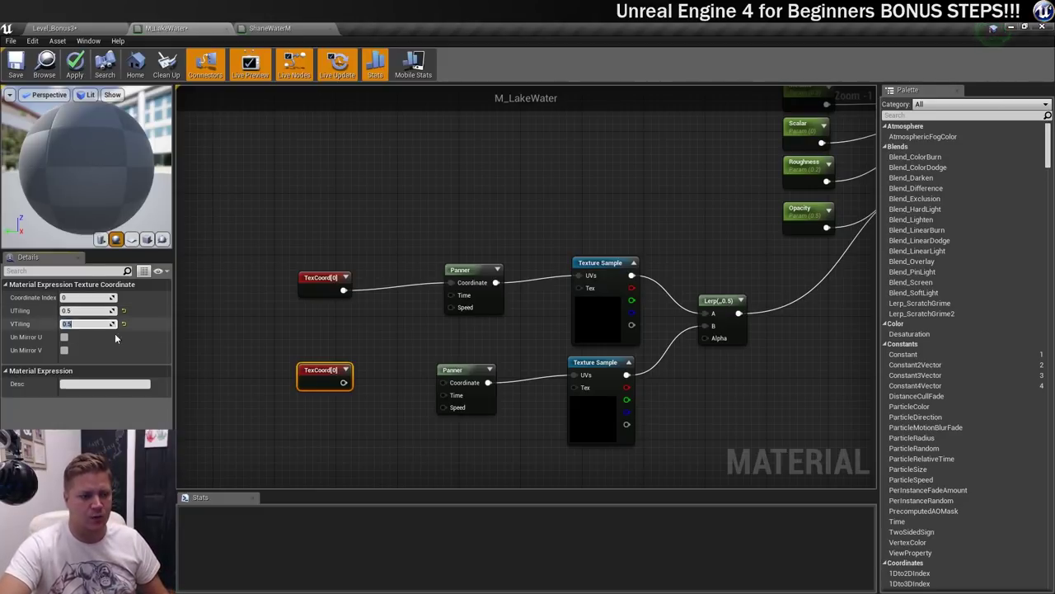
pyautogui.moveTo(343, 381); pyautogui.dragTo(445, 383)
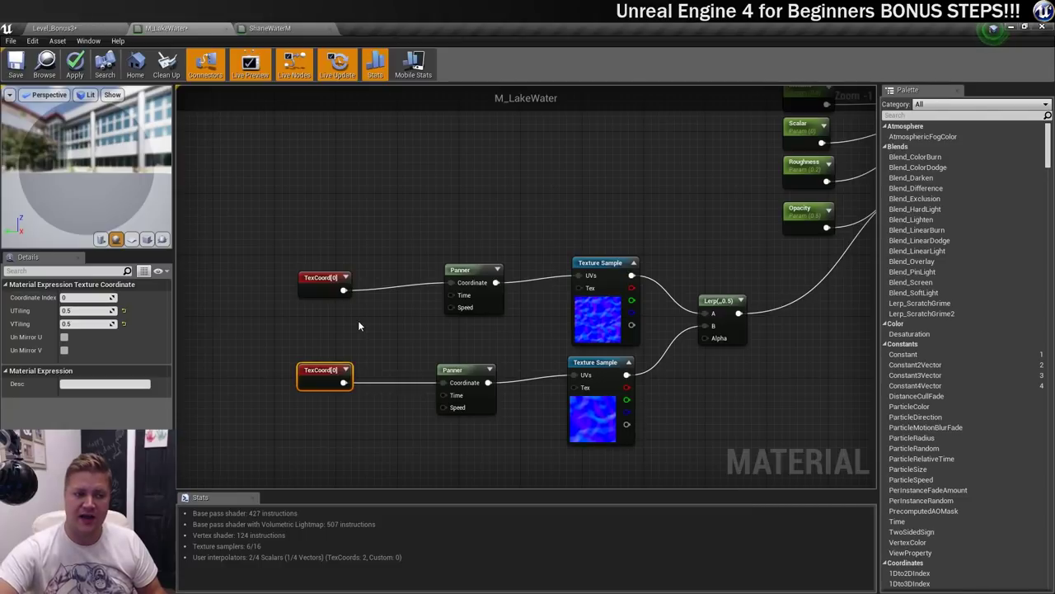
# - Add a scalar parameter named Tiling with a default value of 1 and place it between the two TexCoord nodes
pyautogui.rightClick(237, 318)
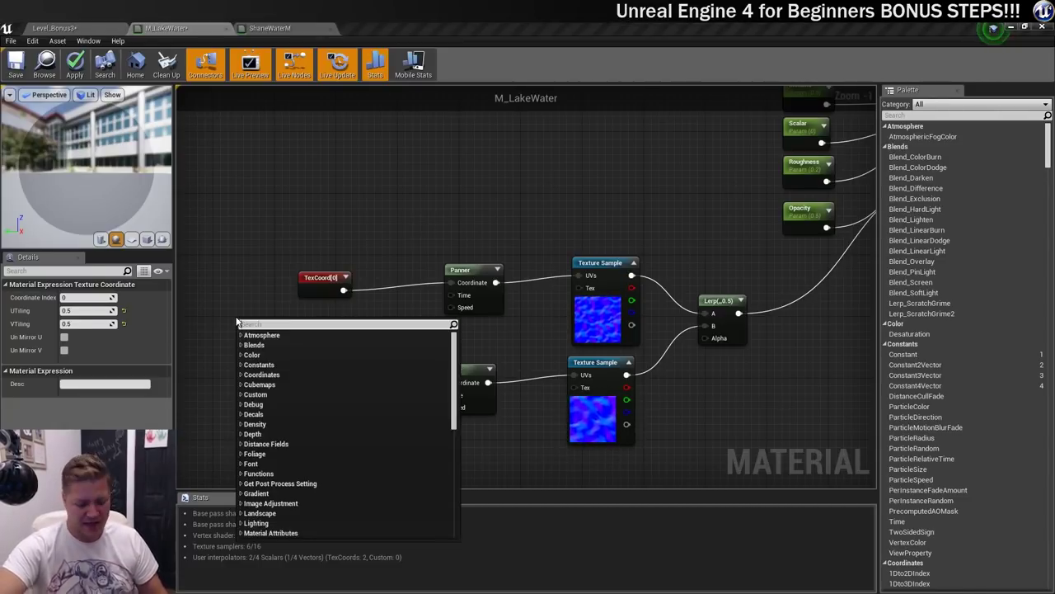
pyautogui.write('scalar')
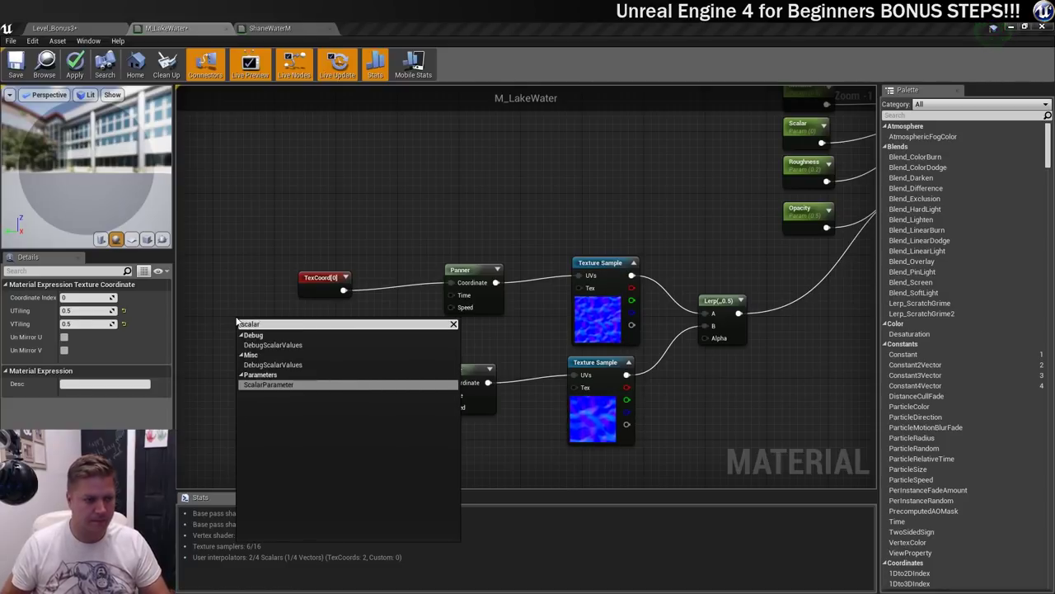
pyautogui.press('Return')
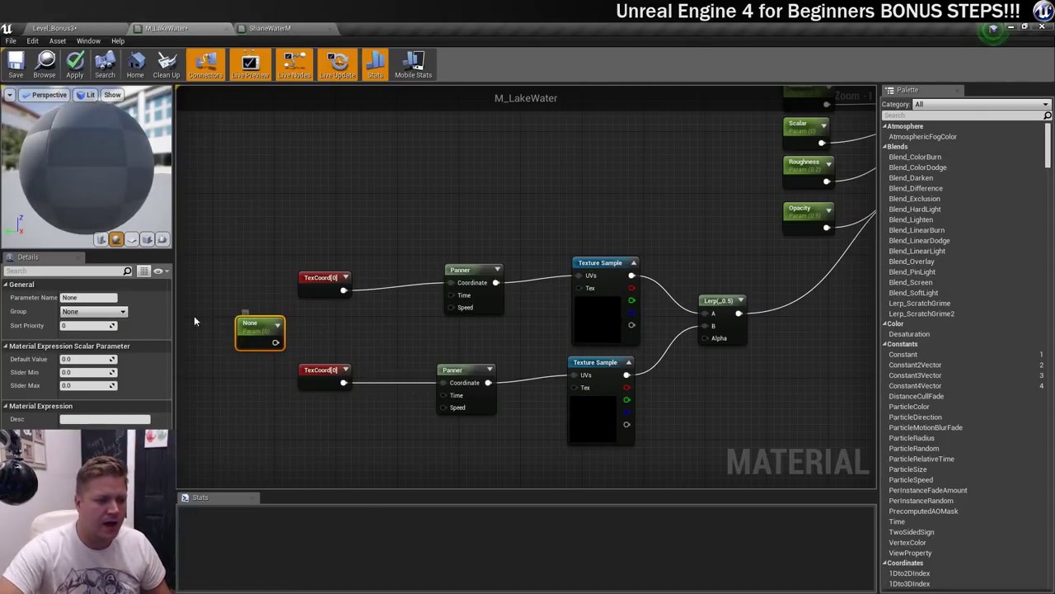
pyautogui.click(73, 297)
pyautogui.write('T')
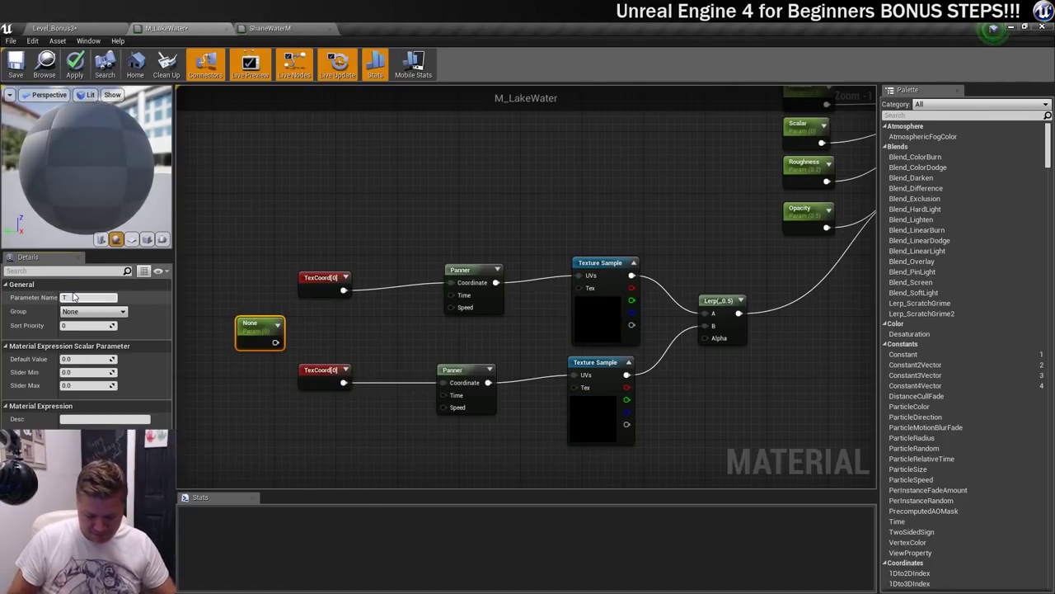
pyautogui.write('iling')
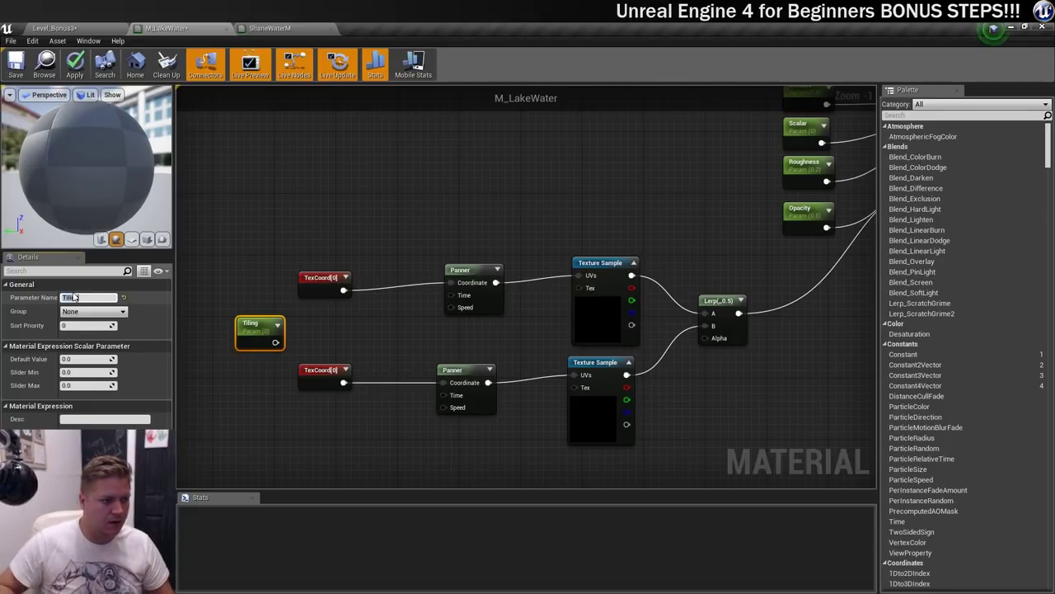
pyautogui.click(94, 359)
pyautogui.write('1')
pyautogui.press('Return')
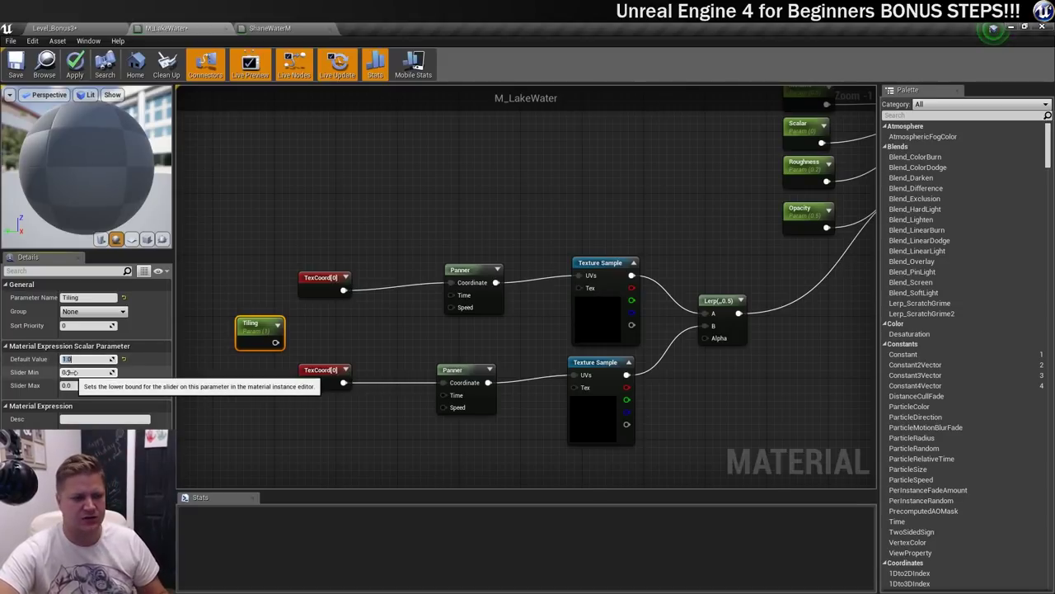
pyautogui.moveTo(256, 328); pyautogui.dragTo(288, 321)
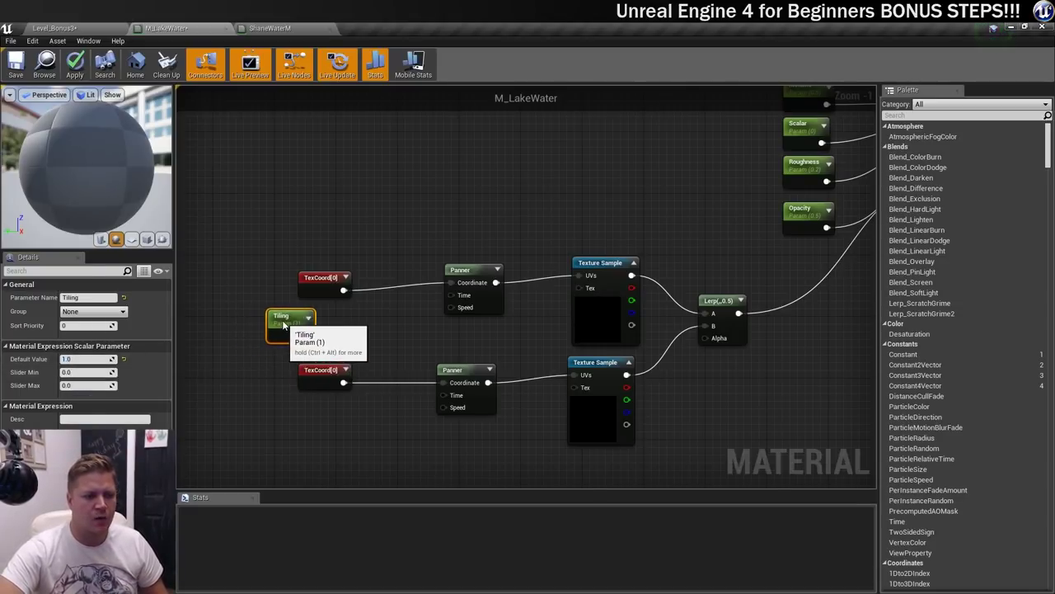
# - Add two Multiply nodes and place one between each TexCoord node and its Panner
pyautogui.rightClick(389, 258)
pyautogui.write('multi')
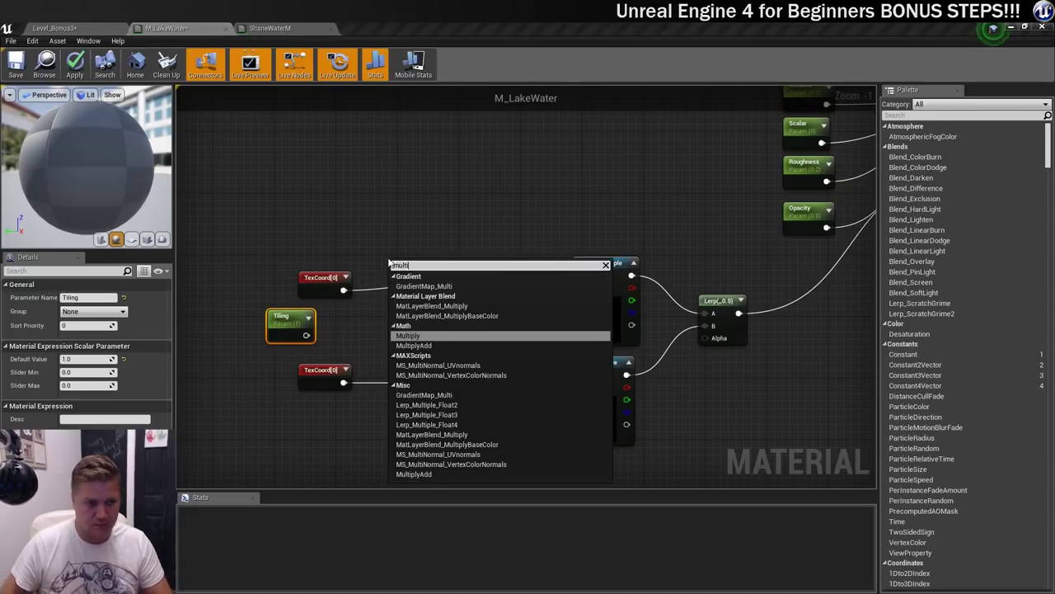
pyautogui.click(430, 336)
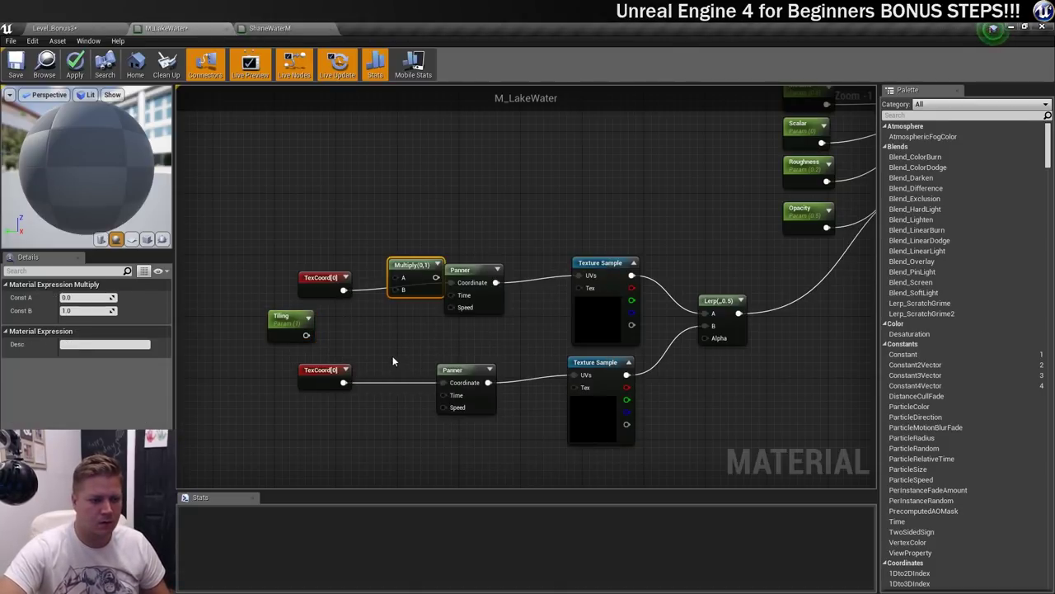
pyautogui.rightClick(379, 367)
pyautogui.write('multi')
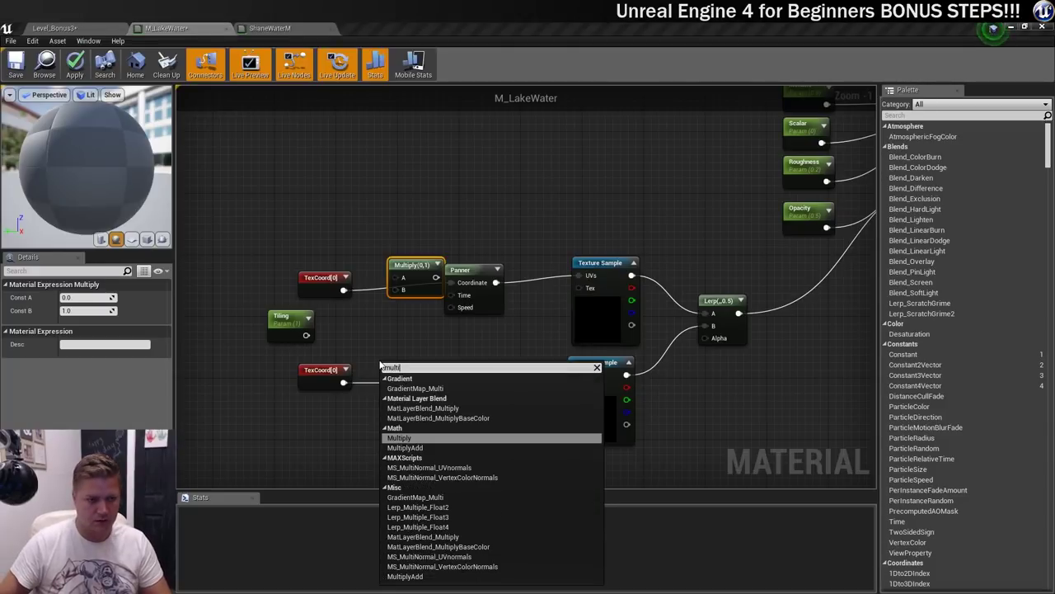
pyautogui.press('Return')
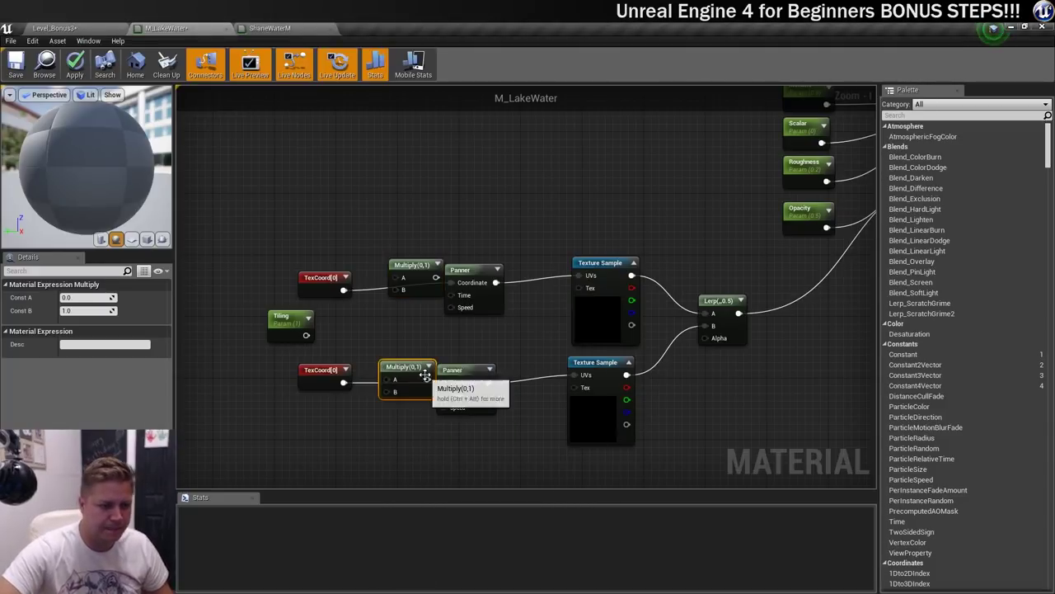
pyautogui.moveTo(416, 371); pyautogui.dragTo(404, 374)
pyautogui.moveTo(426, 271); pyautogui.dragTo(404, 282)
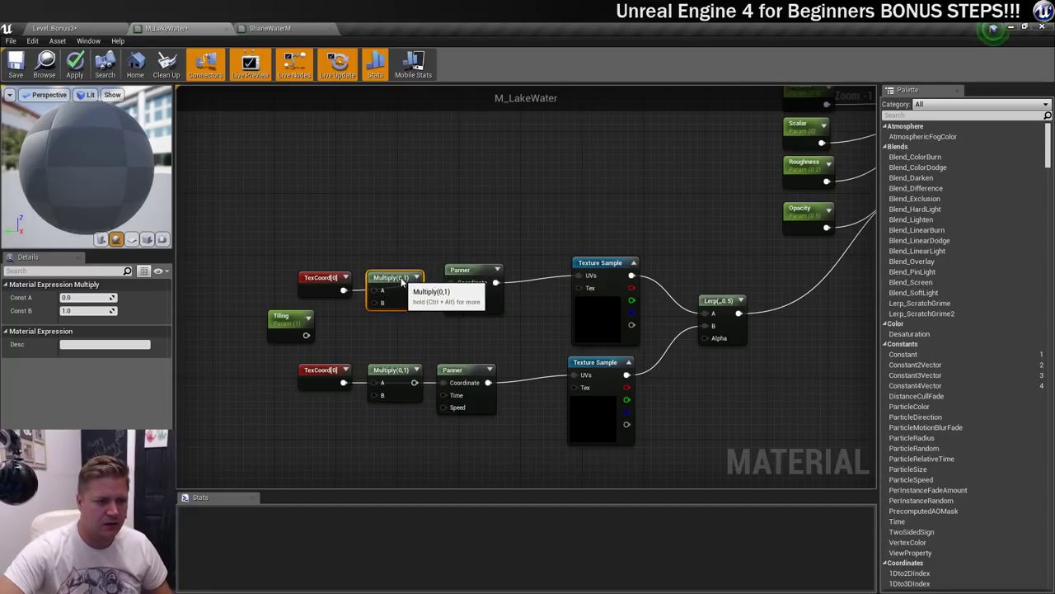
# - Wire each TexCoord through its Multiply node's A input into its Panner's Coordinate, with Tiling connected to both B inputs
pyautogui.moveTo(306, 334); pyautogui.dragTo(372, 303)
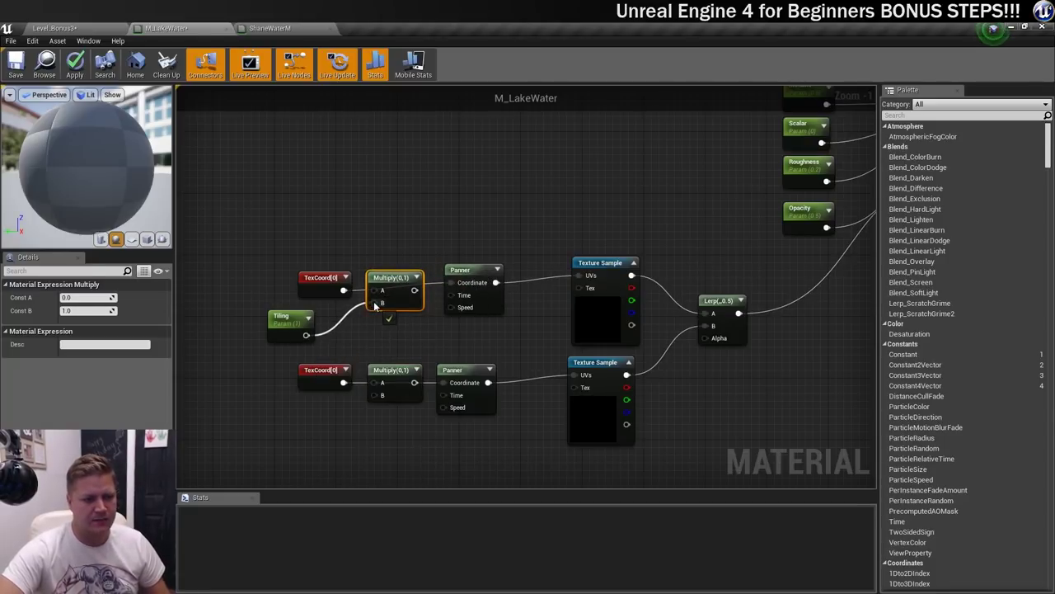
pyautogui.moveTo(306, 335); pyautogui.dragTo(376, 397)
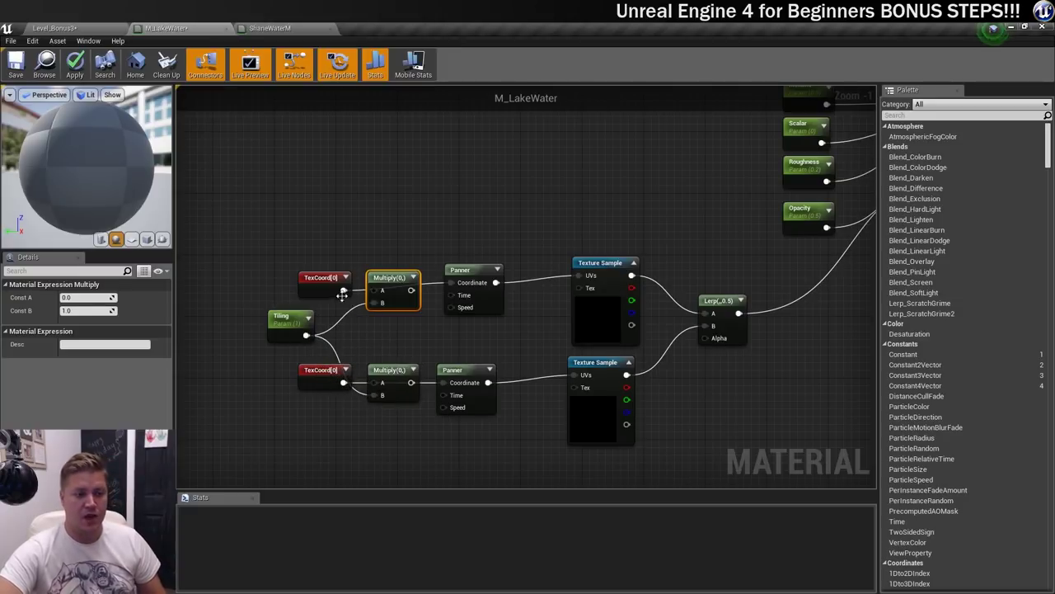
pyautogui.moveTo(343, 290); pyautogui.dragTo(374, 290)
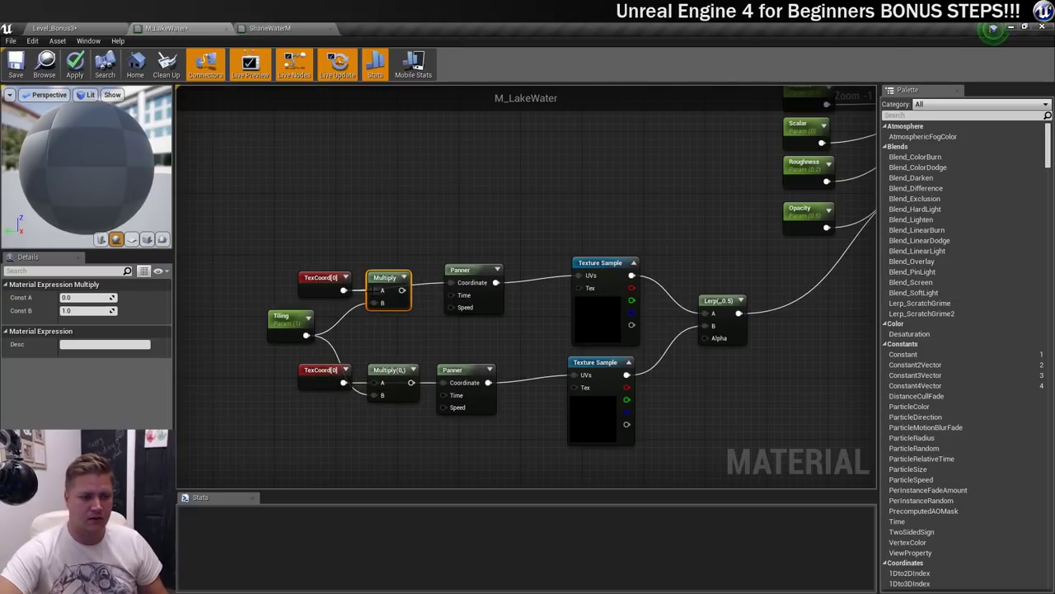
pyautogui.moveTo(344, 381); pyautogui.dragTo(378, 384)
pyautogui.moveTo(401, 290); pyautogui.dragTo(449, 282)
pyautogui.moveTo(402, 382); pyautogui.dragTo(443, 385)
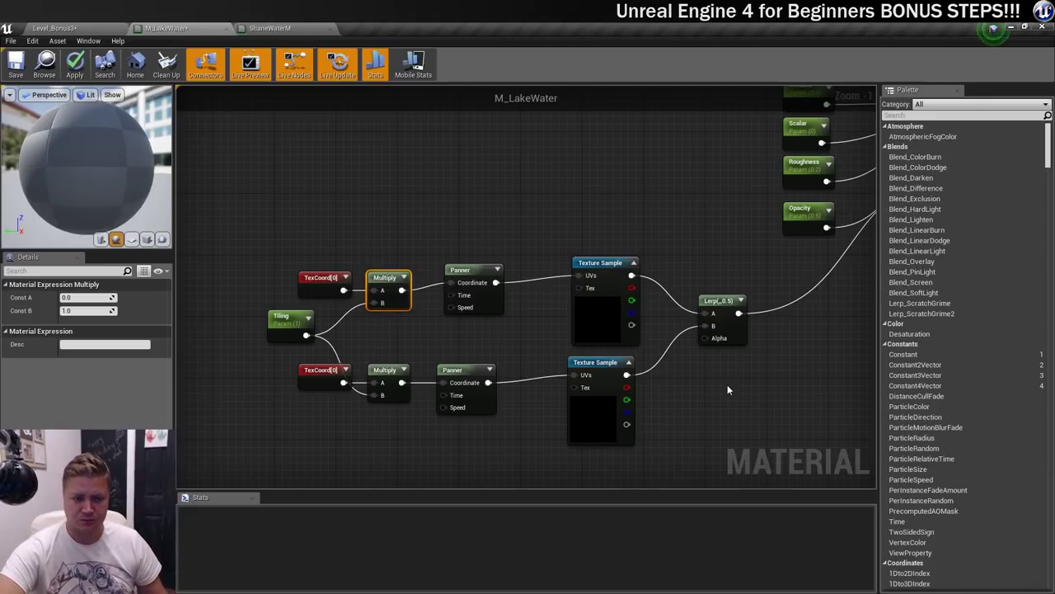
# - Group the texture coordinate, Tiling, Multiply, Panner, Texture Sample and Lerp nodes in a comment box titled "Normal + Tiling"
pyautogui.moveTo(727, 384); pyautogui.dragTo(675, 361, button='right')
pyautogui.scroll(-2, 660, 383)
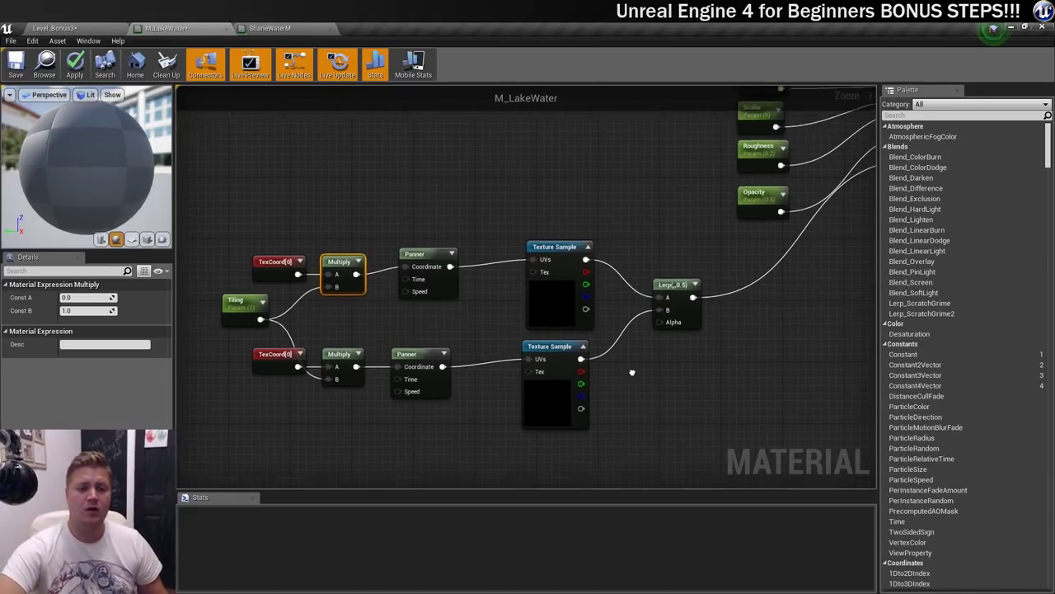
pyautogui.scroll(-2, 656, 391)
pyautogui.moveTo(387, 298); pyautogui.dragTo(691, 431)
pyautogui.write('c')
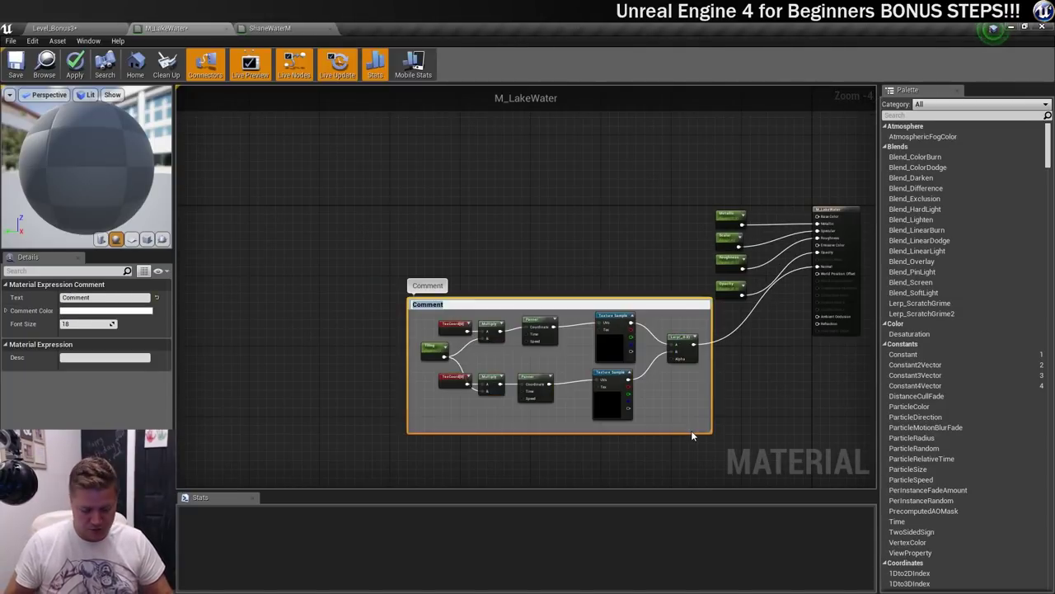
pyautogui.write('Normal')
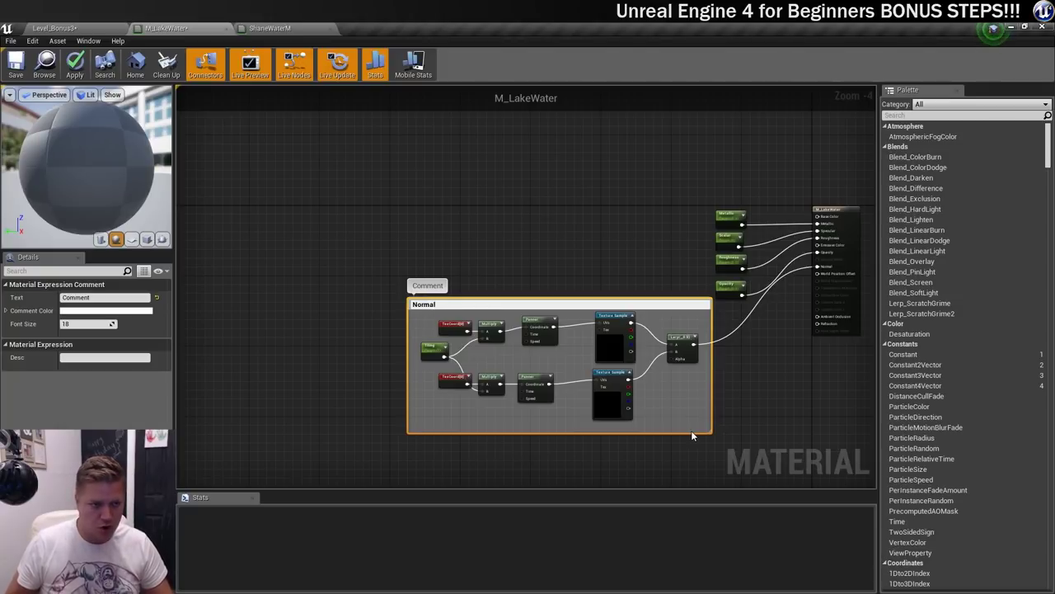
pyautogui.write('+ Tiling')
pyautogui.press('Return')
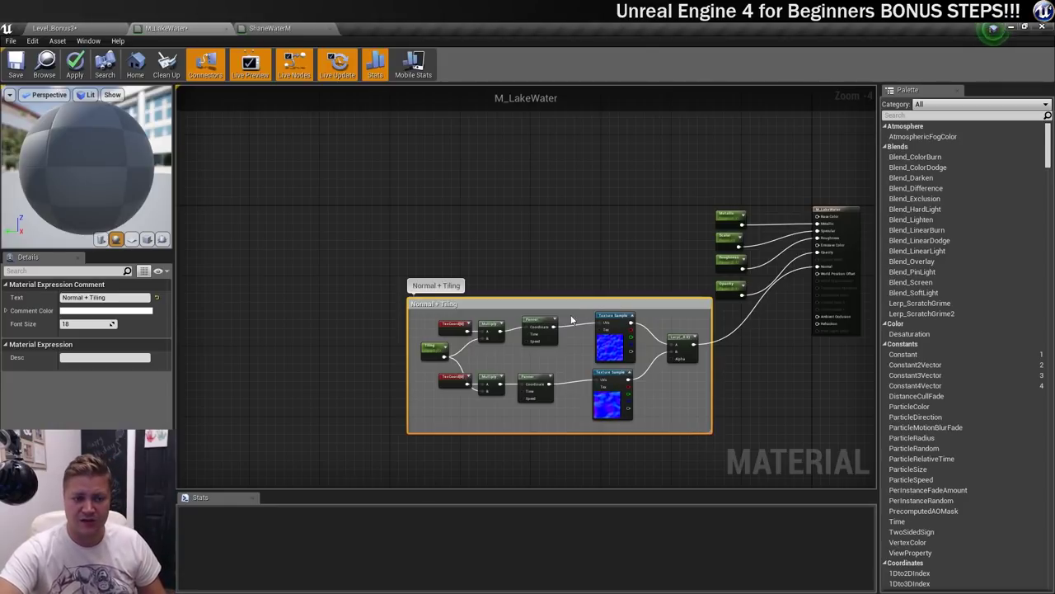
pyautogui.moveTo(572, 308); pyautogui.dragTo(555, 316)
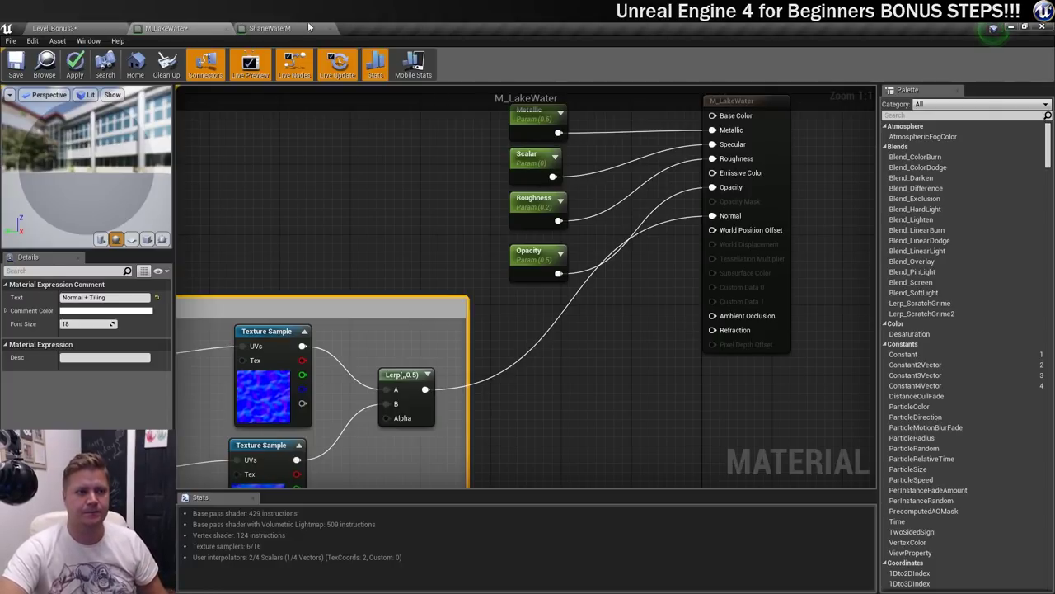
# - Add another scalar parameter below the Opacity parameter and connect it to the material's Refraction input
pyautogui.rightClick(606, 348)
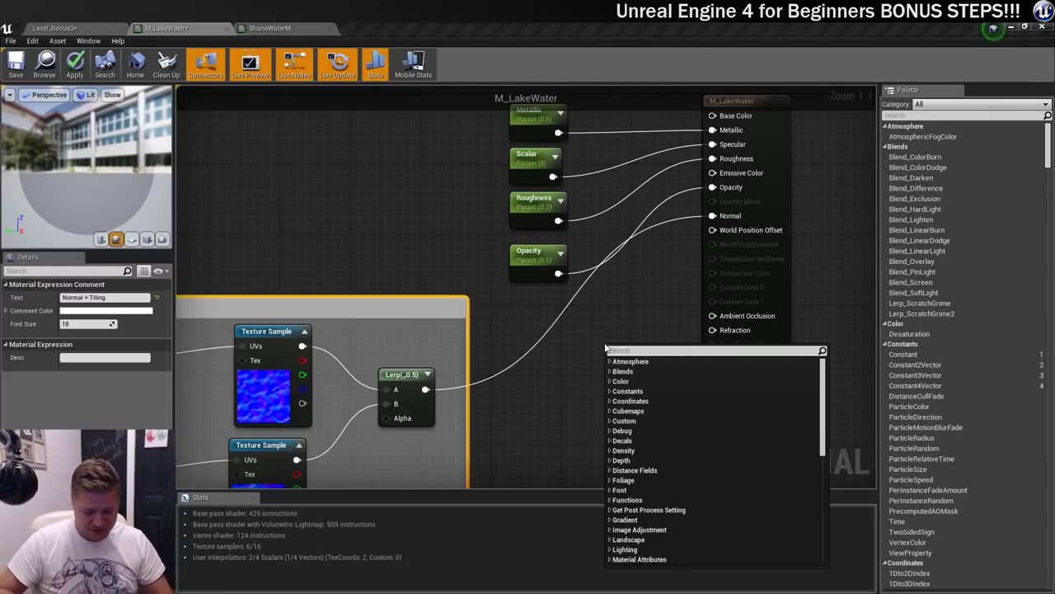
pyautogui.write('scv')
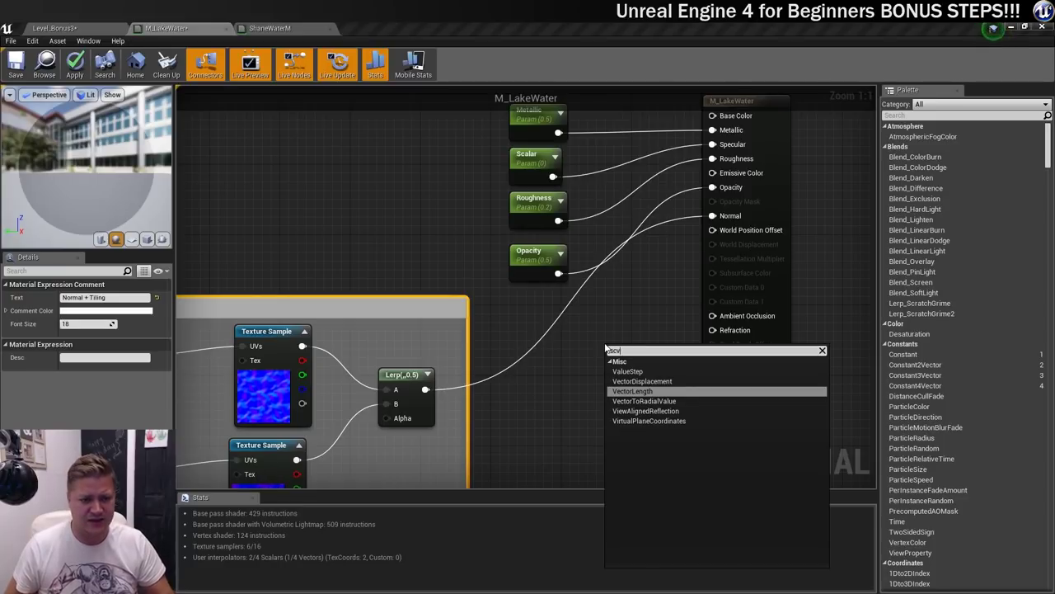
pyautogui.press('BackSpace')
pyautogui.press('BackSpace')
pyautogui.write('calar')
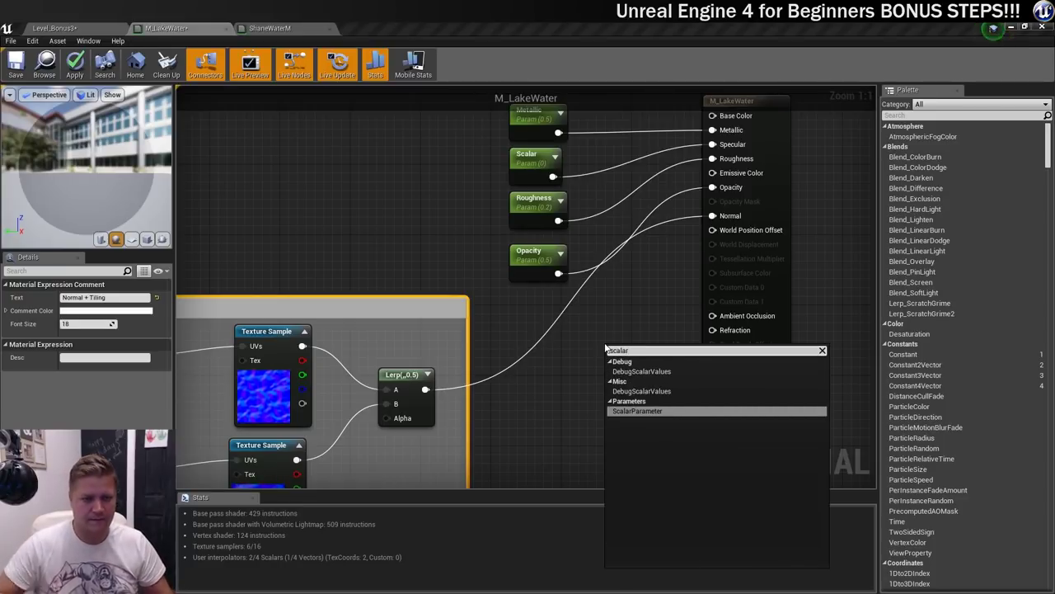
pyautogui.click(636, 410)
pyautogui.moveTo(647, 370); pyautogui.dragTo(711, 330)
pyautogui.moveTo(614, 324); pyautogui.dragTo(623, 314)
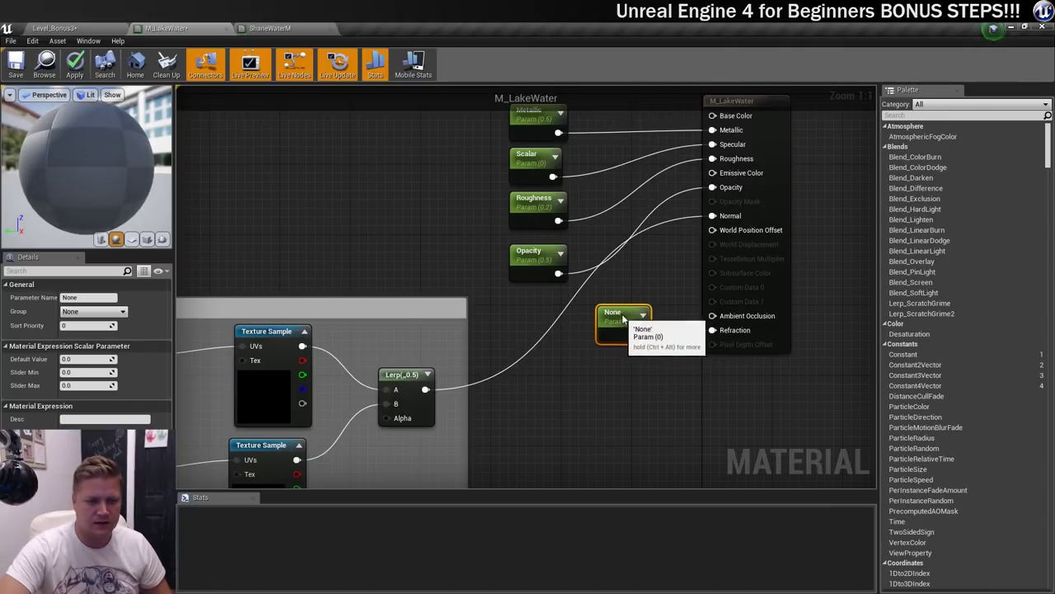
# - Name the new scalar parameter Refraction and move it slightly closer to the material's result node
pyautogui.click(74, 297)
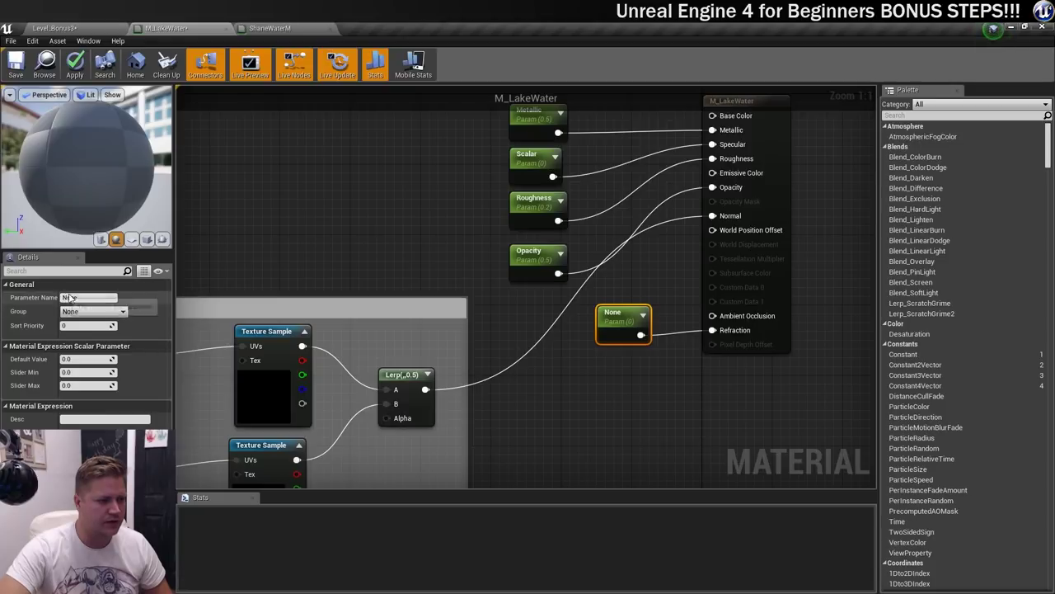
pyautogui.write('R')
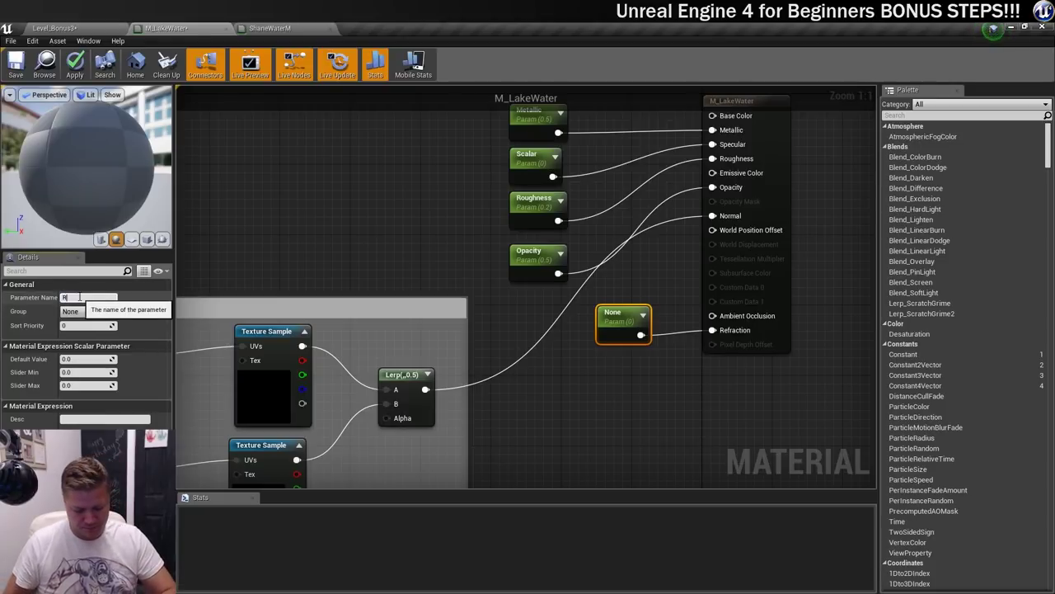
pyautogui.write('efraction')
pyautogui.press('Return')
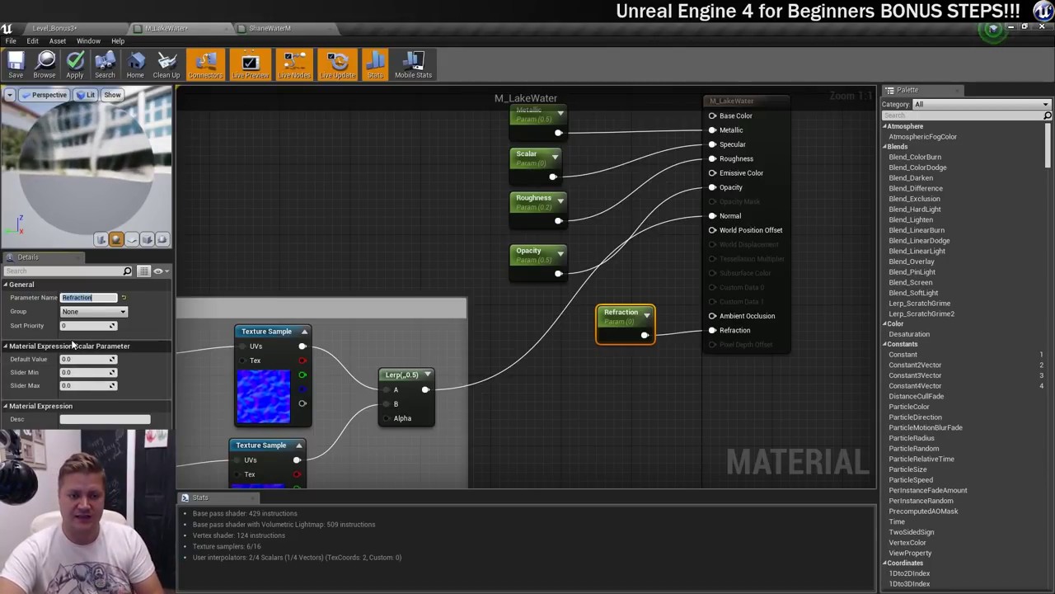
pyautogui.moveTo(624, 321); pyautogui.dragTo(642, 312)
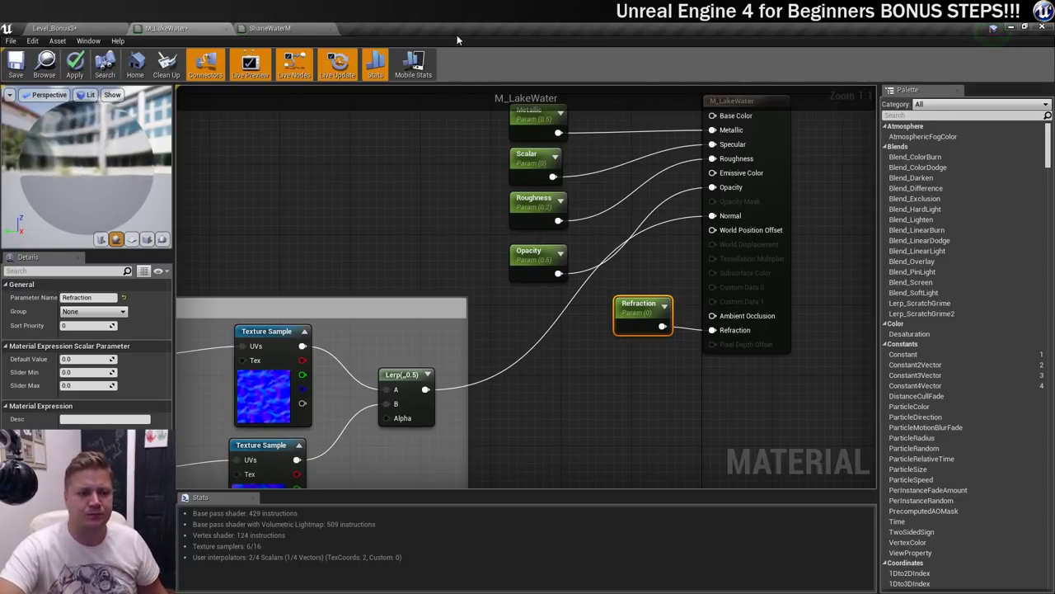
pyautogui.moveTo(422, 173); pyautogui.dragTo(372, 362, button='right')
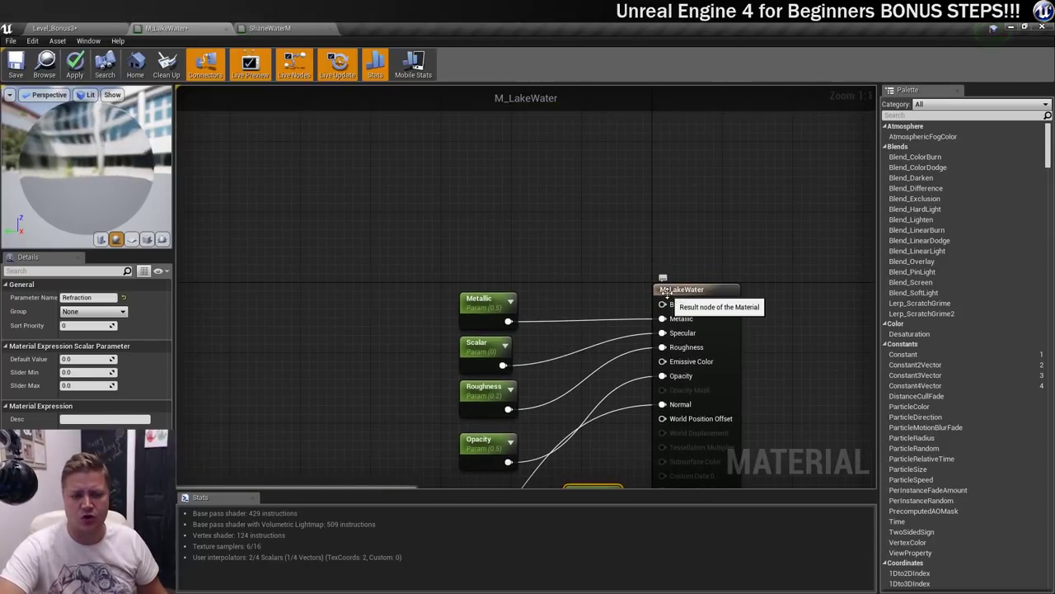
# - Add a vector parameter to the material graph above the Metallic parameter
pyautogui.rightClick(495, 180)
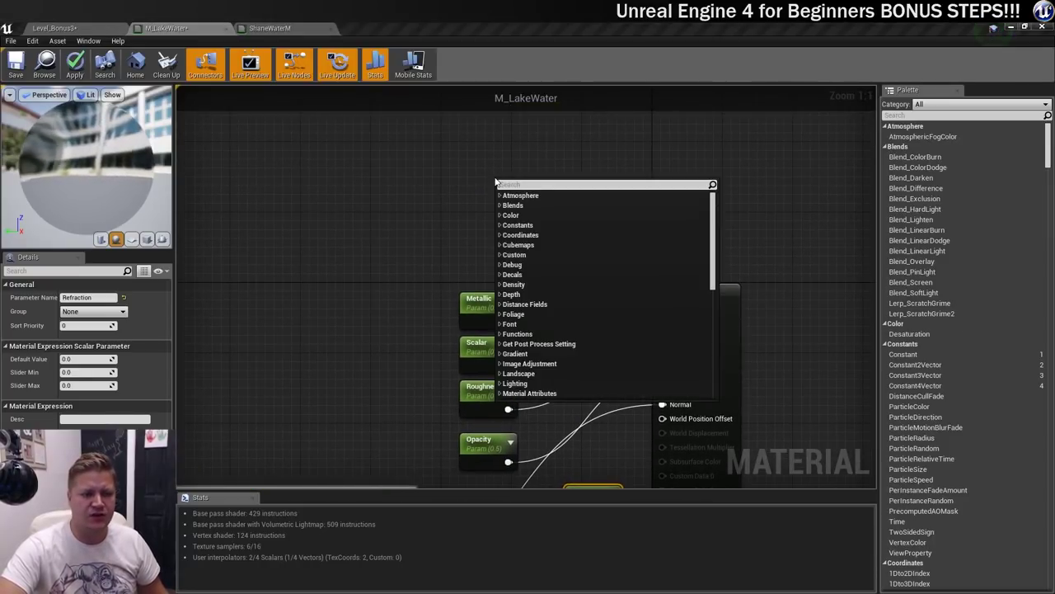
pyautogui.write('vac')
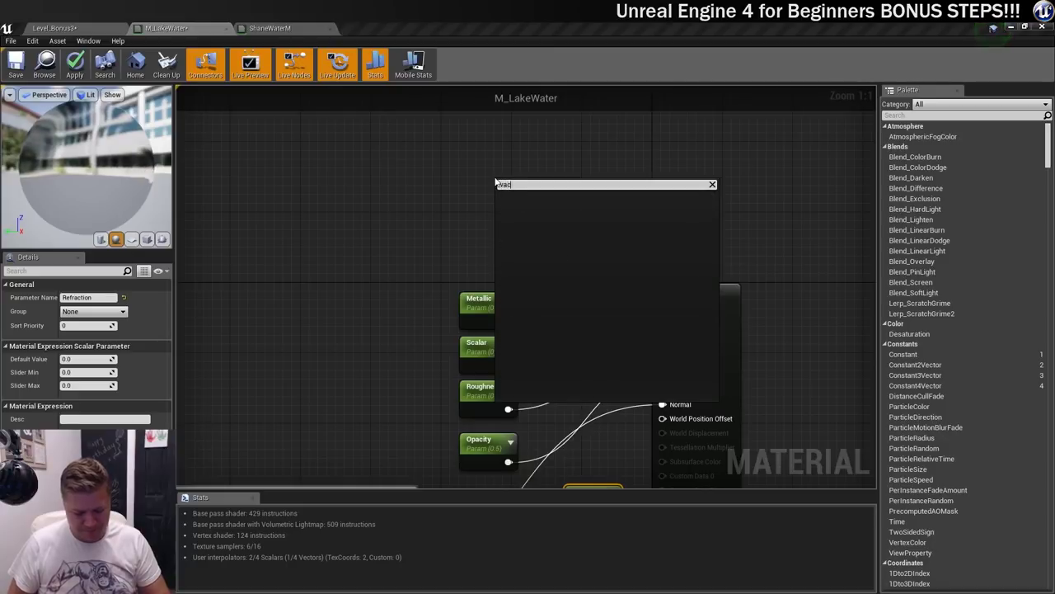
pyautogui.write('tor')
pyautogui.press('BackSpace')
pyautogui.press('BackSpace')
pyautogui.press('BackSpace')
pyautogui.press('BackSpace')
pyautogui.write('ector')
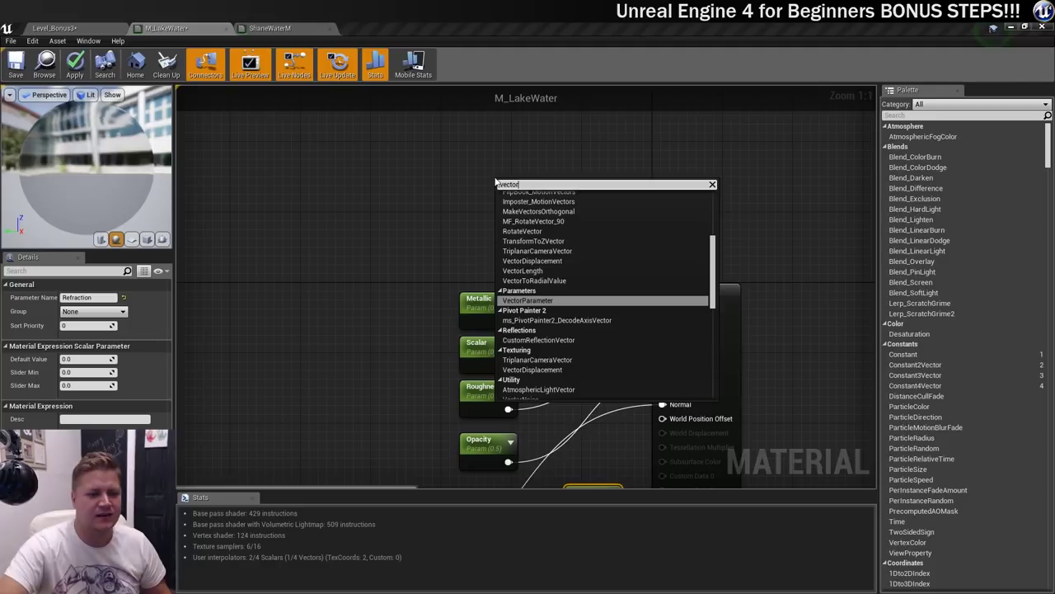
pyautogui.click(540, 305)
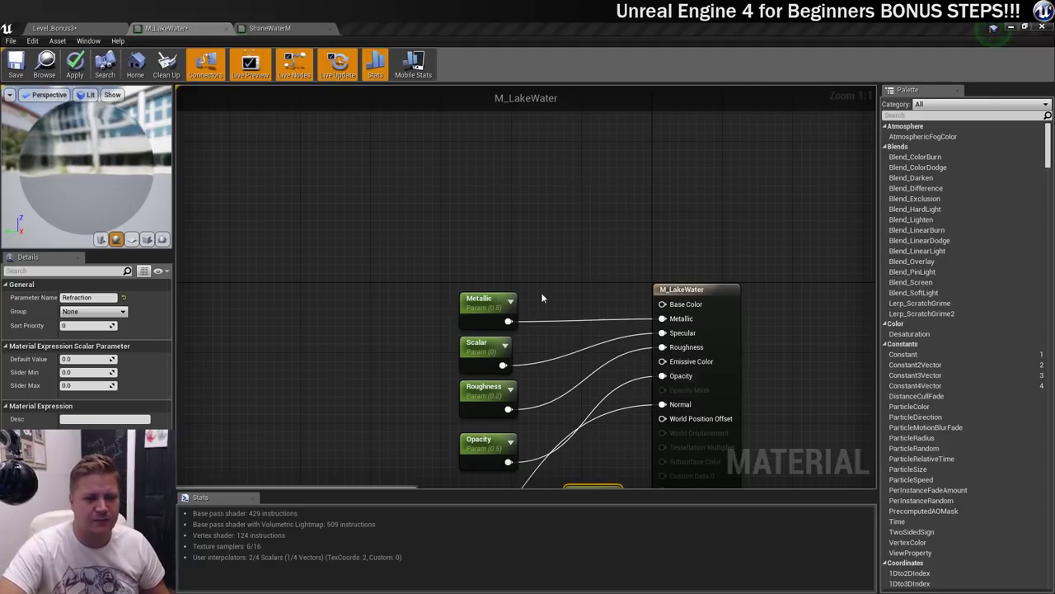
pyautogui.moveTo(505, 162); pyautogui.dragTo(479, 152)
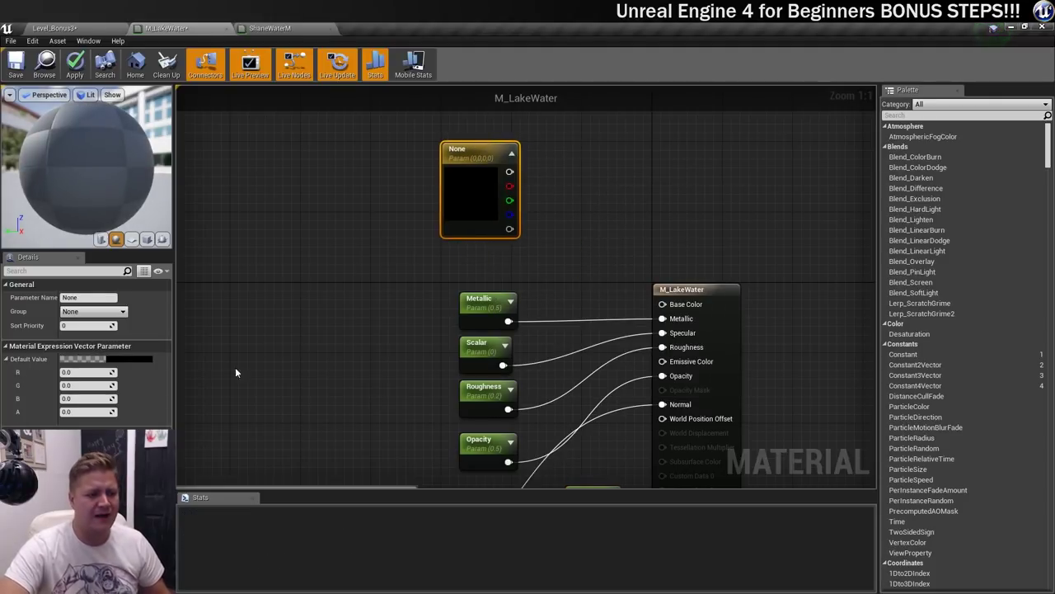
# - Set the vector parameter's default color to white with R, G and B at 1.0, and shift the node slightly farther from the result node
pyautogui.click(118, 360)
pyautogui.moveTo(281, 353); pyautogui.dragTo(281, 335)
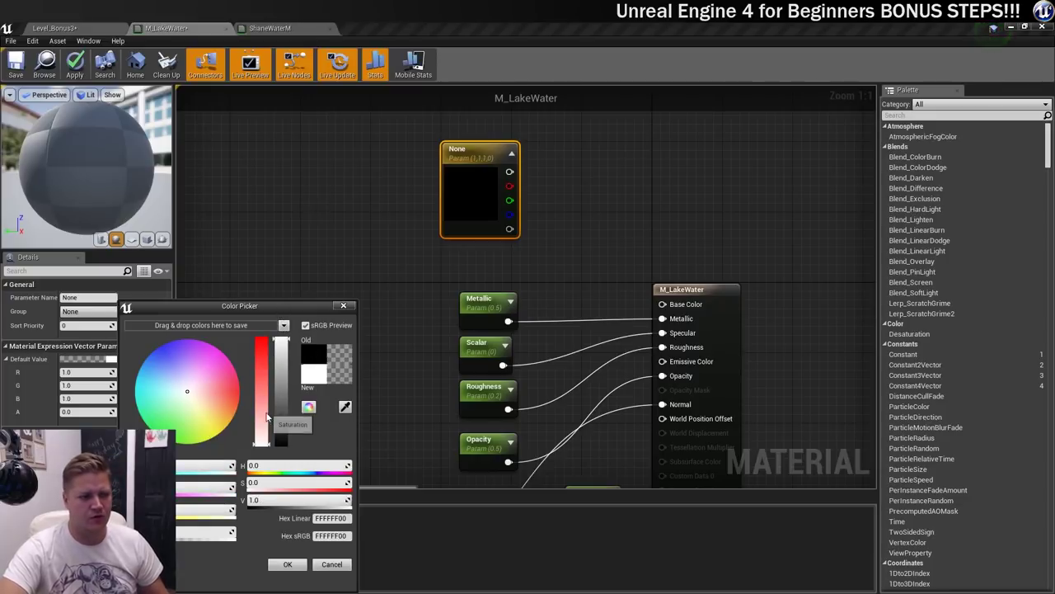
pyautogui.click(288, 564)
pyautogui.moveTo(481, 145); pyautogui.dragTo(457, 125)
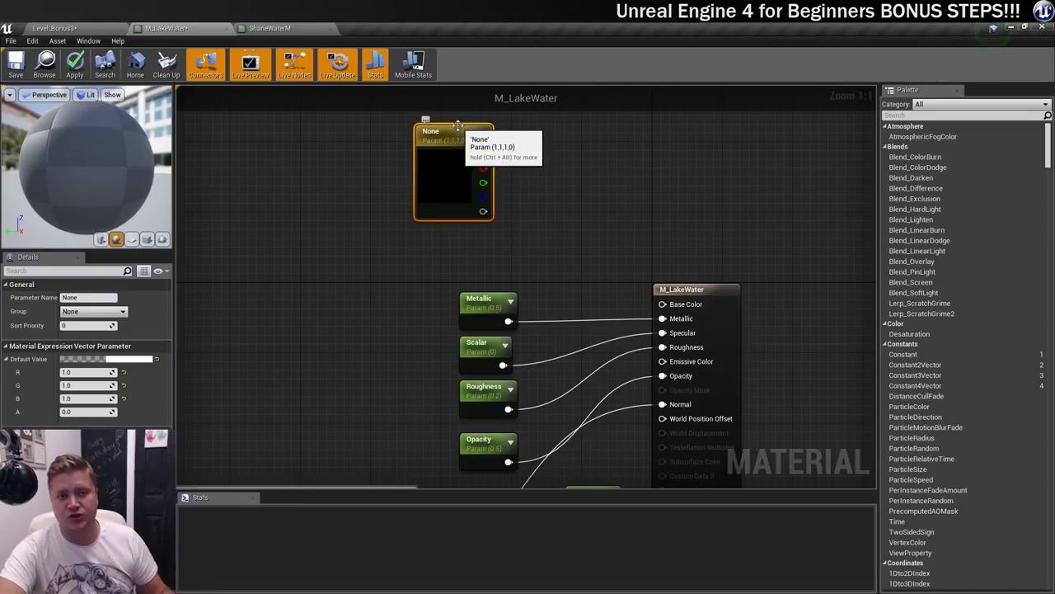
# - Add a Linear Interpolate node, connecting the vector parameter to its B input and its output to the material's Base Color
pyautogui.rightClick(560, 190)
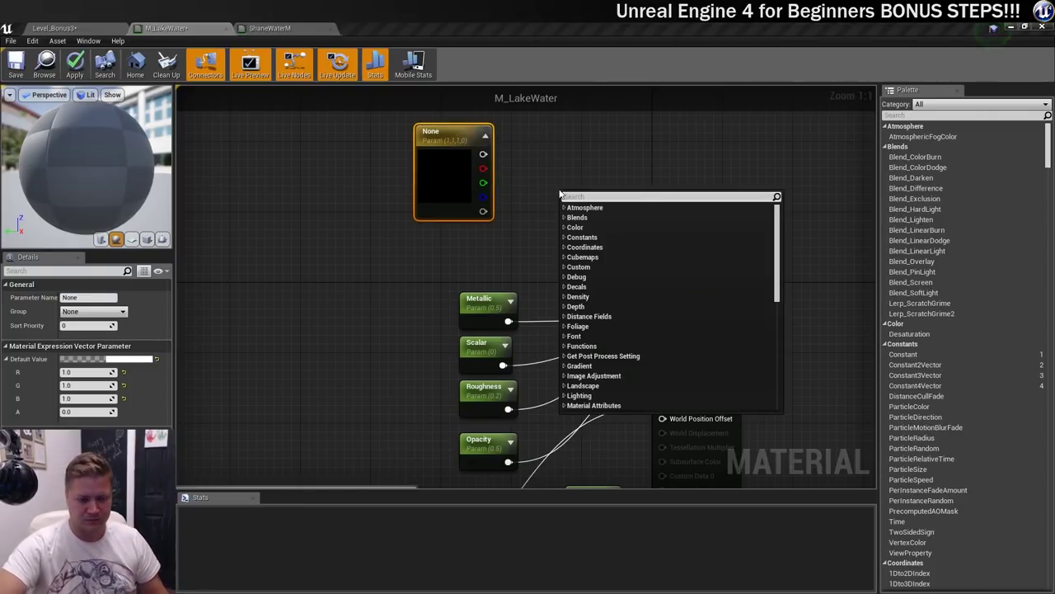
pyautogui.write('lerp')
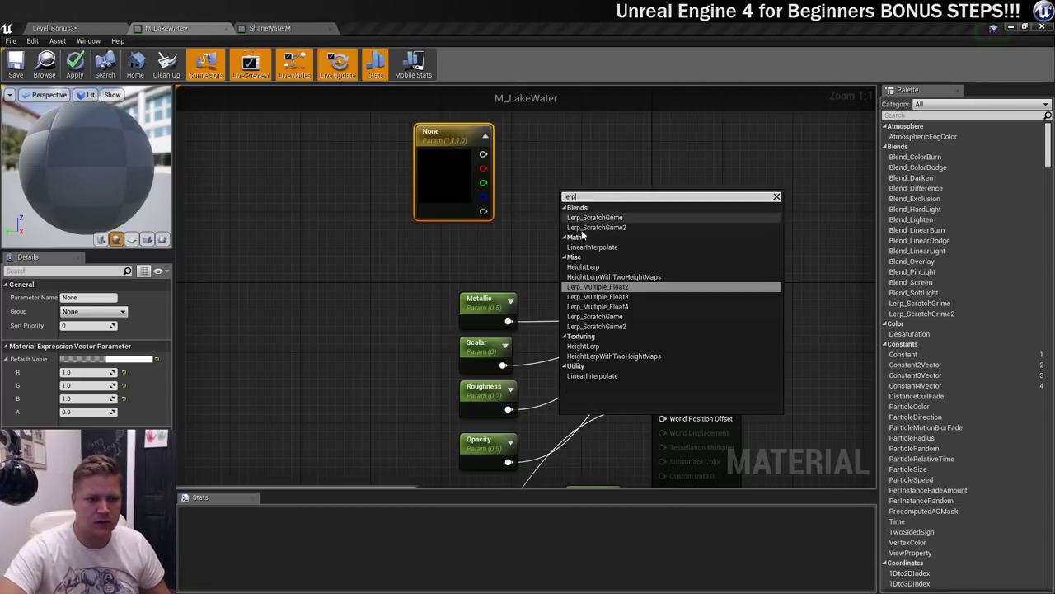
pyautogui.click(613, 247)
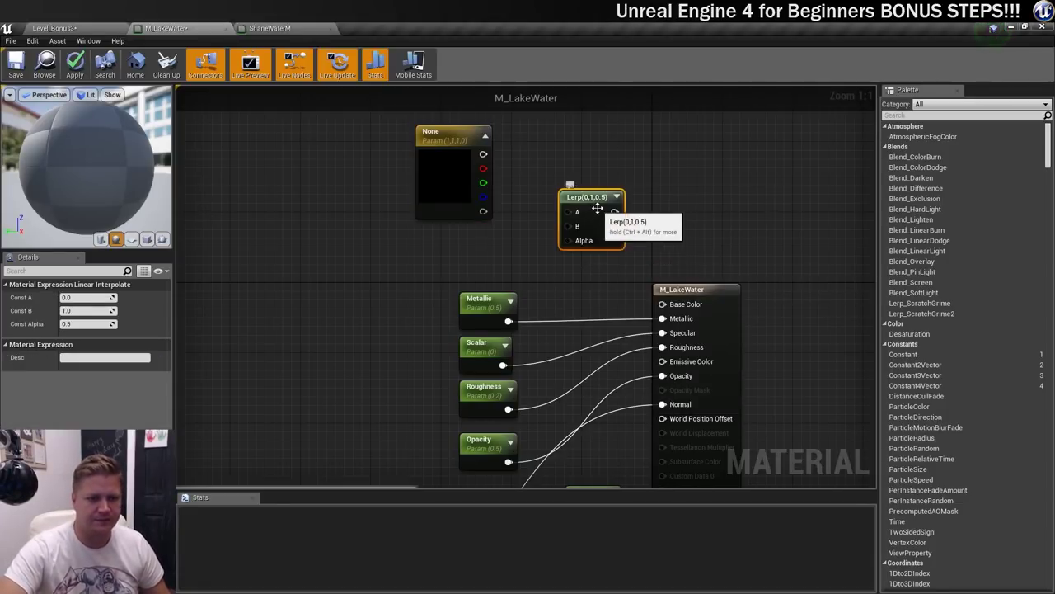
pyautogui.moveTo(593, 201); pyautogui.dragTo(569, 218)
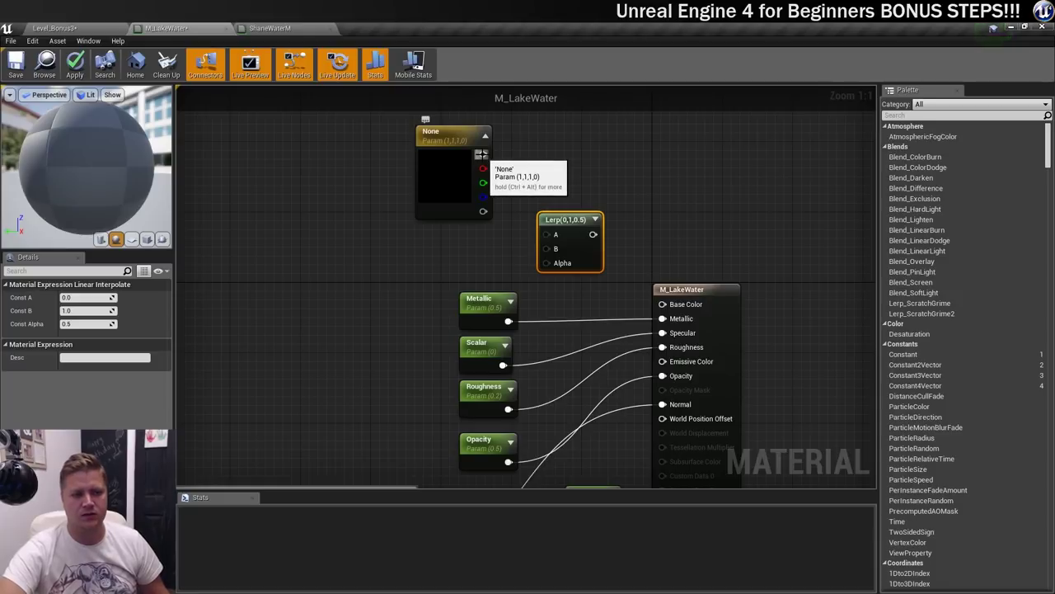
pyautogui.moveTo(481, 154); pyautogui.dragTo(545, 249)
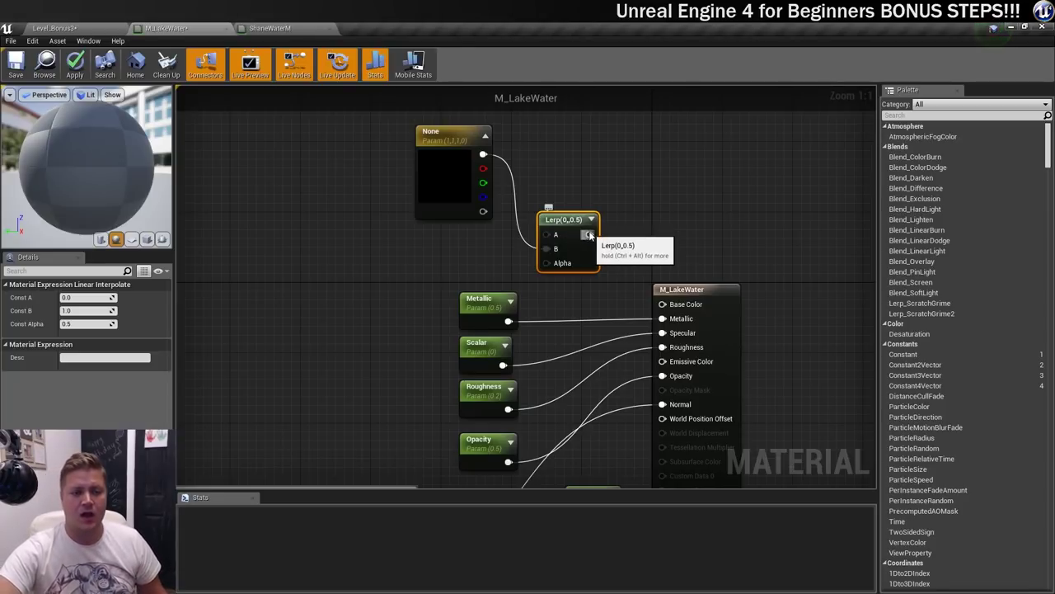
pyautogui.moveTo(590, 235); pyautogui.dragTo(662, 307)
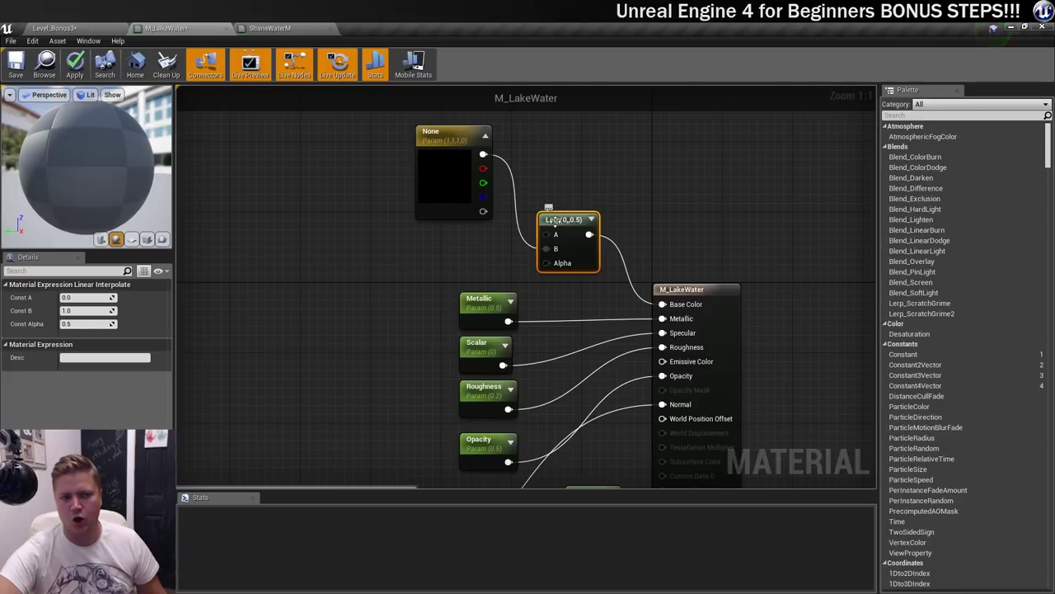
# - Add a Fresnel node beside the Base Color Lerp and connect it to that Lerp's Alpha input
pyautogui.moveTo(497, 268); pyautogui.dragTo(641, 268, button='right')
pyautogui.scroll(-1, 640, 268)
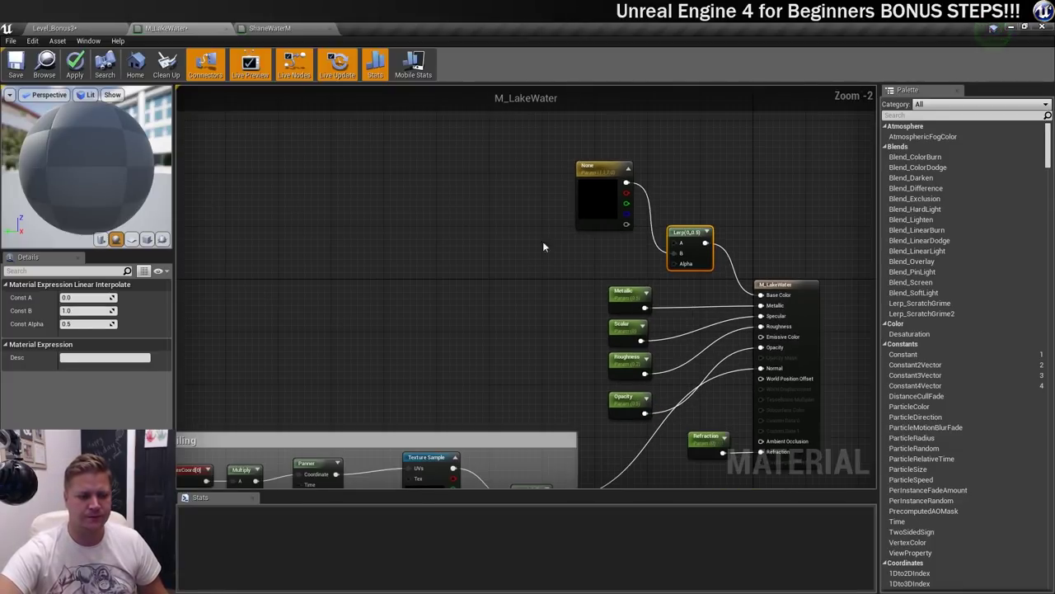
pyautogui.scroll(-1, 508, 273)
pyautogui.rightClick(523, 273)
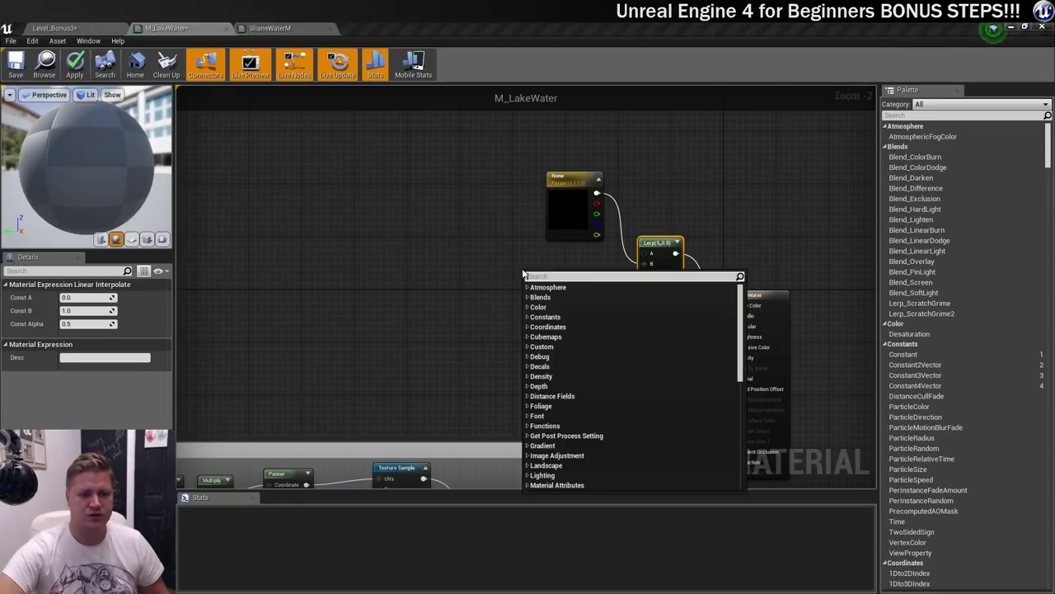
pyautogui.write('fresnel')
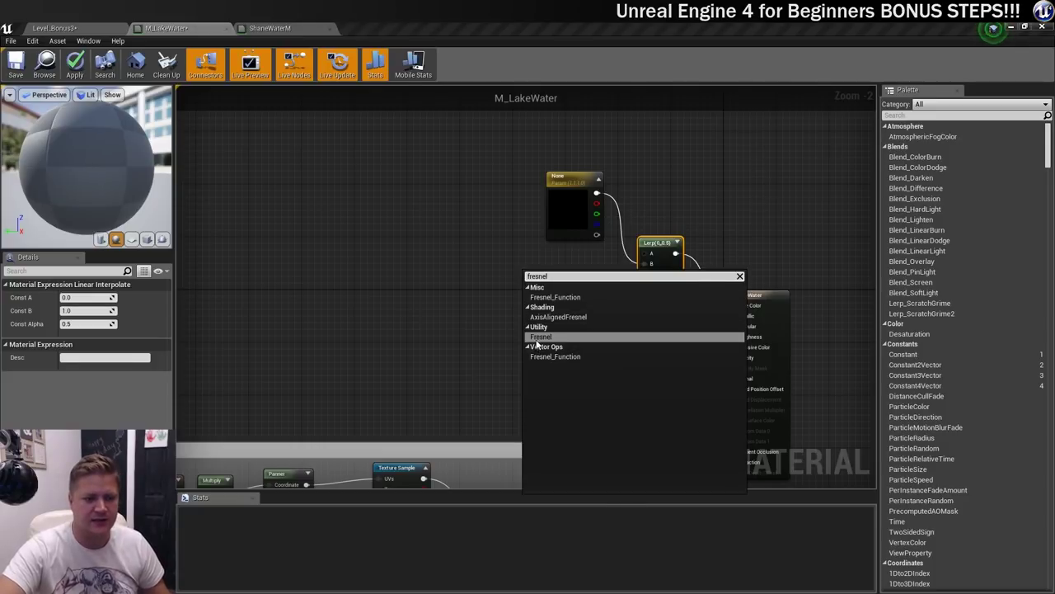
pyautogui.click(540, 337)
pyautogui.moveTo(565, 288); pyautogui.dragTo(646, 276)
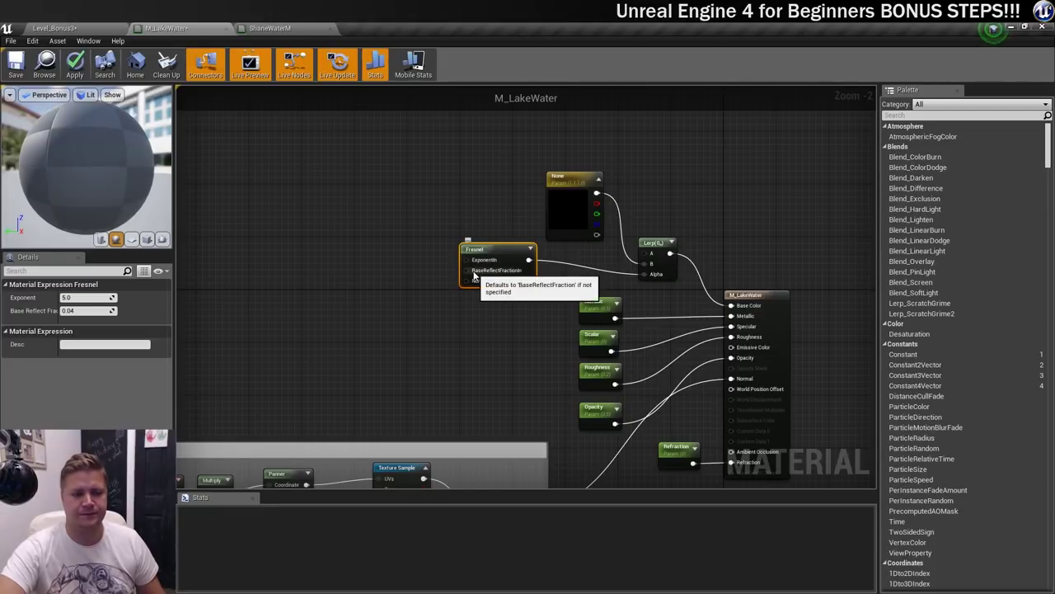
# - Feed the Fresnel node's ExponentIn and BaseReflectFractionIn from two scalar parameters stacked neatly beside it
pyautogui.moveTo(467, 270); pyautogui.dragTo(397, 242)
pyautogui.write('scal')
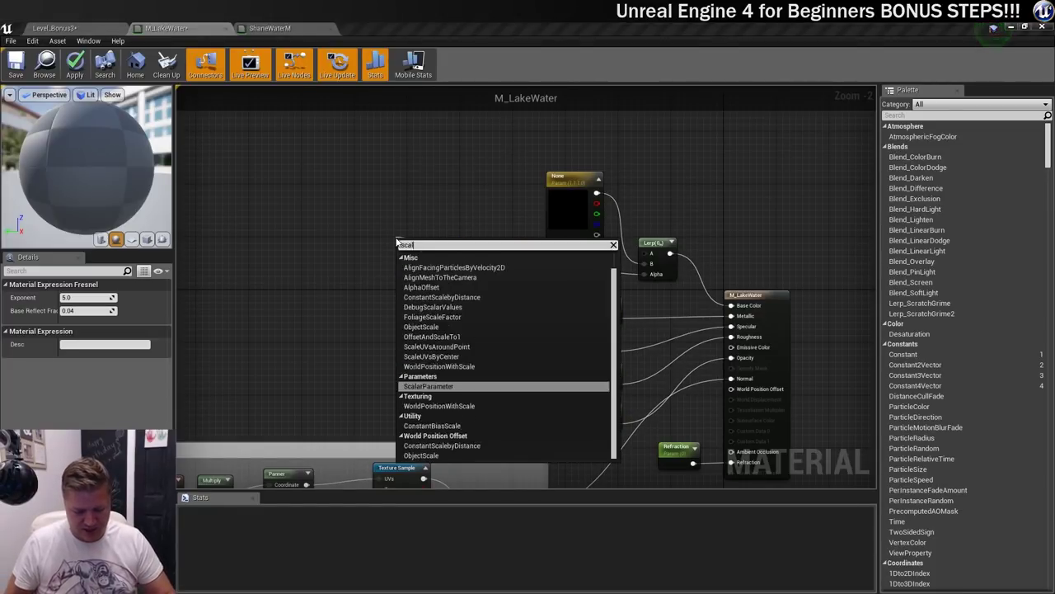
pyautogui.write('ar')
pyautogui.press('Return')
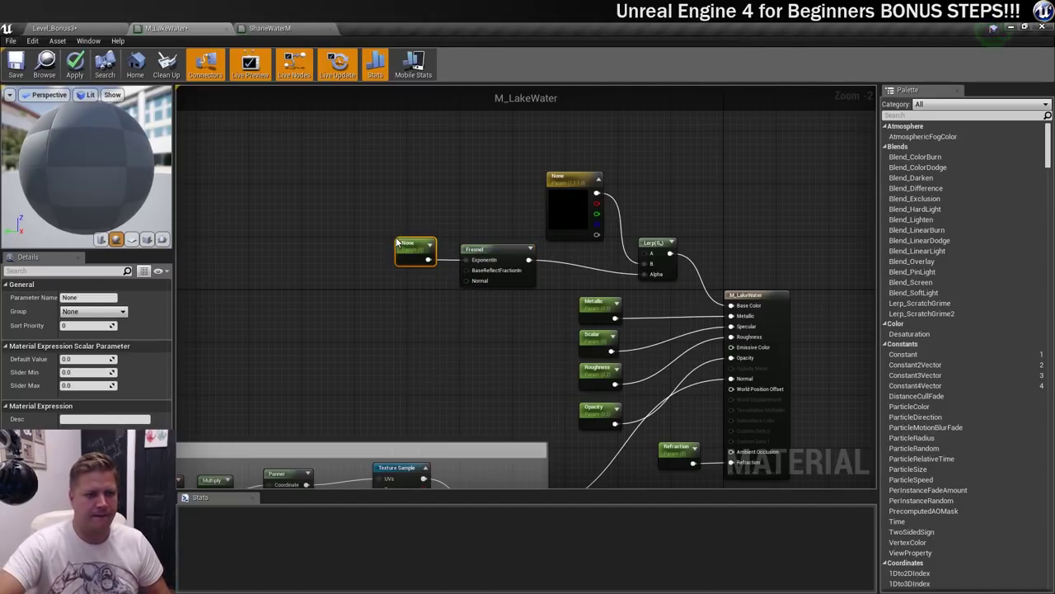
pyautogui.hotkey('ctrl', 'w')
pyautogui.moveTo(416, 246)
pyautogui.mouseDown()
pyautogui.moveTo(402, 278)
pyautogui.moveTo(441, 317)
pyautogui.moveTo(466, 270)
pyautogui.moveTo(402, 237)
pyautogui.mouseUp()
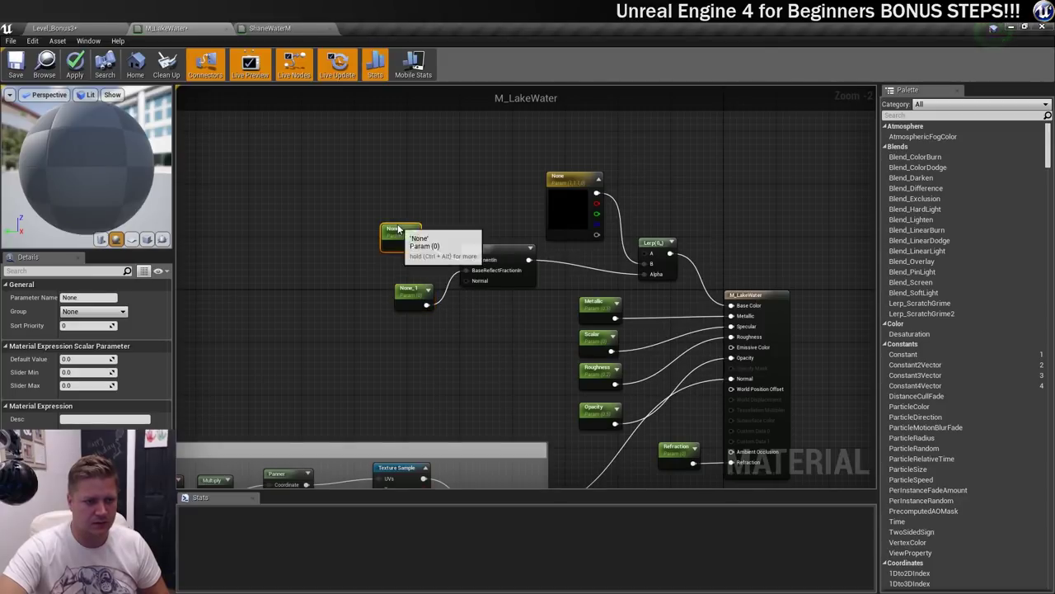
pyautogui.moveTo(409, 300); pyautogui.dragTo(398, 279)
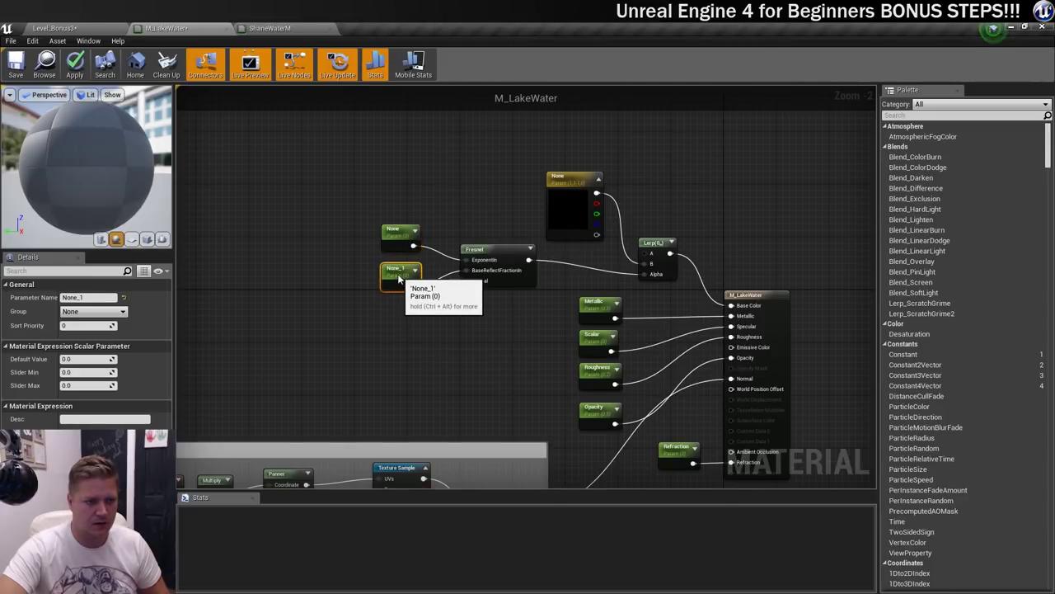
# - Name the Fresnel's two scalar parameters ExponentIn and BaseReflect, matching the inputs they feed
pyautogui.click(400, 233)
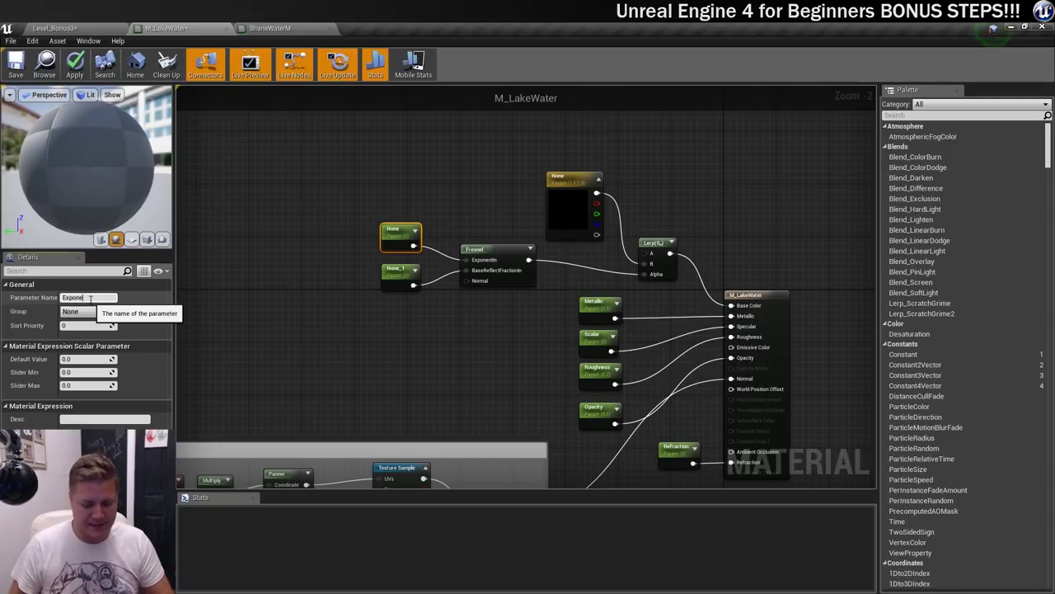
pyautogui.press('Return')
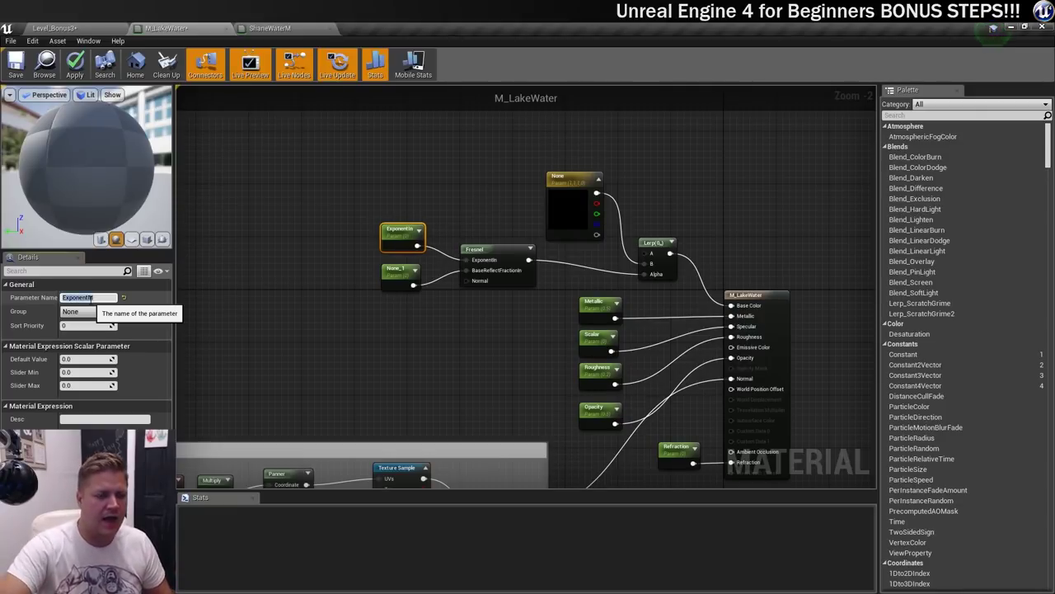
pyautogui.click(397, 274)
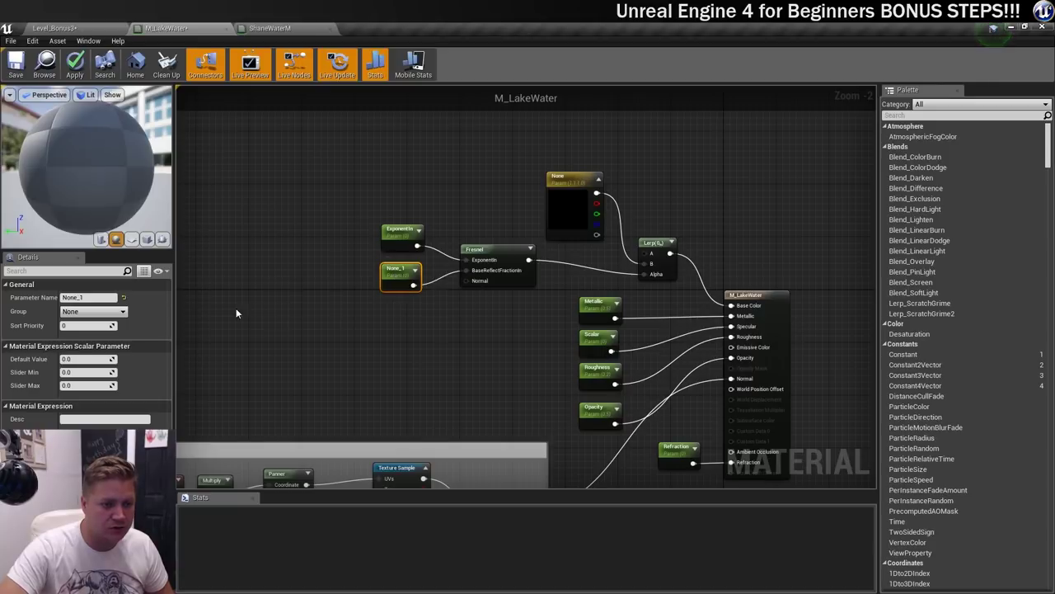
pyautogui.click(86, 297)
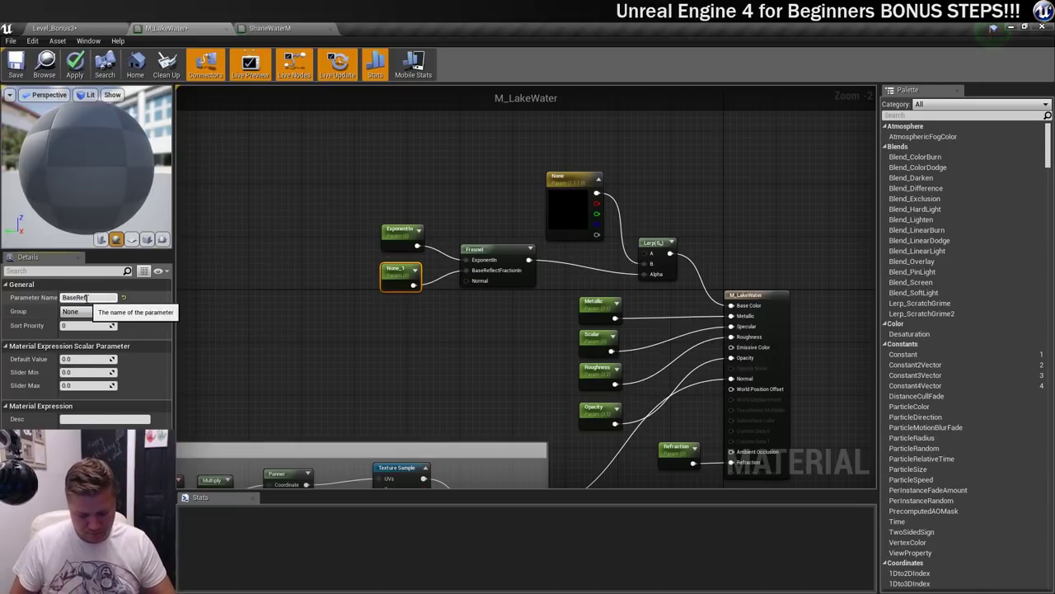
pyautogui.press('Return')
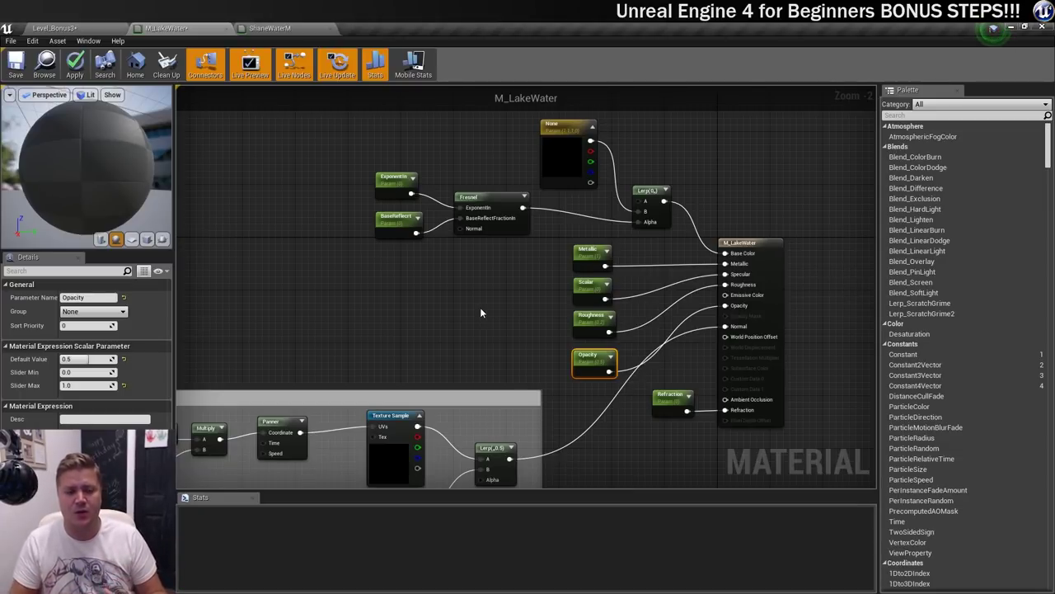
# - Set the Roughness parameter's default value to 0.1 and the Opacity parameter's to 1.0
pyautogui.click(587, 250)
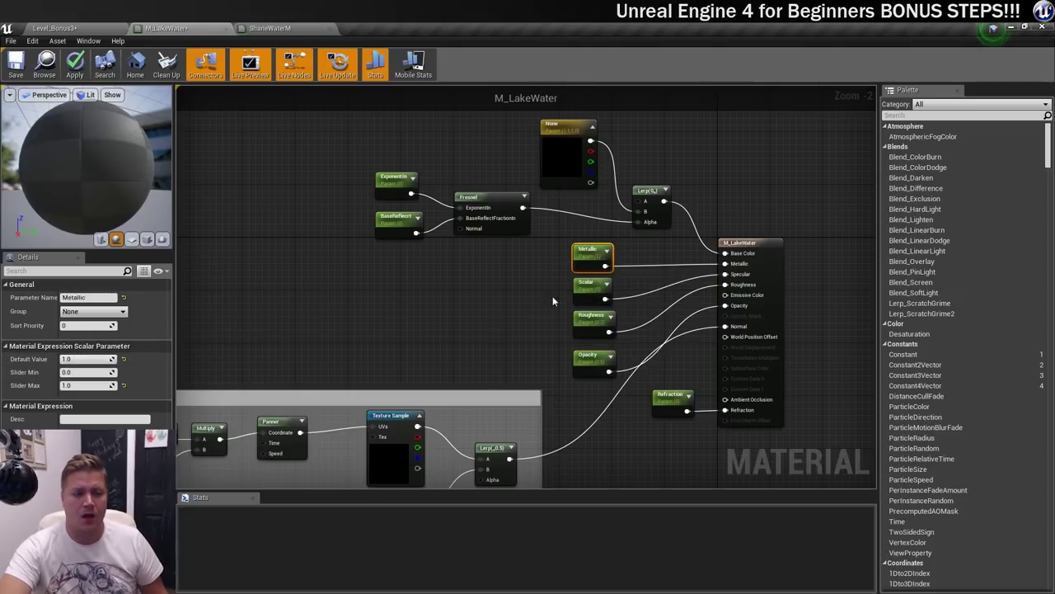
pyautogui.click(594, 324)
pyautogui.click(89, 358)
pyautogui.write('0.1')
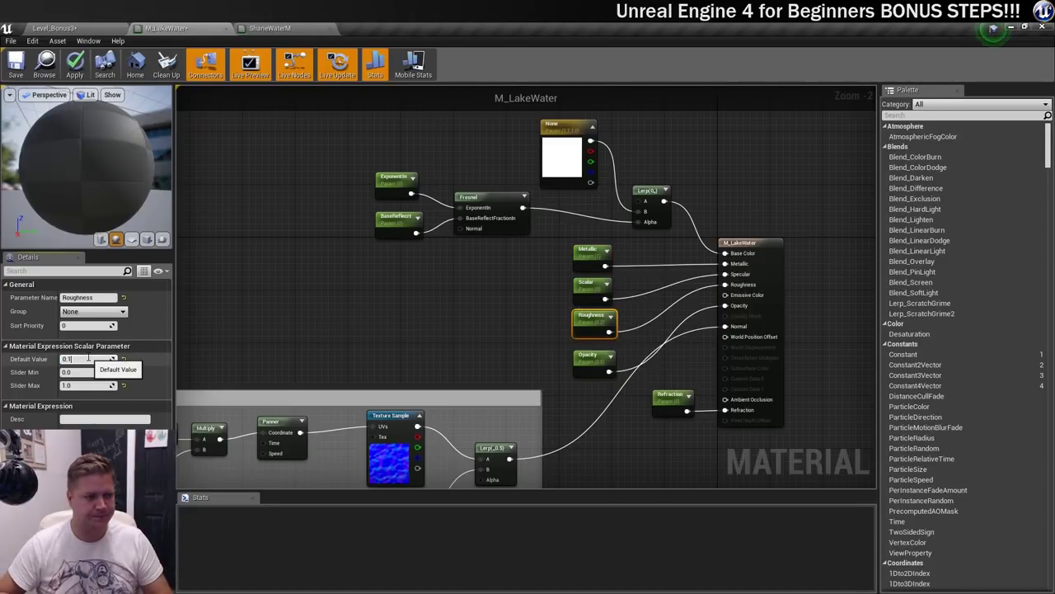
pyautogui.press('Return')
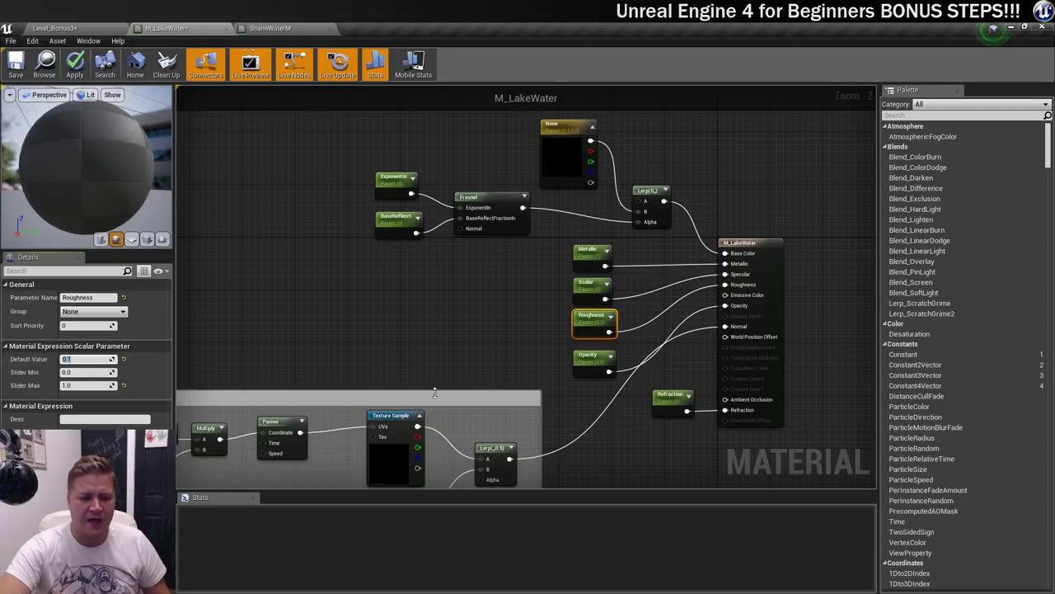
pyautogui.click(586, 354)
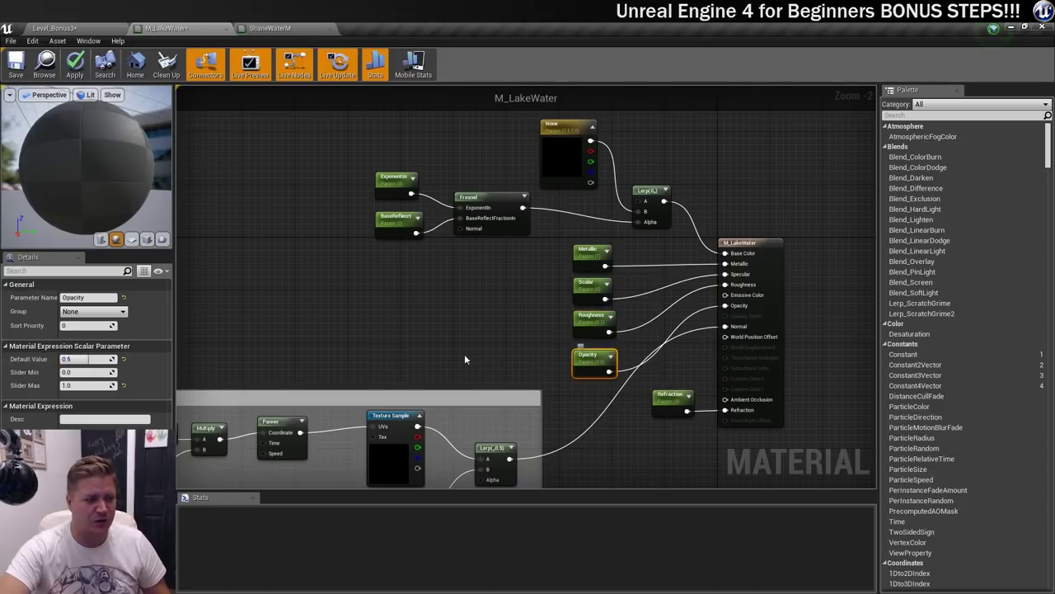
pyautogui.click(73, 360)
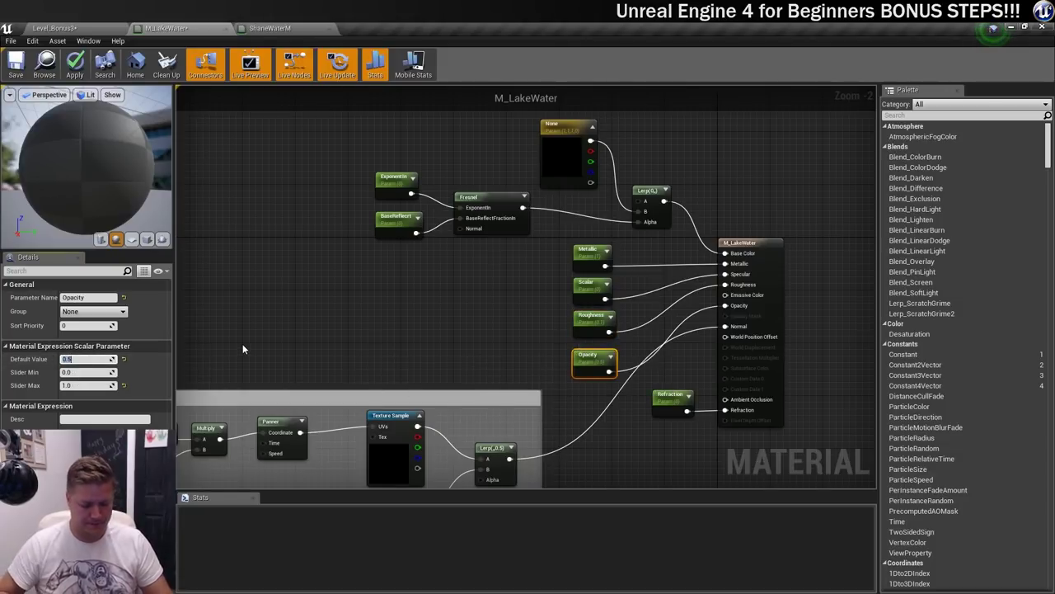
pyautogui.press('Return')
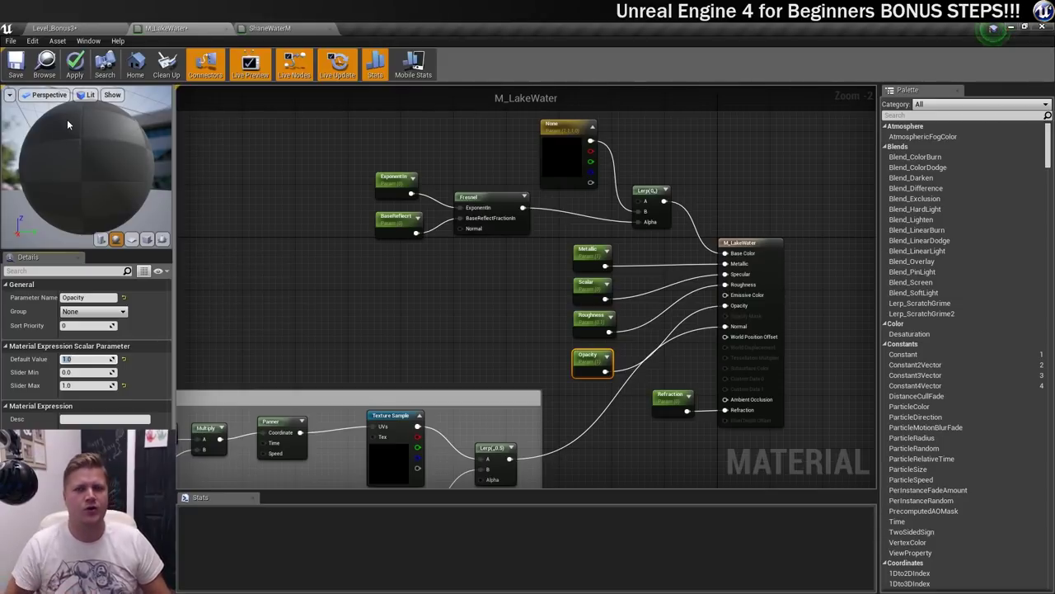
# - Save the M_LakeWater material and return to Level_Bonus3 with the material selected in the Materials folder
pyautogui.moveTo(114, 178); pyautogui.dragTo(72, 166)
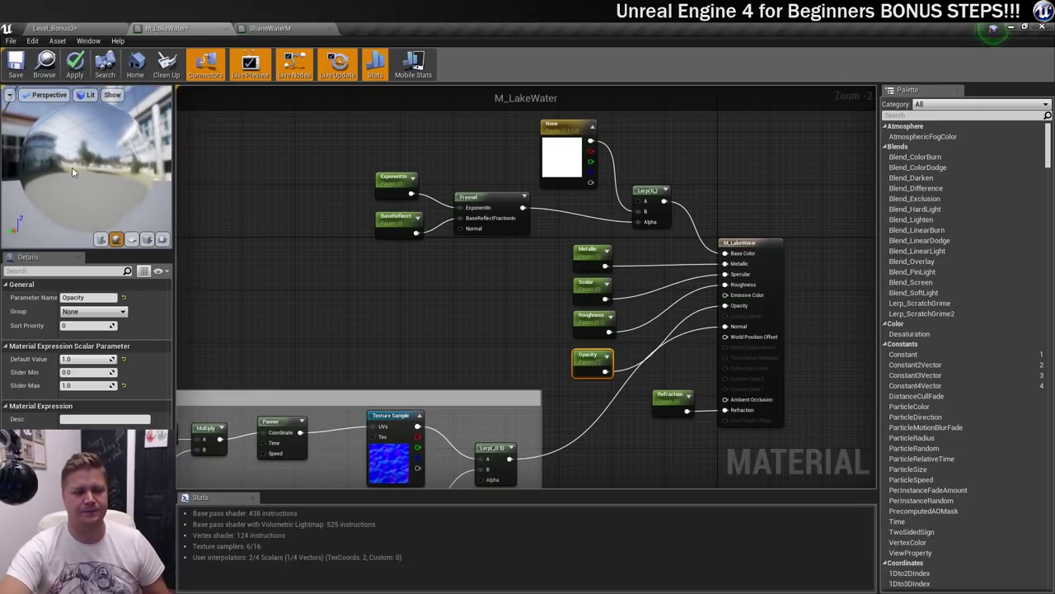
pyautogui.click(16, 66)
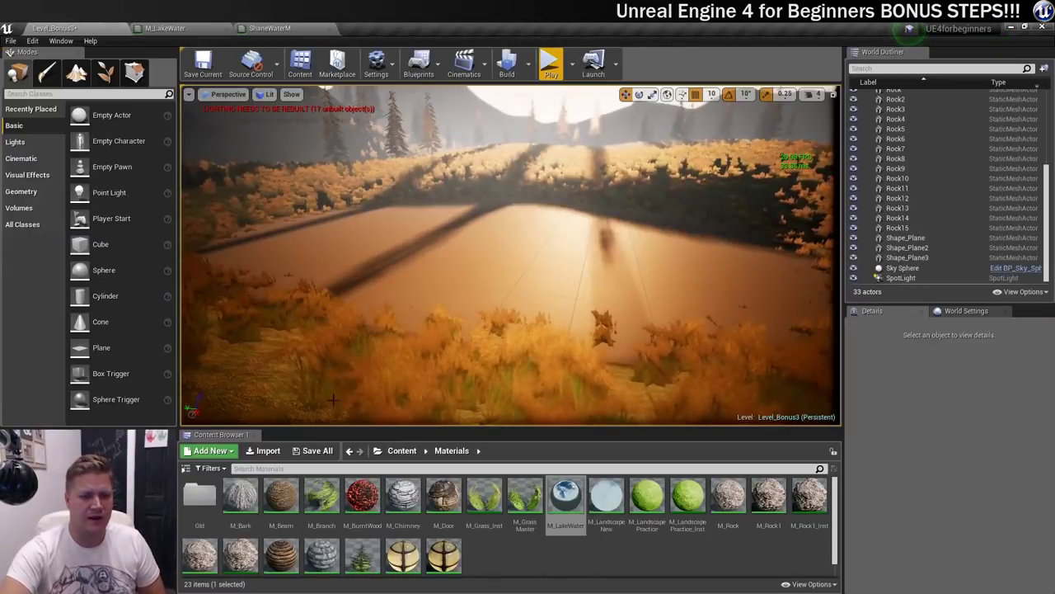
pyautogui.rightClick(508, 561)
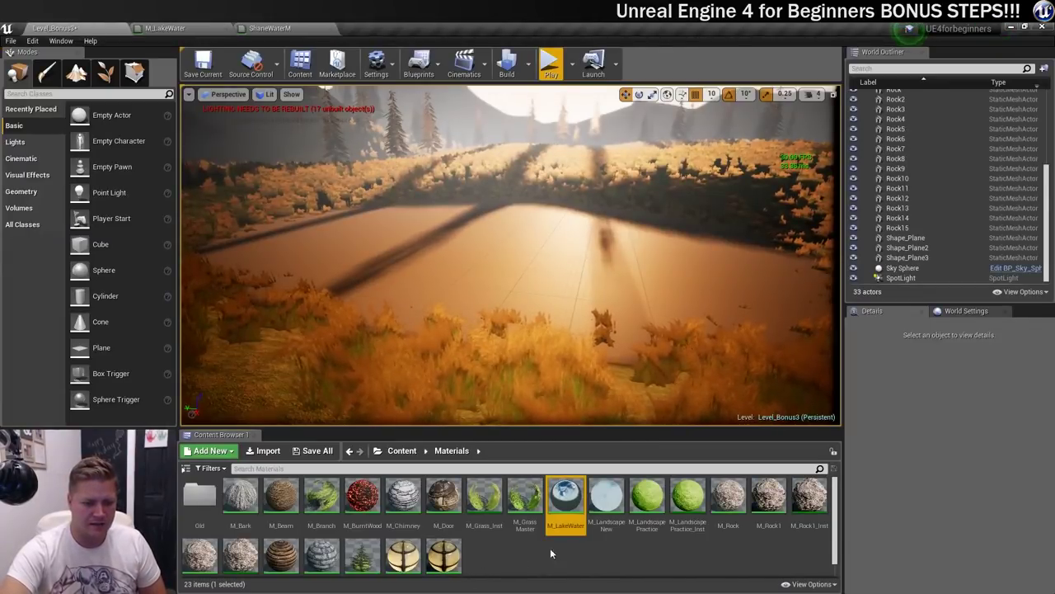
# - Create a material instance of M_LakeWater in the Materials folder, named M_LakeWater_Inst
pyautogui.rightClick(528, 561)
pyautogui.click(511, 566)
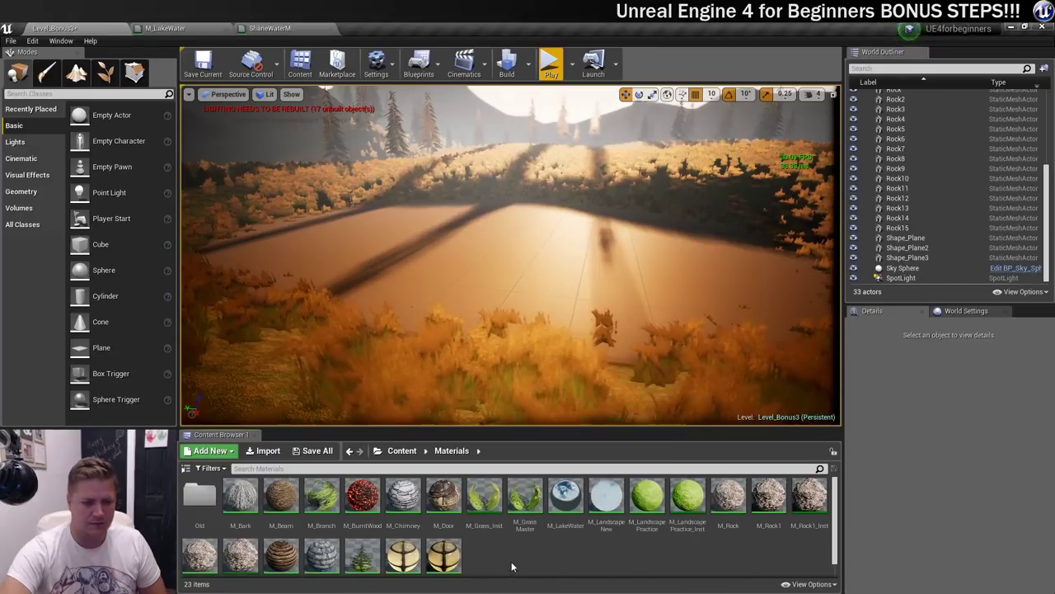
pyautogui.rightClick(564, 493)
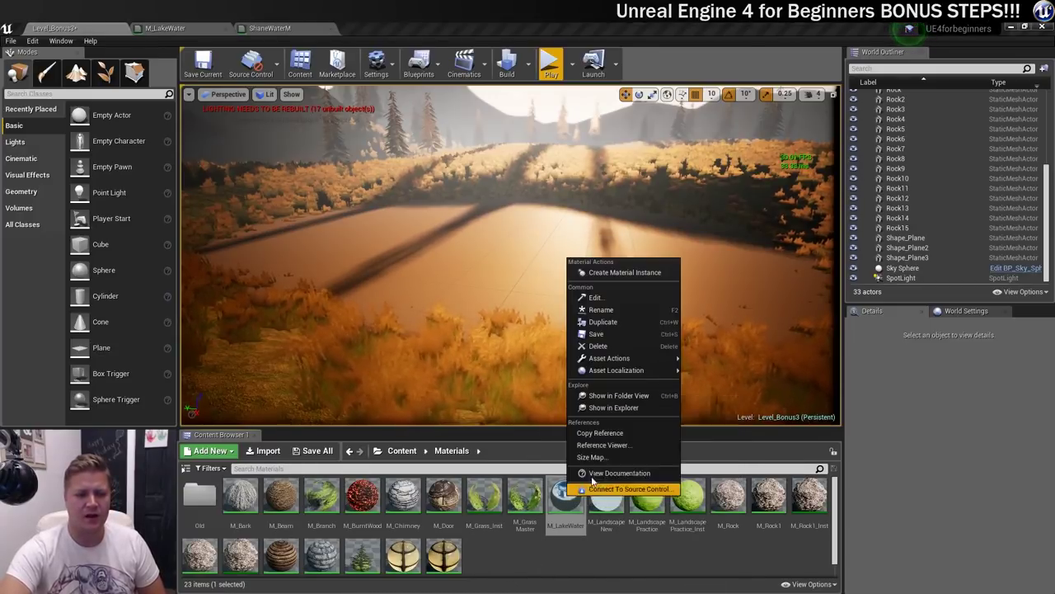
pyautogui.click(614, 271)
pyautogui.press('Return')
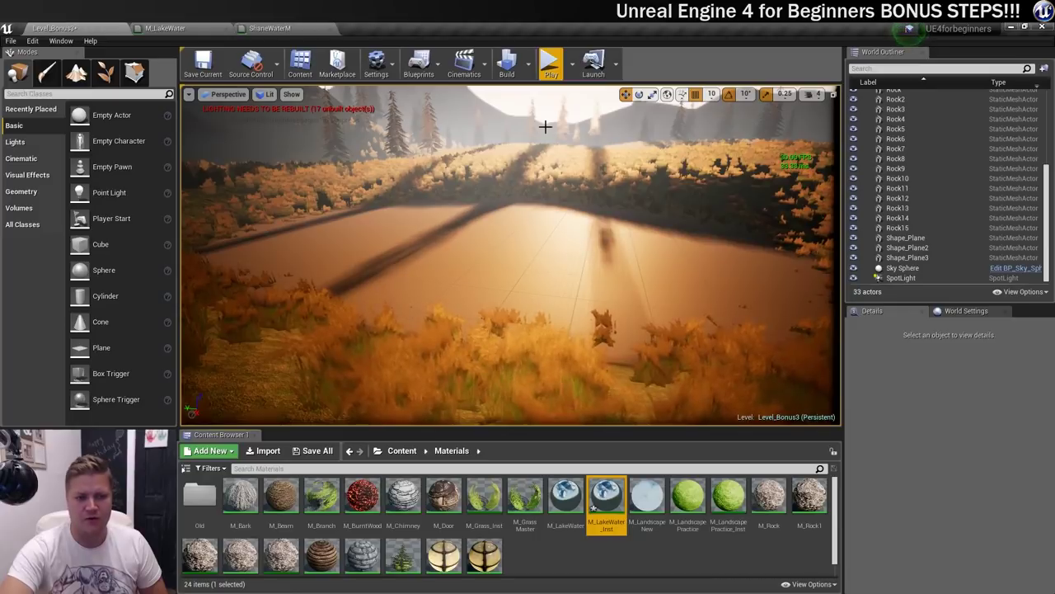
# - Assign the M_LakeWater_Inst material to the new lake's plane, Shape_Plane3, and check how the water surface looks
pyautogui.click(522, 268)
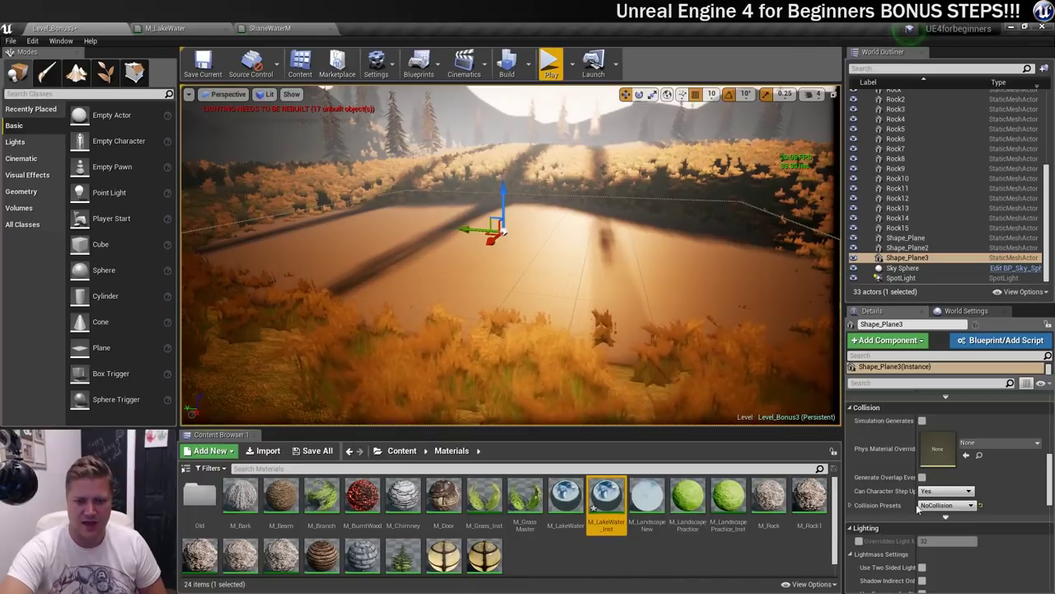
pyautogui.scroll(5, 964, 462)
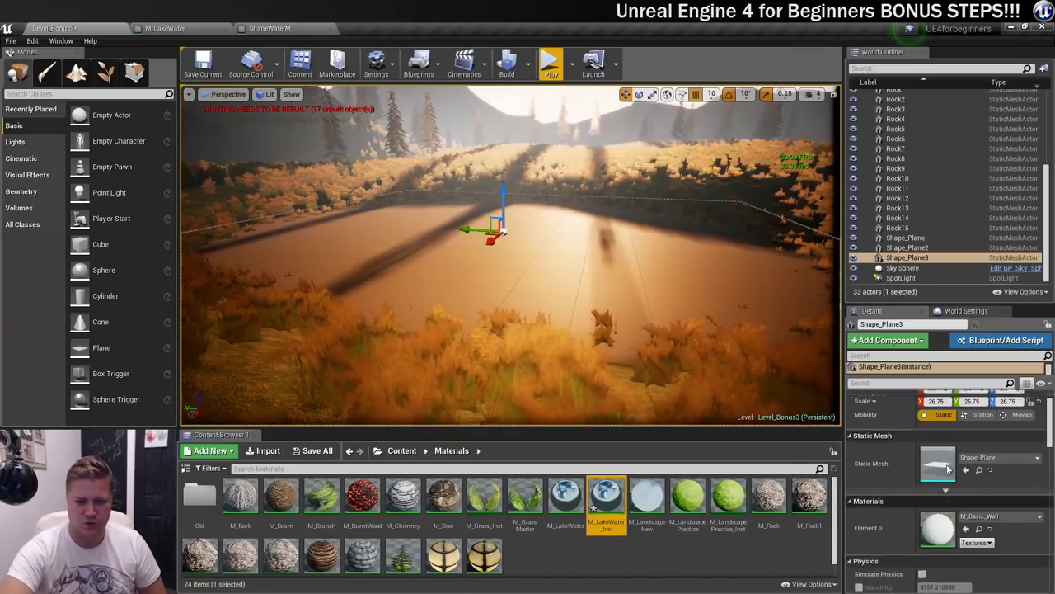
pyautogui.click(966, 528)
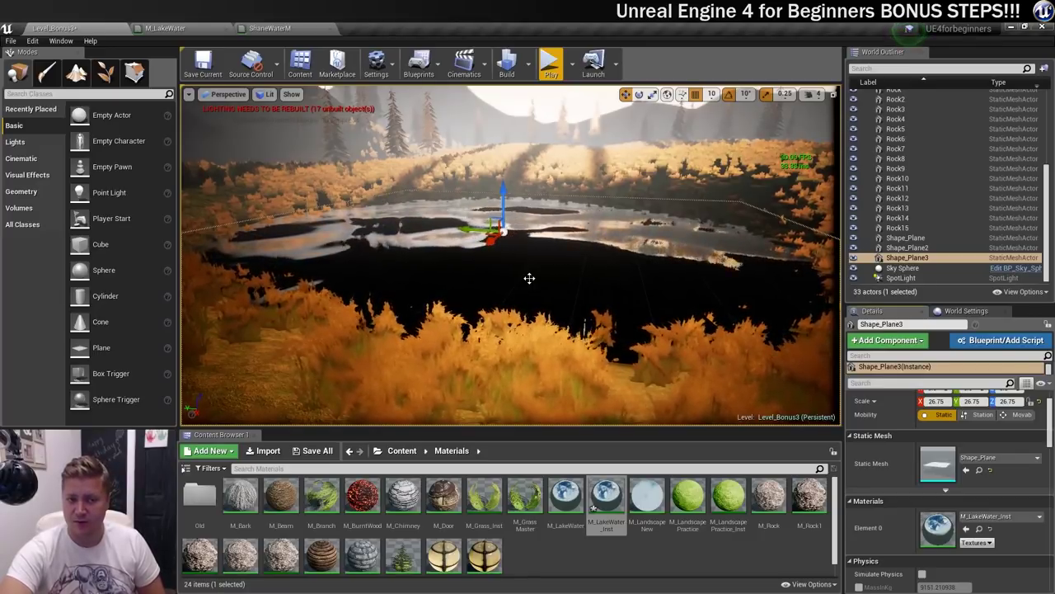
pyautogui.moveTo(563, 278); pyautogui.dragTo(550, 325, button='right')
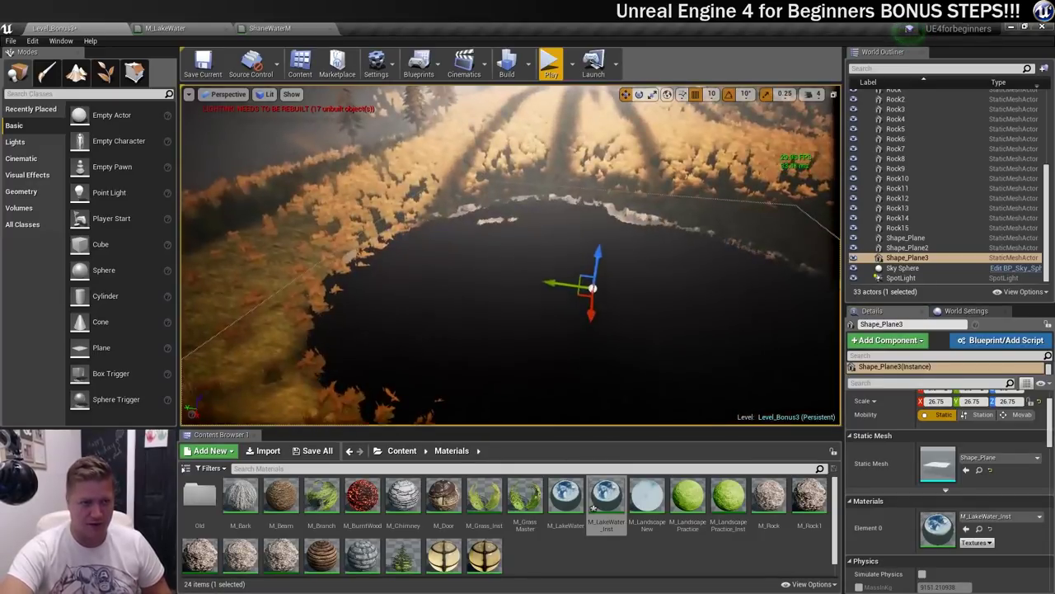
pyautogui.scroll(-5, 594, 275)
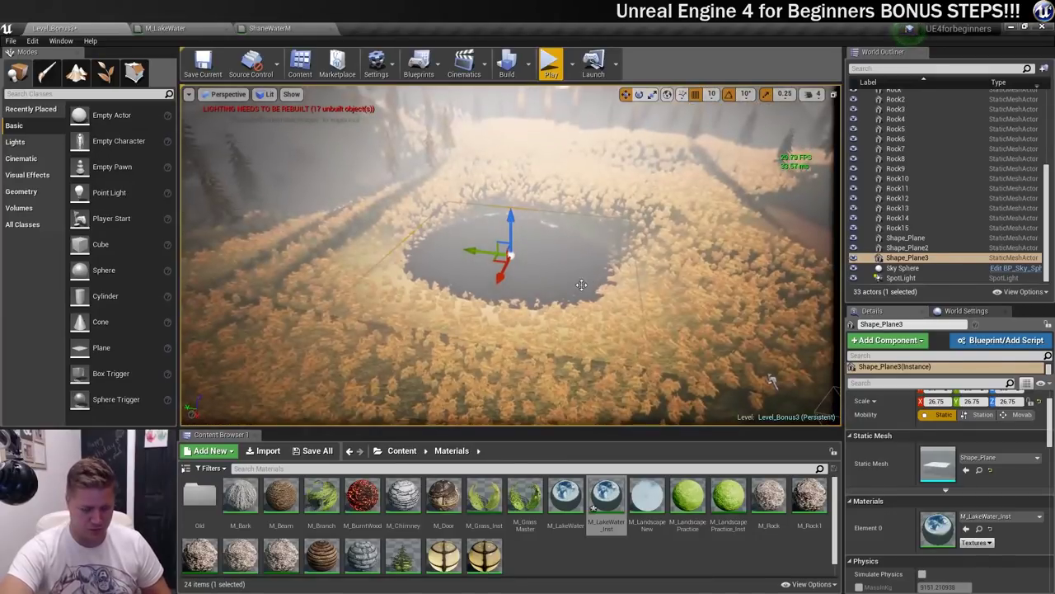
pyautogui.scroll(5, 582, 284)
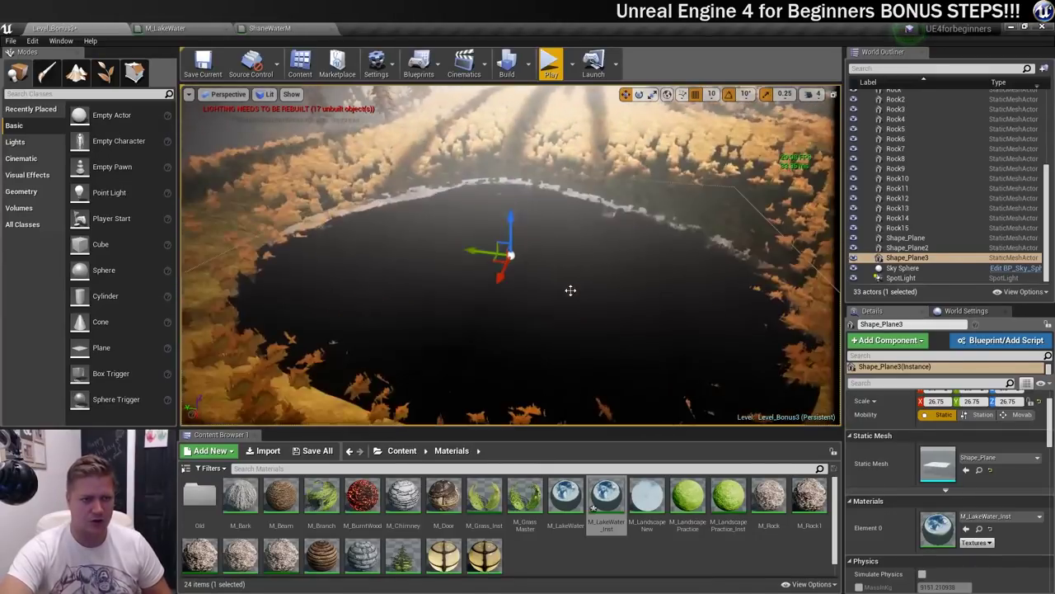
pyautogui.scroll(2, 570, 291)
pyautogui.keyDown('alt'); pyautogui.moveTo(570, 290); pyautogui.dragTo(569, 239); pyautogui.keyUp('alt')
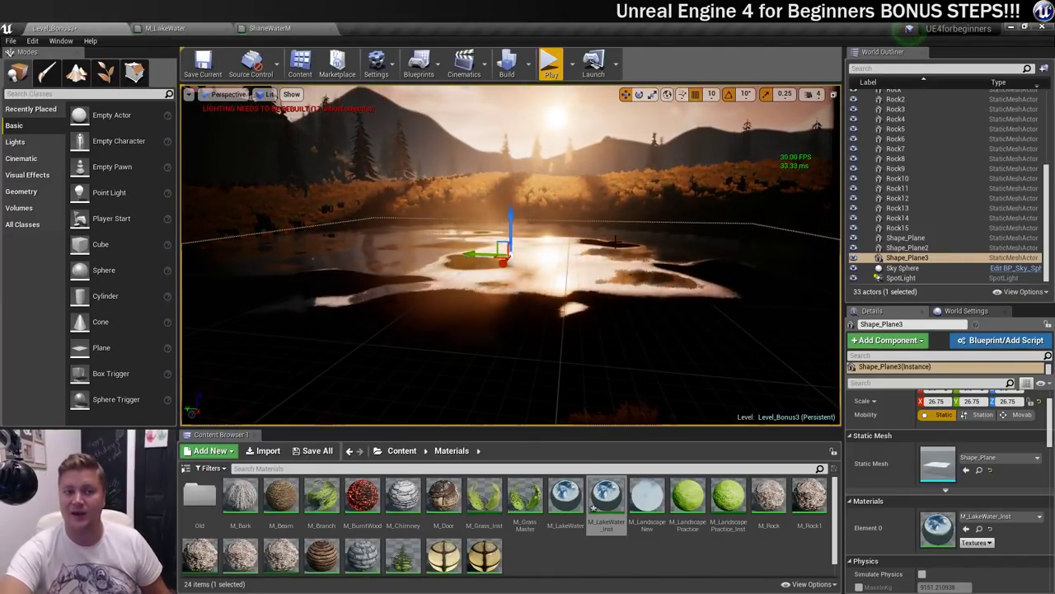
# - Open M_LakeWater_Inst in a separate window beside the level view with readable parameter names, and override its Tiling with 12
pyautogui.doubleClick(608, 495)
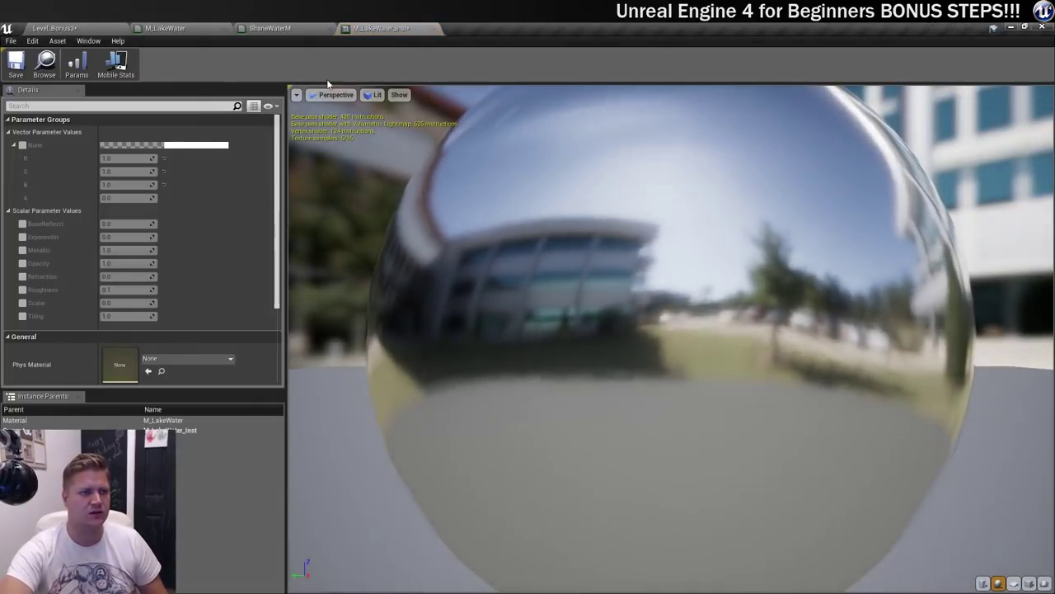
pyautogui.moveTo(379, 28); pyautogui.dragTo(665, 99)
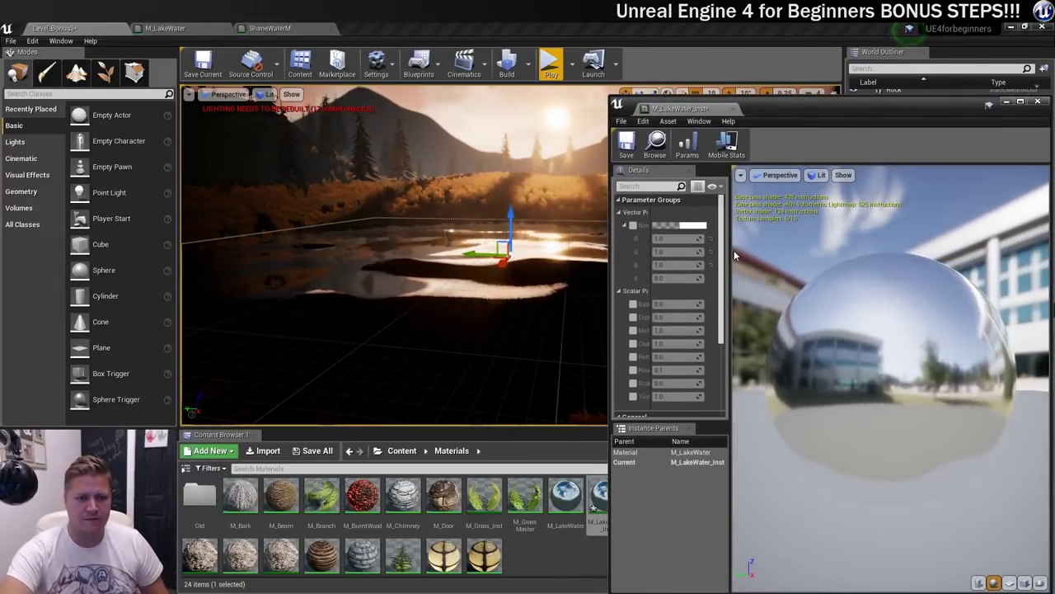
pyautogui.moveTo(732, 254); pyautogui.dragTo(829, 260)
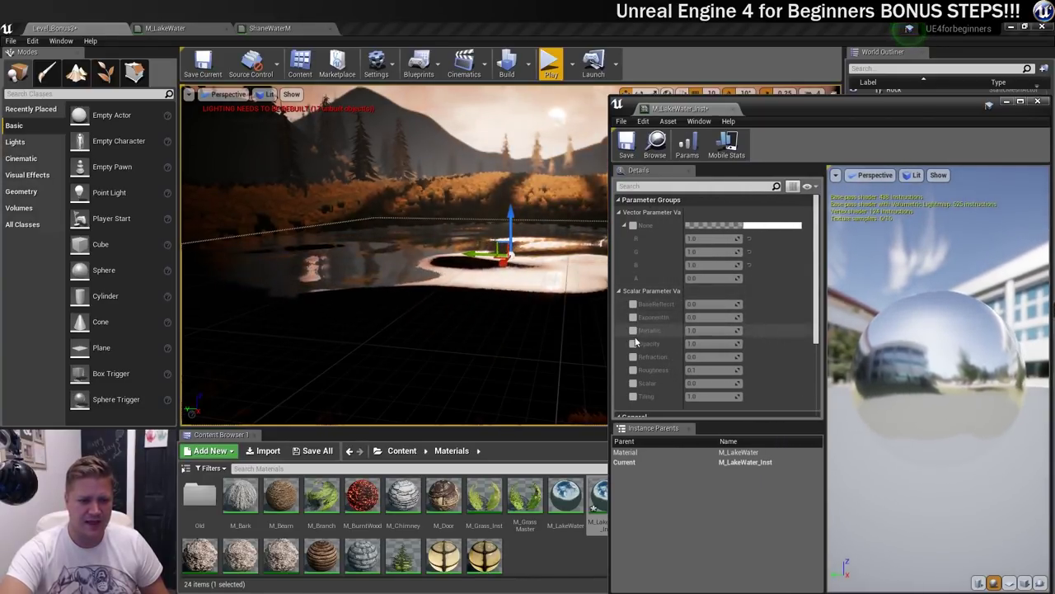
pyautogui.click(633, 396)
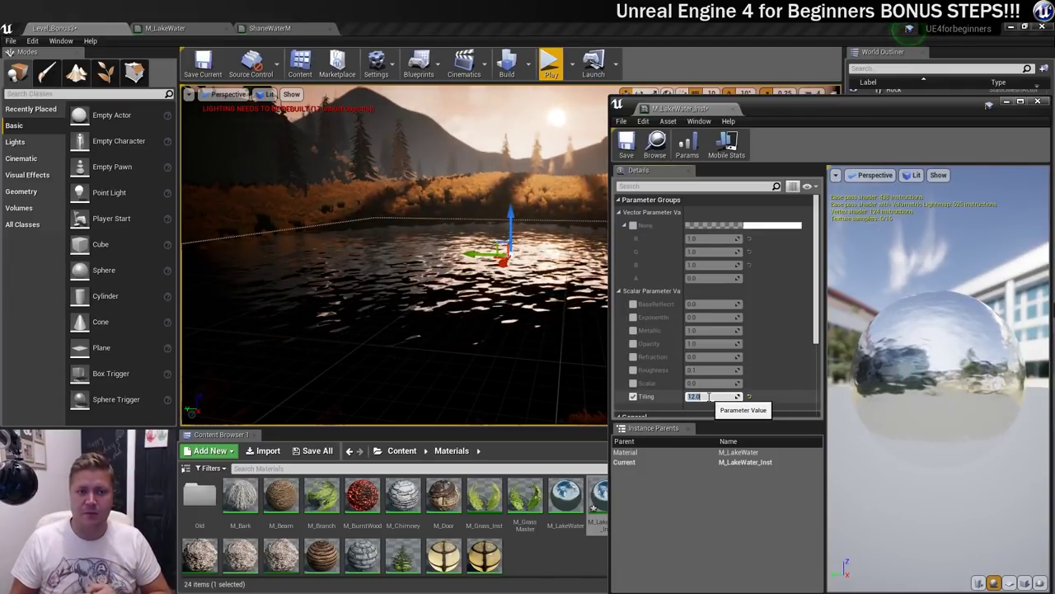
# - Override the instance's vector parameter with a light blue water color of about R 0.53, G 0.77, B 1.0
pyautogui.click(633, 226)
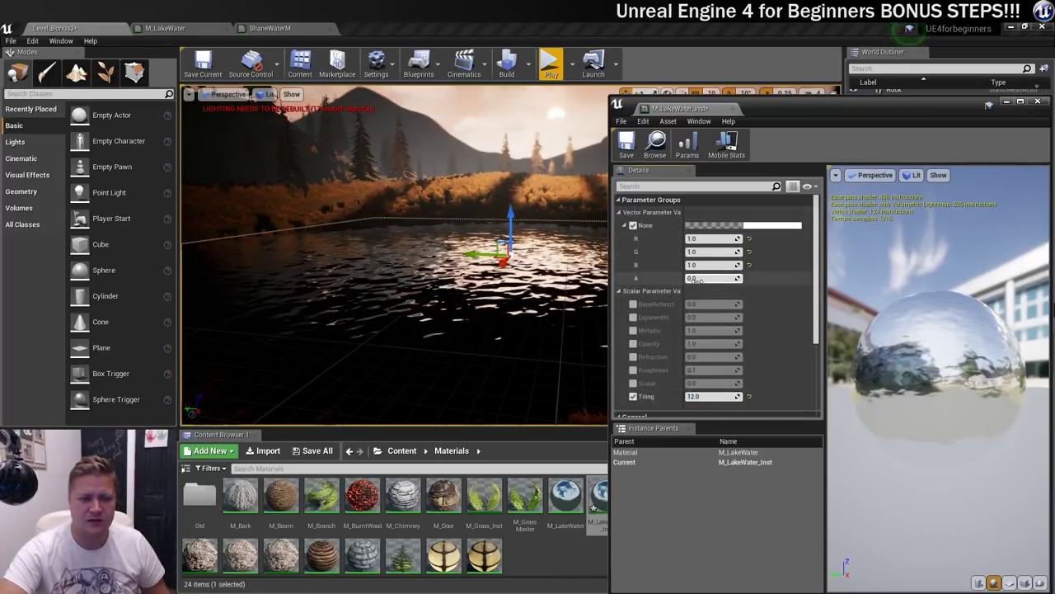
pyautogui.click(758, 227)
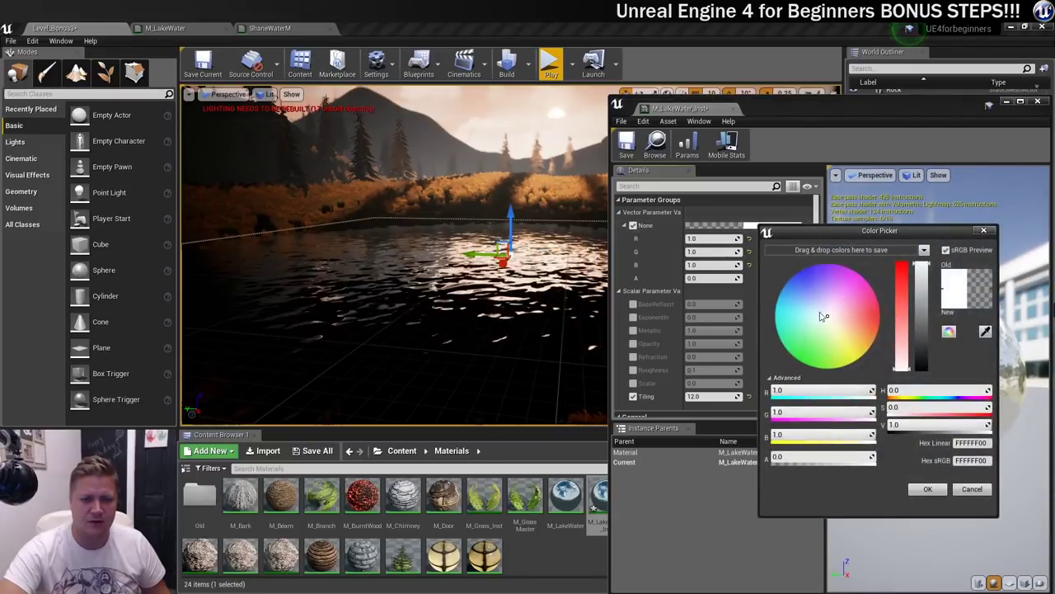
pyautogui.moveTo(830, 322); pyautogui.dragTo(808, 307)
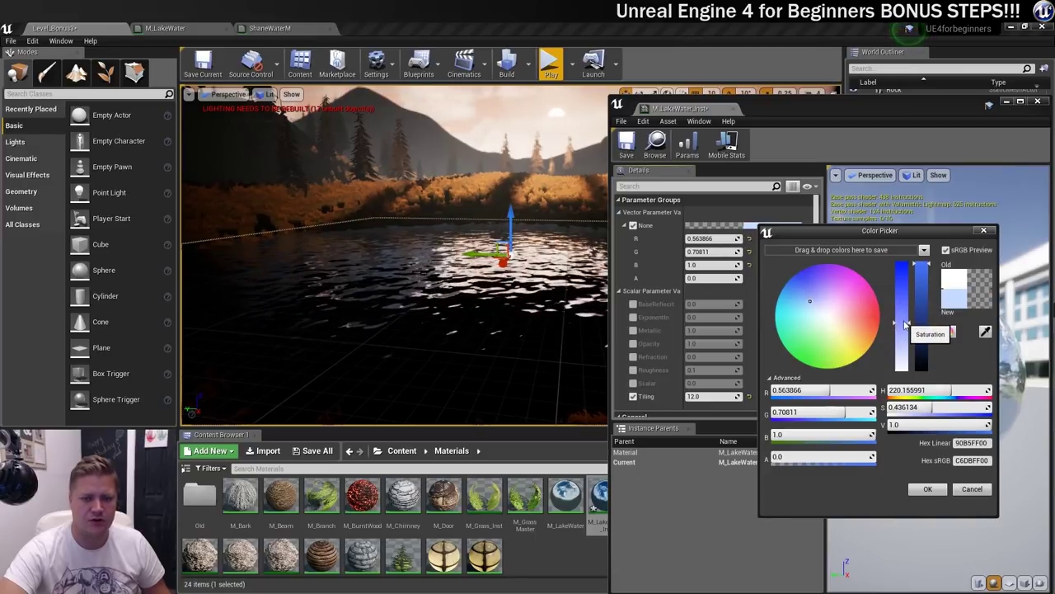
pyautogui.moveTo(813, 306); pyautogui.dragTo(807, 307)
pyautogui.moveTo(901, 305)
pyautogui.mouseDown()
pyautogui.moveTo(892, 331)
pyautogui.moveTo(895, 312)
pyautogui.mouseUp()
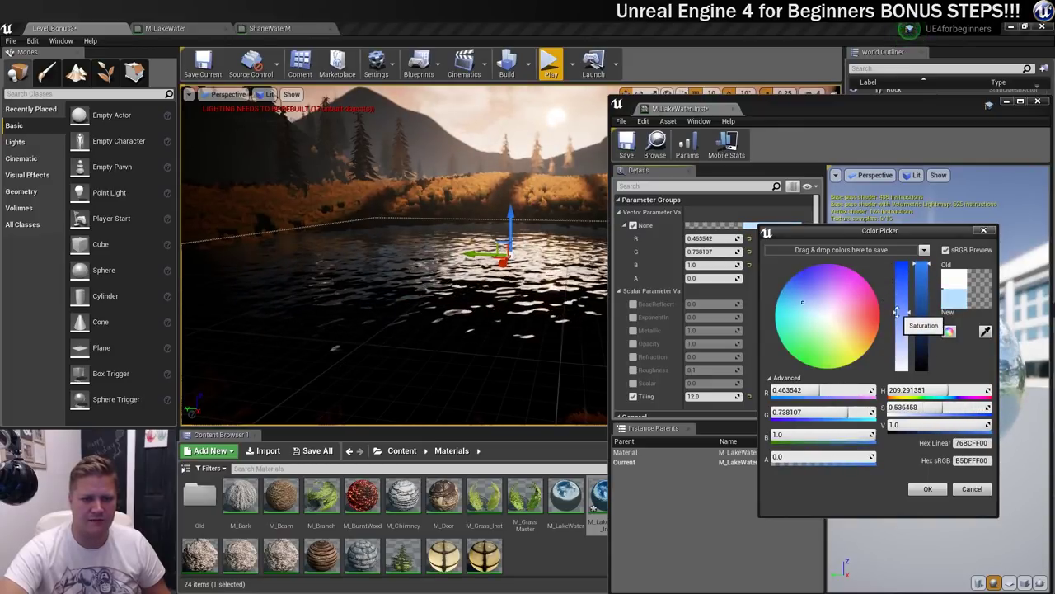
pyautogui.click(922, 491)
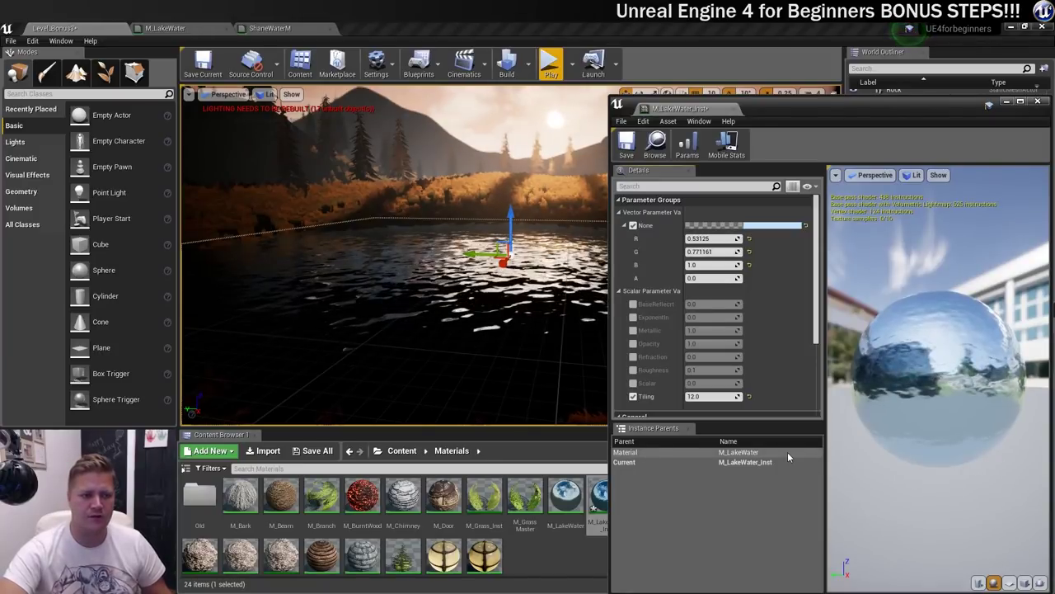
pyautogui.click(561, 558)
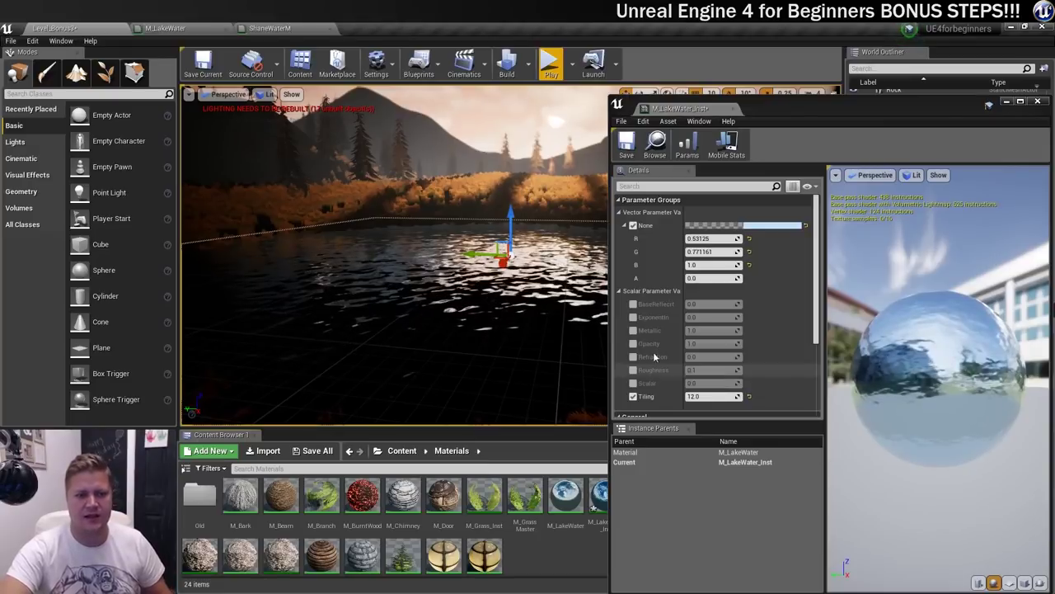
# - Override the instance's Fresnel parameters with a BaseReflect of -0.5 and an ExponentIn of 1.2
pyautogui.click(633, 303)
pyautogui.click(633, 318)
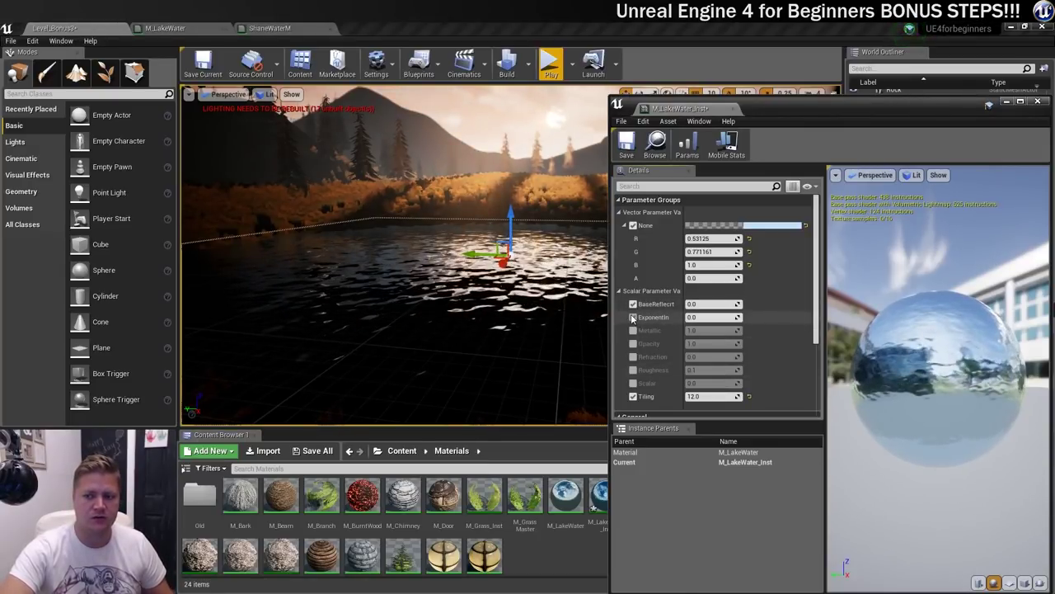
pyautogui.click(700, 304)
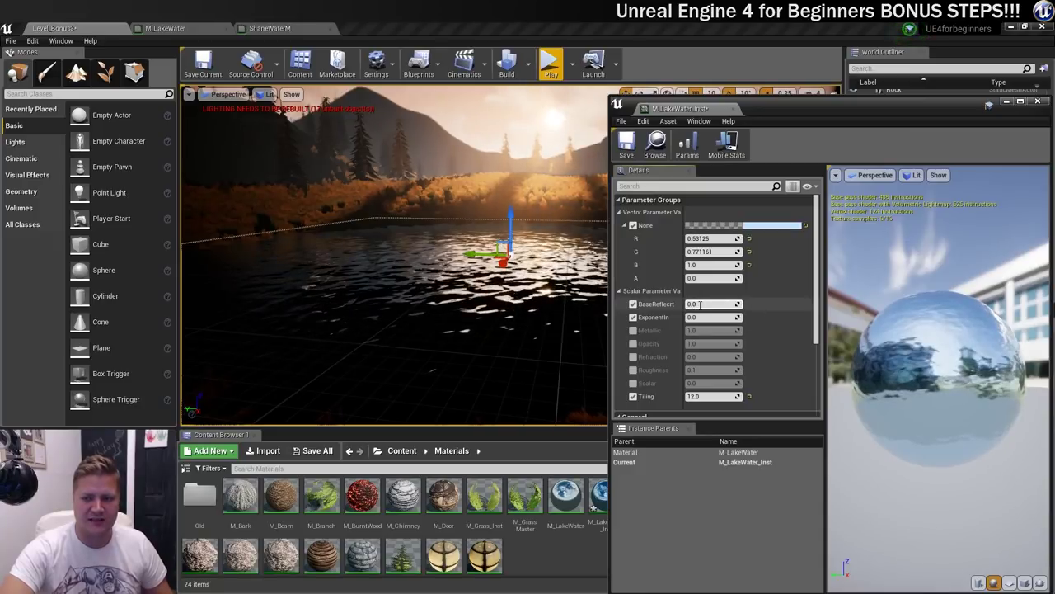
pyautogui.write('-0.')
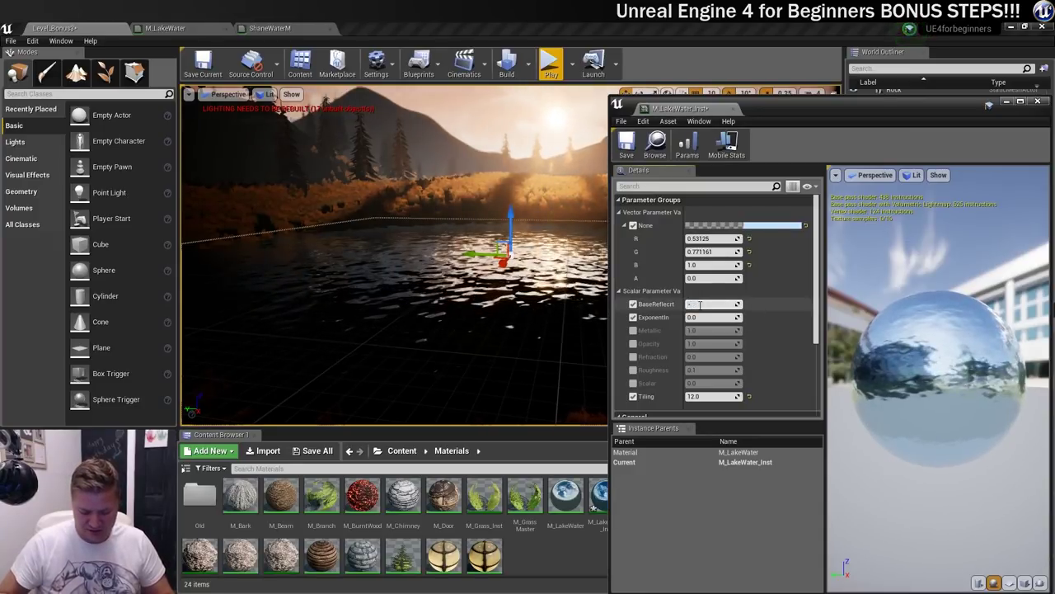
pyautogui.write('5')
pyautogui.press('Return')
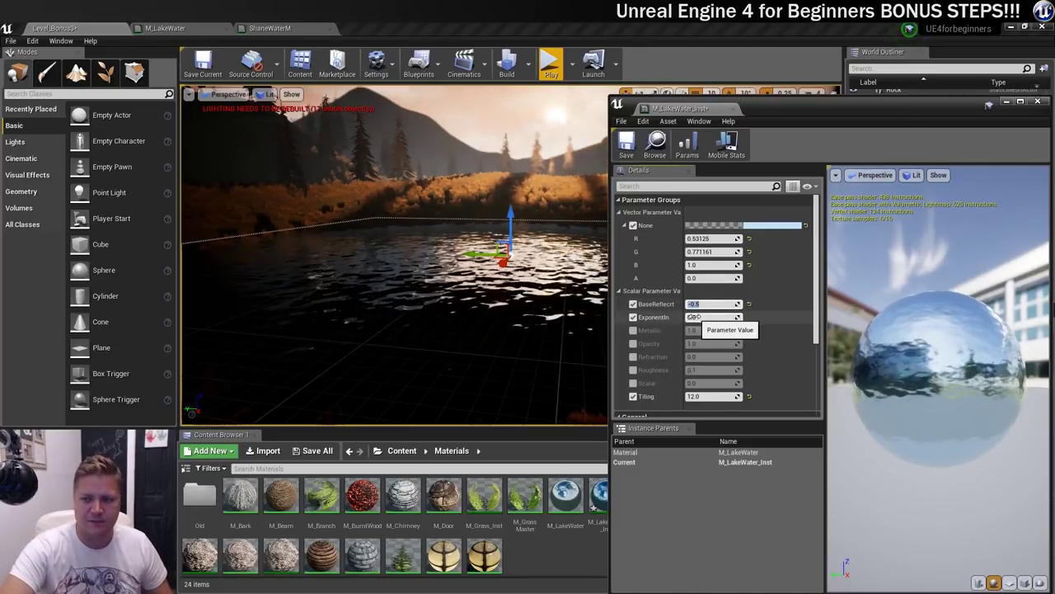
pyautogui.click(700, 317)
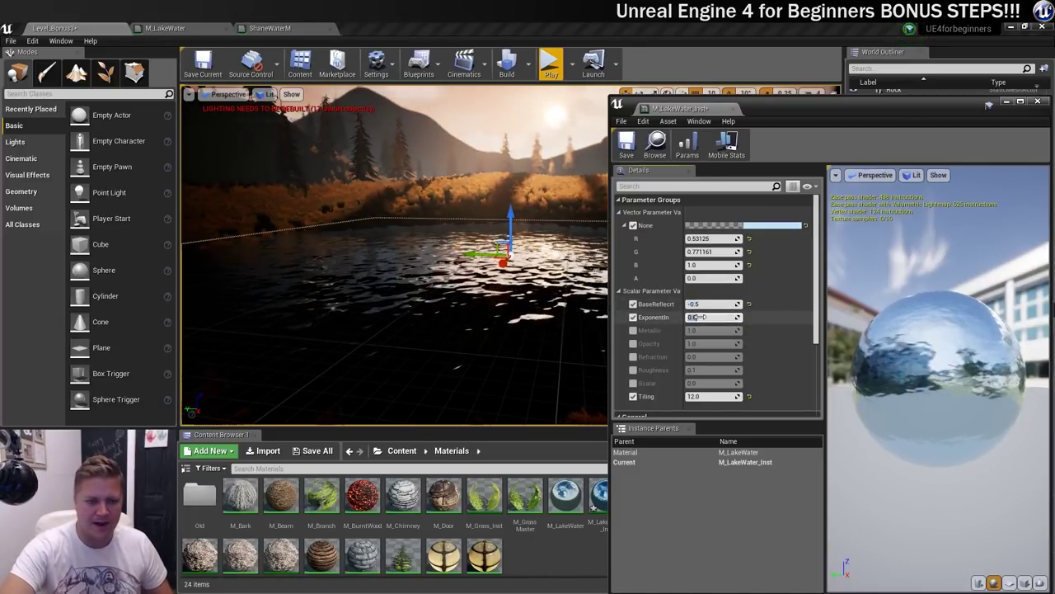
pyautogui.write('1.2')
pyautogui.press('Return')
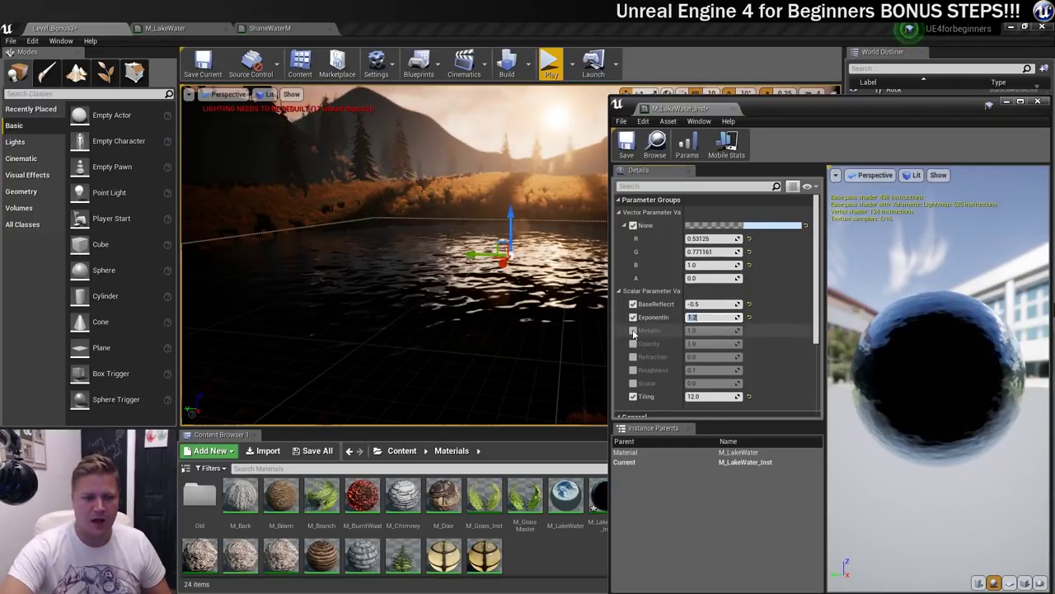
# - Override the instance's Metallic with about 0.22 and its Opacity with about 0.86
pyautogui.moveTo(725, 330); pyautogui.dragTo(699, 330)
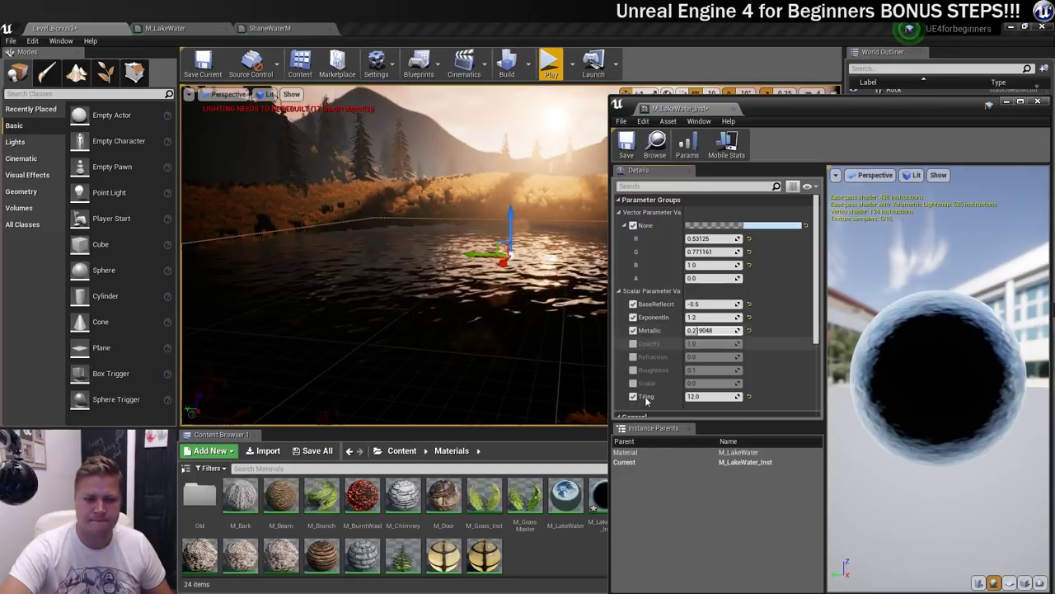
pyautogui.moveTo(713, 343)
pyautogui.mouseDown()
pyautogui.moveTo(690, 343)
pyautogui.moveTo(727, 343)
pyautogui.mouseUp()
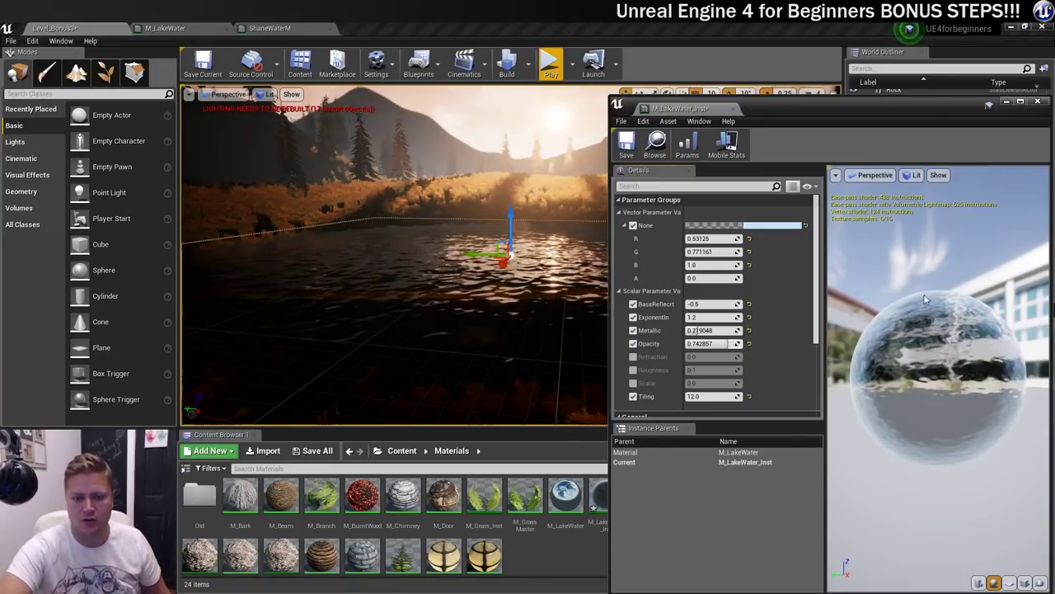
pyautogui.moveTo(724, 343); pyautogui.dragTo(735, 343)
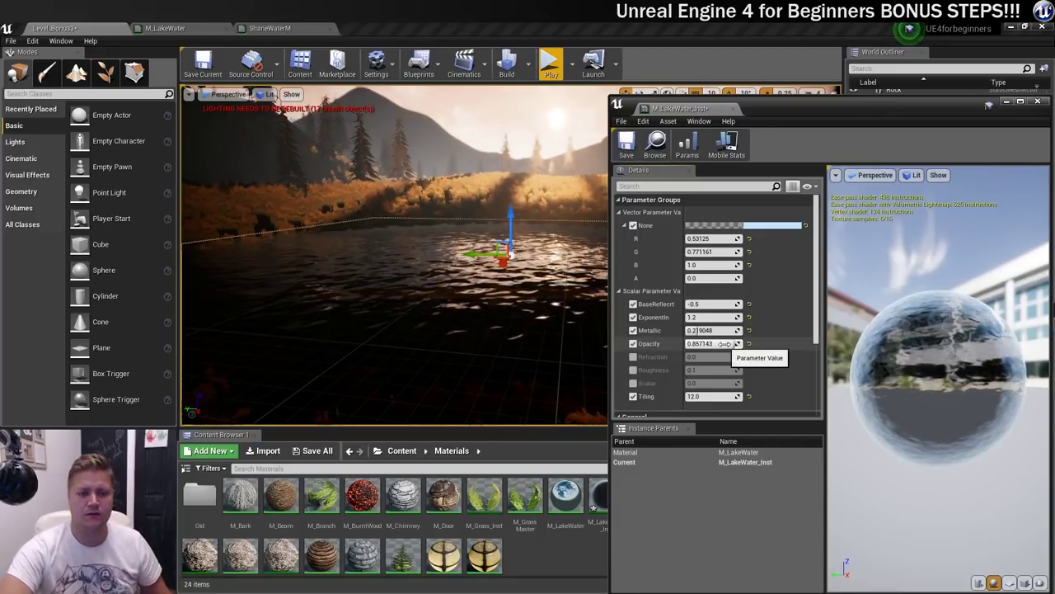
# - Override Refraction with about 0.26 and Scalar with about 0.82, judging the effect on the submerged leaves at the shore
pyautogui.click(633, 357)
pyautogui.moveTo(549, 360); pyautogui.dragTo(528, 371, button='right')
pyautogui.press('w')
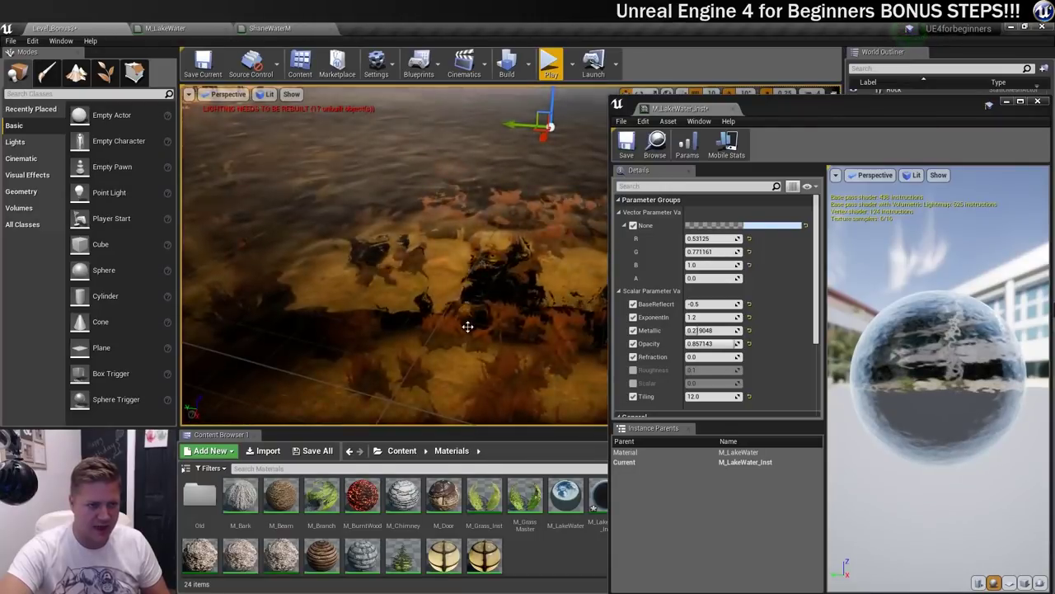
pyautogui.click(458, 272)
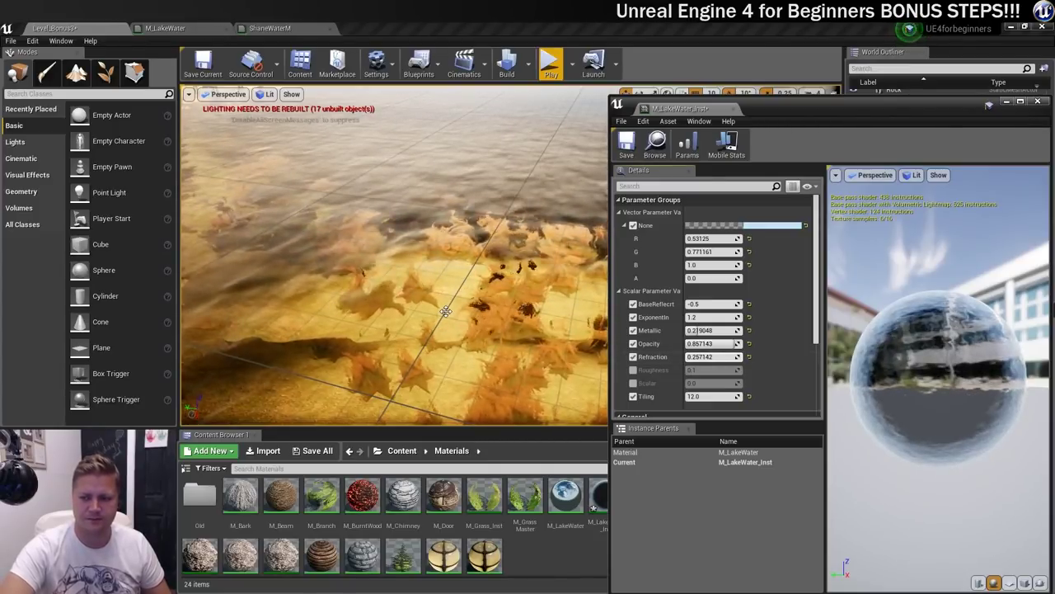
pyautogui.scroll(-1, 709, 330)
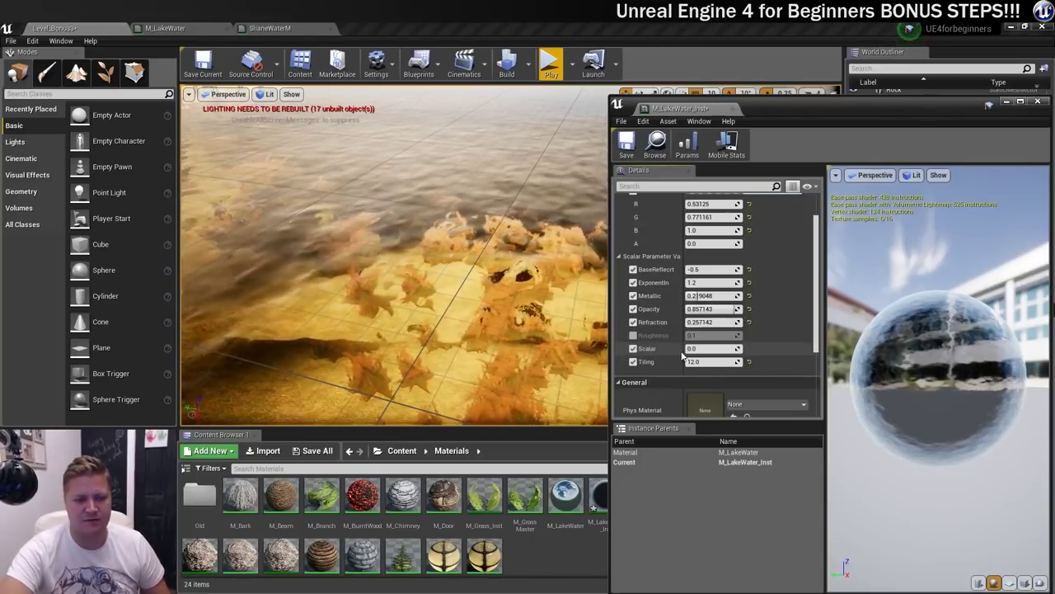
pyautogui.moveTo(710, 348)
pyautogui.mouseDown()
pyautogui.moveTo(725, 348)
pyautogui.moveTo(701, 348)
pyautogui.mouseUp()
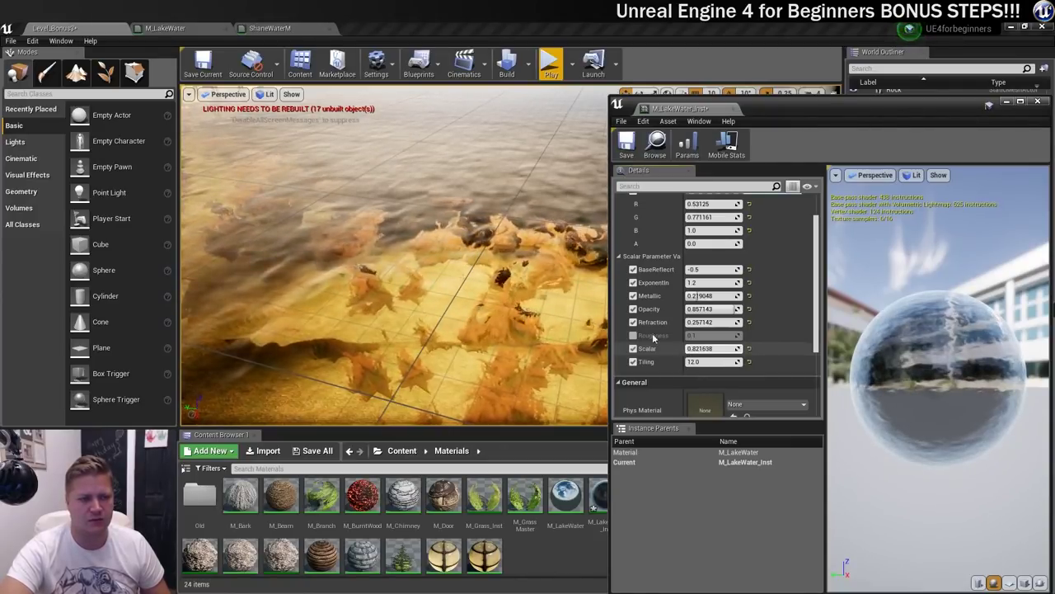
# - Check the whole lake from the shore and save the M_LakeWater_Inst material instance
pyautogui.moveTo(412, 256); pyautogui.dragTo(412, 148, button='right')
pyautogui.moveTo(420, 211)
pyautogui.mouseDown(button='right')
pyautogui.moveTo(415, 259)
pyautogui.moveTo(427, 239)
pyautogui.moveTo(419, 212)
pyautogui.moveTo(417, 246)
pyautogui.moveTo(416, 194)
pyautogui.moveTo(420, 231)
pyautogui.mouseUp(button='right')
pyautogui.press('s')
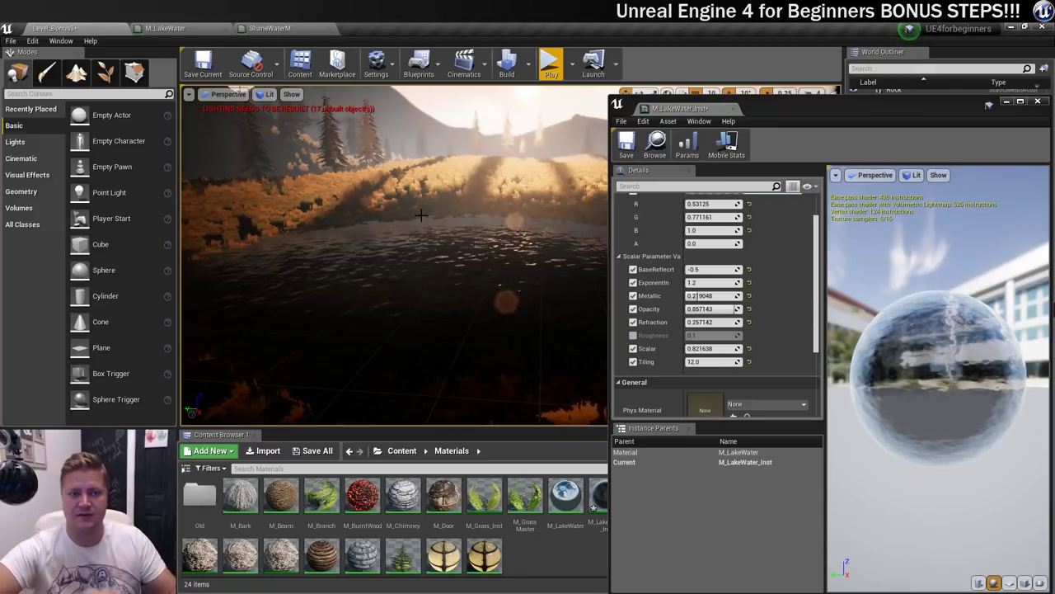
pyautogui.click(627, 147)
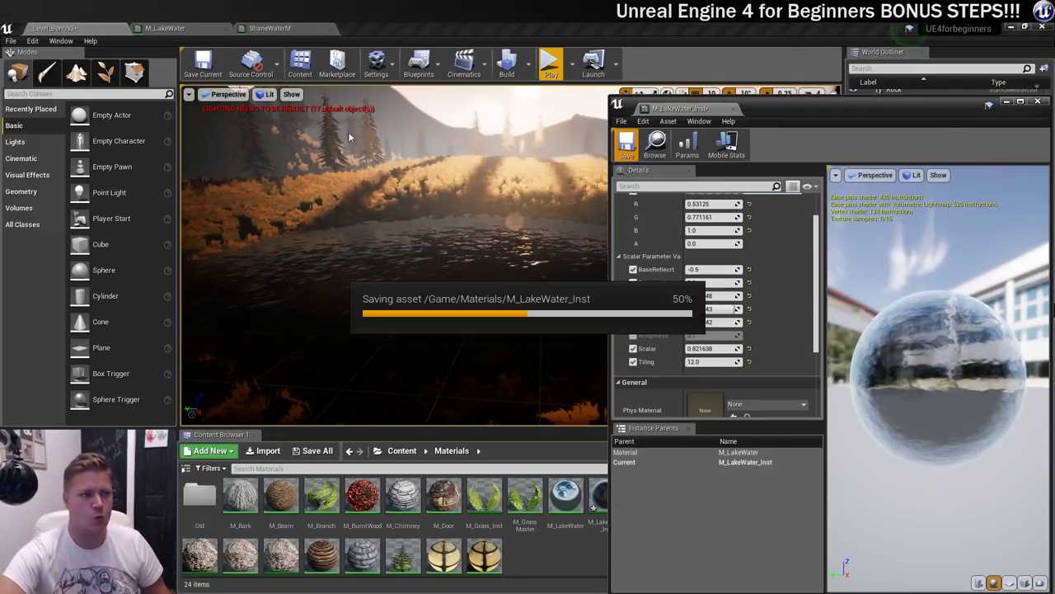
# - Rename the Scalar parameter feeding the Specular input of the M_LakeWater material as Specular
pyautogui.click(190, 29)
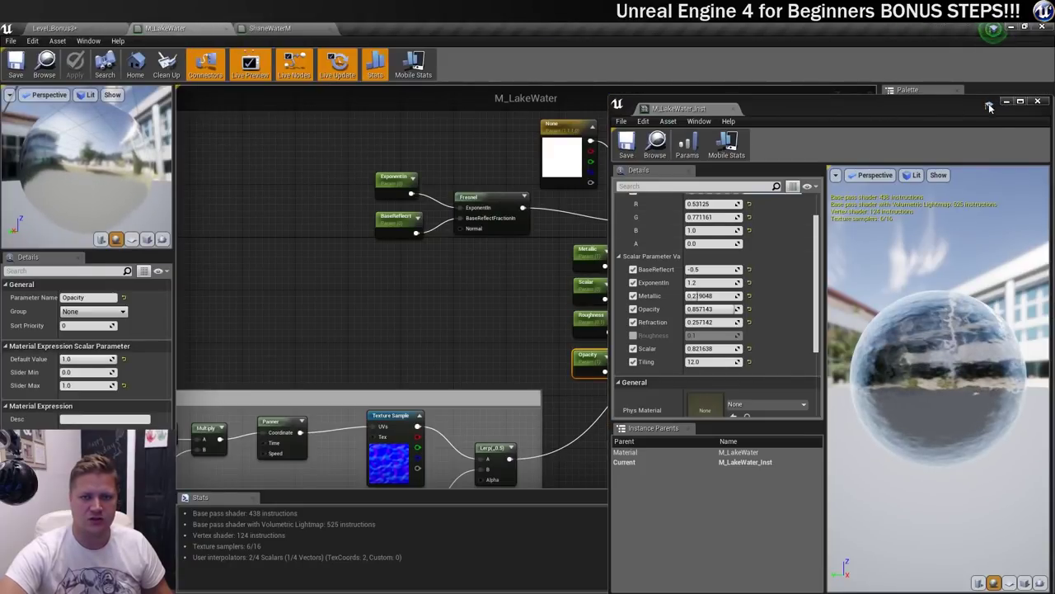
pyautogui.moveTo(726, 111); pyautogui.dragTo(1021, 86)
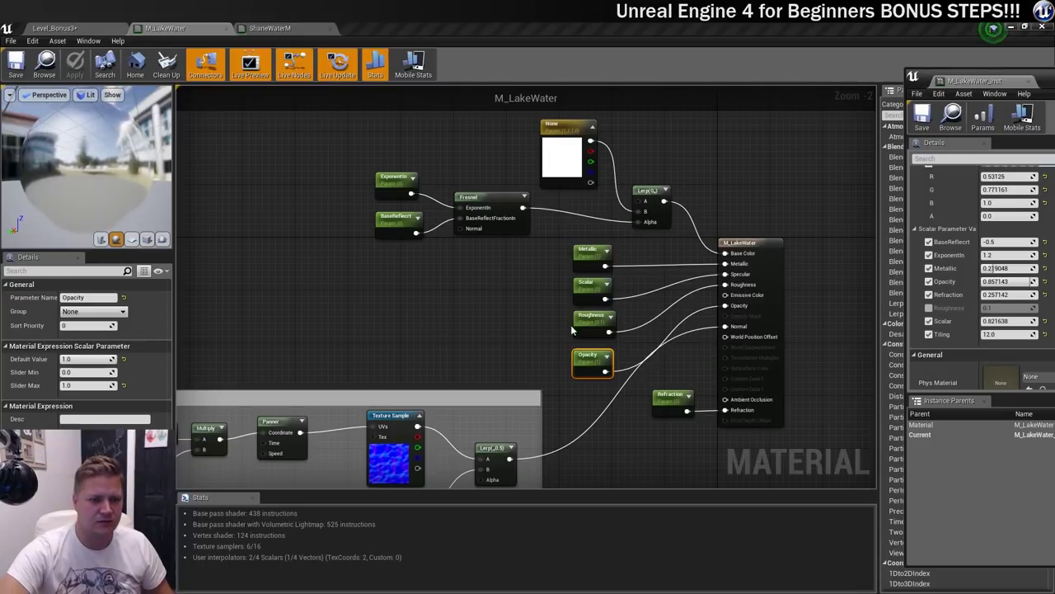
pyautogui.click(592, 290)
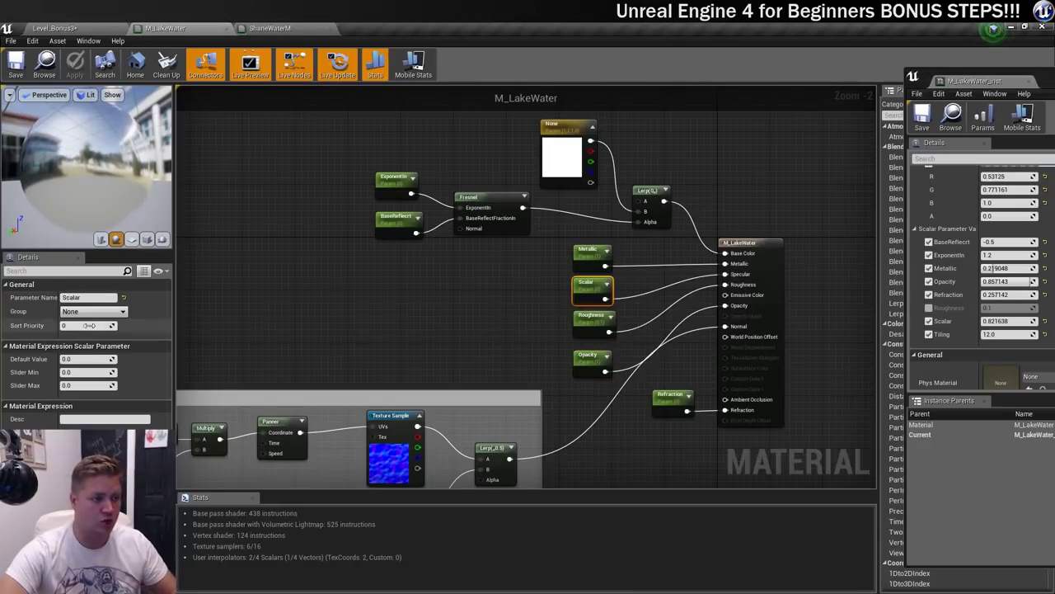
pyautogui.click(82, 297)
pyautogui.write('Specu')
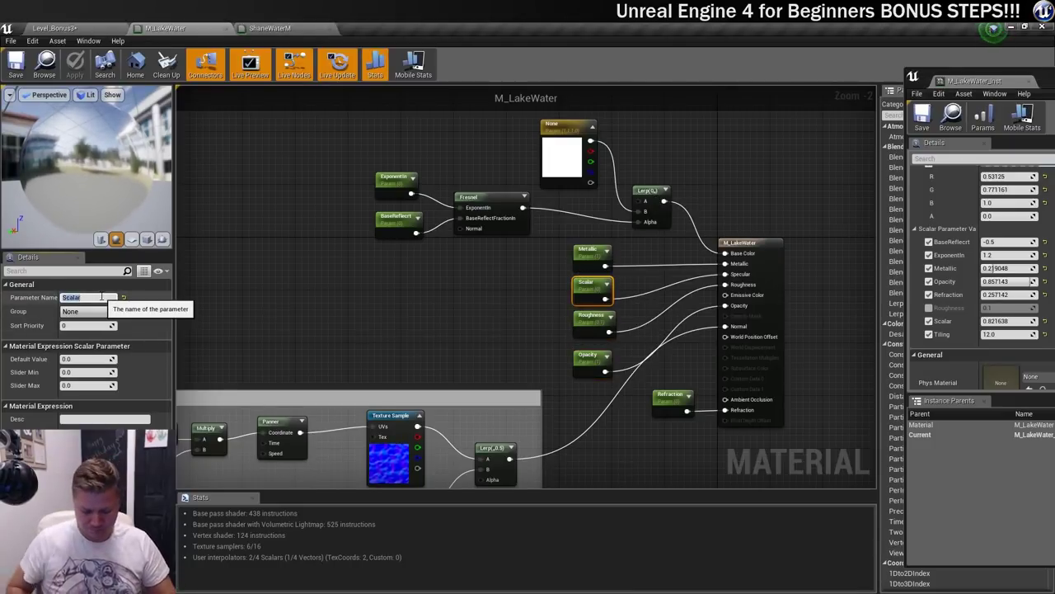
pyautogui.write('lar')
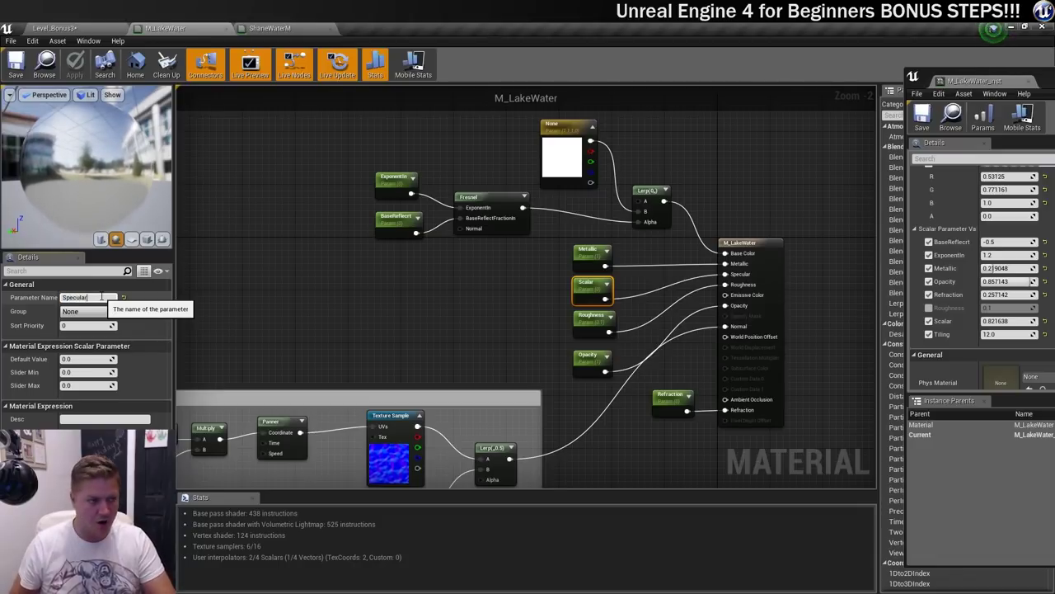
pyautogui.press('Return')
# - Group the ExponentIn, BaseReflect and Fresnel nodes in a comment titled Fresnel, and move it clear of the colour parameter
pyautogui.moveTo(341, 298); pyautogui.dragTo(267, 364, button='right')
pyautogui.moveTo(341, 274); pyautogui.dragTo(422, 332)
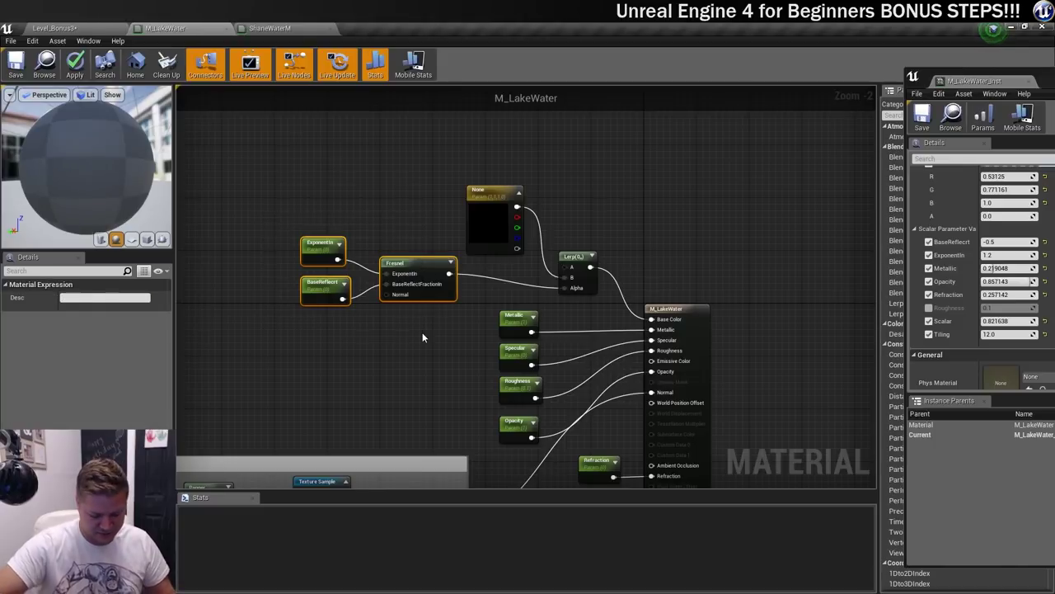
pyautogui.write('cF')
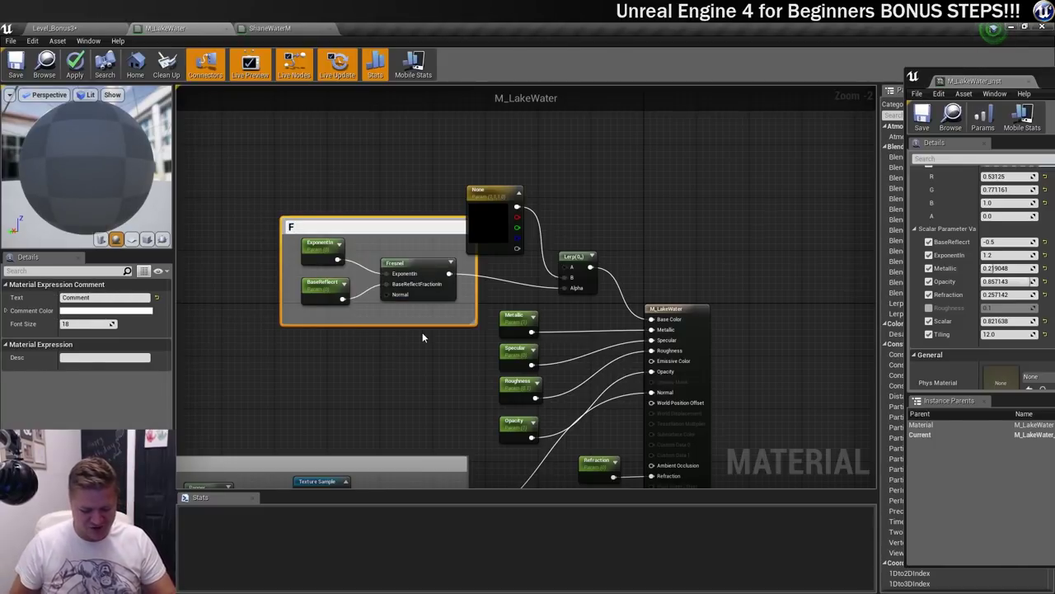
pyautogui.write('resnel')
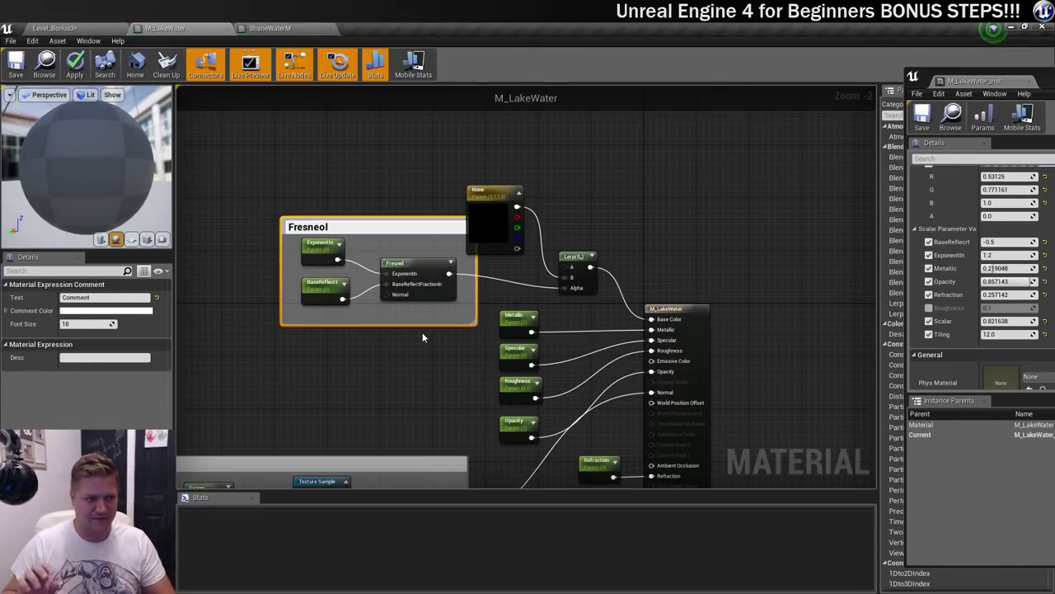
pyautogui.press('BackSpace')
pyautogui.write('l')
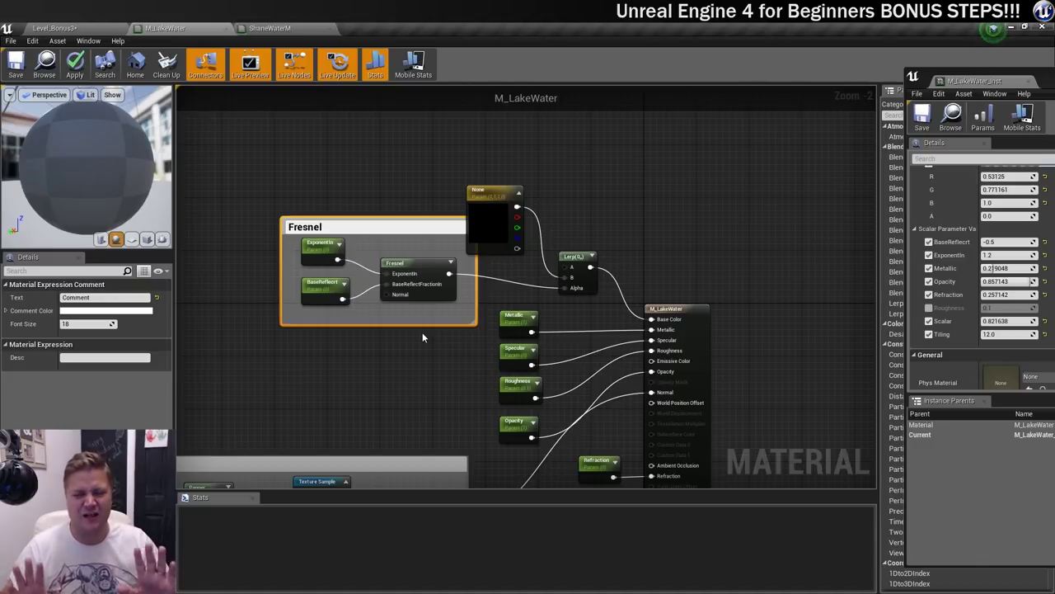
pyautogui.press('Return')
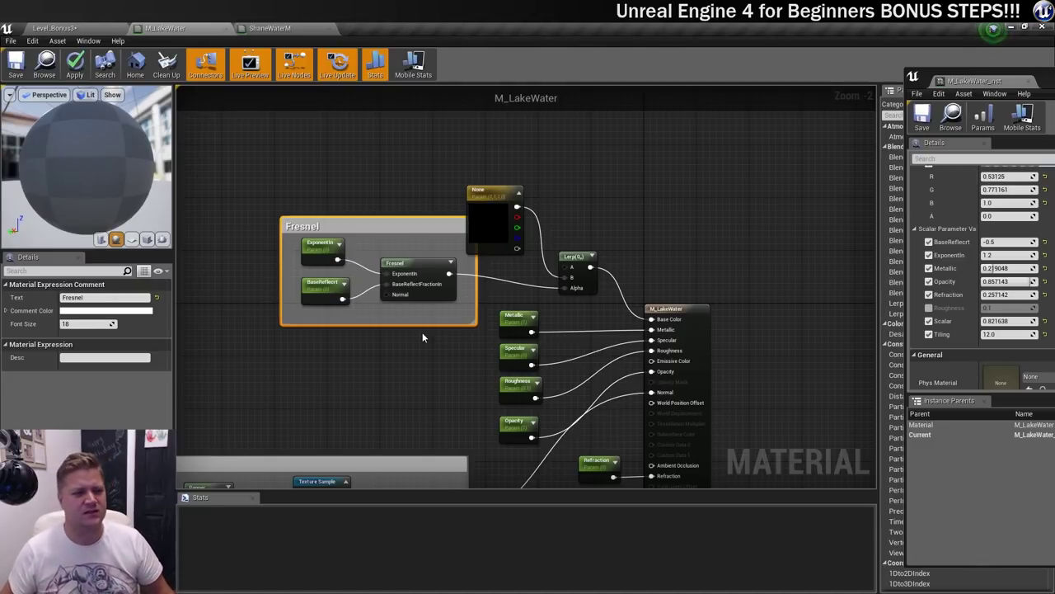
pyautogui.moveTo(391, 227); pyautogui.dragTo(345, 234)
# - Name the unnamed vector parameter Colour and save the M_LakeWater material
pyautogui.click(469, 188)
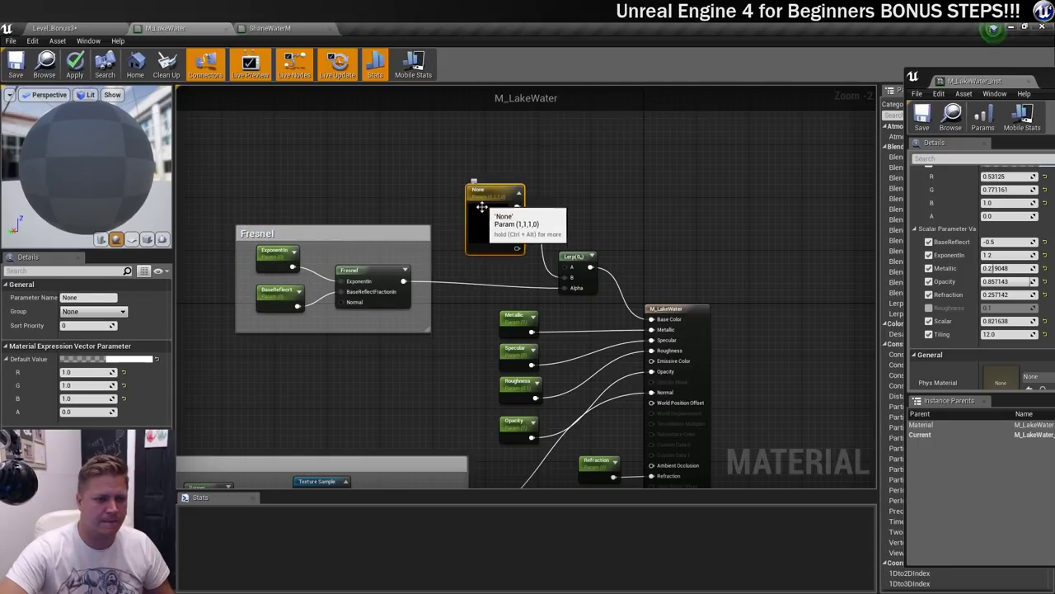
pyautogui.click(78, 299)
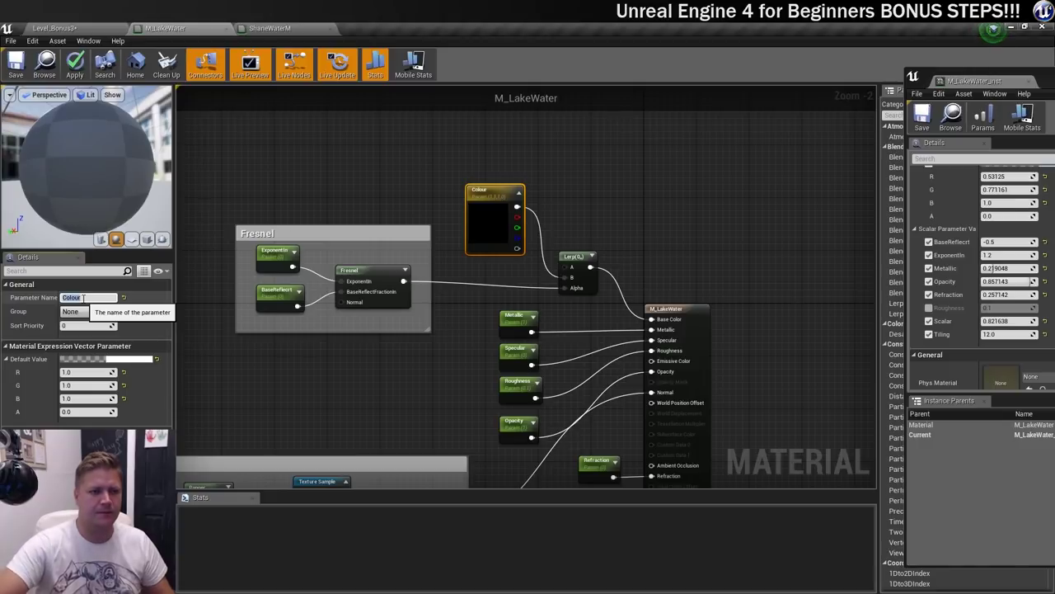
pyautogui.click(15, 62)
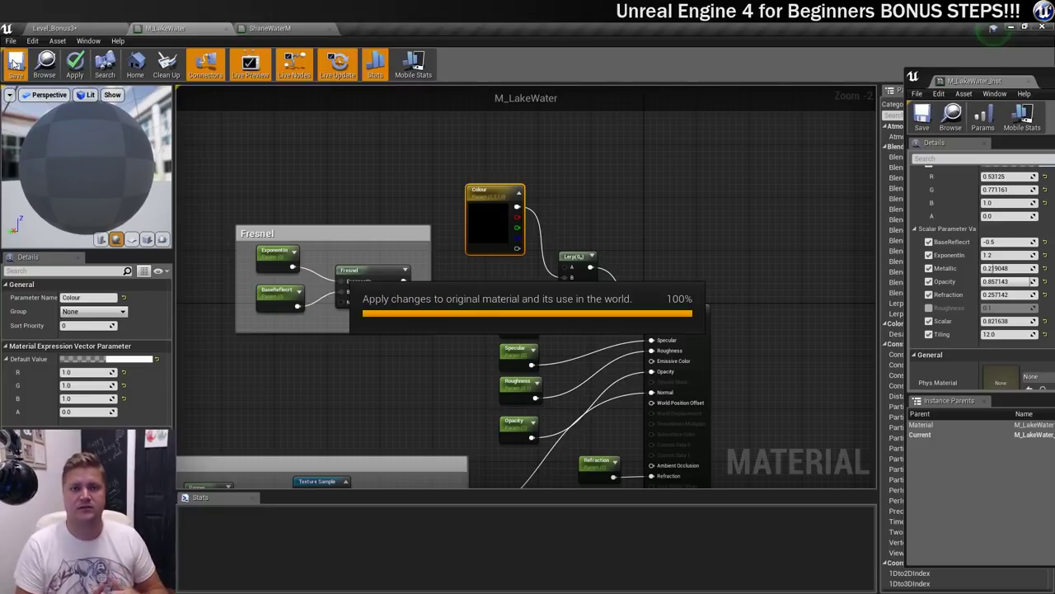
# - Play-test Level_Bonus3, moving in and out of the lake to examine the water surface and the submerged leaves at the shore
pyautogui.moveTo(1054, 84); pyautogui.dragTo(892, 76)
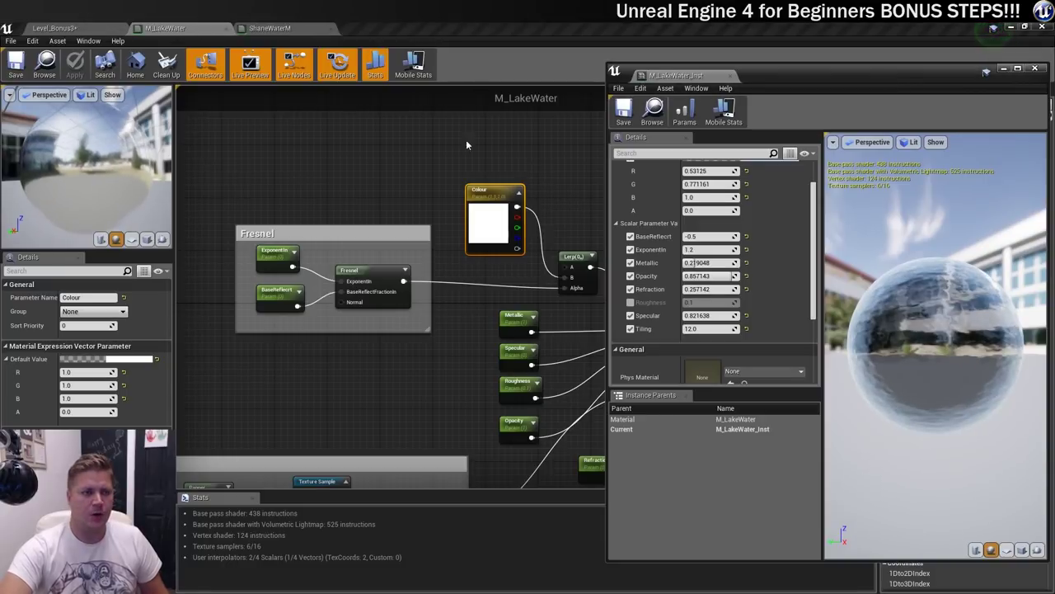
pyautogui.click(53, 28)
pyautogui.moveTo(760, 75); pyautogui.dragTo(968, 60)
pyautogui.moveTo(530, 219); pyautogui.dragTo(507, 241, button='right')
pyautogui.click(551, 65)
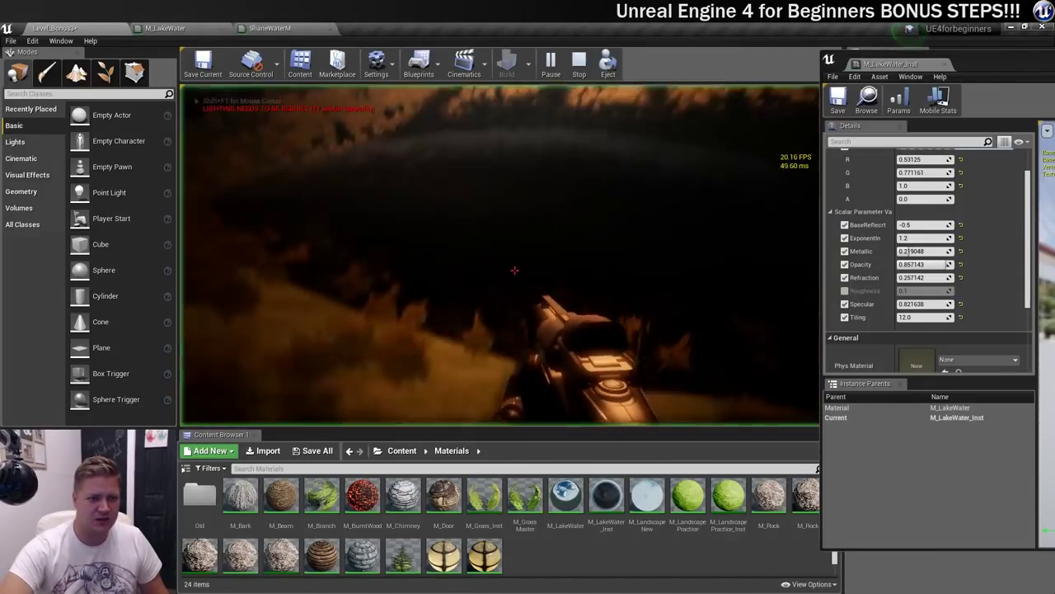
pyautogui.press('w')
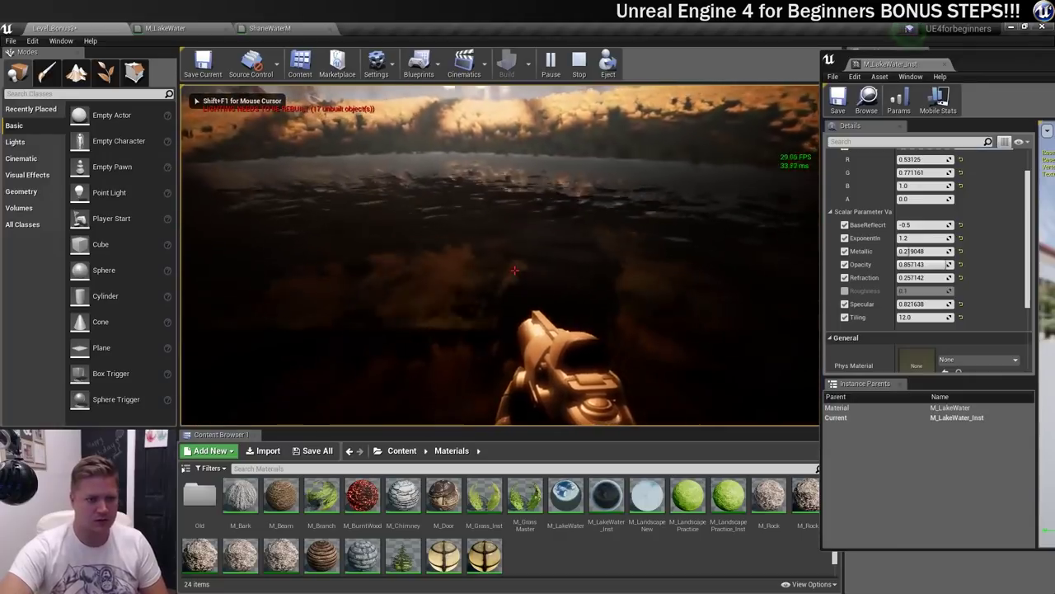
pyautogui.press('s')
pyautogui.press('w')
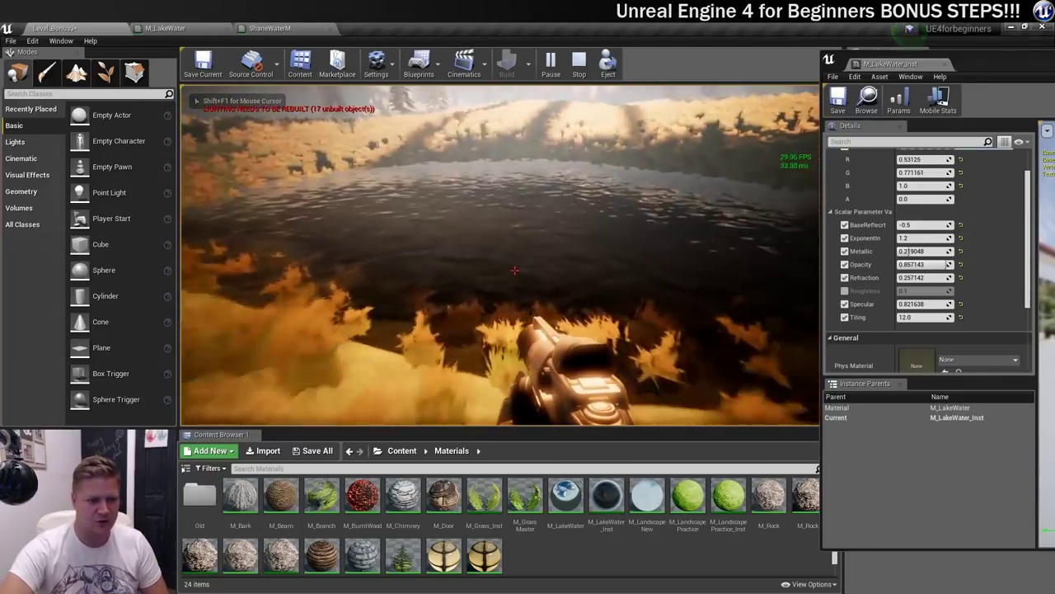
pyautogui.press('s')
pyautogui.press('w')
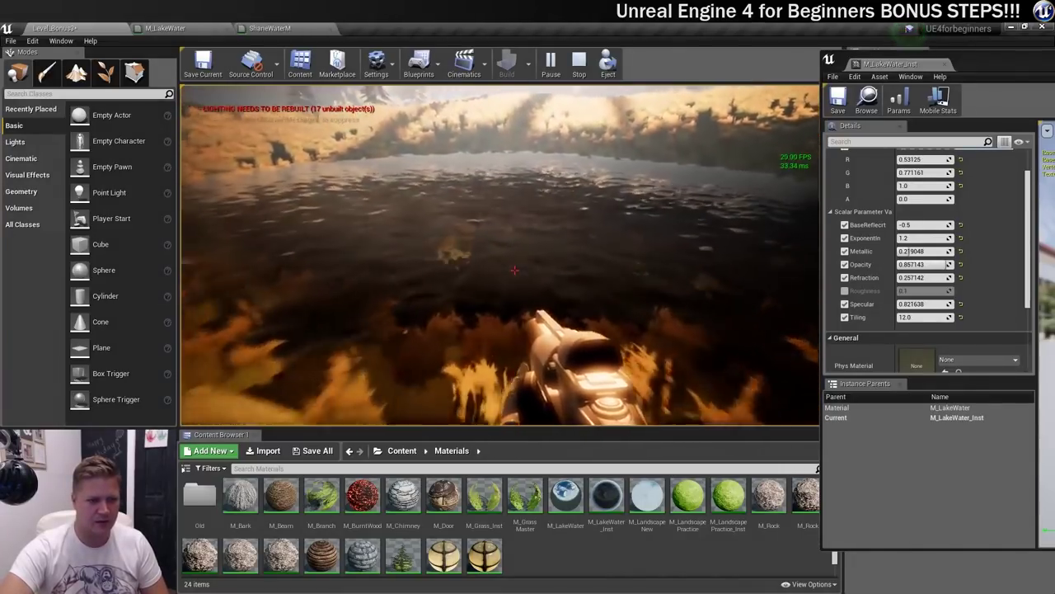
pyautogui.press('s')
pyautogui.press('w')
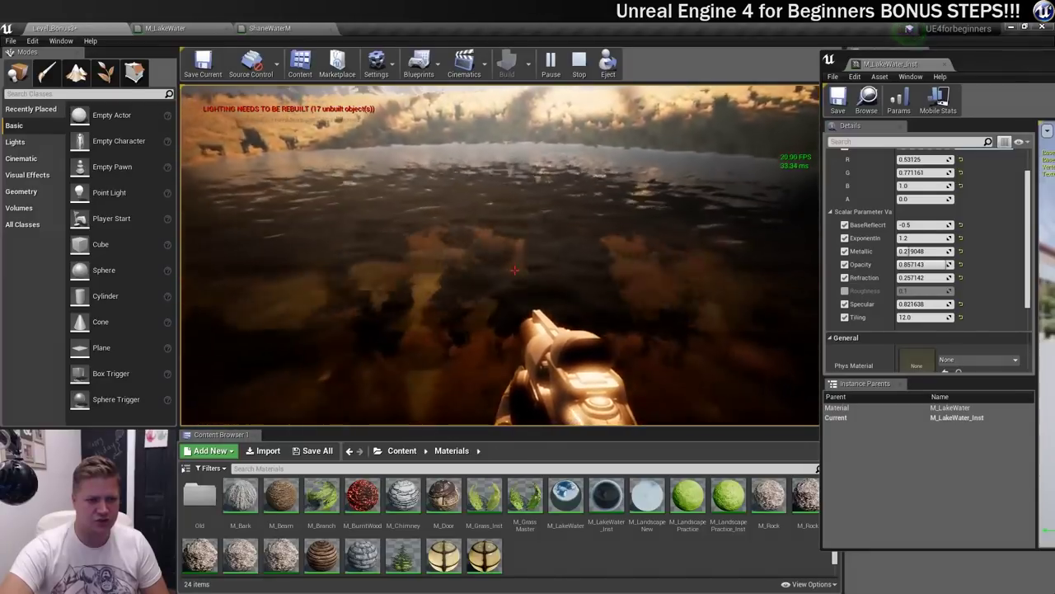
pyautogui.press('Escape')
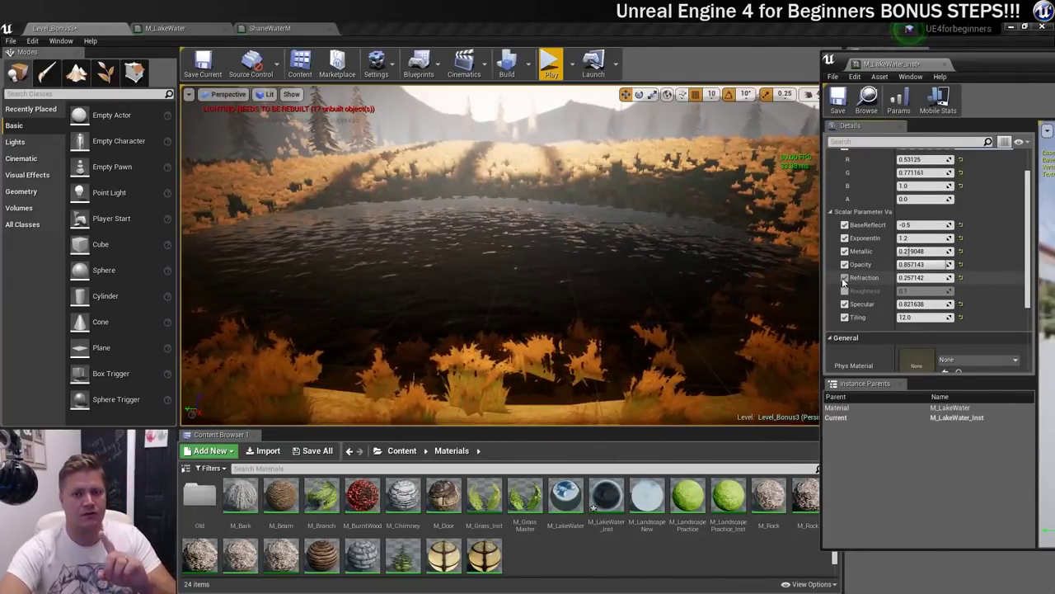
# - Set the M_LakeWater_Inst Refraction to 0.1 and its Opacity to about 0.91
pyautogui.click(917, 277)
pyautogui.write('0')
pyautogui.press('Return')
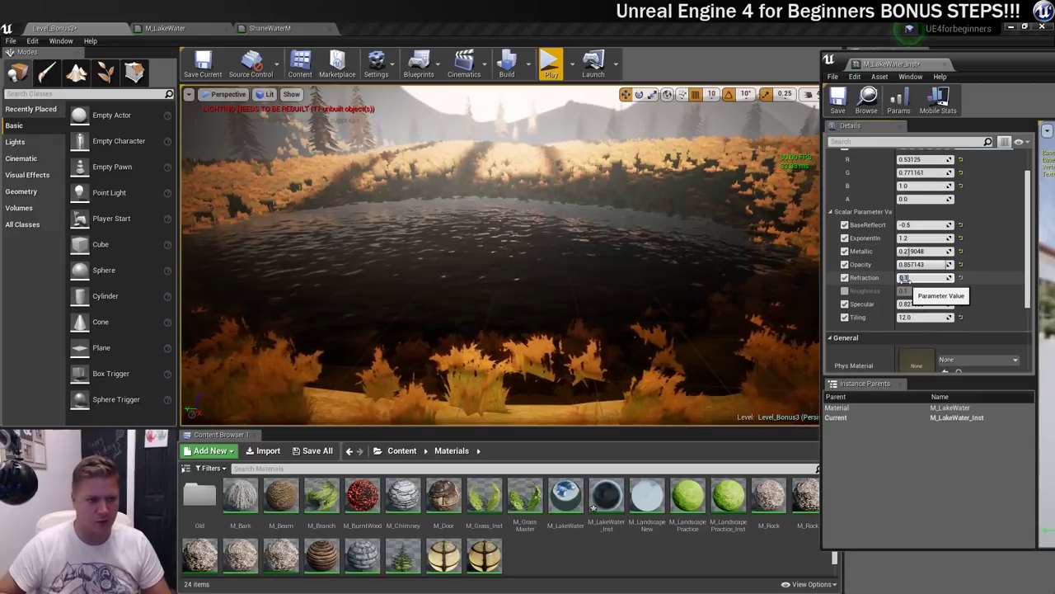
pyautogui.moveTo(910, 265); pyautogui.dragTo(922, 265)
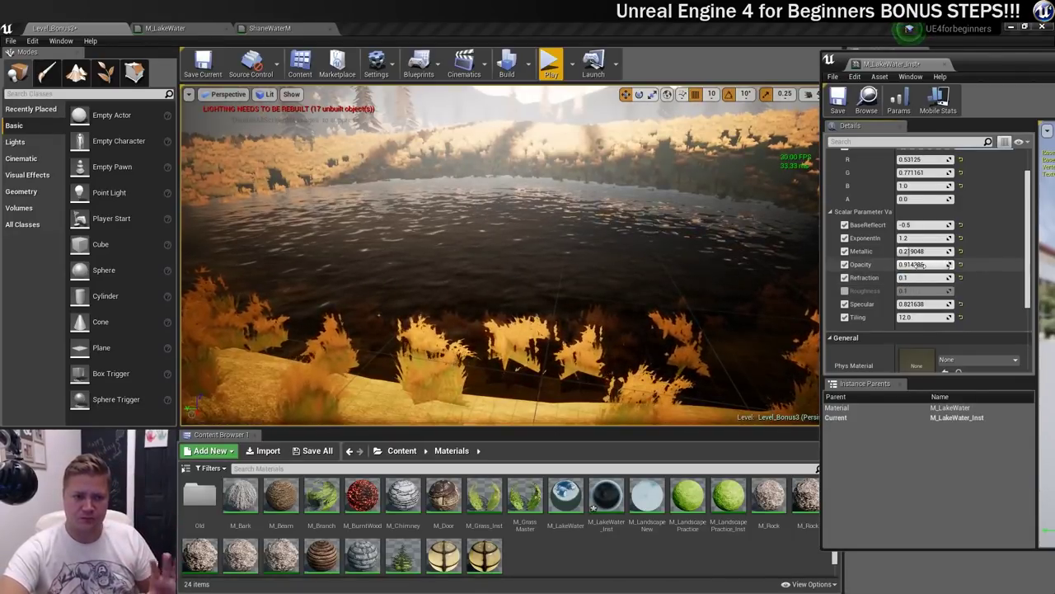
pyautogui.moveTo(762, 251); pyautogui.dragTo(743, 239, button='right')
pyautogui.moveTo(544, 274); pyautogui.dragTo(547, 278, button='right')
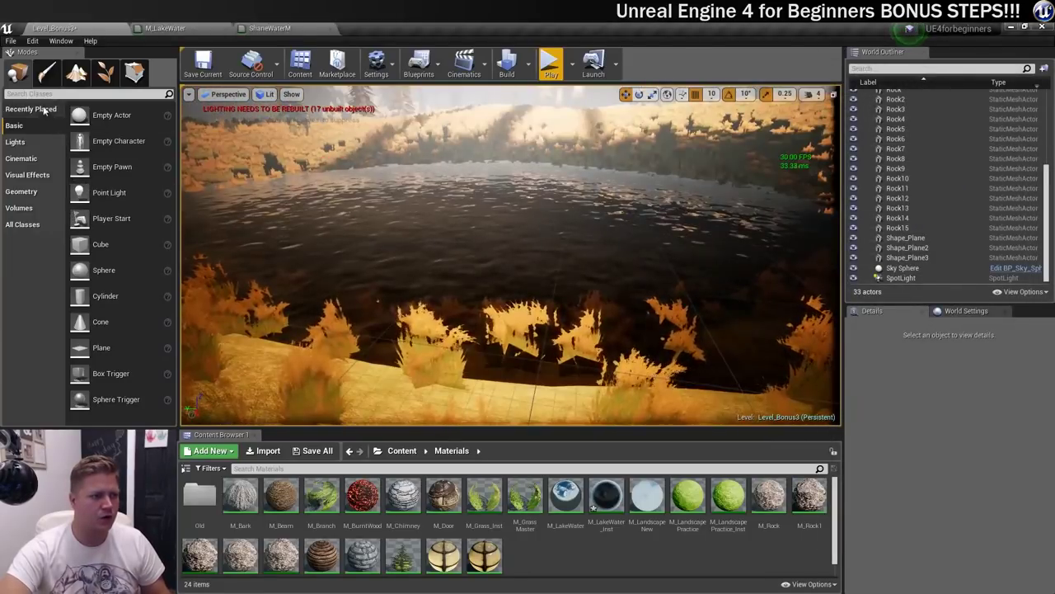
# - Find the reflection actors and place a Box Reflection Capture at the middle of the lake, at location -1310, 1780, -80
pyautogui.click(37, 94)
pyautogui.write('reflection')
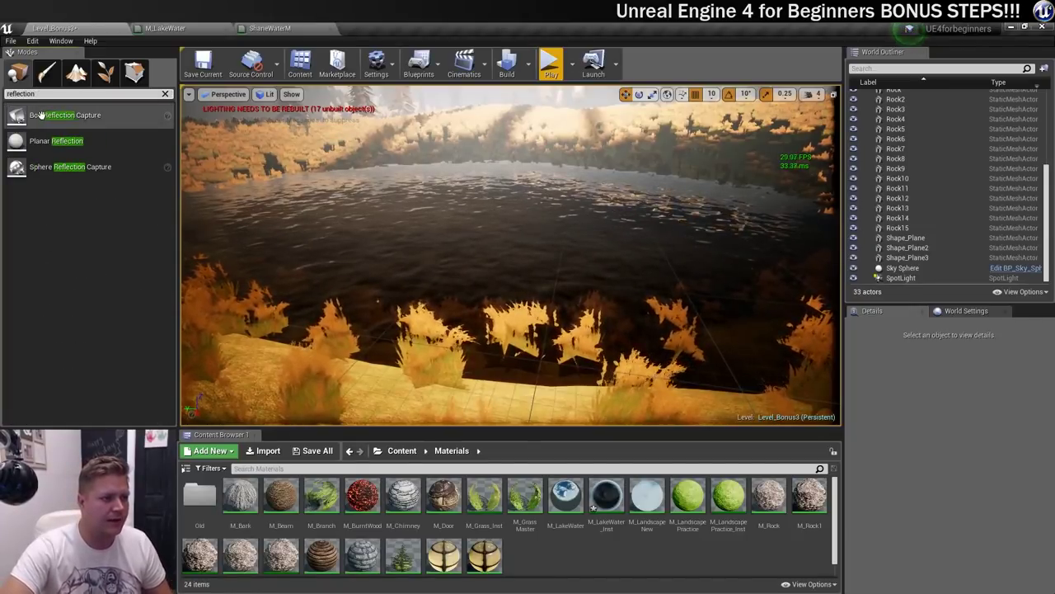
pyautogui.moveTo(66, 114); pyautogui.dragTo(518, 210)
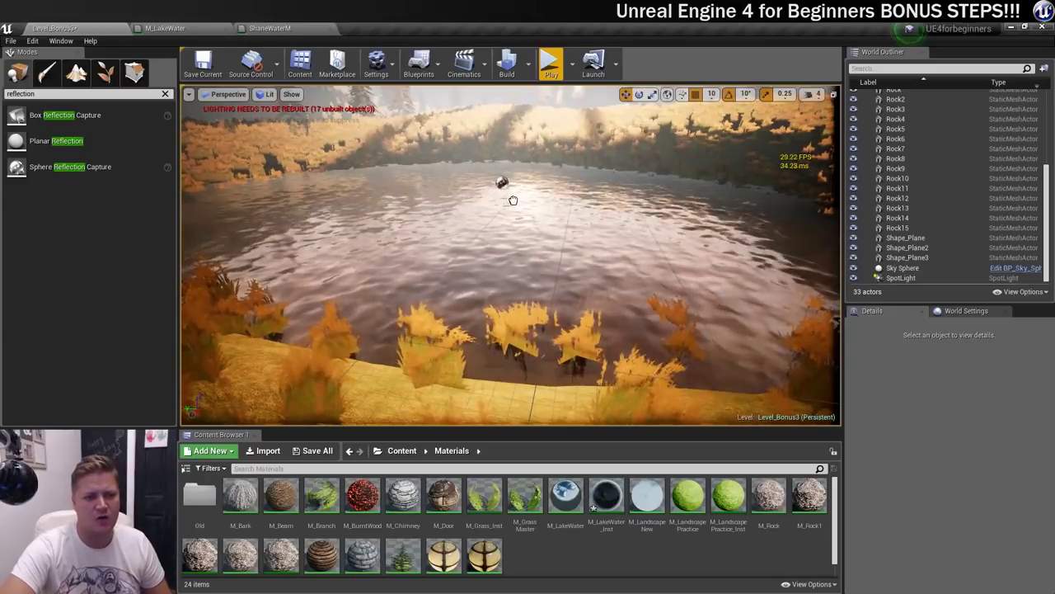
pyautogui.moveTo(512, 210); pyautogui.dragTo(511, 202)
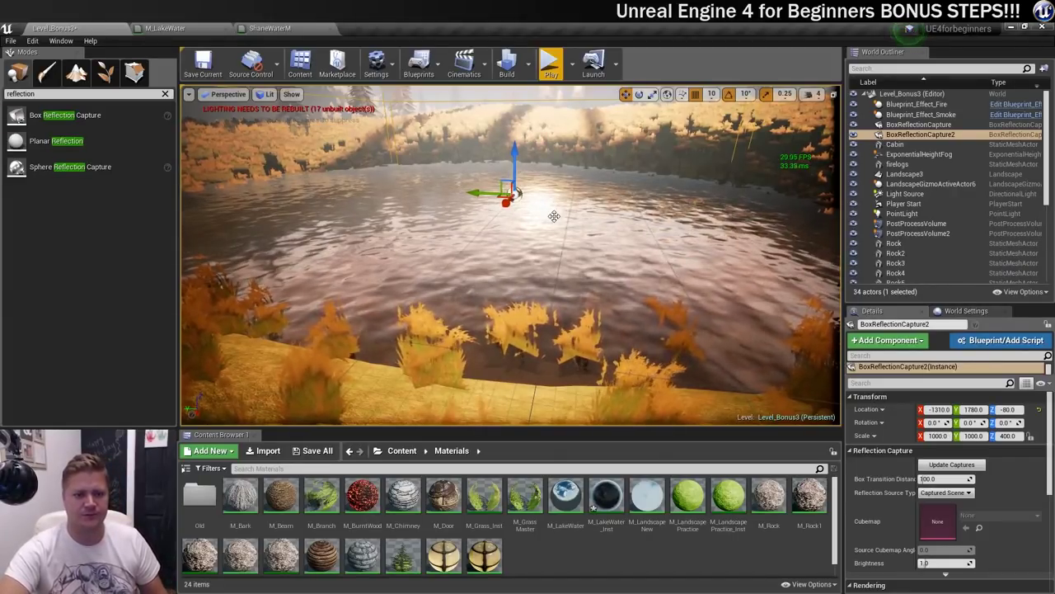
pyautogui.moveTo(555, 230)
pyautogui.mouseDown(button='right')
pyautogui.moveTo(592, 95)
pyautogui.moveTo(548, 325)
pyautogui.moveTo(555, 230)
pyautogui.mouseUp(button='right')
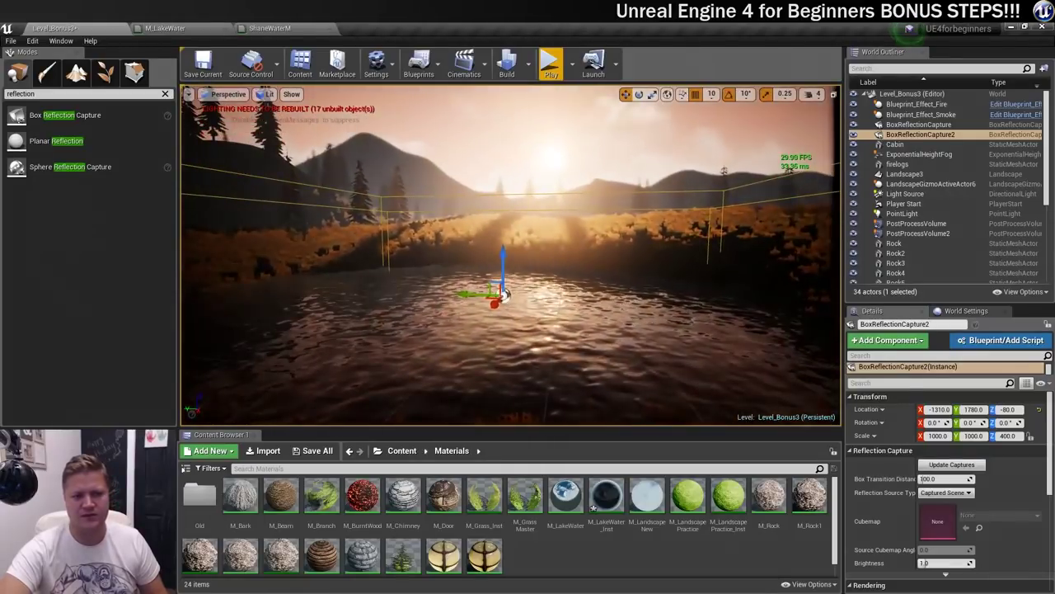
pyautogui.moveTo(556, 230); pyautogui.dragTo(555, 230, button='right')
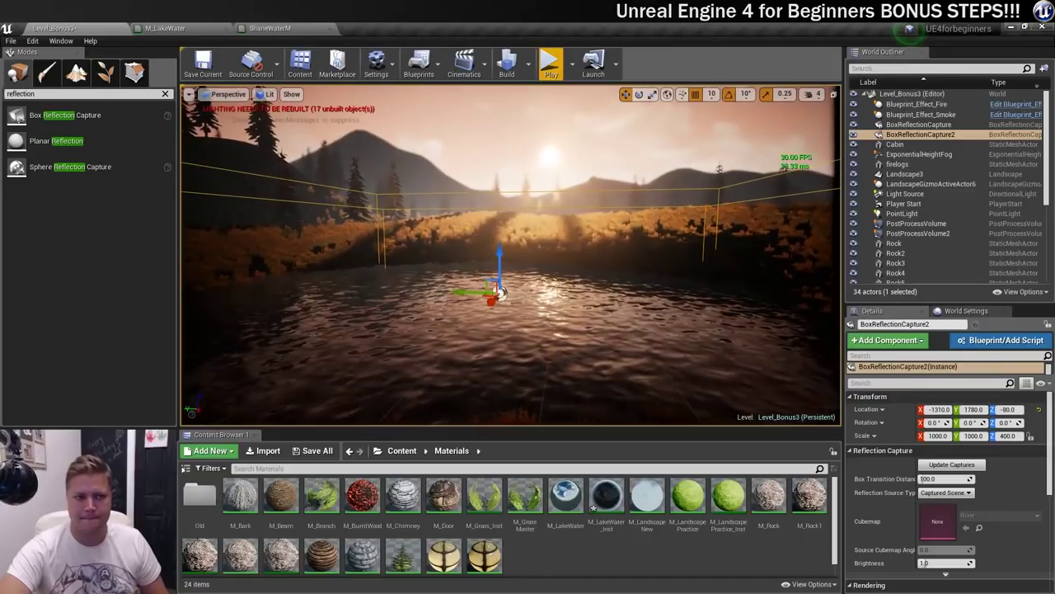
# - Play-test Level_Bonus3, walking in and out of the lake to examine the surface reflections and the view from underwater
pyautogui.click(551, 64)
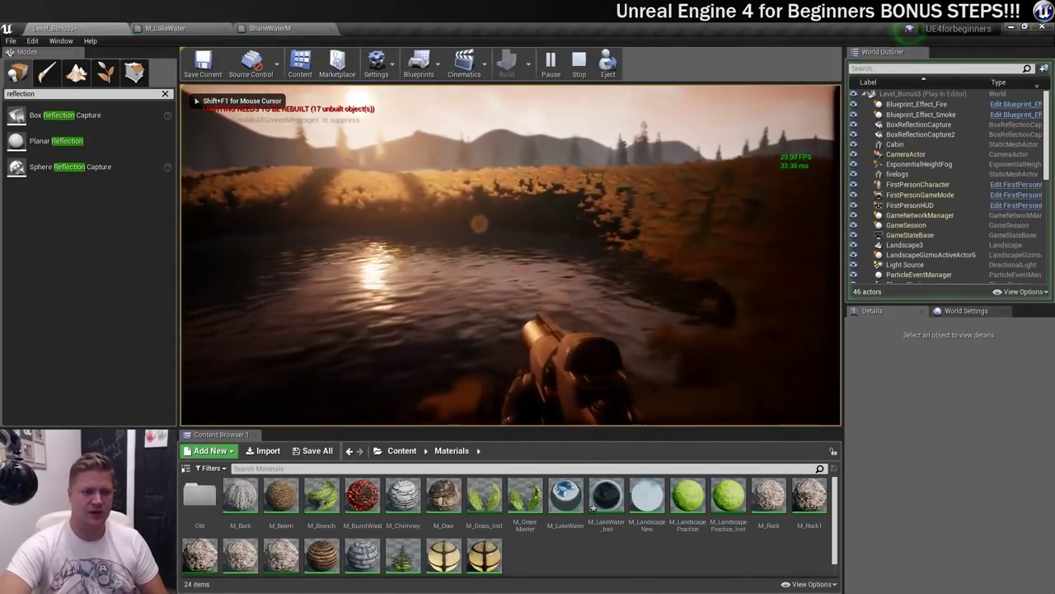
pyautogui.press('w')
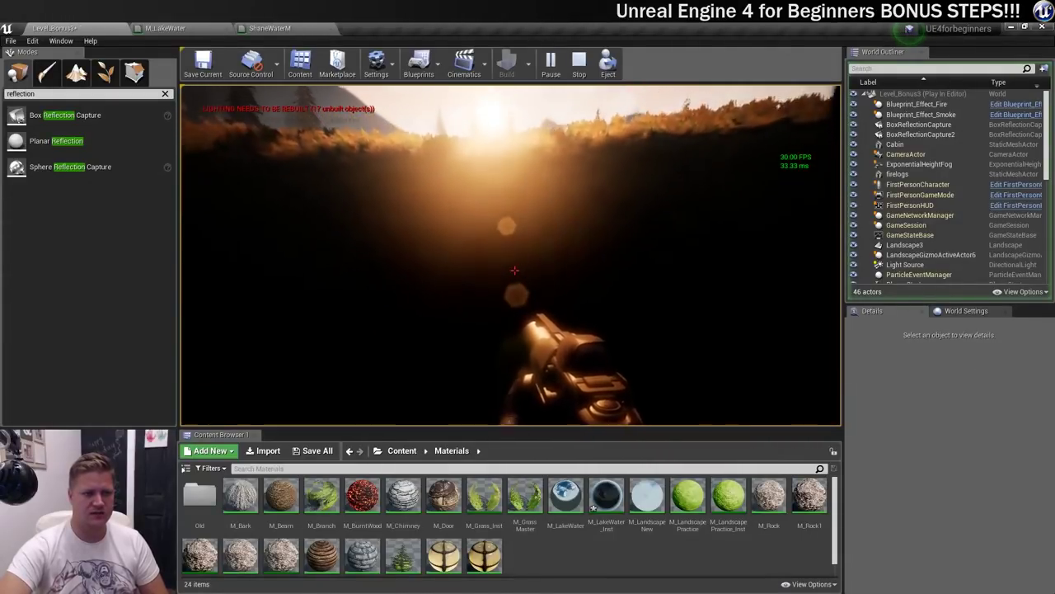
pyautogui.press('w')
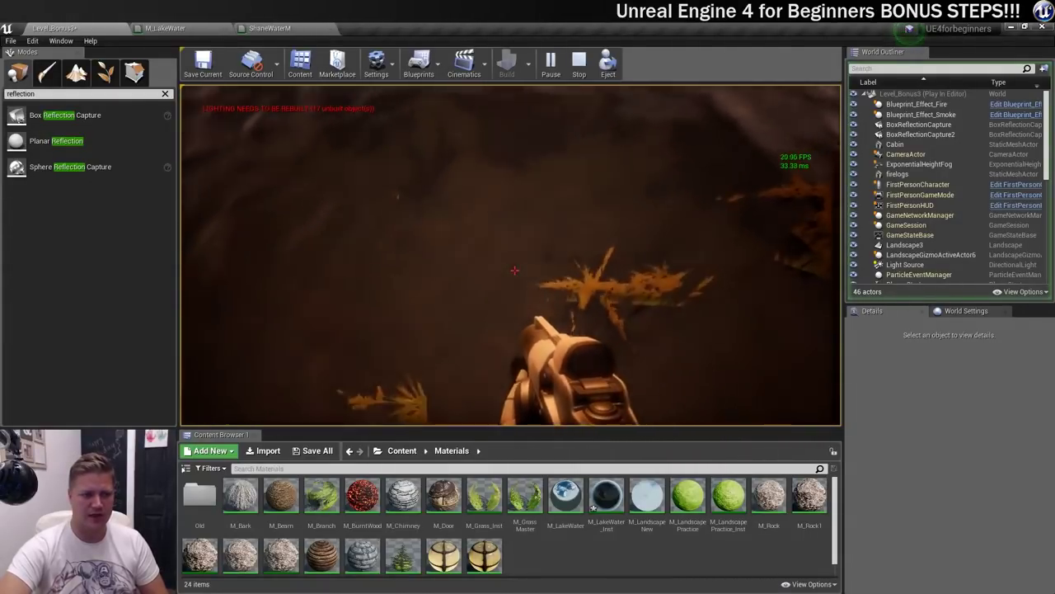
pyautogui.press('s')
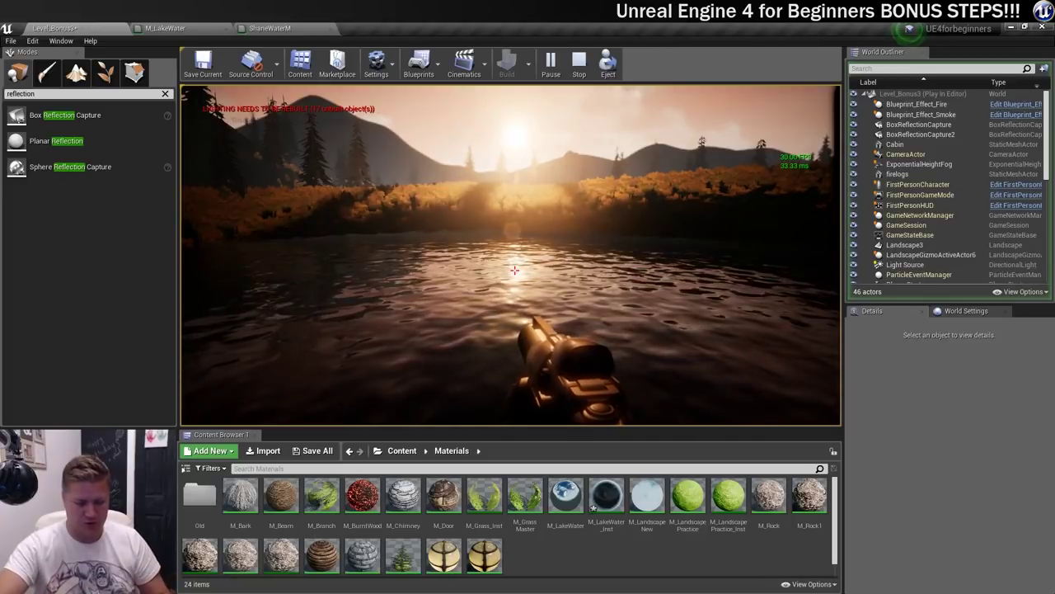
pyautogui.press('w')
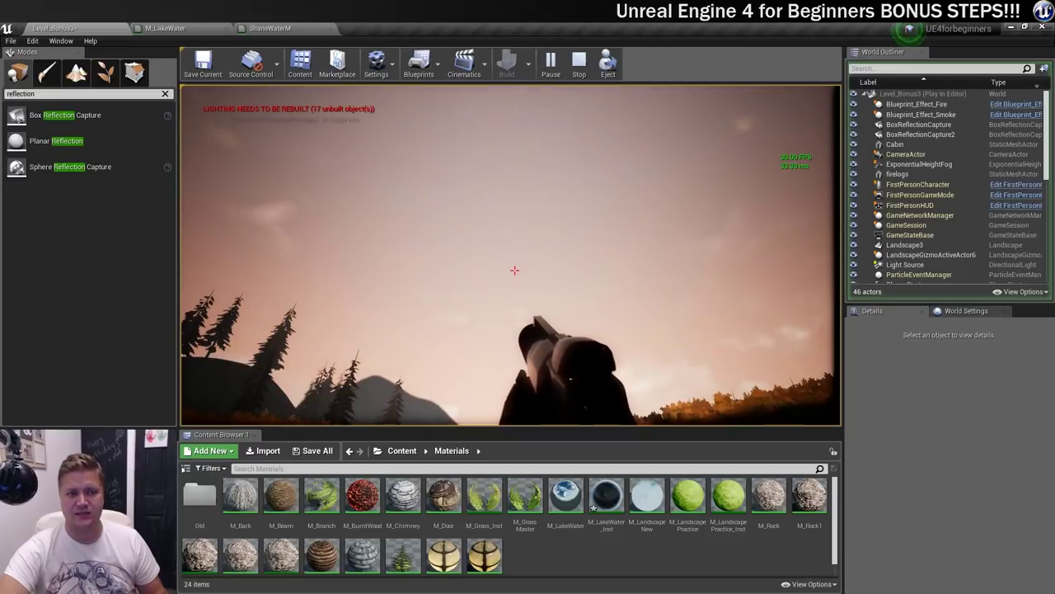
pyautogui.press('w')
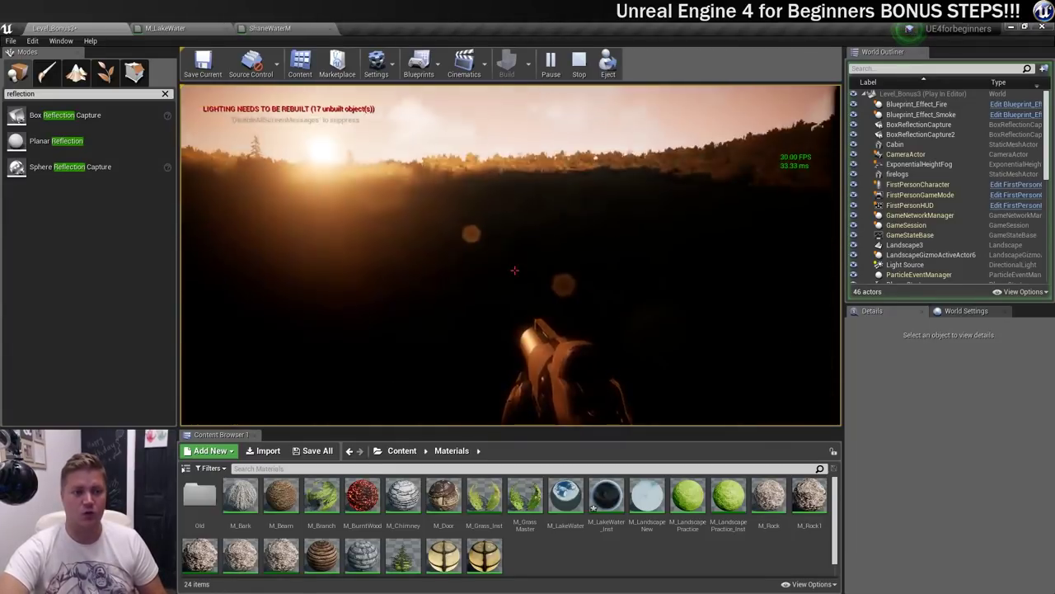
pyautogui.press('w')
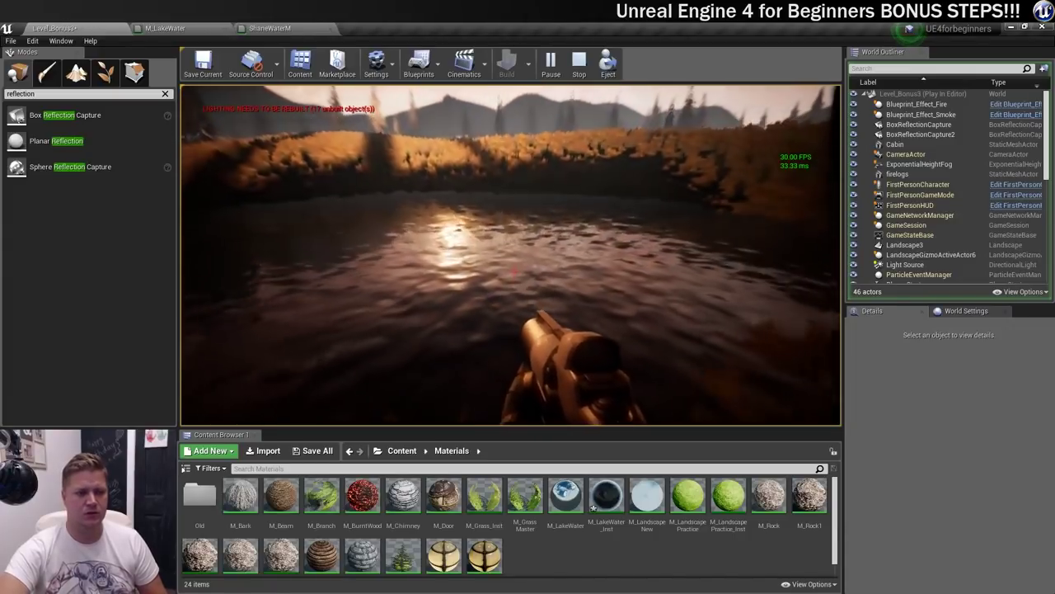
pyautogui.press('s')
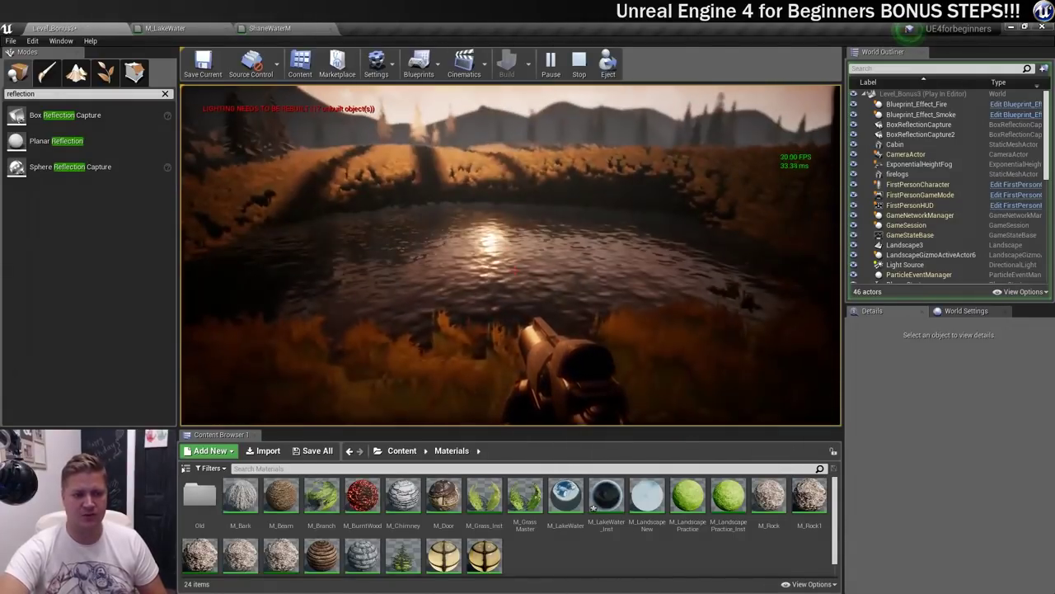
pyautogui.press('Escape')
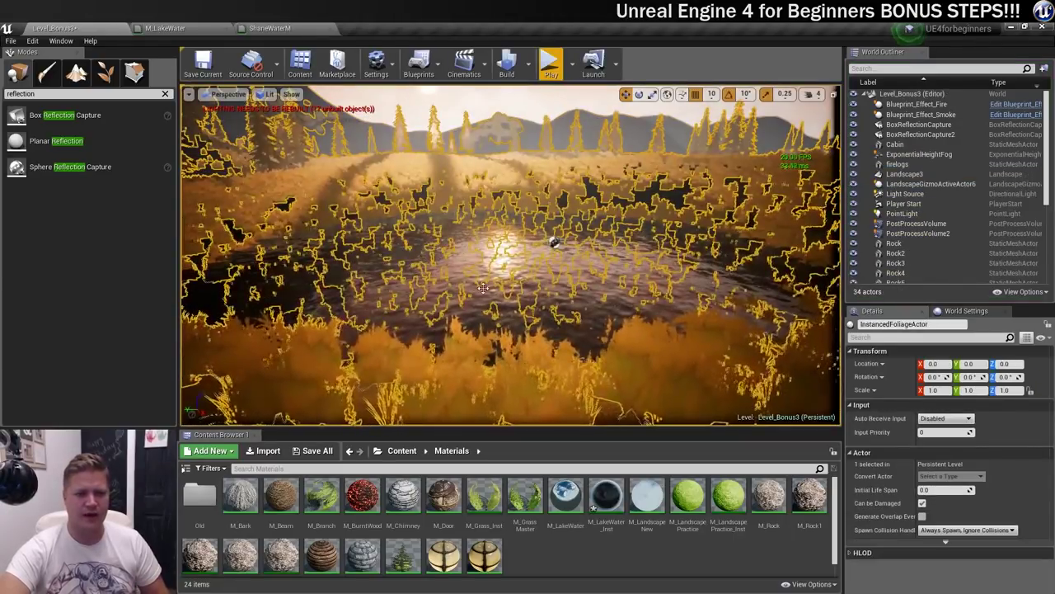
pyautogui.press('Escape')
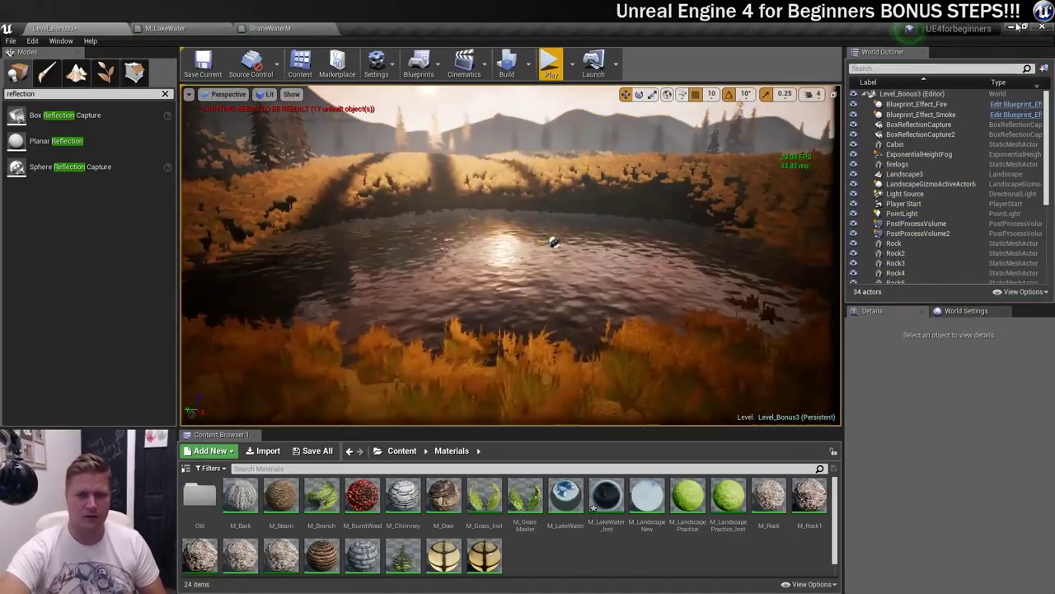
# - Find the lake's water plane Shape_Plane3, duplicate it in place and set the copy's Z scale to -26.75
pyautogui.click(859, 68)
pyautogui.write('plane')
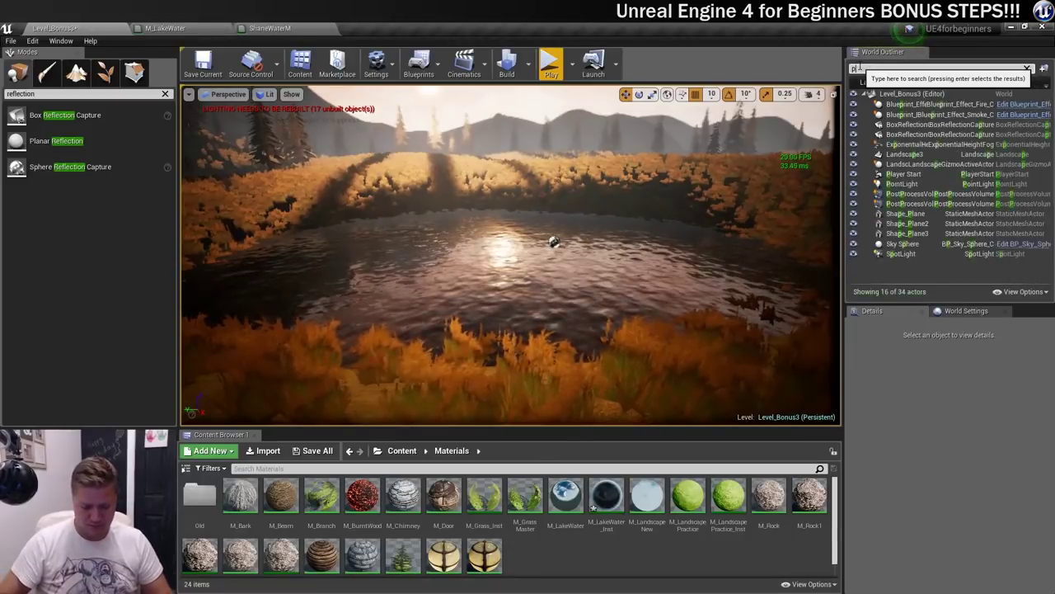
pyautogui.click(905, 123)
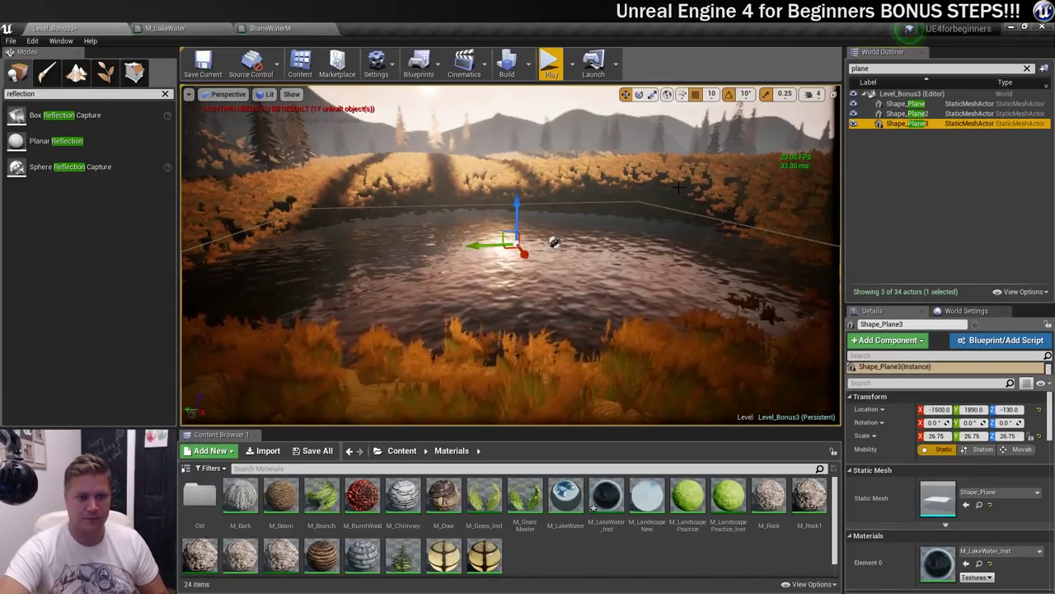
pyautogui.hotkey('ctrl', 'w')
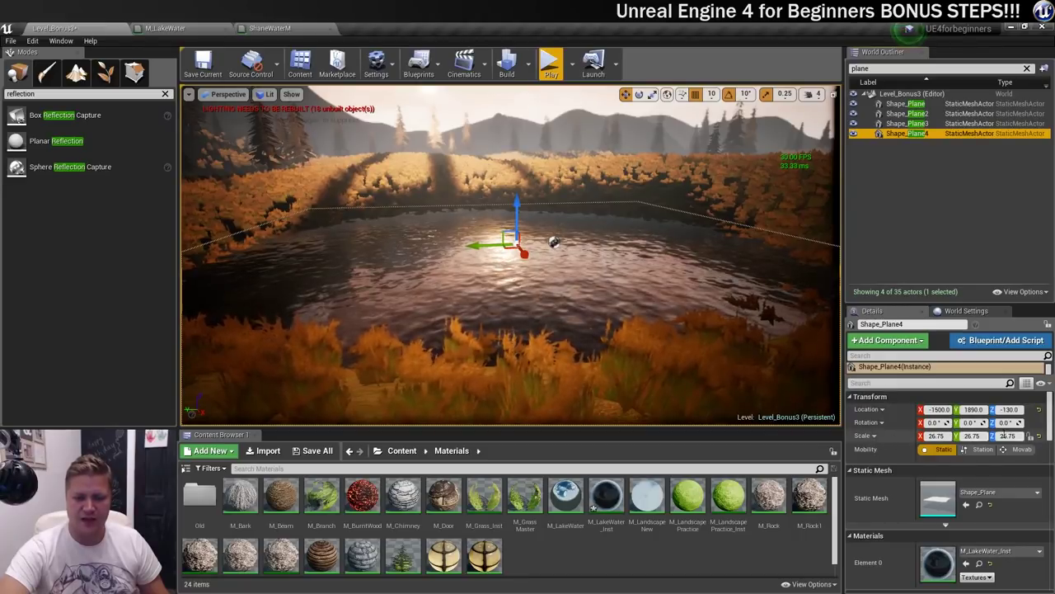
pyautogui.click(1012, 436)
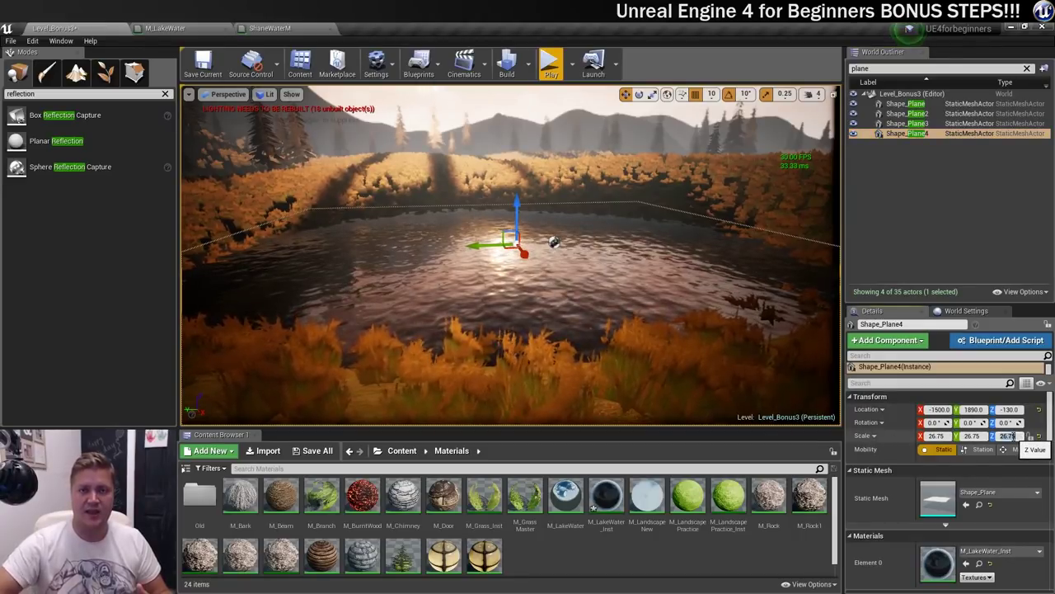
pyautogui.press('Left')
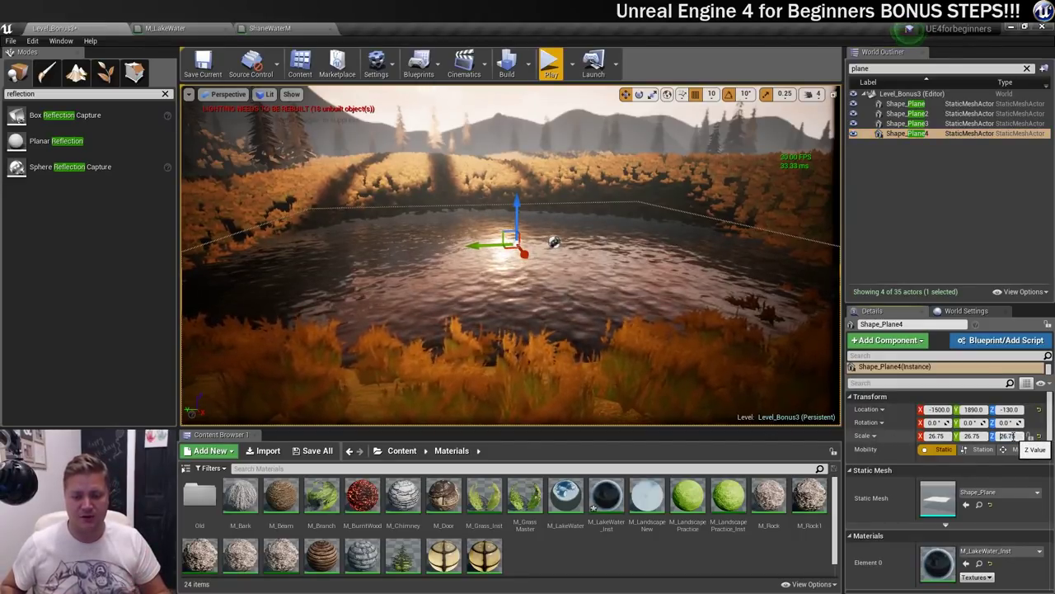
pyautogui.write('-')
pyautogui.press('Return')
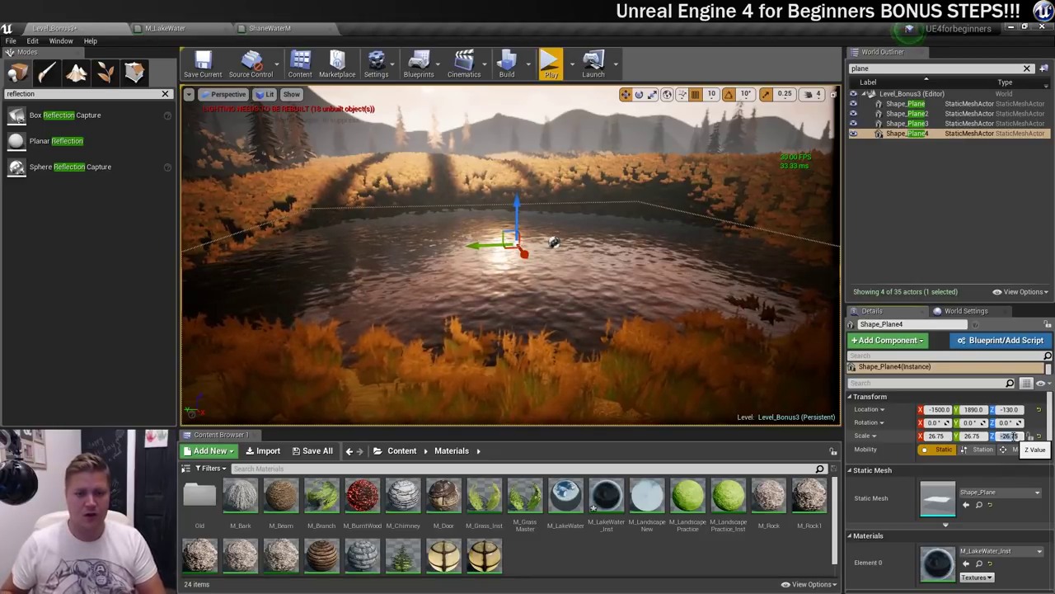
# - Lower the flipped water plane copy to Z -140 and play-test the level to check the lake surface
pyautogui.press('w')
pyautogui.moveTo(468, 274); pyautogui.dragTo(428, 289, button='right')
pyautogui.moveTo(551, 203); pyautogui.dragTo(545, 268, button='right')
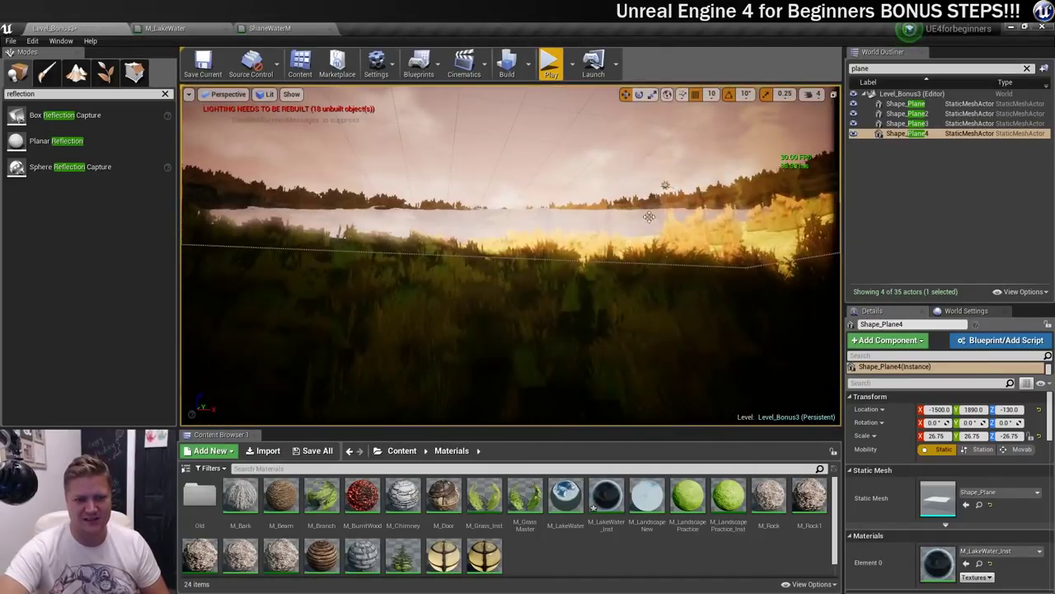
pyautogui.moveTo(693, 238); pyautogui.dragTo(812, 190, button='right')
pyautogui.press('w')
pyautogui.scroll(10, 465, 308)
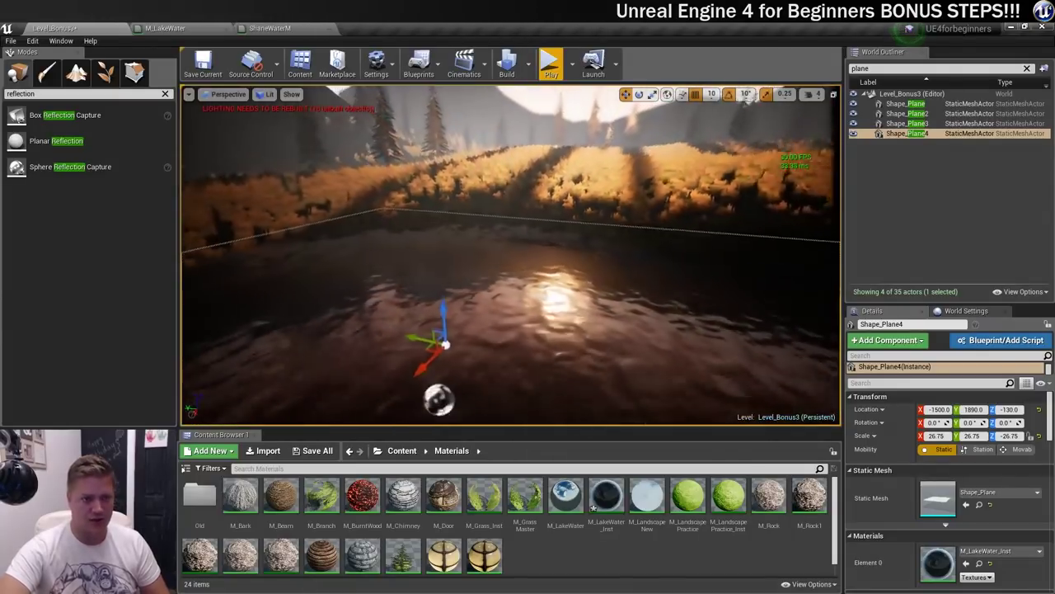
pyautogui.moveTo(463, 280); pyautogui.dragTo(463, 283)
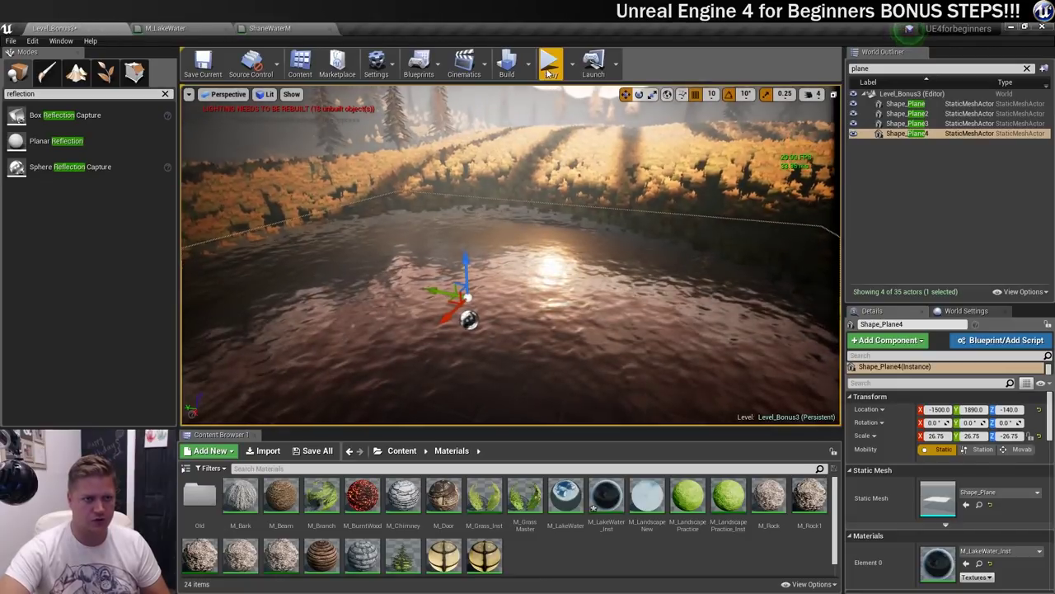
pyautogui.click(551, 66)
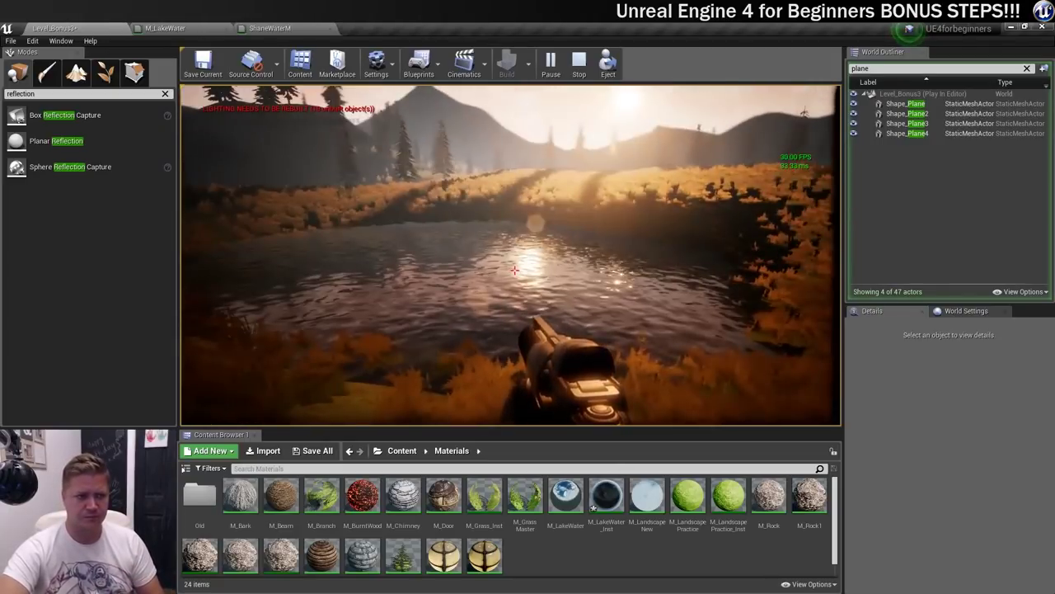
pyautogui.press('Escape')
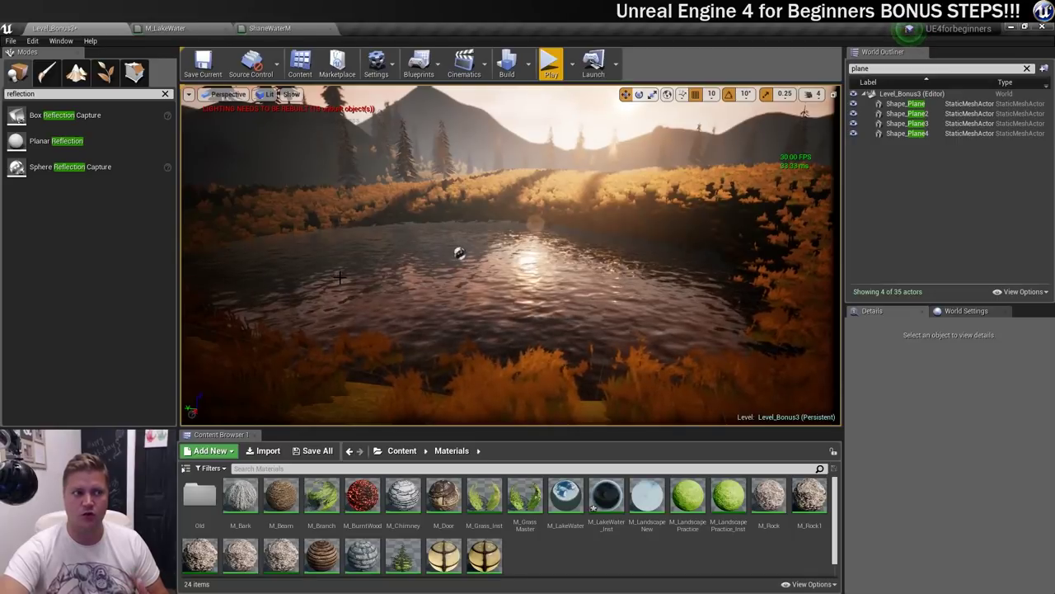
# - Find the Post Process Volume actor and place one on the lake, at location -1180, 1660, -30
pyautogui.click(40, 94)
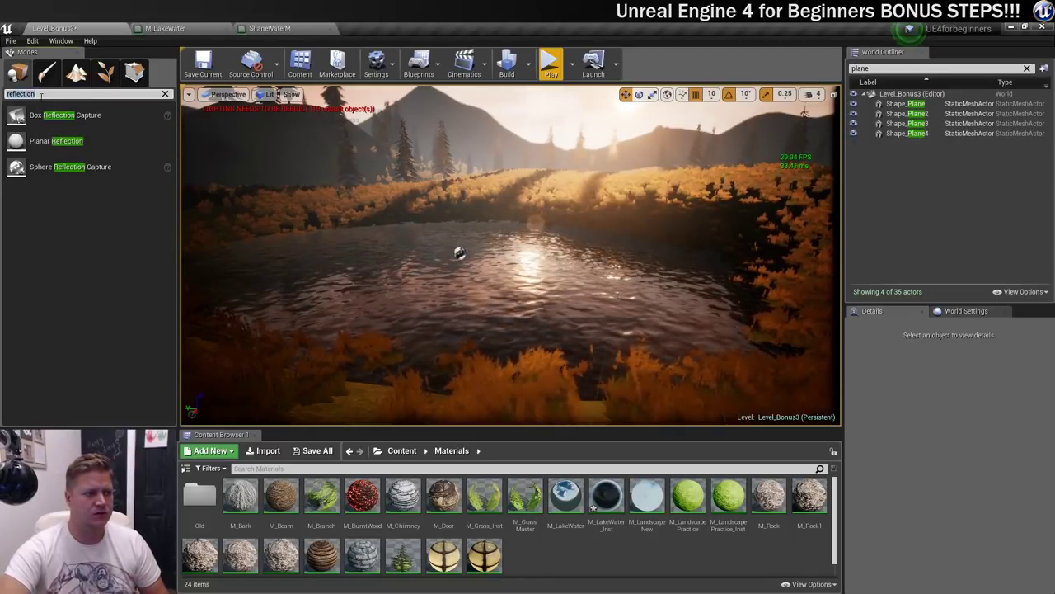
pyautogui.write('p')
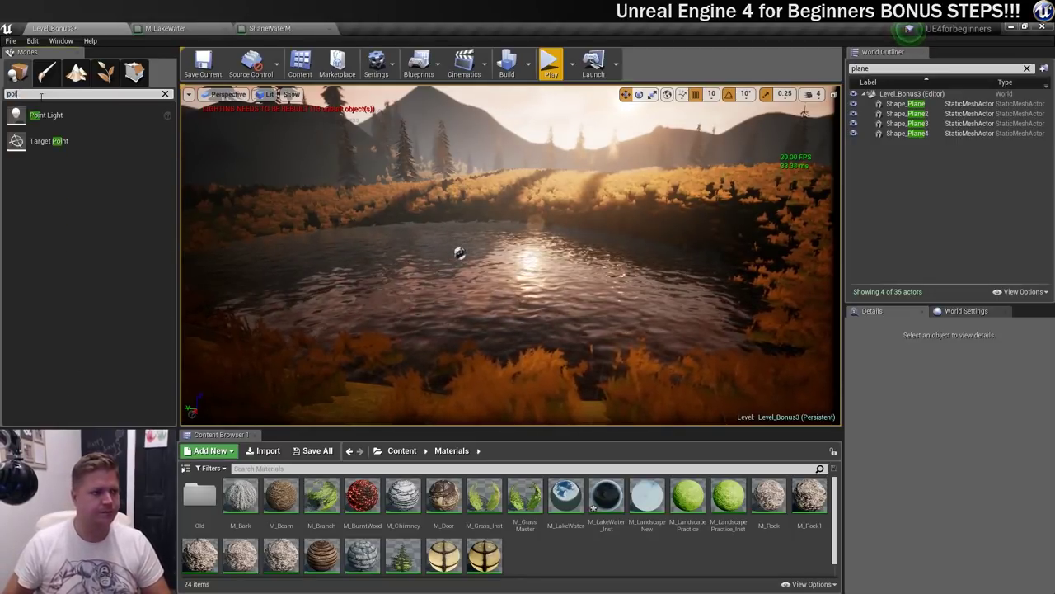
pyautogui.write('ost')
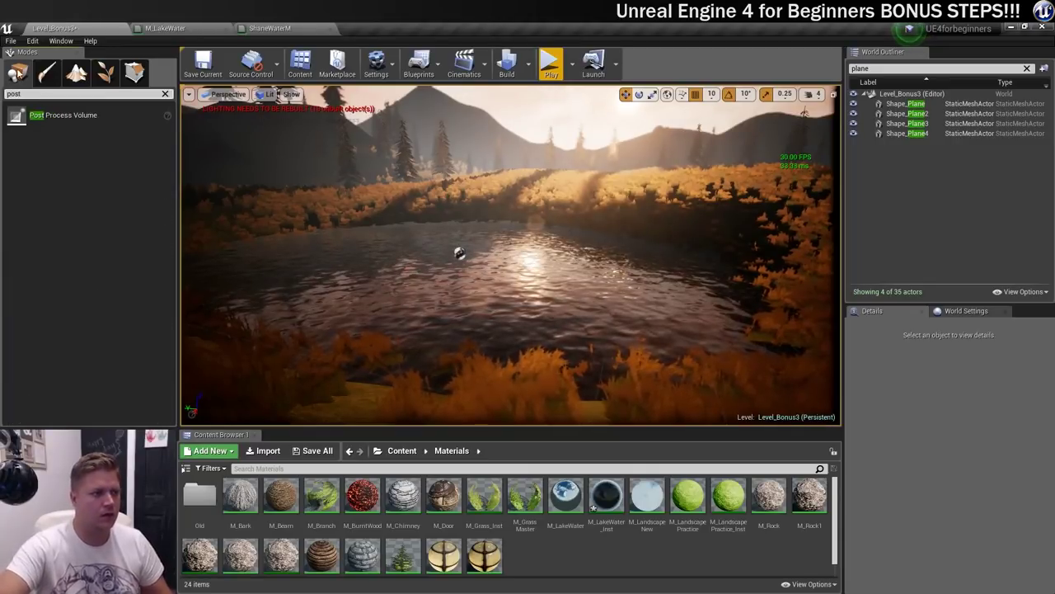
pyautogui.moveTo(47, 107); pyautogui.dragTo(468, 273)
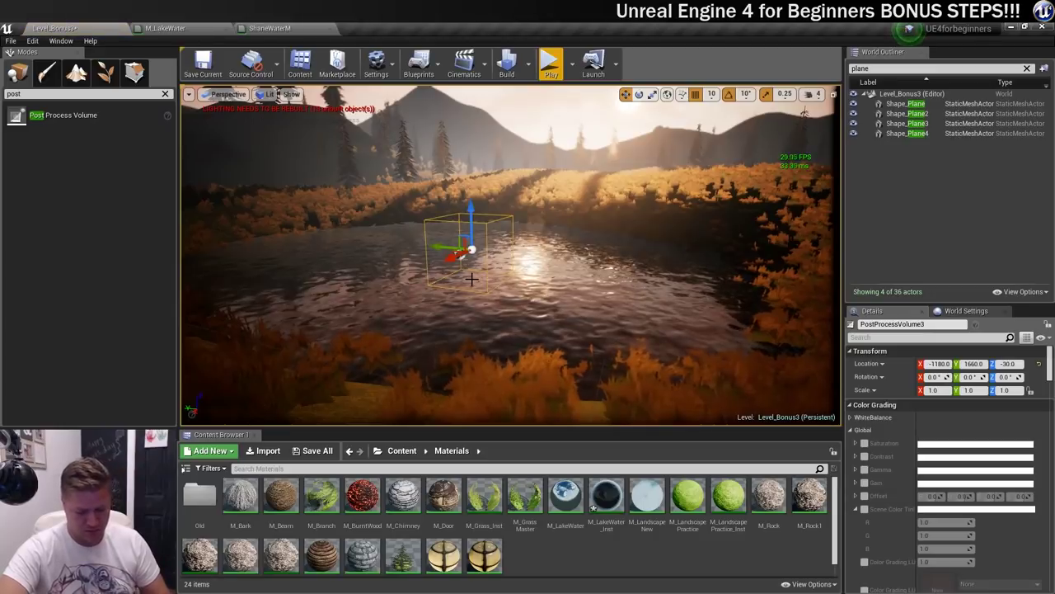
# - Centre the new Post Process Volume over the lake at X -1590, Y 1890
pyautogui.press('f')
pyautogui.keyDown('alt'); pyautogui.moveTo(608, 277); pyautogui.dragTo(468, 389); pyautogui.keyUp('alt')
pyautogui.moveTo(468, 389); pyautogui.dragTo(468, 305, button='middle')
pyautogui.moveTo(469, 305); pyautogui.dragTo(477, 351, button='right')
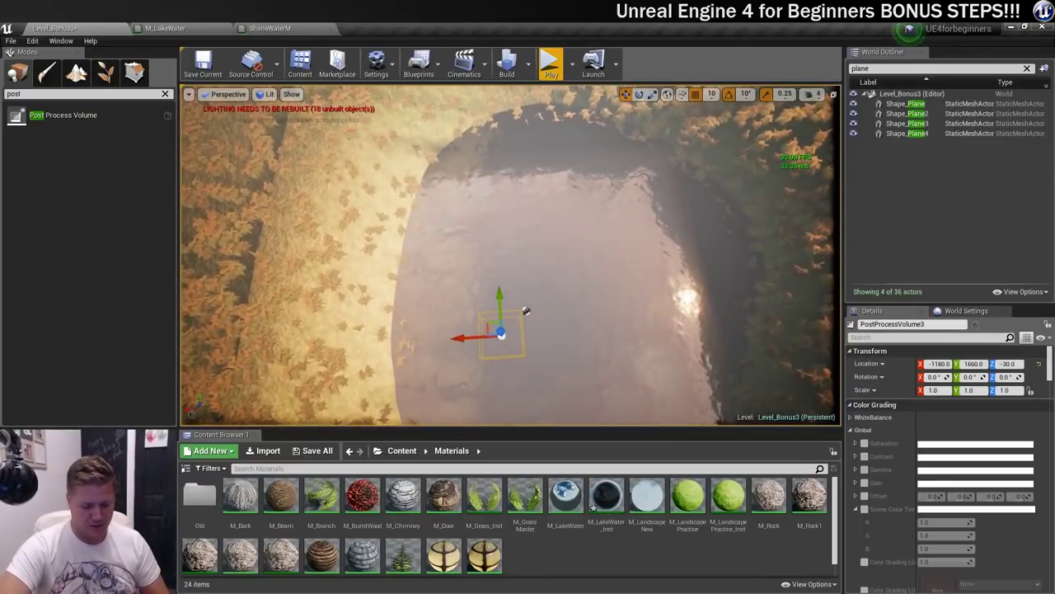
pyautogui.moveTo(561, 240); pyautogui.dragTo(560, 259, button='right')
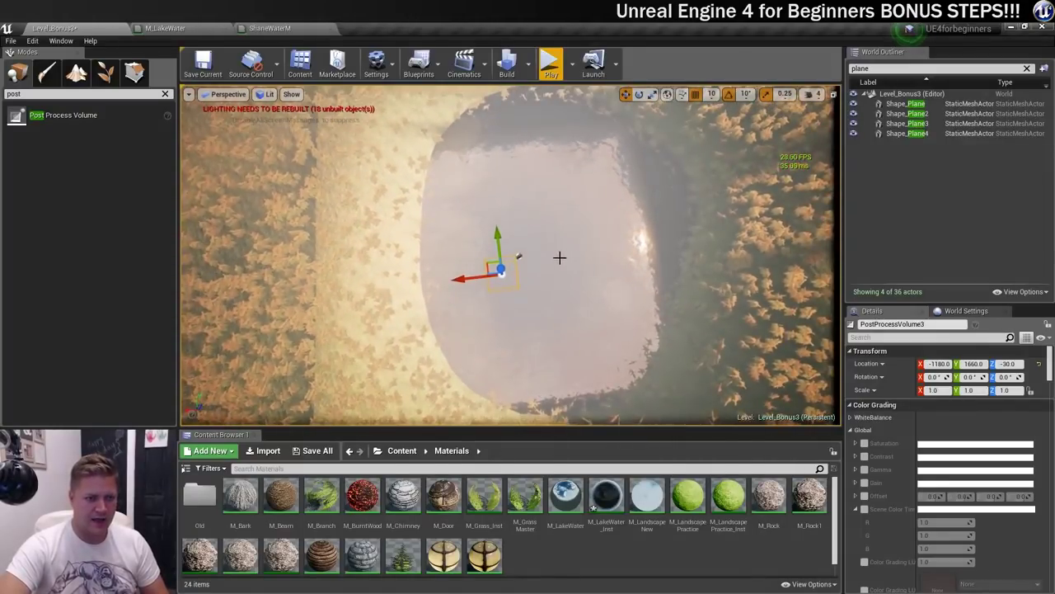
pyautogui.moveTo(455, 279); pyautogui.dragTo(517, 270)
pyautogui.moveTo(558, 227); pyautogui.dragTo(561, 192)
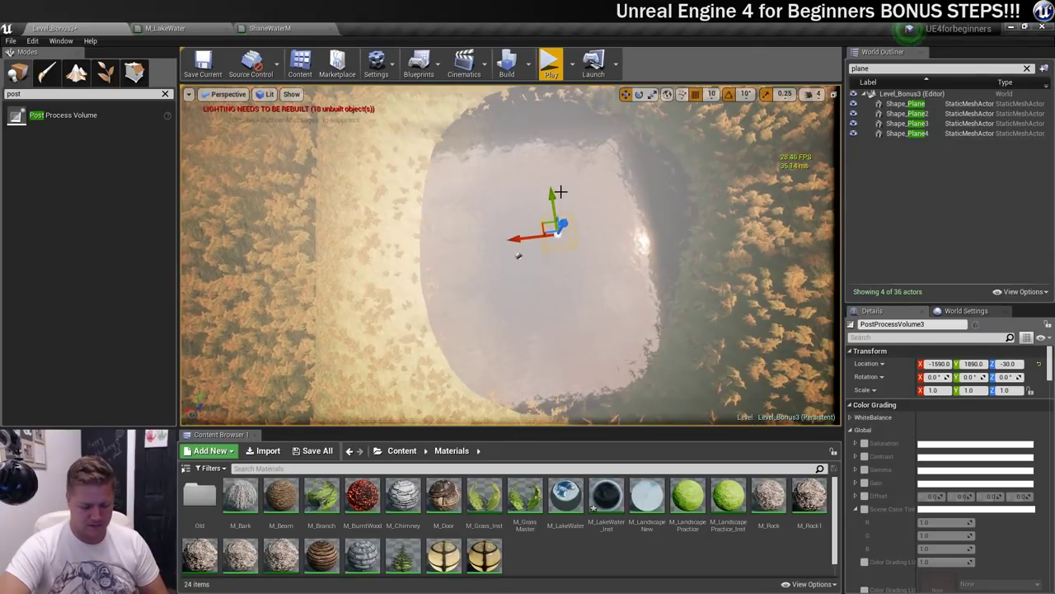
# - Scale the Post Process Volume to 11, 13.5, 3 to cover the whole lake and lower it to Z -400
pyautogui.press('r')
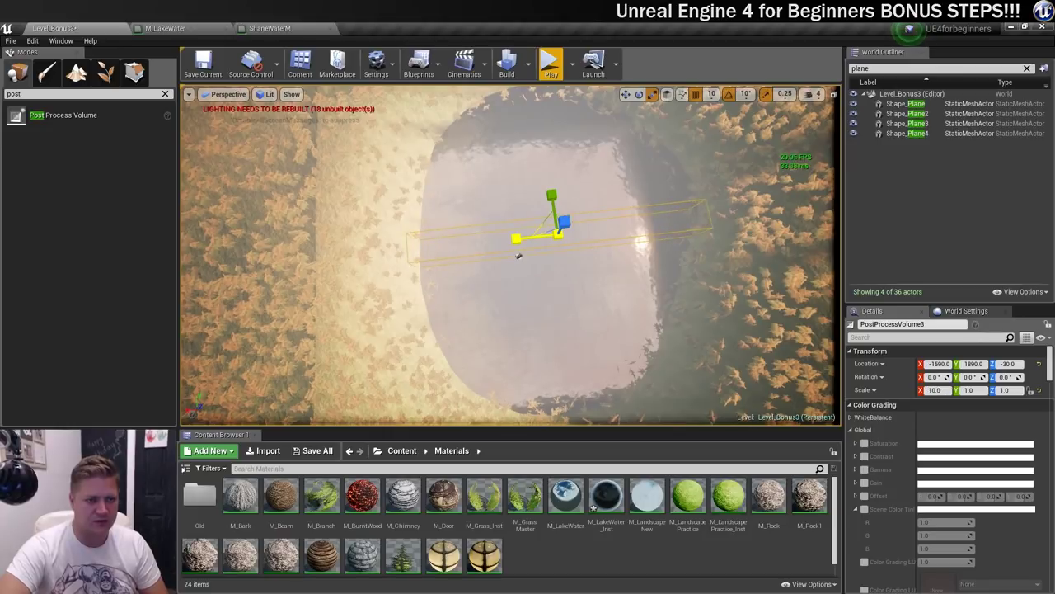
pyautogui.moveTo(552, 194); pyautogui.dragTo(546, 157)
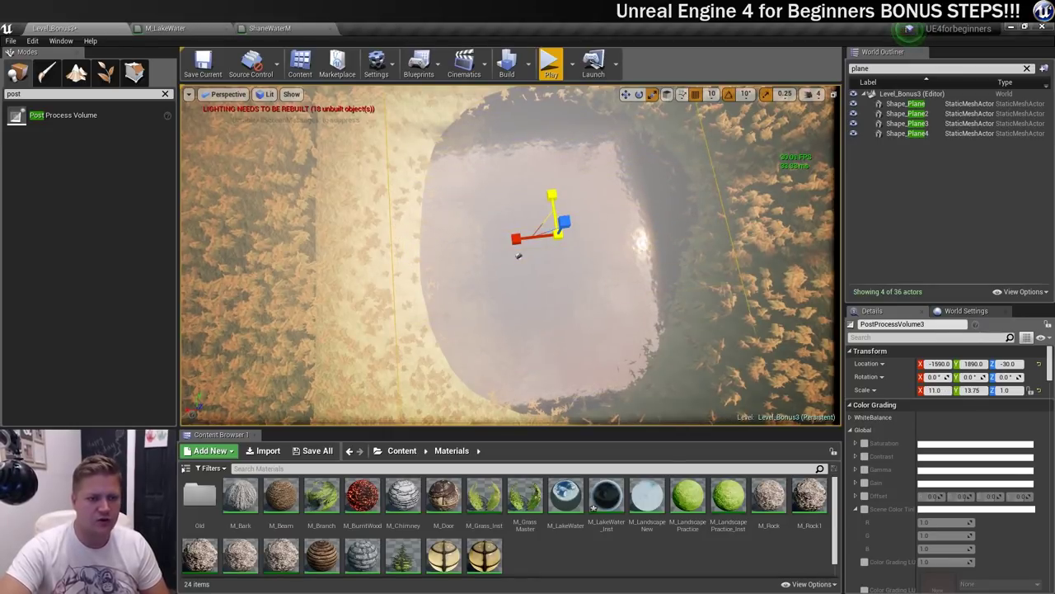
pyautogui.moveTo(459, 301); pyautogui.dragTo(459, 239, button='right')
pyautogui.moveTo(484, 274); pyautogui.dragTo(484, 306, button='right')
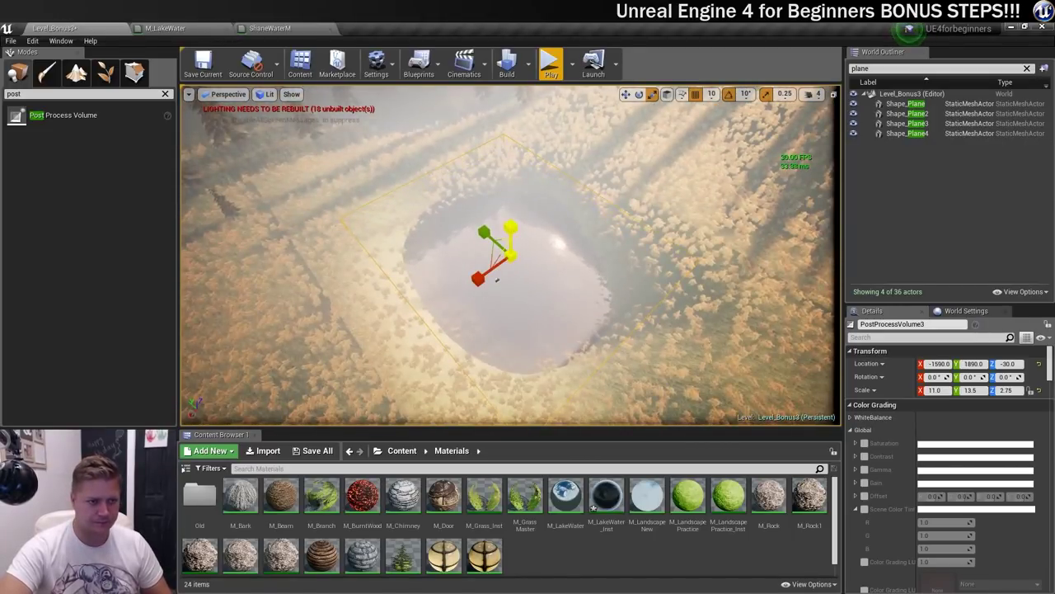
pyautogui.keyDown('alt'); pyautogui.moveTo(391, 358); pyautogui.dragTo(415, 327); pyautogui.keyUp('alt')
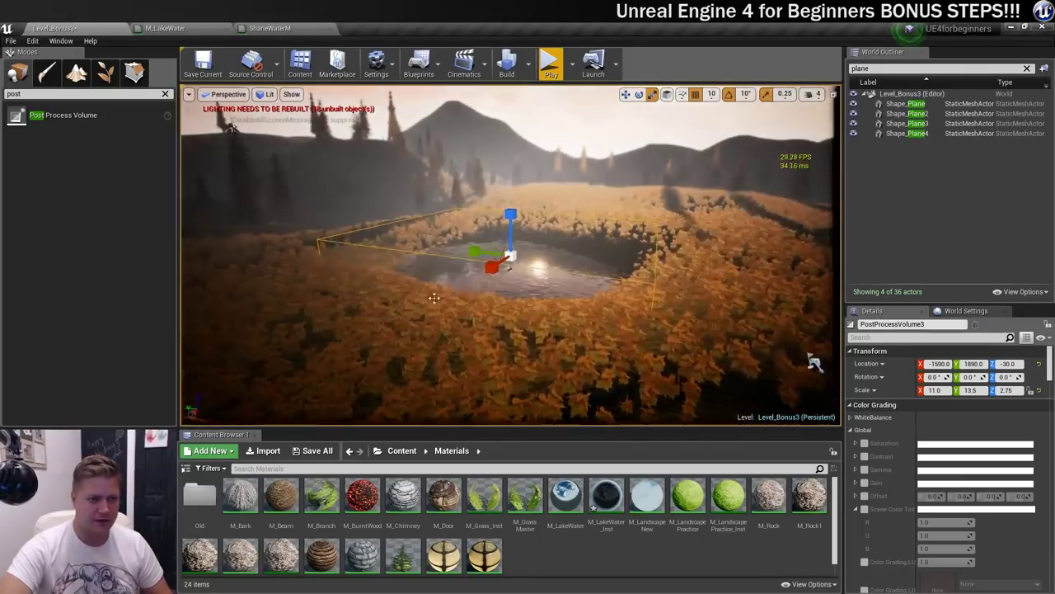
pyautogui.moveTo(510, 215); pyautogui.dragTo(510, 206)
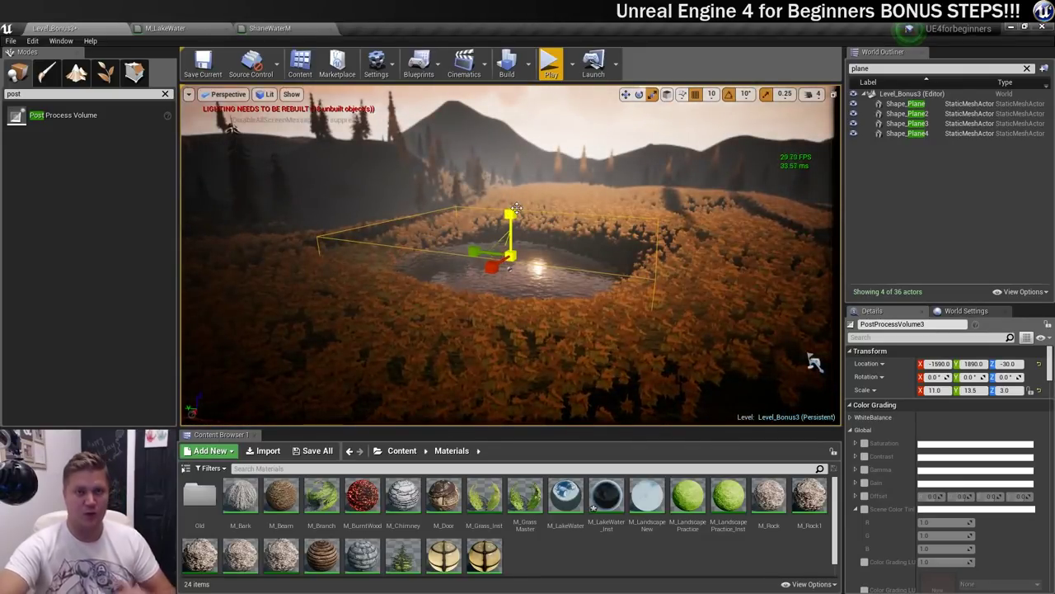
pyautogui.press('w')
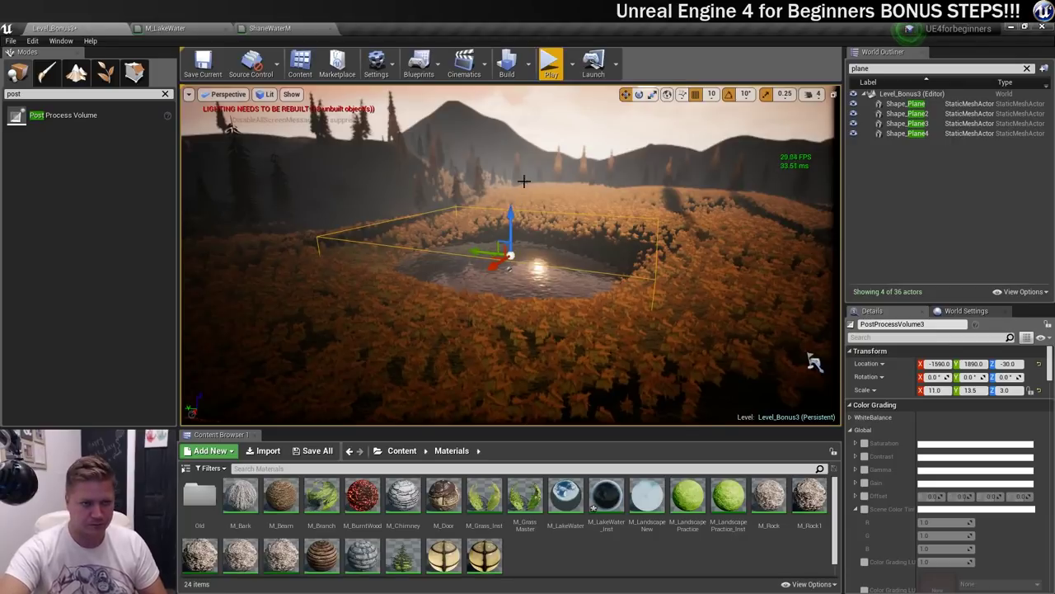
pyautogui.moveTo(511, 214); pyautogui.dragTo(511, 243)
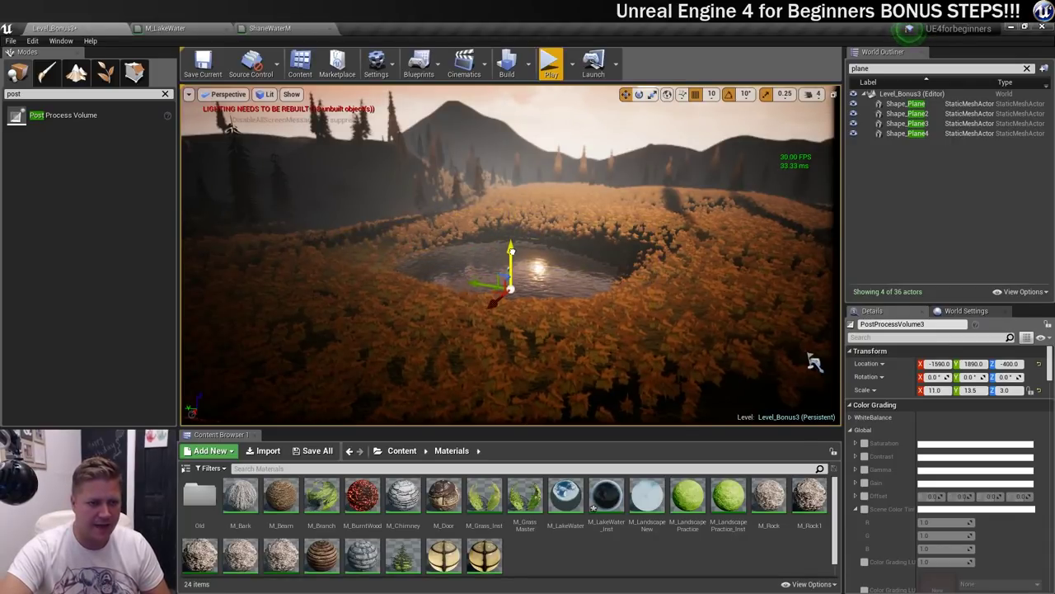
# - Raise the lake's Post Process Volume to Z -370 and check the view above and below the water surface
pyautogui.moveTo(511, 250); pyautogui.dragTo(512, 246)
pyautogui.moveTo(511, 246); pyautogui.dragTo(505, 279, button='right')
pyautogui.moveTo(812, 372); pyautogui.dragTo(810, 359, button='right')
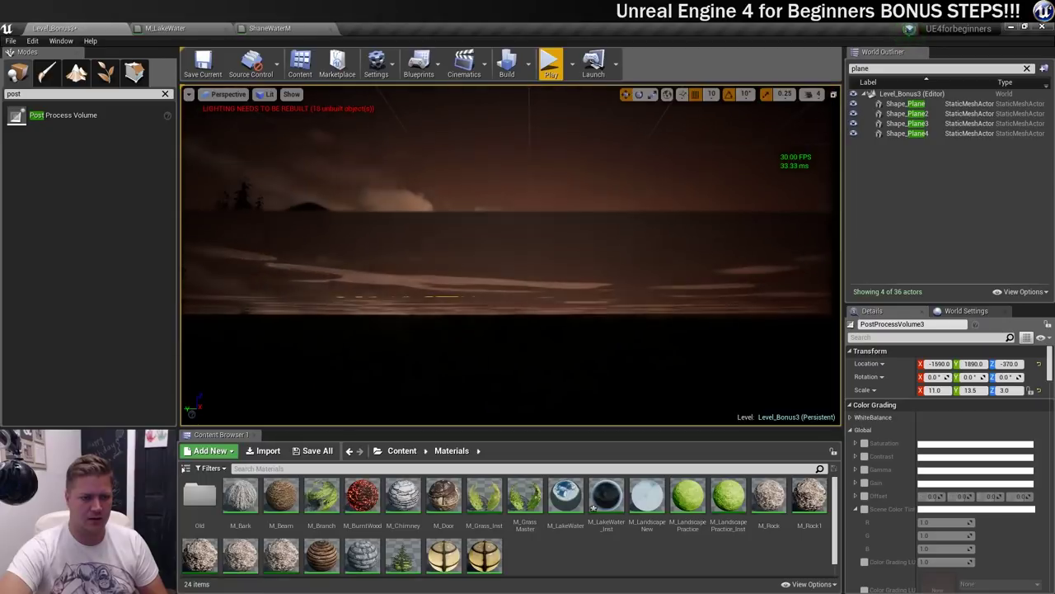
pyautogui.moveTo(506, 253); pyautogui.dragTo(503, 283, button='right')
pyautogui.press('q')
pyautogui.press('e')
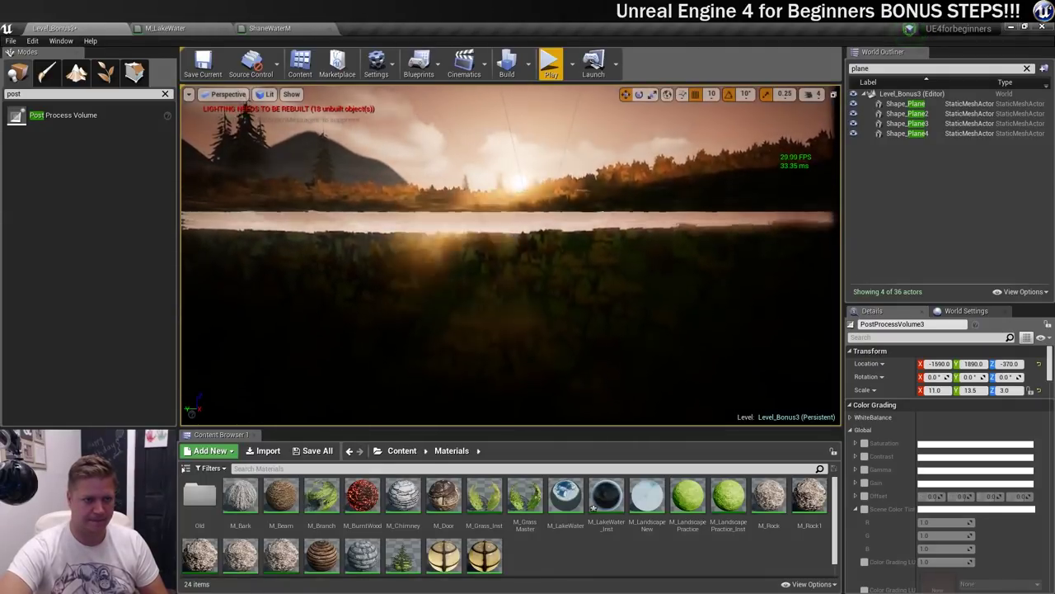
pyautogui.moveTo(812, 346); pyautogui.dragTo(812, 346, button='right')
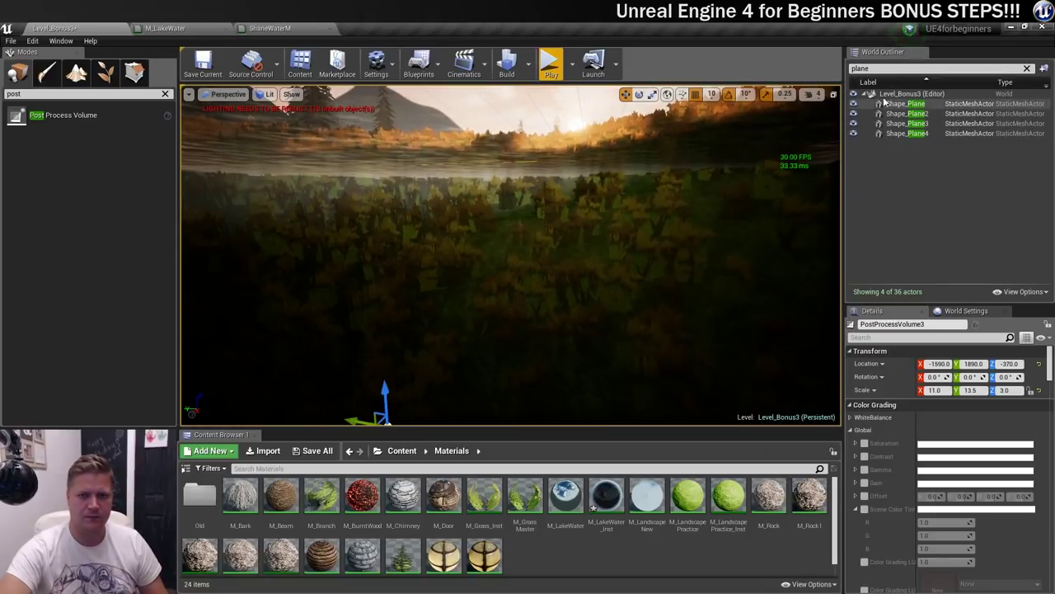
# - Clear the World Outliner filter and set the Post Process Volume's Priority to 1 and Blend Radius to 5
pyautogui.click(1026, 68)
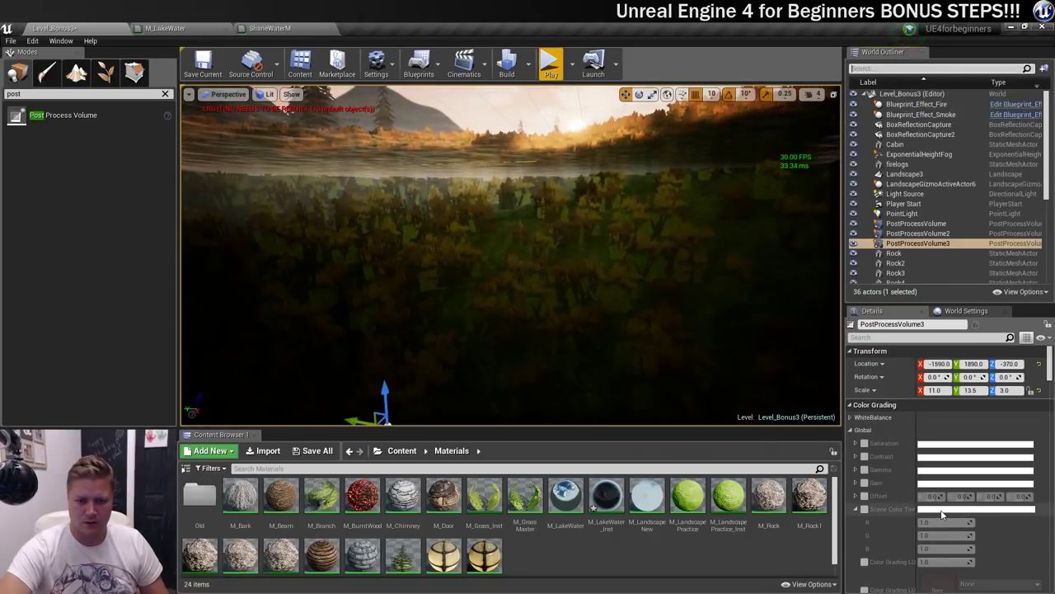
pyautogui.scroll(-5, 897, 429)
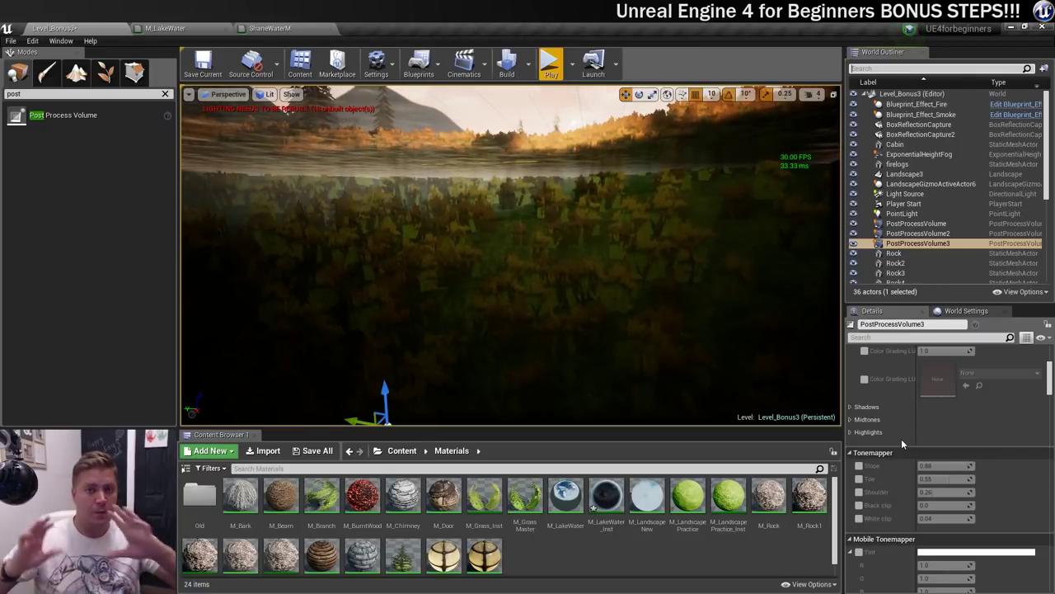
pyautogui.scroll(-5, 901, 439)
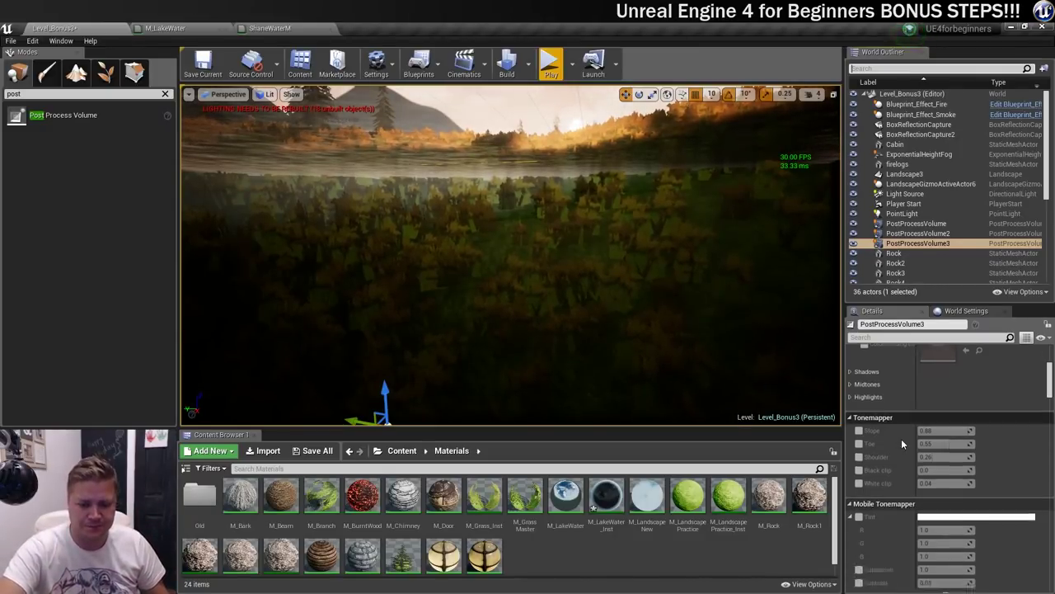
pyautogui.scroll(-5, 902, 443)
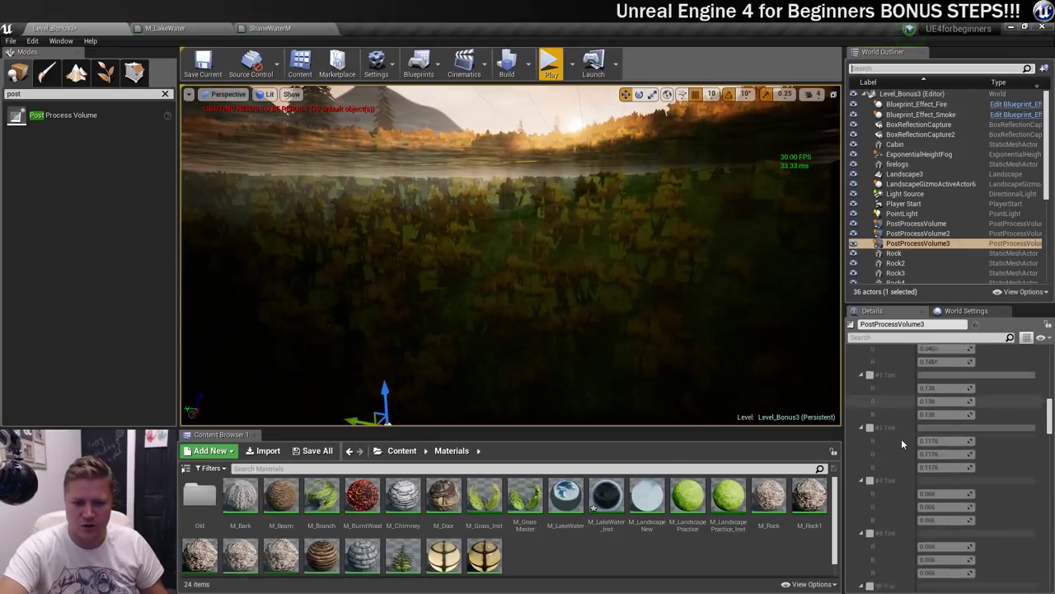
pyautogui.scroll(-5, 901, 444)
pyautogui.scroll(-5, 901, 443)
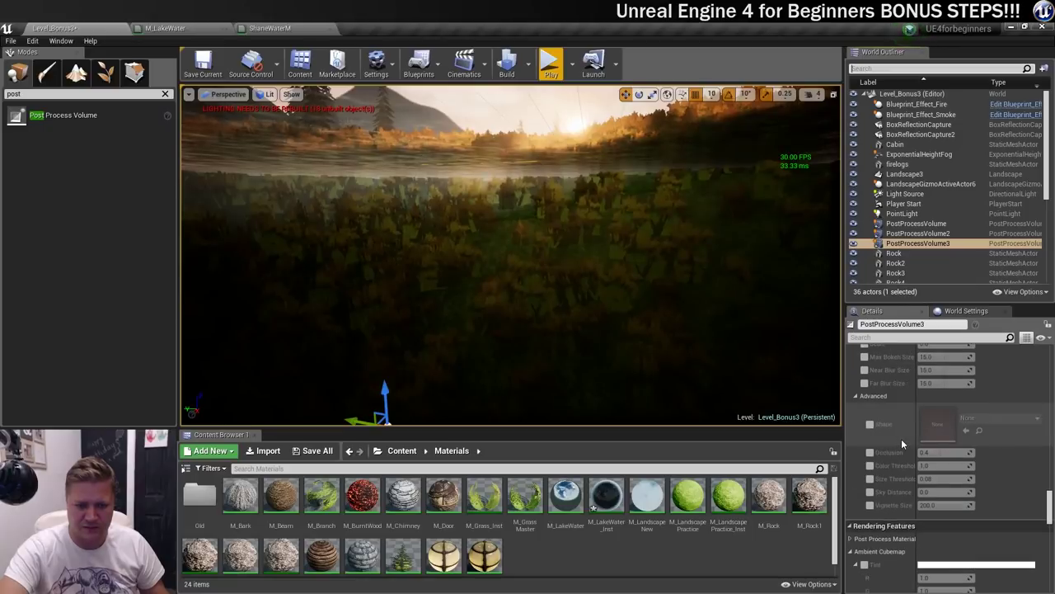
pyautogui.scroll(-10, 901, 444)
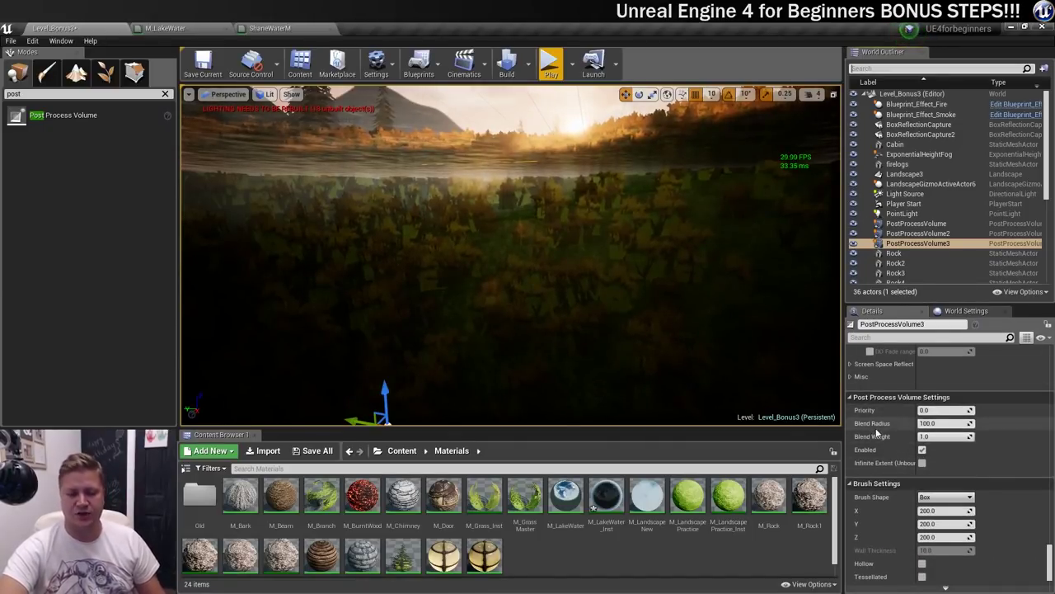
pyautogui.click(936, 410)
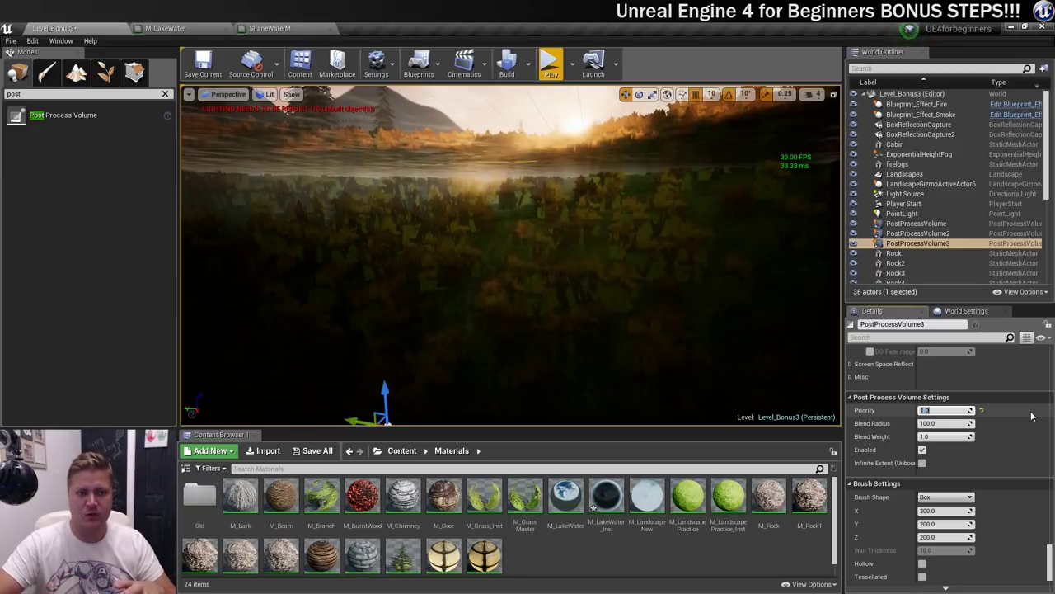
pyautogui.click(948, 422)
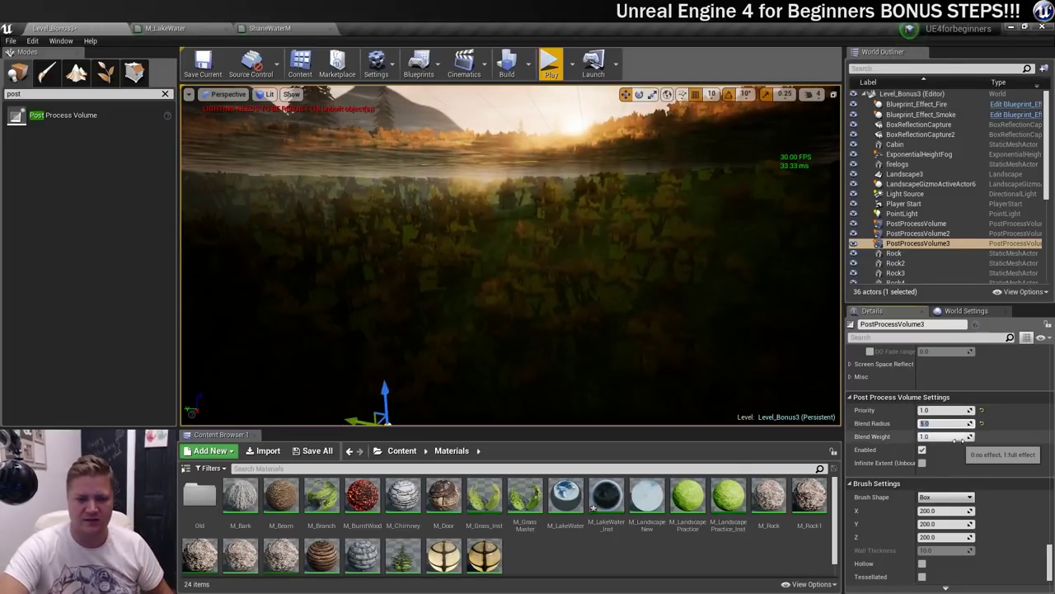
# - Enable the volume's Scene Color Tint and set it to blue, R 0.064354, G 0.363259, B 0.885417
pyautogui.scroll(4, 956, 443)
pyautogui.scroll(10, 956, 443)
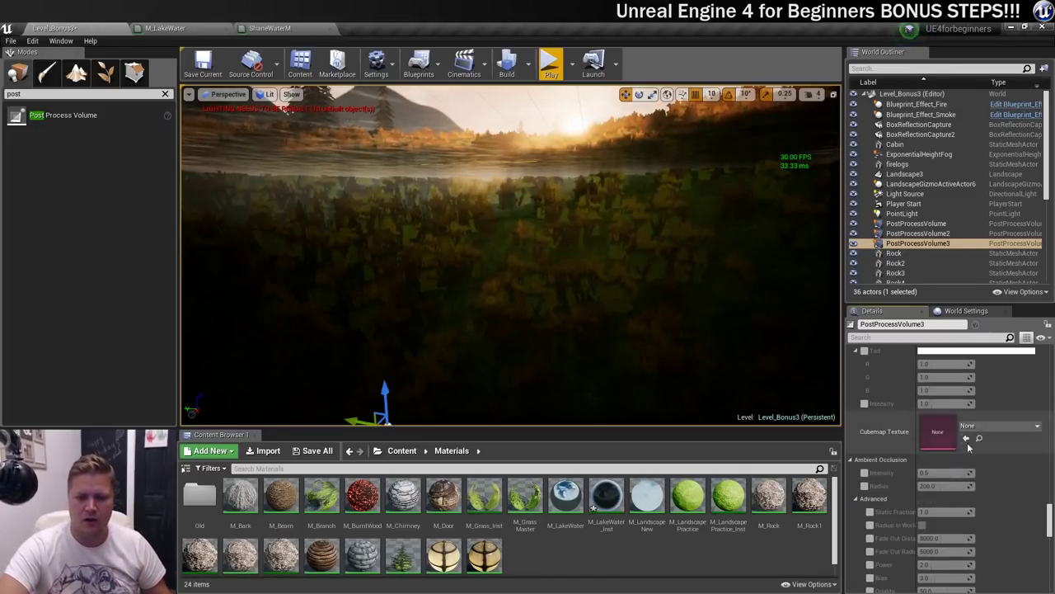
pyautogui.moveTo(1051, 521); pyautogui.dragTo(1050, 356)
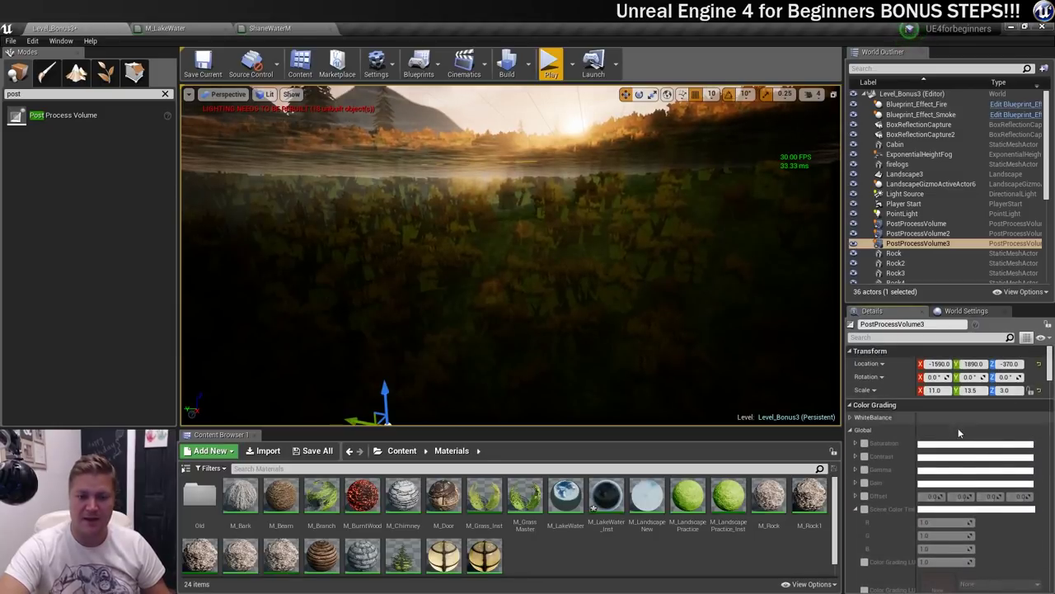
pyautogui.scroll(-1, 923, 469)
pyautogui.scroll(1, 924, 470)
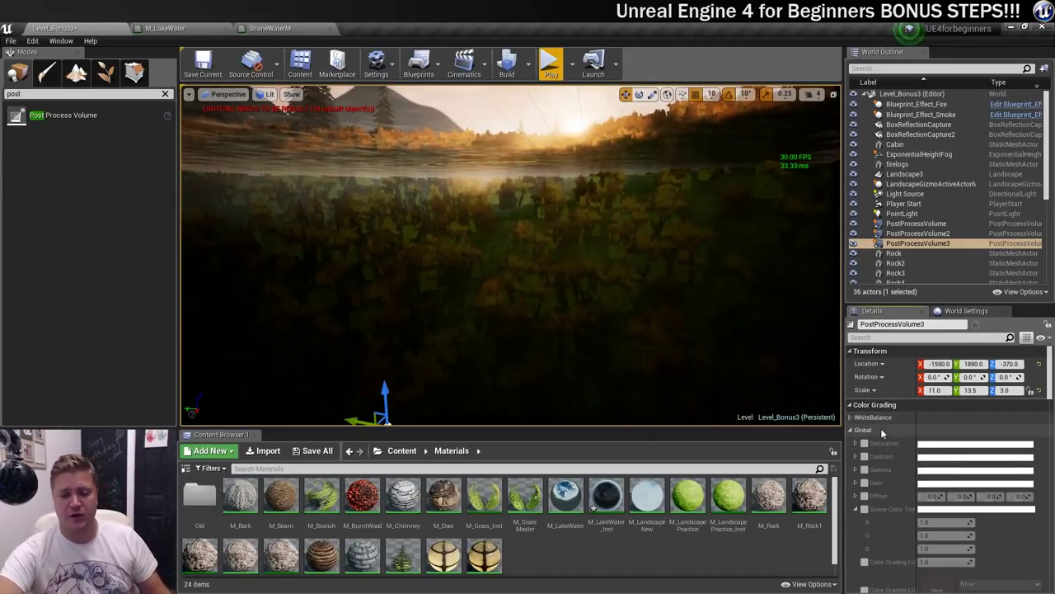
pyautogui.click(865, 509)
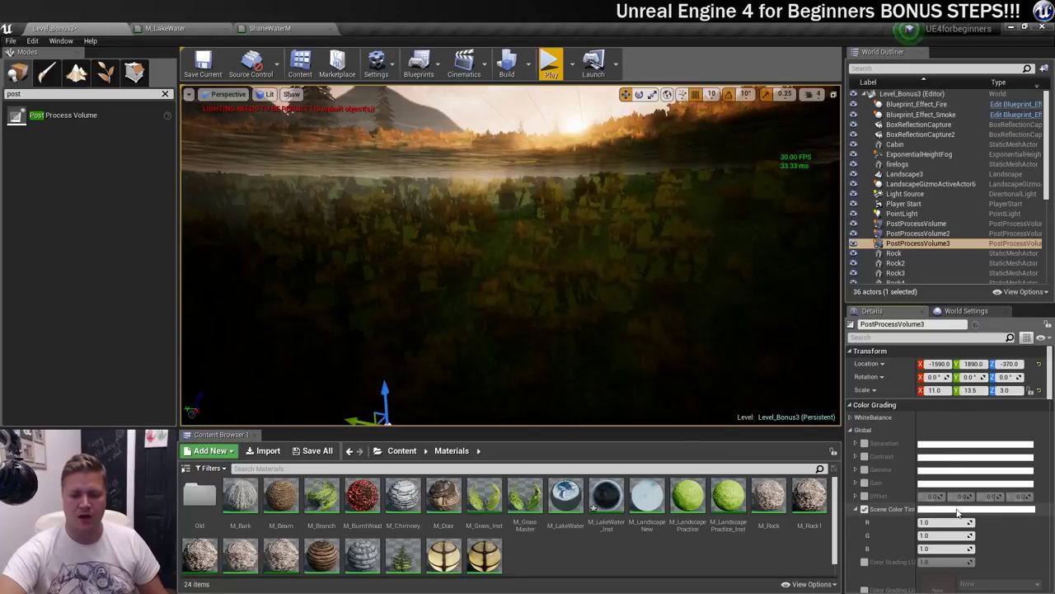
pyautogui.click(957, 510)
pyautogui.moveTo(786, 395); pyautogui.dragTo(746, 360)
pyautogui.moveTo(880, 347)
pyautogui.mouseDown()
pyautogui.moveTo(876, 365)
pyautogui.moveTo(875, 357)
pyautogui.mouseUp()
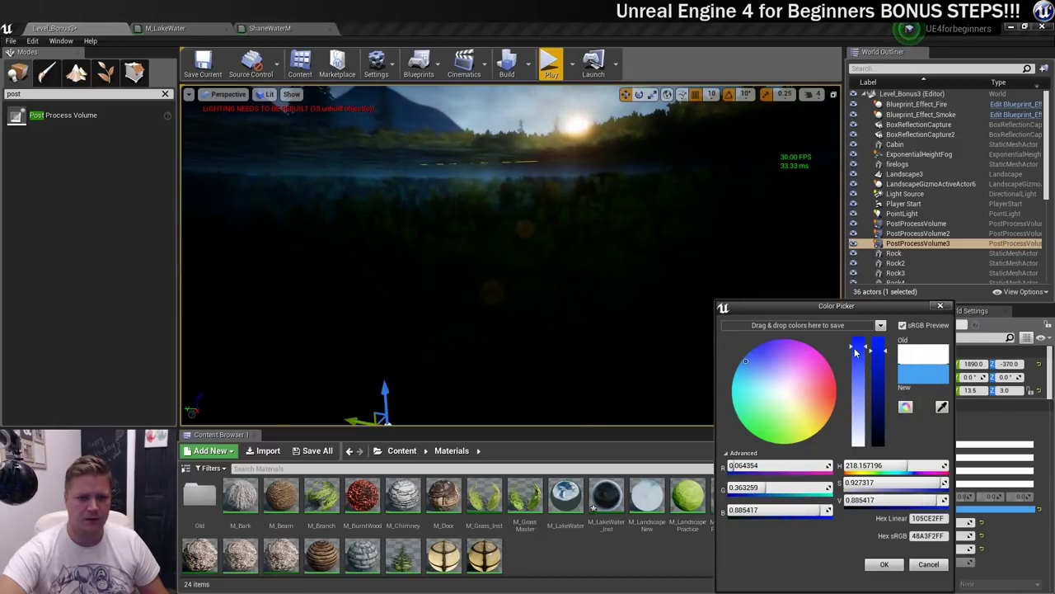
pyautogui.click(879, 566)
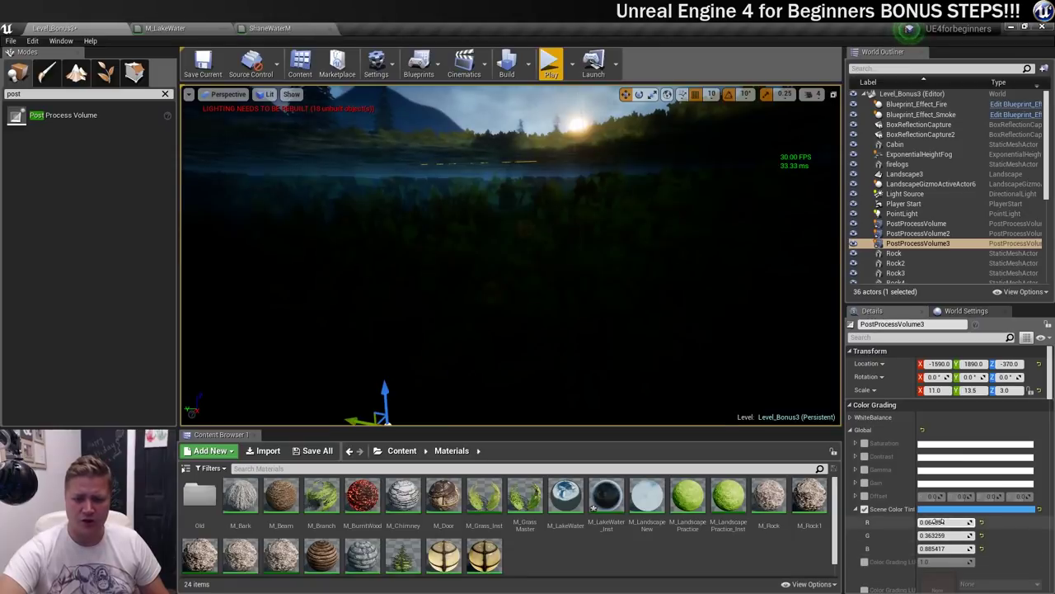
# - Enable Chromatic Aberration in the volume's lens image effects and set it to about 3.19
pyautogui.scroll(-10, 927, 484)
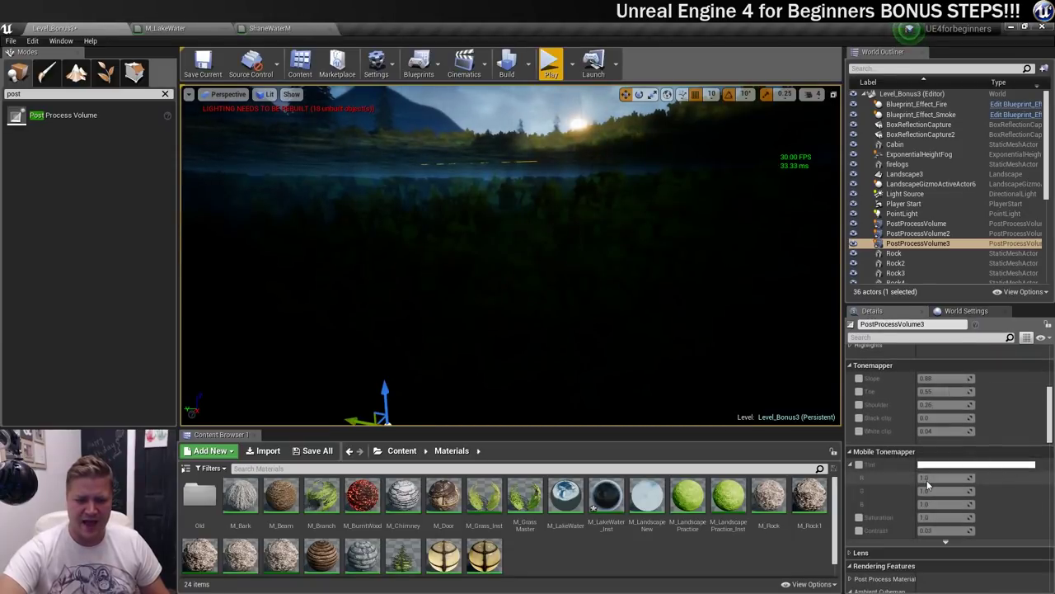
pyautogui.scroll(-1, 926, 484)
pyautogui.click(854, 430)
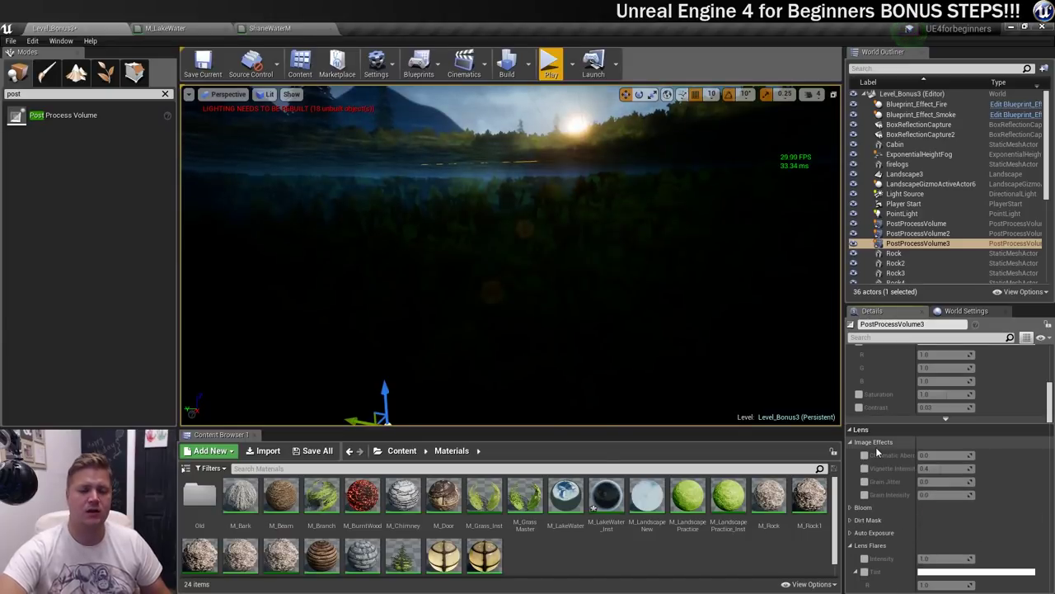
pyautogui.moveTo(881, 459)
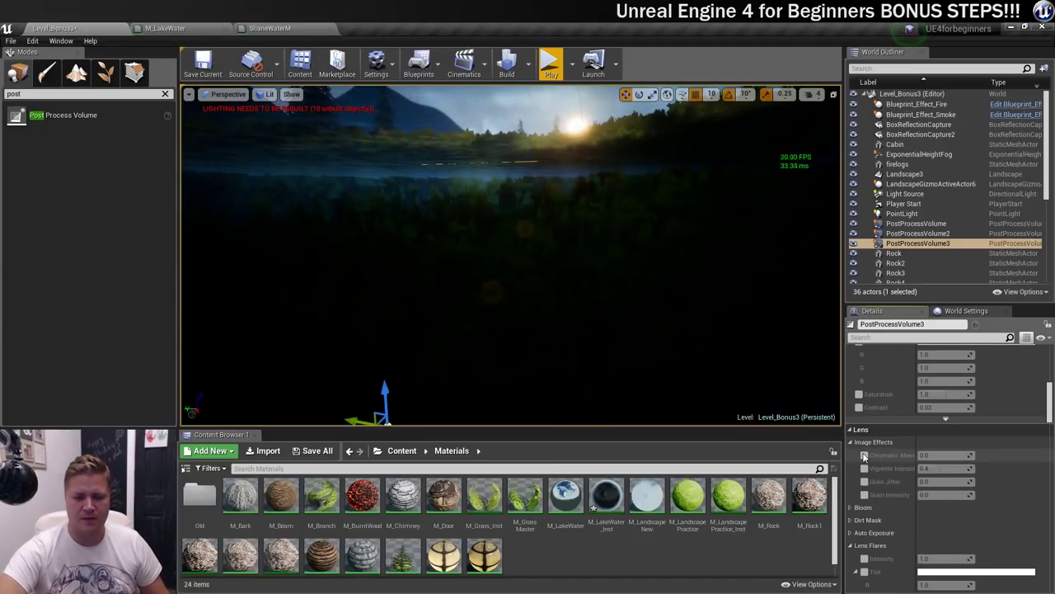
pyautogui.click(864, 455)
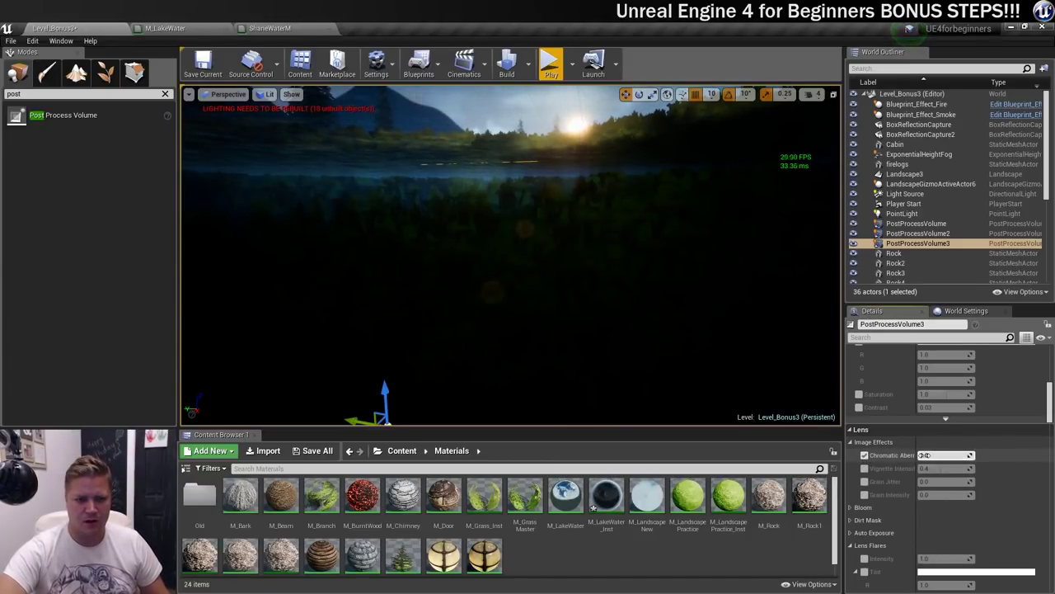
pyautogui.moveTo(944, 455); pyautogui.dragTo(953, 455)
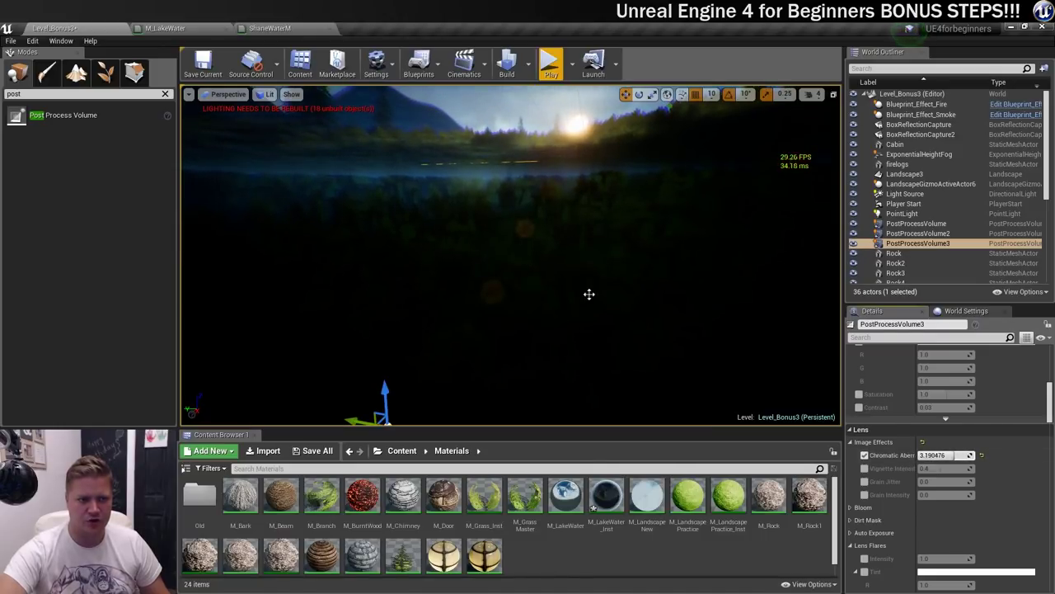
# - Fine-tune the Post Process Volume's height so the blue underwater effect starts at the lake surface
pyautogui.moveTo(578, 304)
pyautogui.mouseDown(button='right')
pyautogui.moveTo(538, 295)
pyautogui.moveTo(588, 309)
pyautogui.mouseUp(button='right')
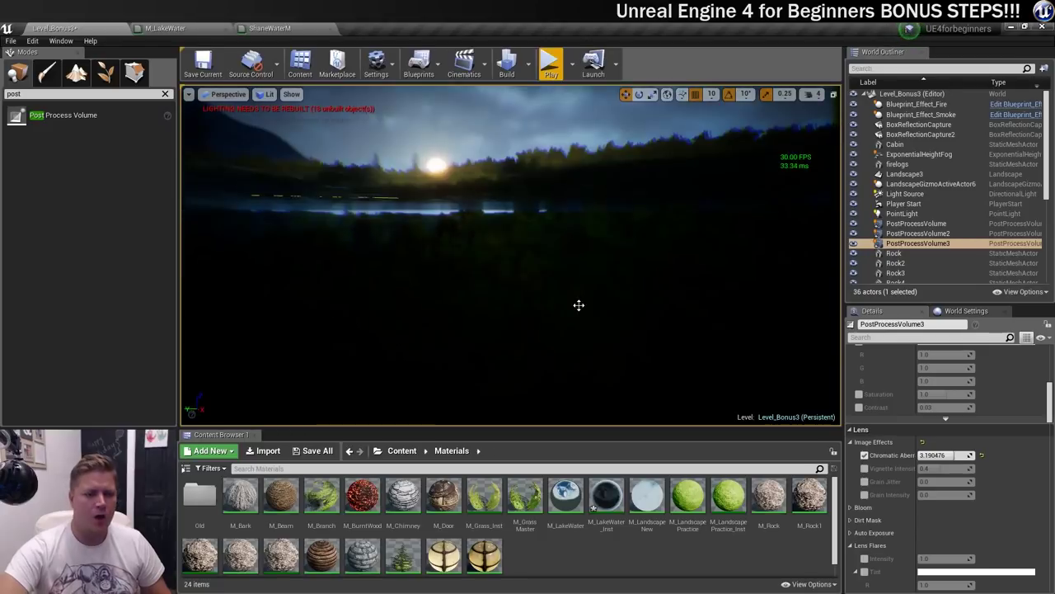
pyautogui.moveTo(516, 294)
pyautogui.mouseDown(button='right')
pyautogui.moveTo(518, 272)
pyautogui.moveTo(519, 293)
pyautogui.mouseUp(button='right')
pyautogui.press('q')
pyautogui.press('e')
pyautogui.press('q')
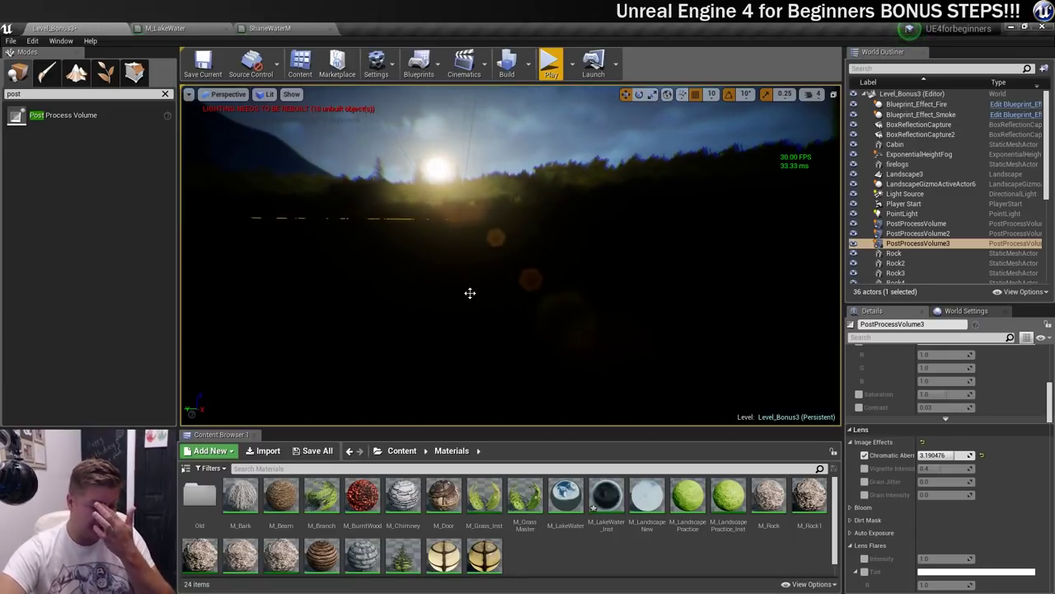
pyautogui.scroll(-4, 473, 293)
pyautogui.scroll(-1, 473, 293)
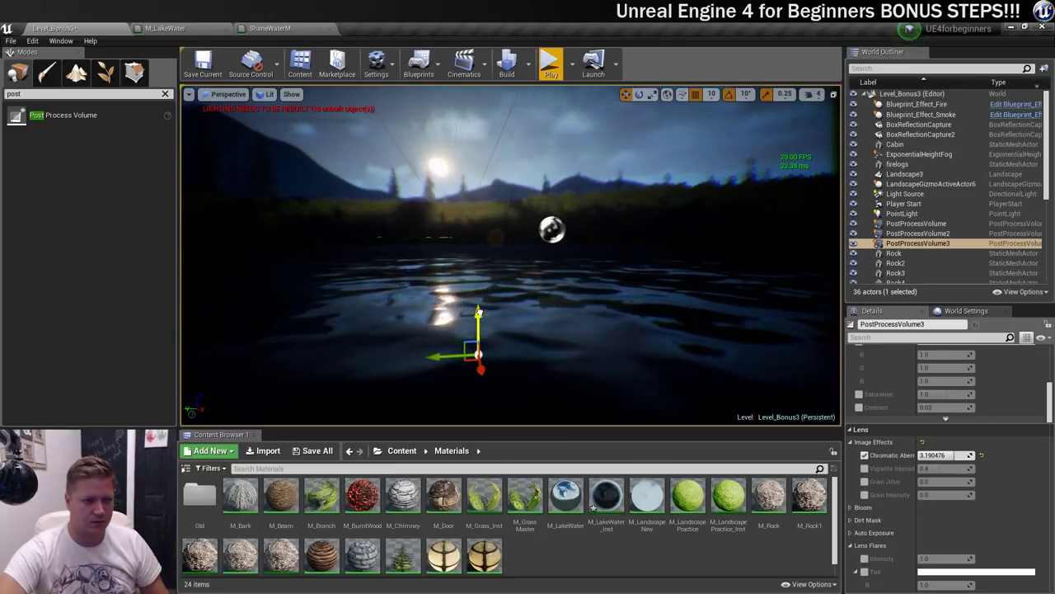
pyautogui.moveTo(479, 309); pyautogui.dragTo(481, 312)
pyautogui.moveTo(480, 311); pyautogui.dragTo(481, 326, button='middle')
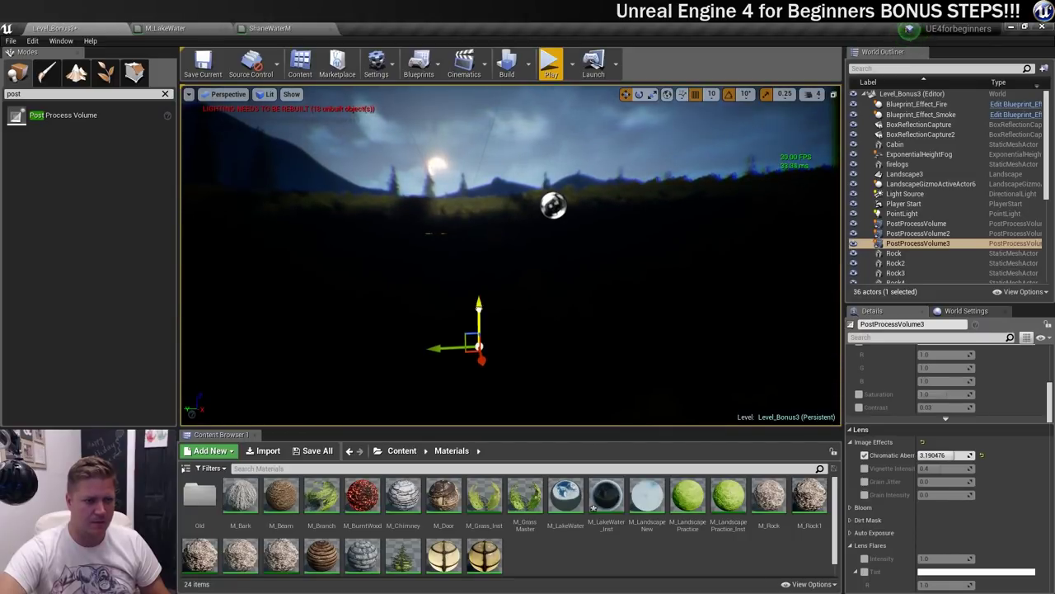
pyautogui.moveTo(478, 310); pyautogui.dragTo(480, 314)
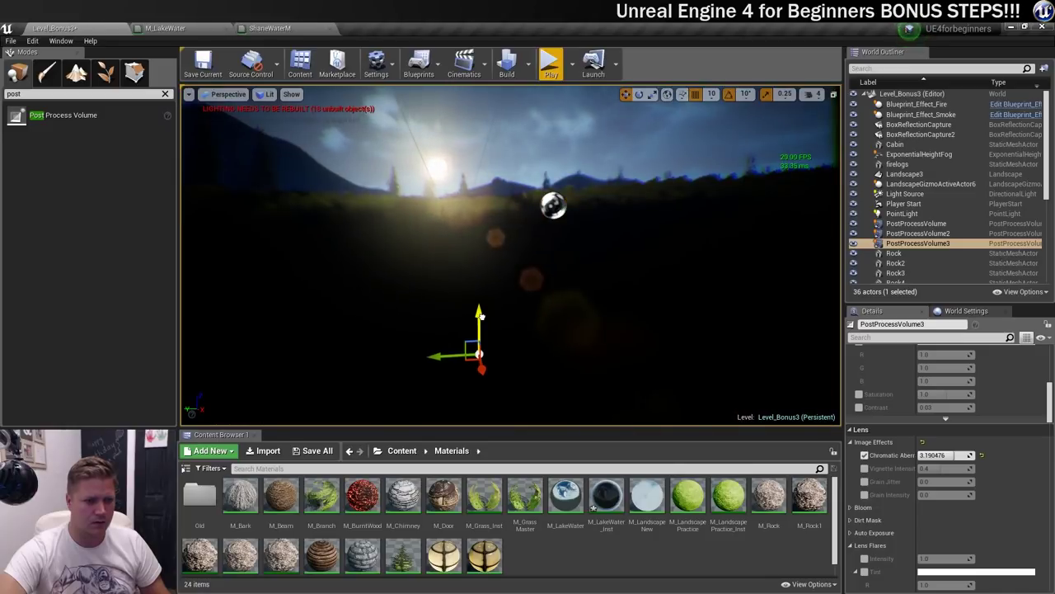
pyautogui.moveTo(480, 310); pyautogui.dragTo(483, 314)
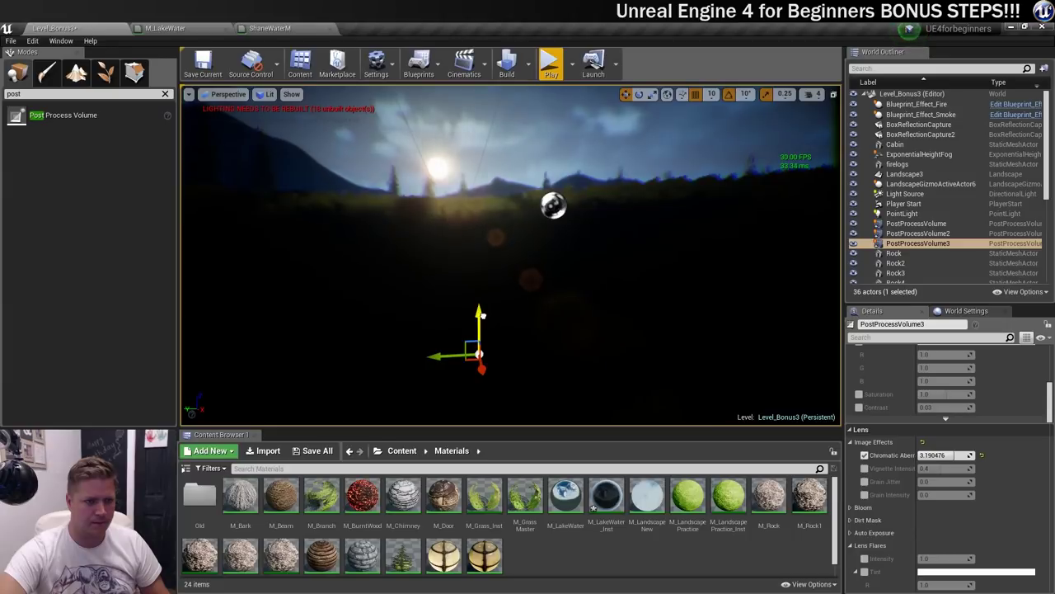
pyautogui.moveTo(546, 117)
pyautogui.mouseDown(button='middle')
pyautogui.moveTo(548, 132)
pyautogui.moveTo(547, 111)
pyautogui.mouseUp(button='middle')
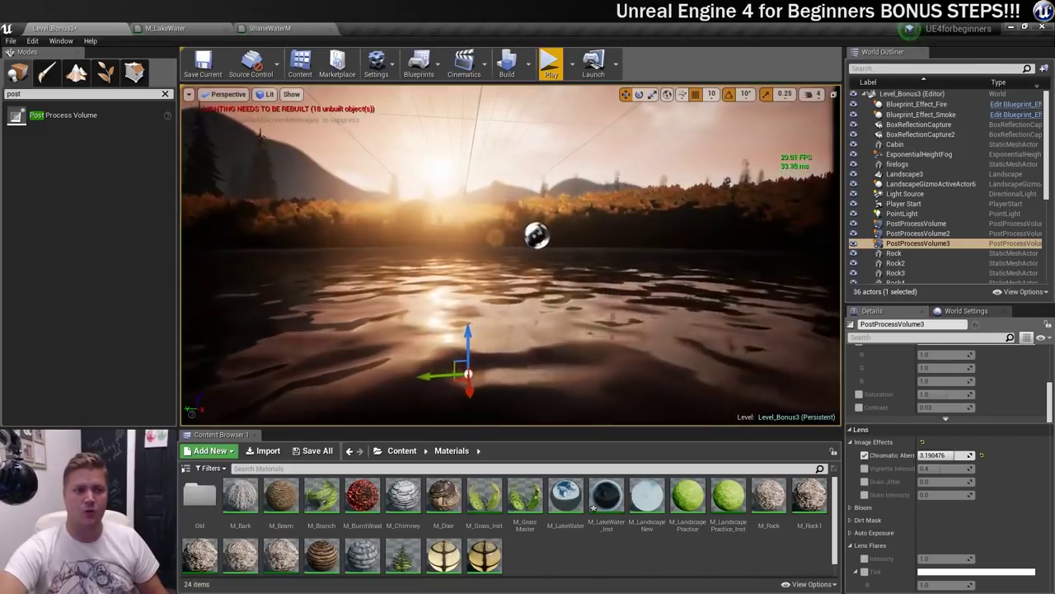
pyautogui.scroll(-5, 553, 218)
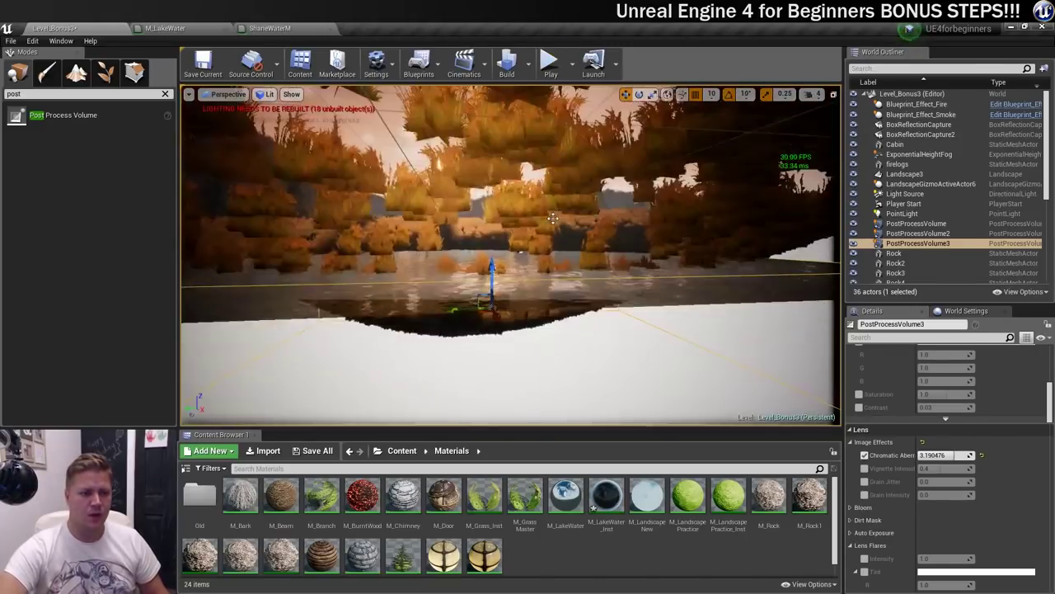
# - Play-test the level by walking into and out of the lake to check the underwater effect
pyautogui.moveTo(561, 223); pyautogui.dragTo(530, 233, button='right')
pyautogui.click(549, 62)
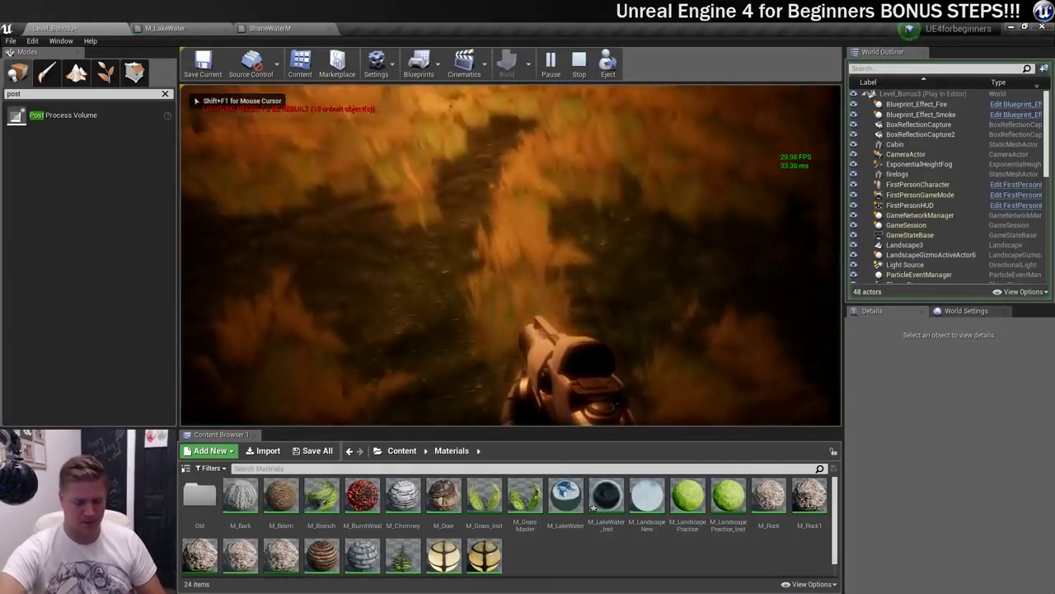
pyautogui.press('w')
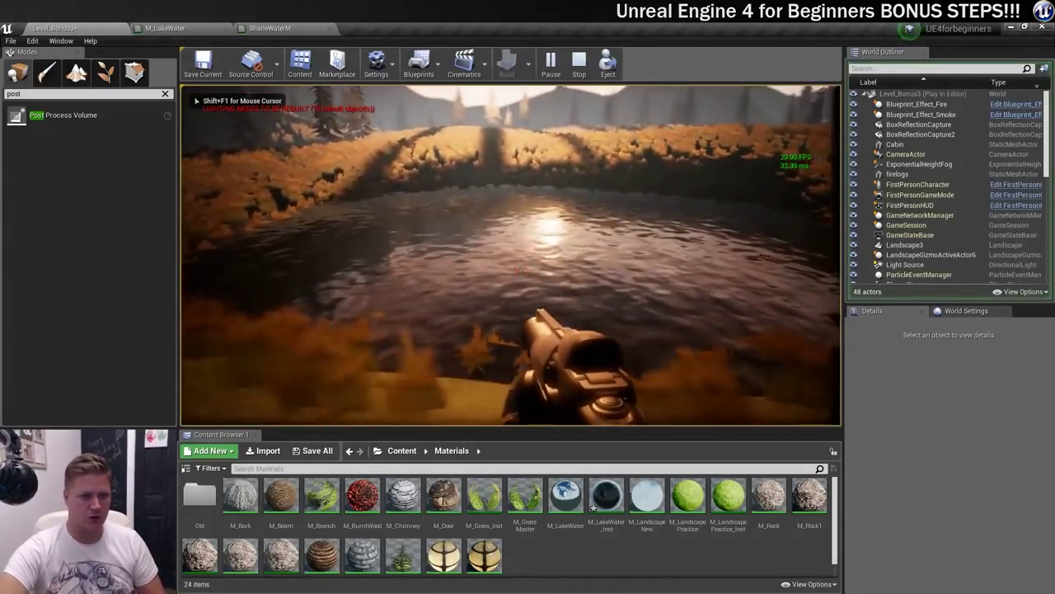
pyautogui.press('w')
pyautogui.press('w')
pyautogui.press('w')
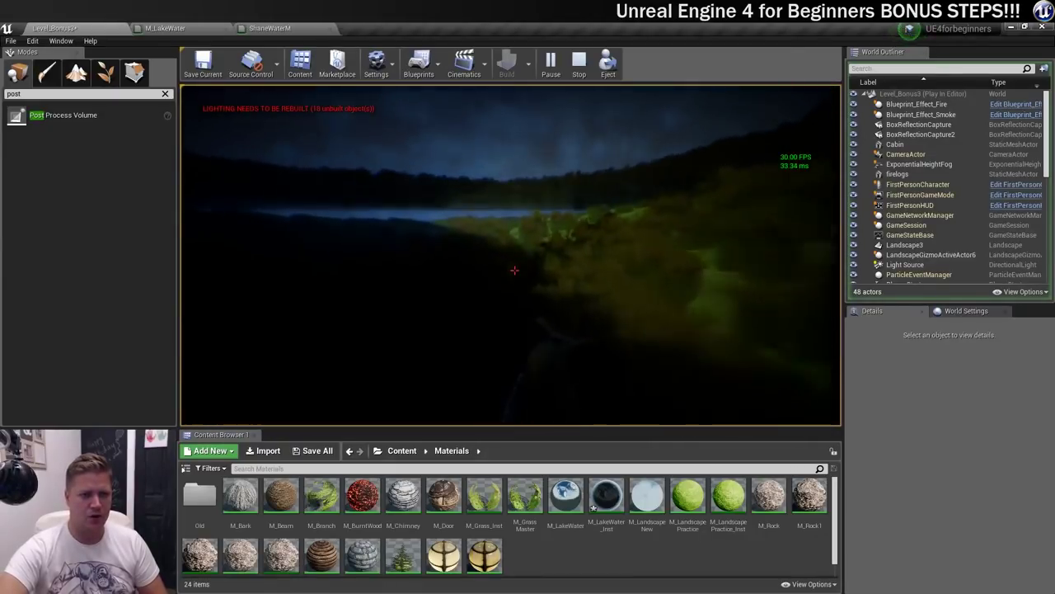
pyautogui.press('w')
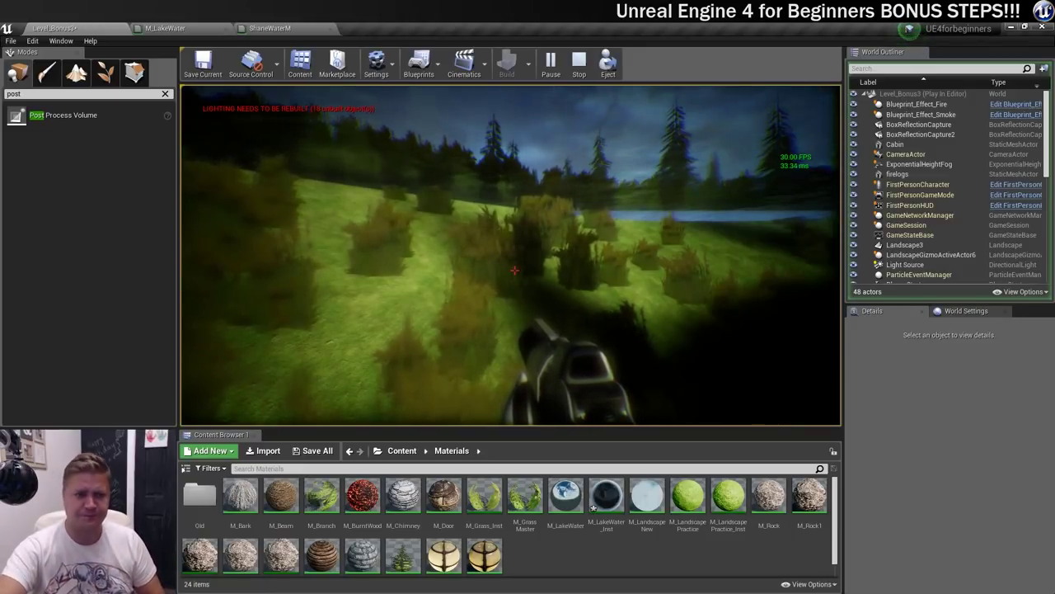
pyautogui.press('w')
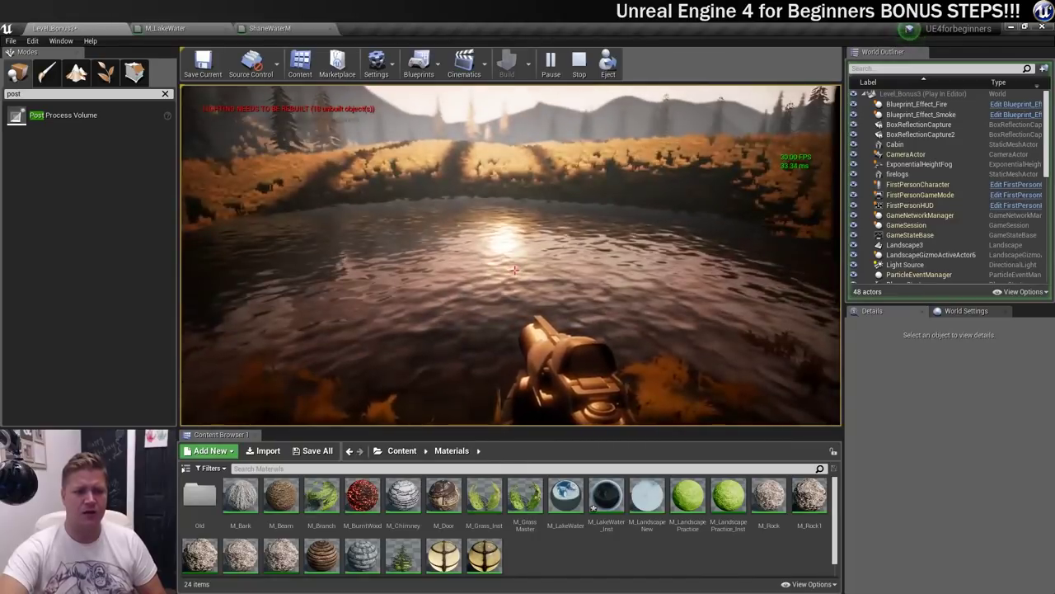
# - Go below the lake's surface in the running play-test to check the underwater look, and end the play session
pyautogui.press('w')
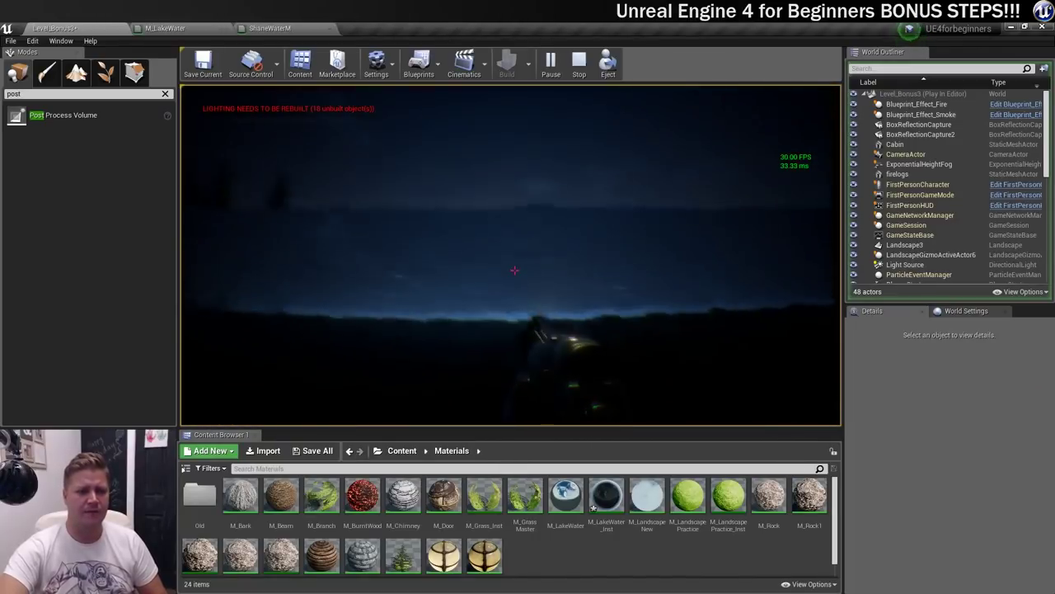
pyautogui.press('Escape')
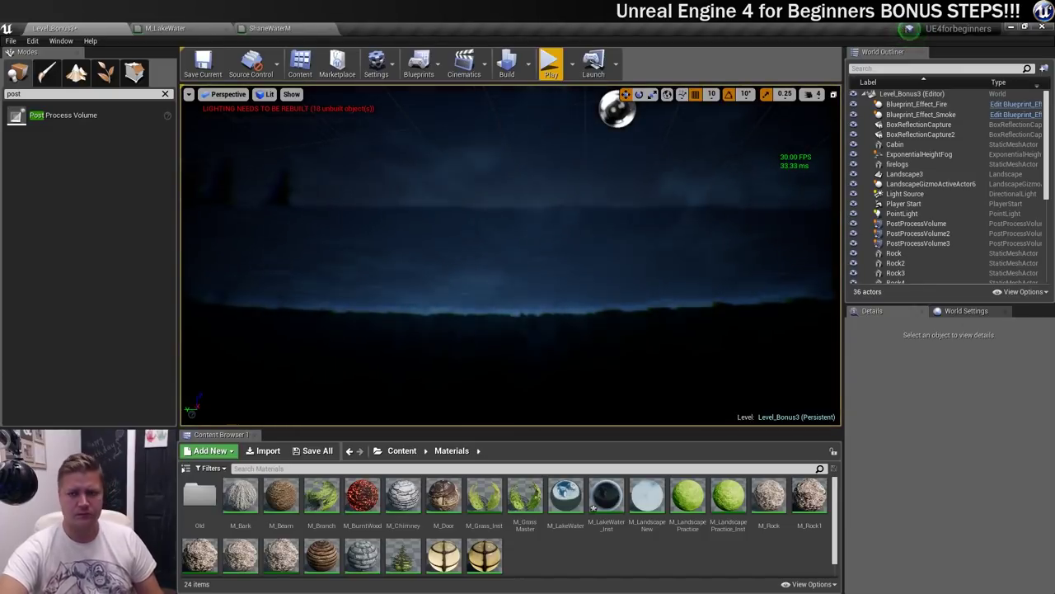
# - Open the M_LakeWater_Inst material instance and resize its window so the underwater viewport stays visible beside the parameters
pyautogui.doubleClick(610, 492)
pyautogui.moveTo(399, 28); pyautogui.dragTo(705, 368)
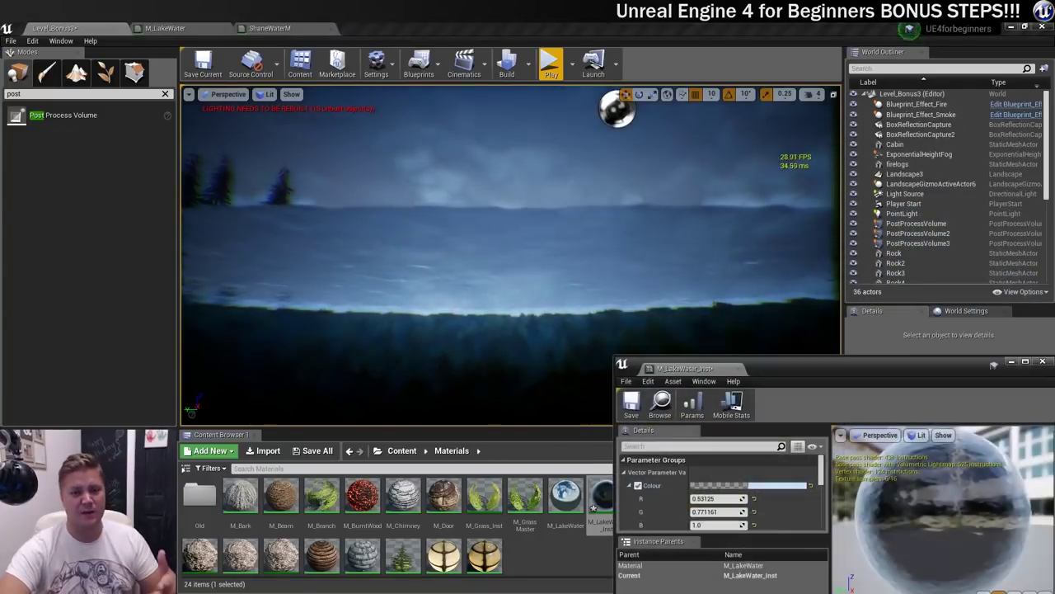
pyautogui.moveTo(569, 264); pyautogui.dragTo(602, 264, button='right')
pyautogui.moveTo(804, 342); pyautogui.dragTo(792, 334, button='right')
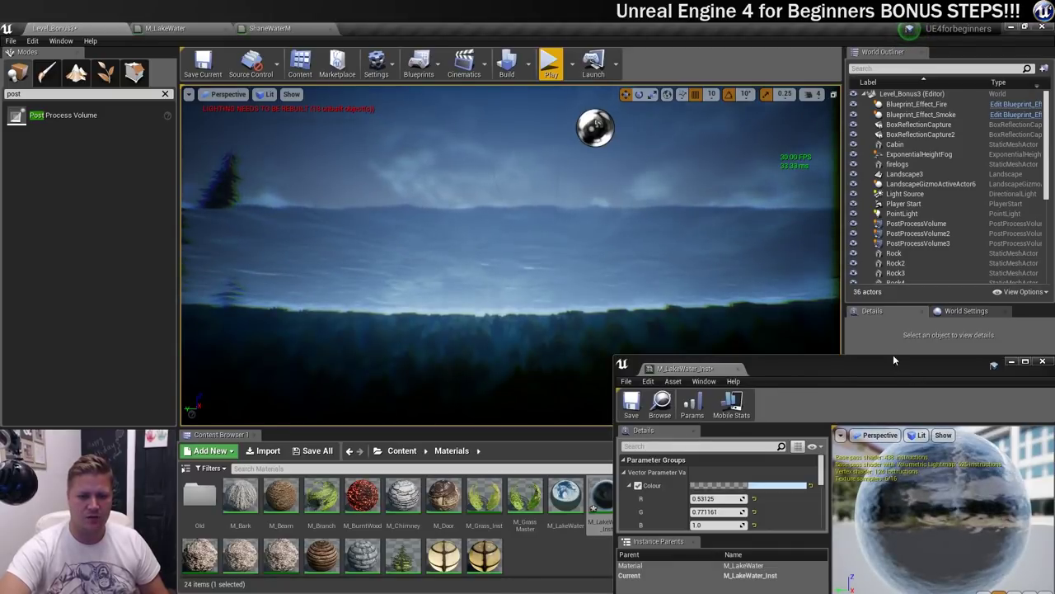
pyautogui.moveTo(893, 355); pyautogui.dragTo(894, 213)
pyautogui.moveTo(611, 375); pyautogui.dragTo(731, 374)
# - Try different base reflection and Exponent values in M_LakeWater_Inst, and undo the changes
pyautogui.scroll(-3, 782, 404)
pyautogui.moveTo(800, 368)
pyautogui.mouseDown()
pyautogui.moveTo(843, 368)
pyautogui.moveTo(792, 367)
pyautogui.mouseUp()
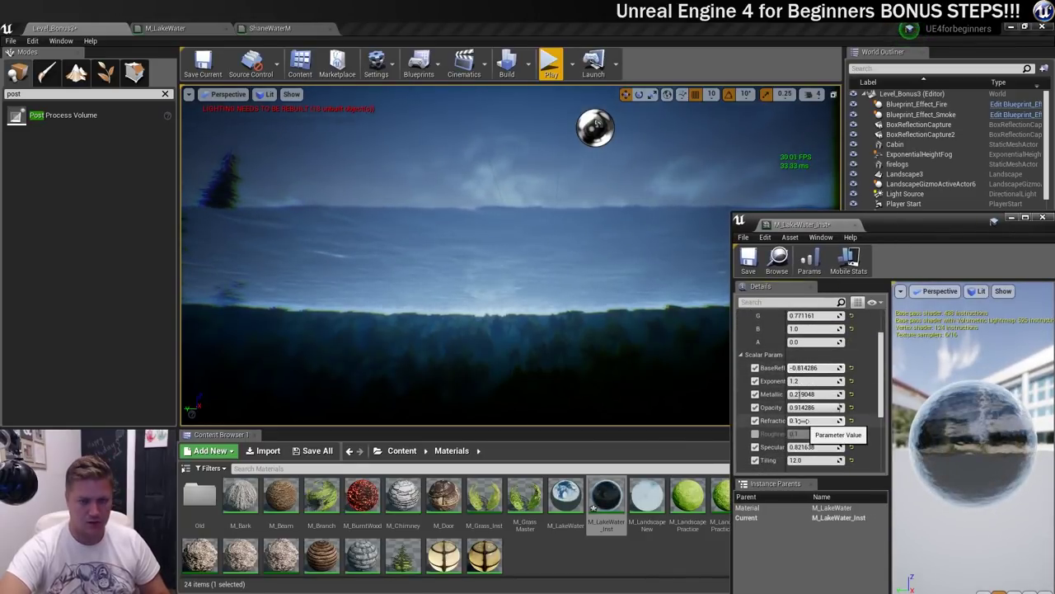
pyautogui.hotkey('ctrl', 'z')
pyautogui.hotkey('ctrl', 'z')
pyautogui.hotkey('ctrl', 'z')
pyautogui.moveTo(807, 381); pyautogui.dragTo(798, 382)
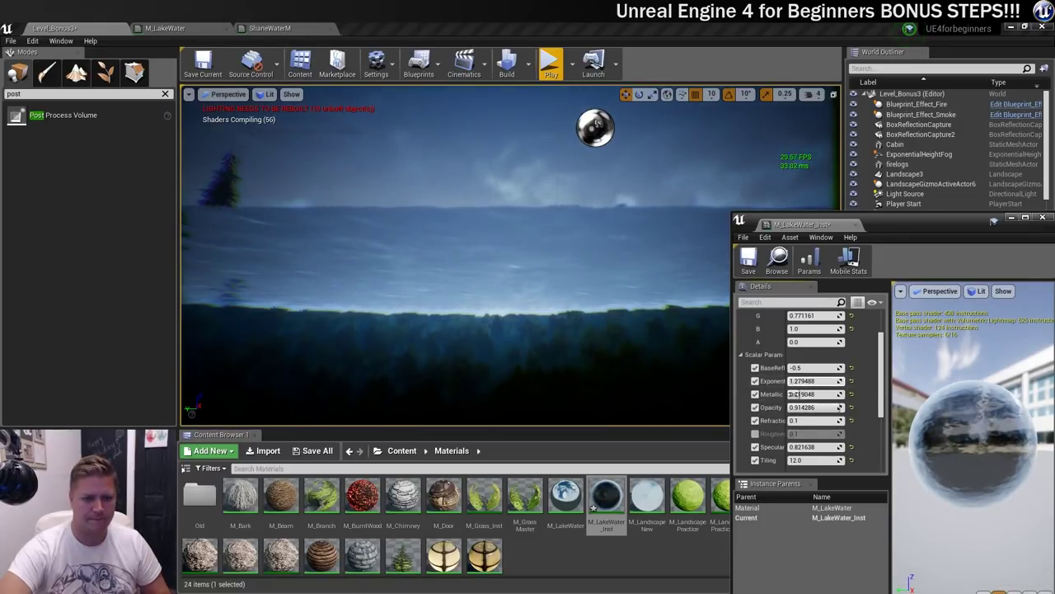
pyautogui.hotkey('ctrl', 'z')
pyautogui.hotkey('ctrl', 'z')
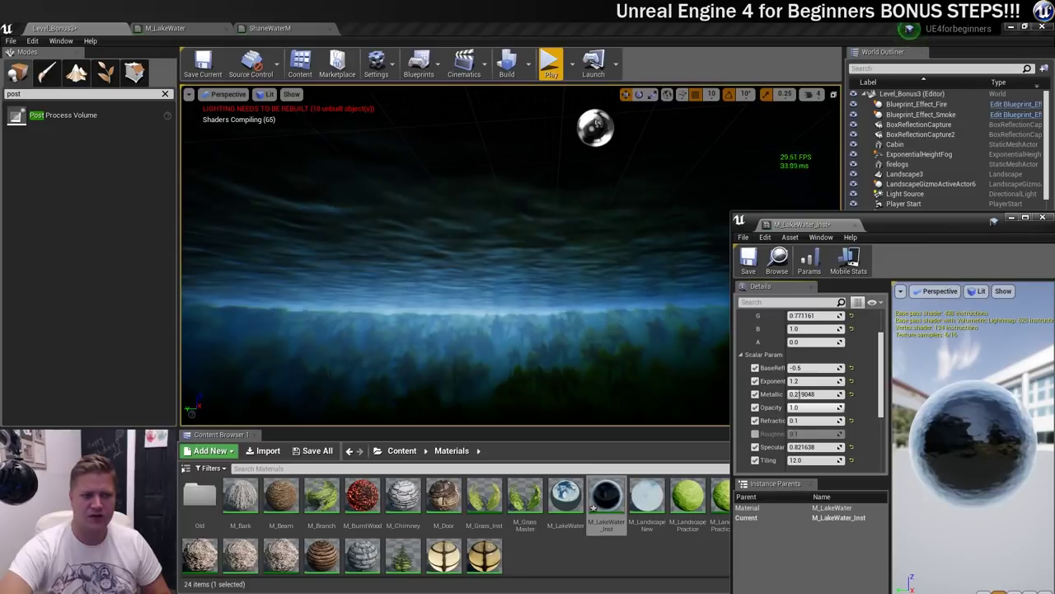
# - Set M_LakeWater_Inst's Opacity to 0.914286 and its Refraction to 1.283847, judging the water surface from below
pyautogui.moveTo(589, 302)
pyautogui.mouseDown(button='right')
pyautogui.moveTo(565, 276)
pyautogui.moveTo(470, 263)
pyautogui.moveTo(347, 284)
pyautogui.moveTo(588, 301)
pyautogui.mouseUp(button='right')
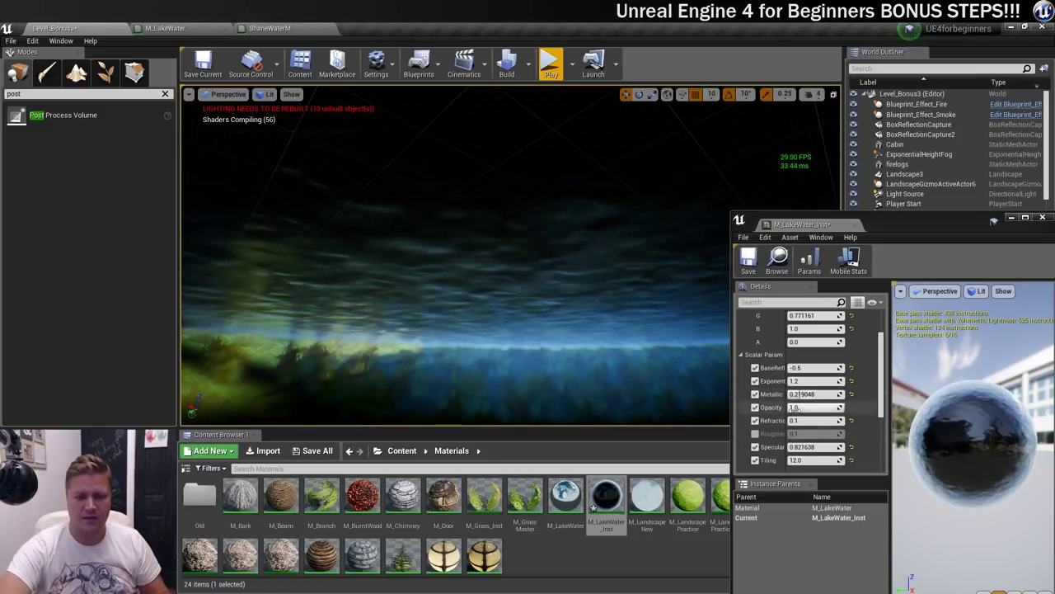
pyautogui.moveTo(793, 408); pyautogui.dragTo(827, 420)
pyautogui.moveTo(580, 355); pyautogui.dragTo(449, 353, button='right')
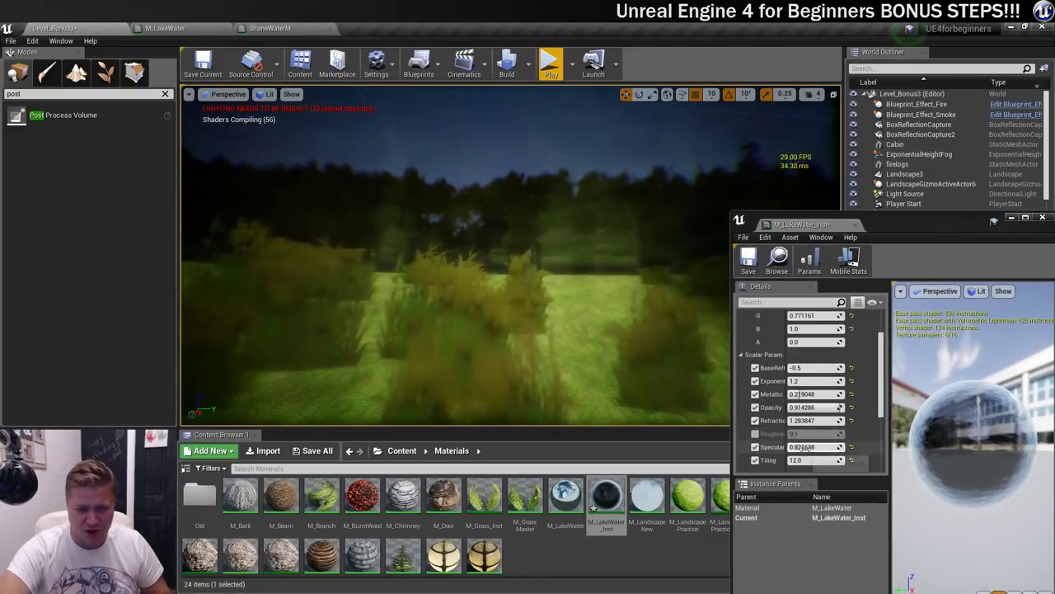
# - Play-test the level from the shore, walking through the lake and back out, to check the adjusted water above and below the surface
pyautogui.moveTo(523, 368); pyautogui.dragTo(523, 172, button='right')
pyautogui.press('w')
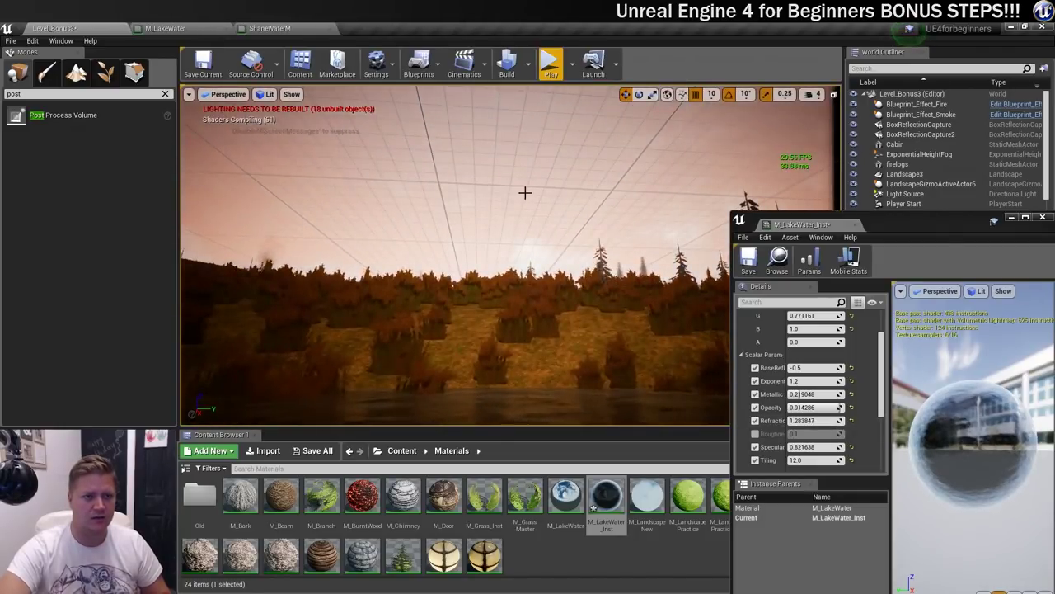
pyautogui.moveTo(506, 280)
pyautogui.mouseDown(button='right')
pyautogui.moveTo(506, 235)
pyautogui.moveTo(506, 280)
pyautogui.mouseUp(button='right')
pyautogui.press('w')
pyautogui.click(551, 64)
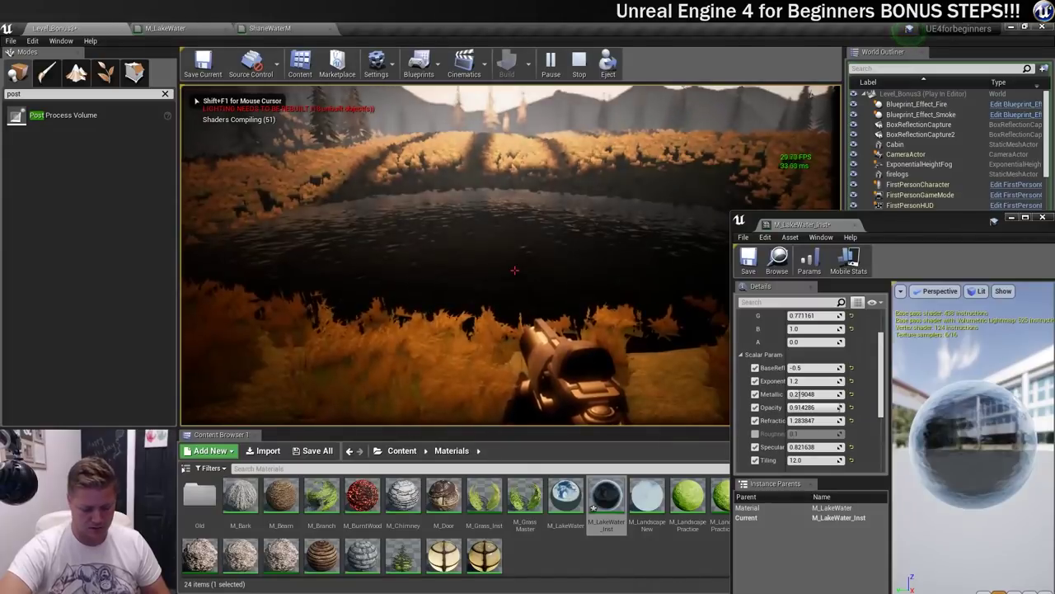
pyautogui.press('w')
pyautogui.press('w')
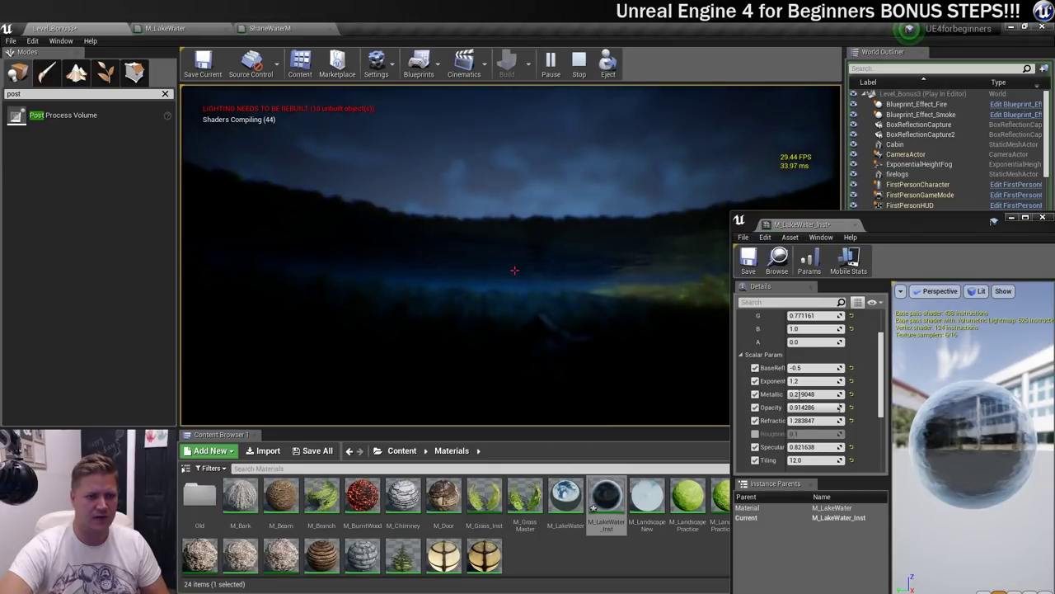
pyautogui.press('w')
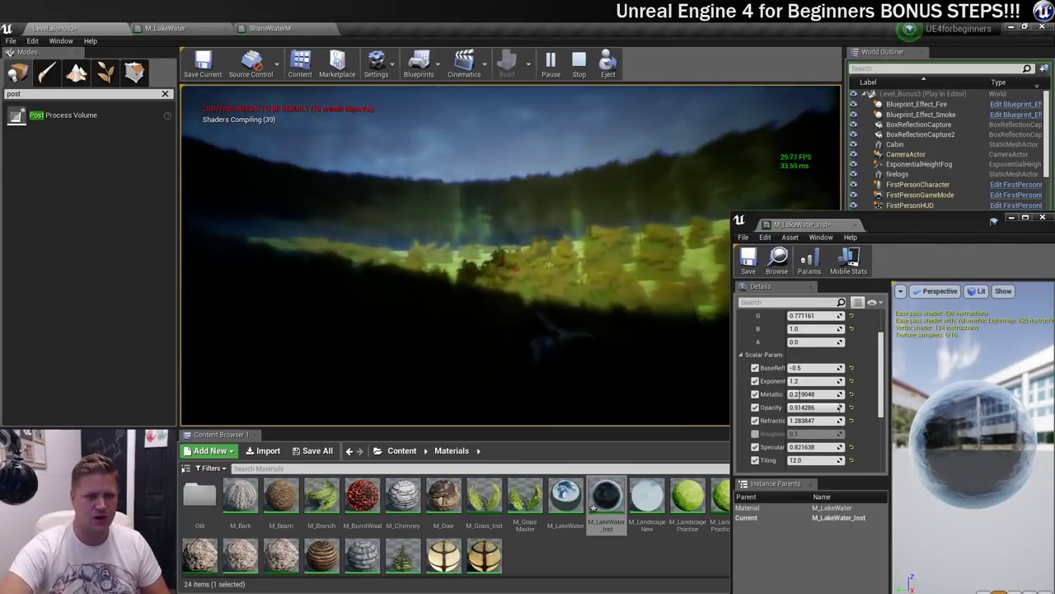
pyautogui.press('w')
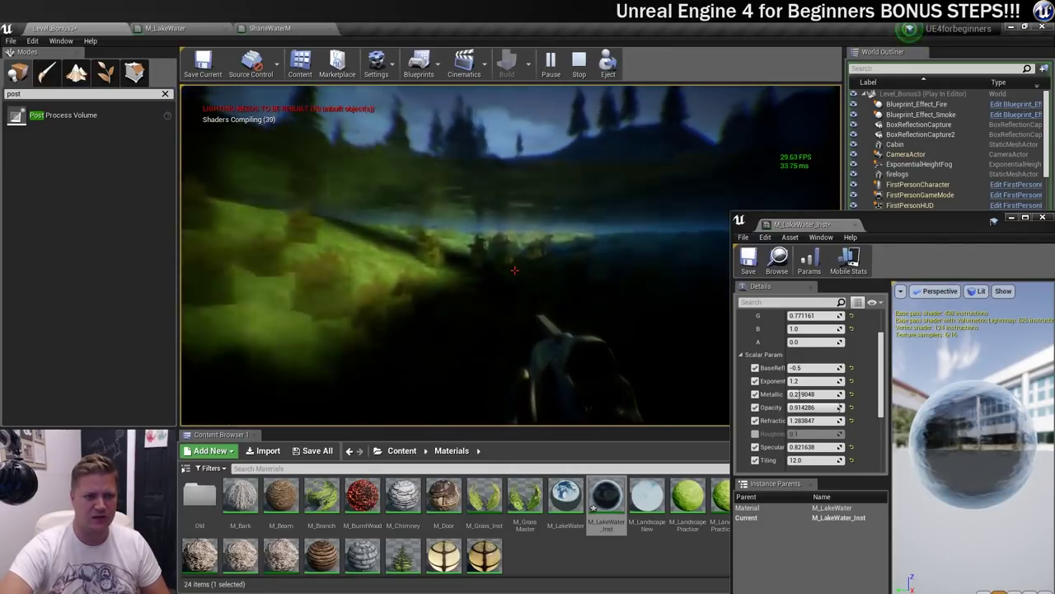
pyautogui.press('w')
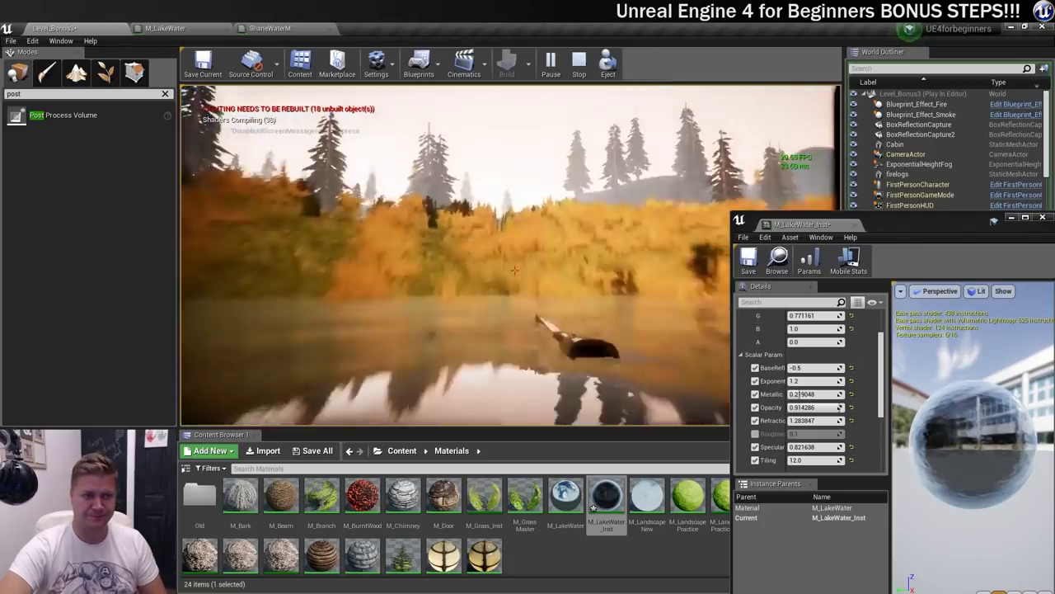
pyautogui.press('s')
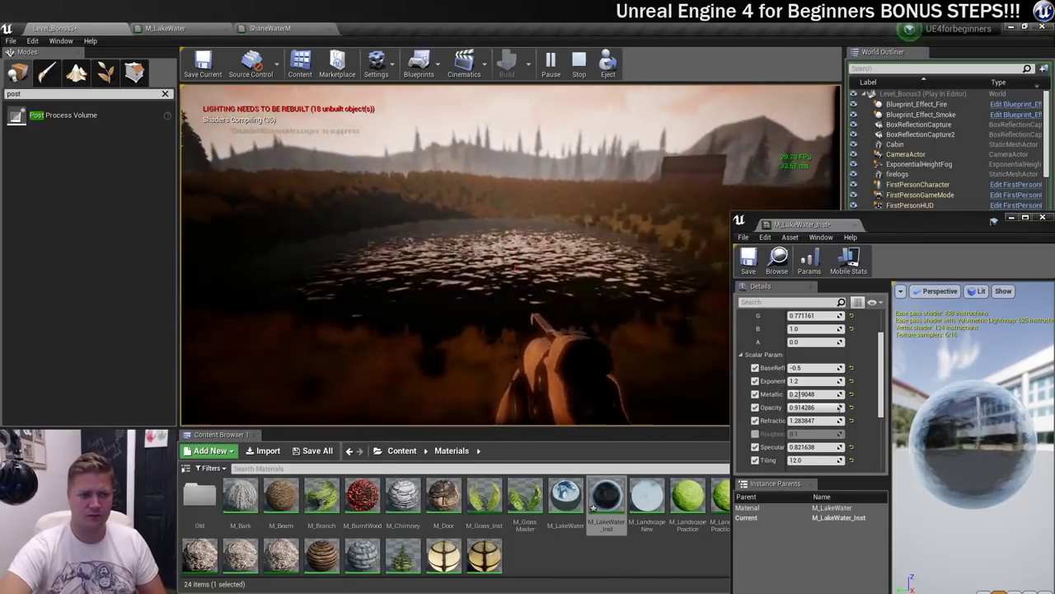
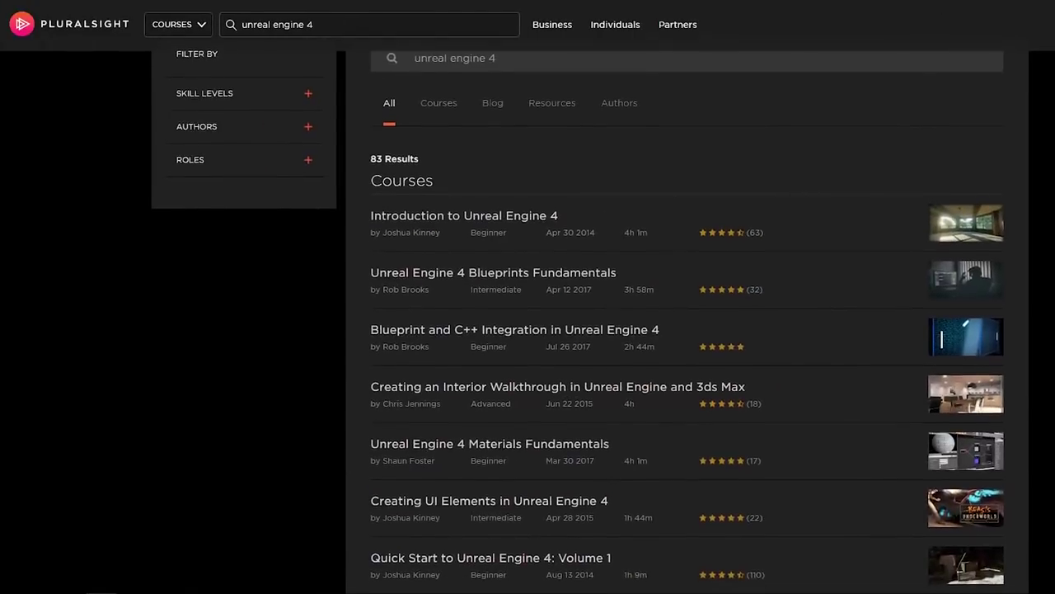
# - Switch to the Pluralsight site and look through the course results for "unreal engine 4" down to the end of the list
pyautogui.scroll(-1, 577, 322)
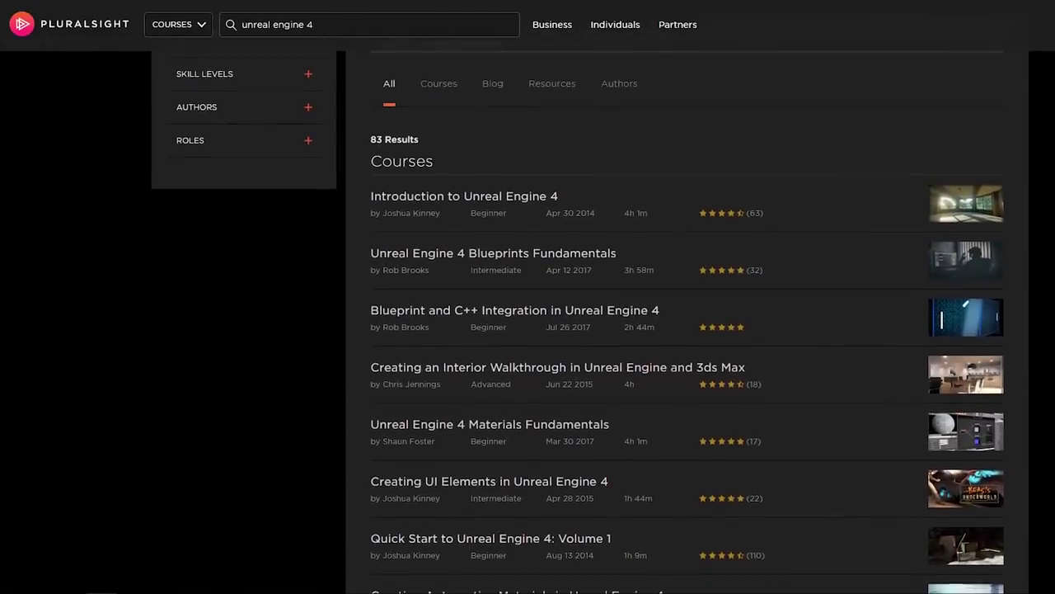
pyautogui.scroll(-1, 577, 321)
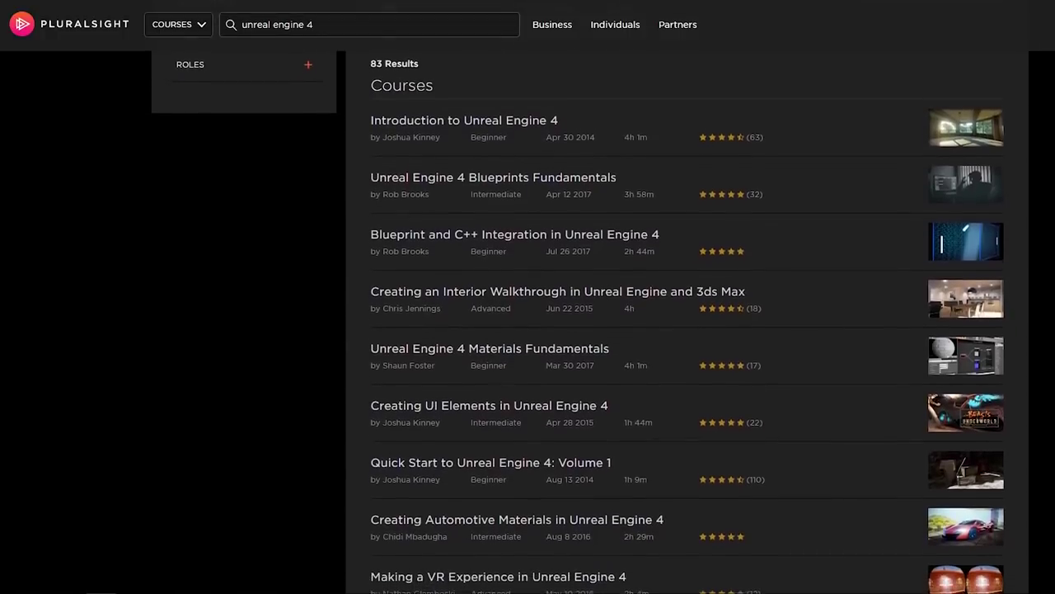
pyautogui.scroll(-1, 577, 322)
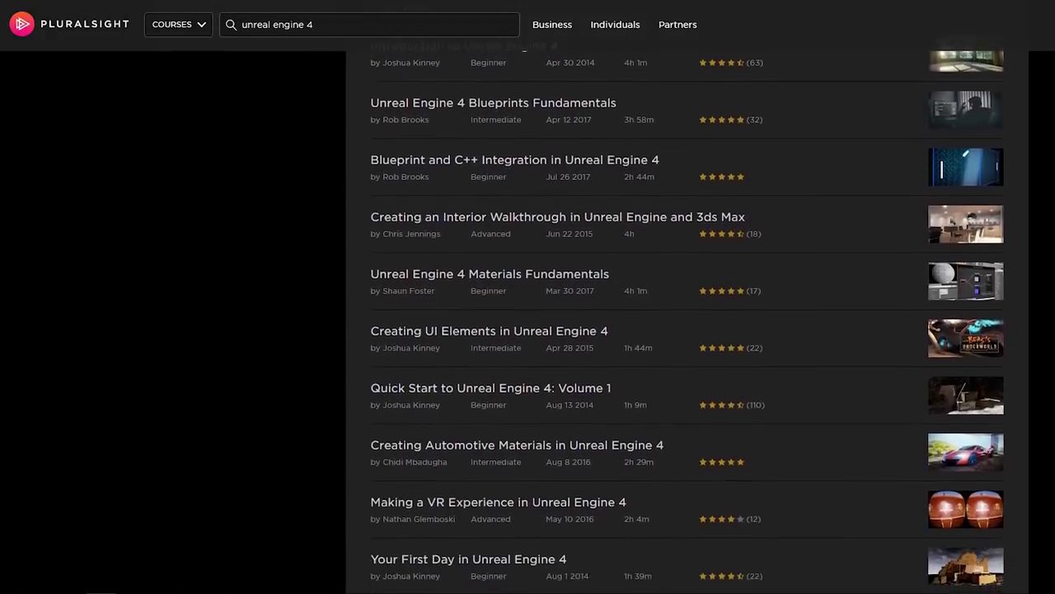
pyautogui.scroll(-1, 577, 322)
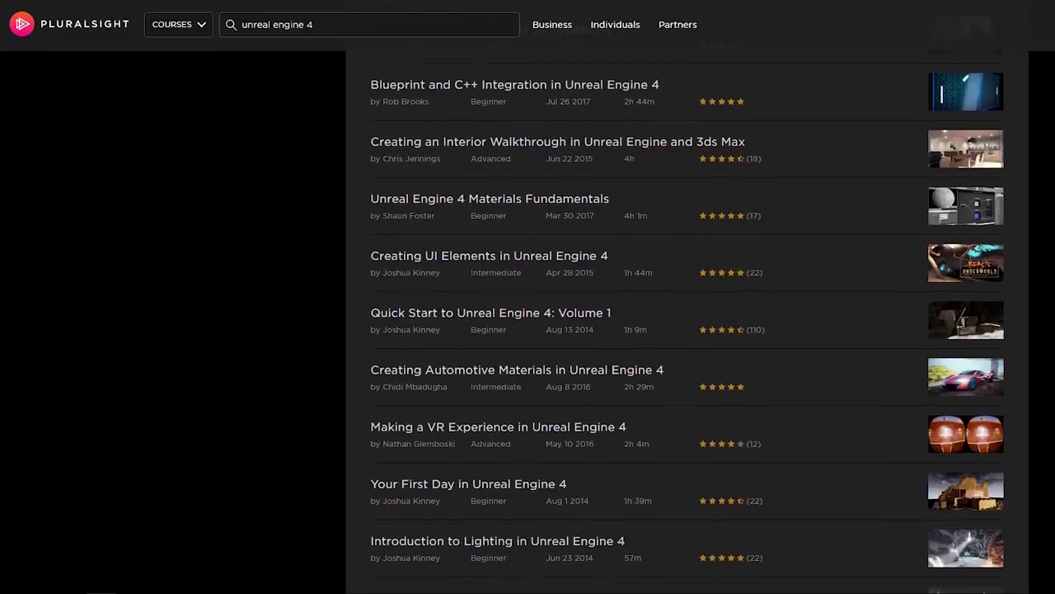
pyautogui.scroll(-1, 577, 321)
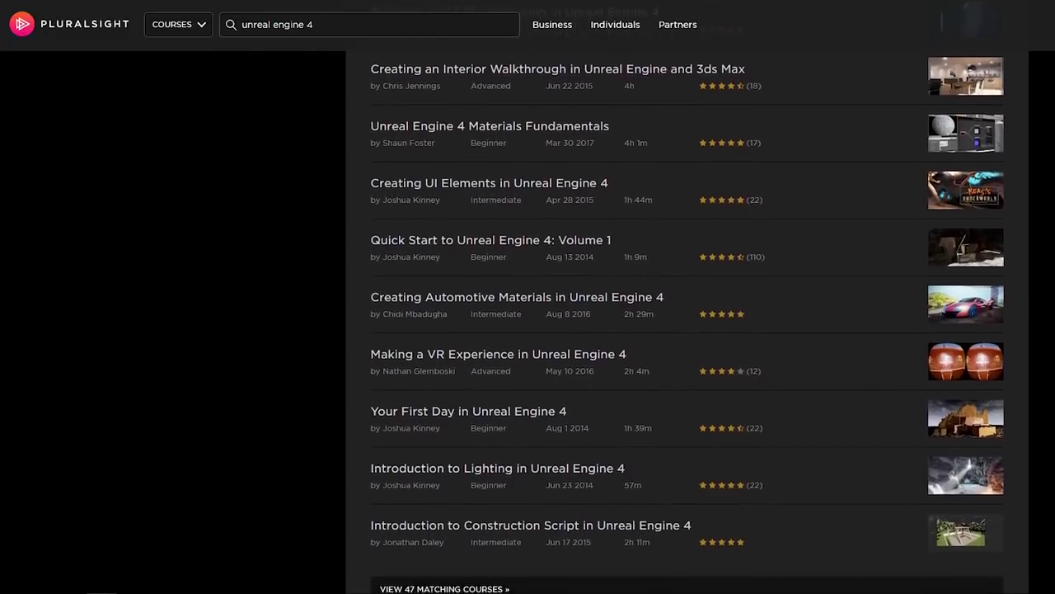
pyautogui.scroll(-1, 577, 322)
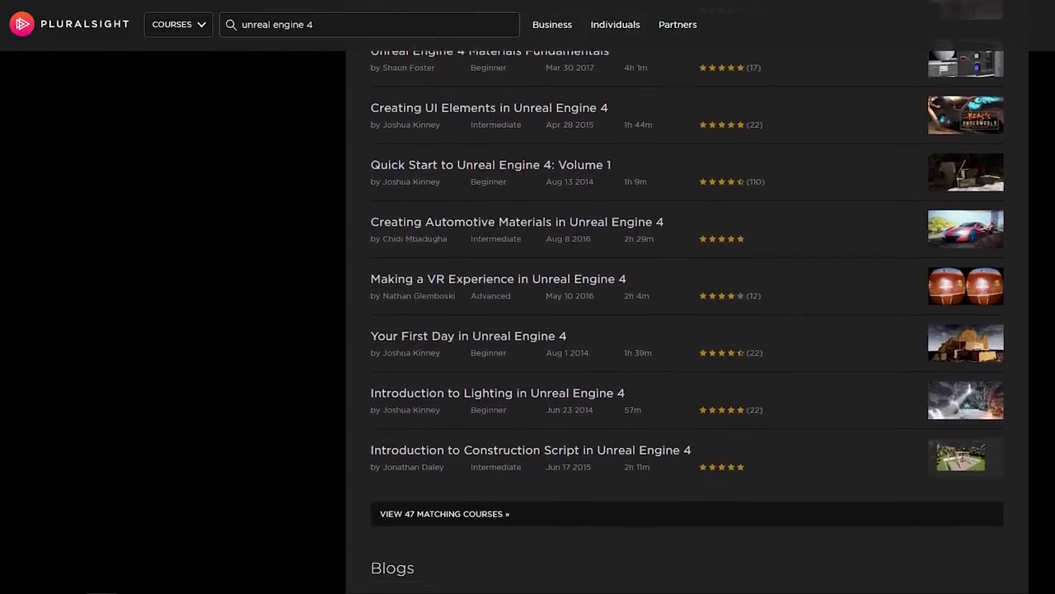